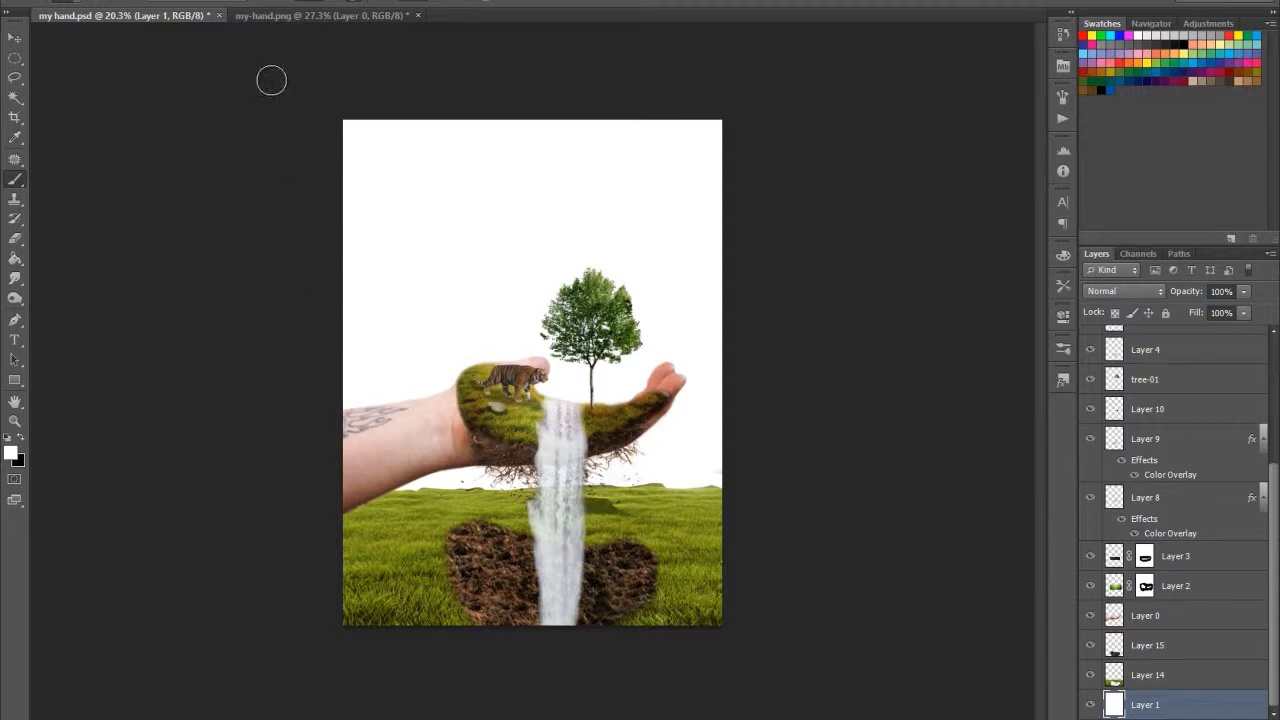
# Step: Open the my-hand.png document and inspect the hand cutout by hiding and reshowing white Layer 1
pyautogui.click(321, 16)
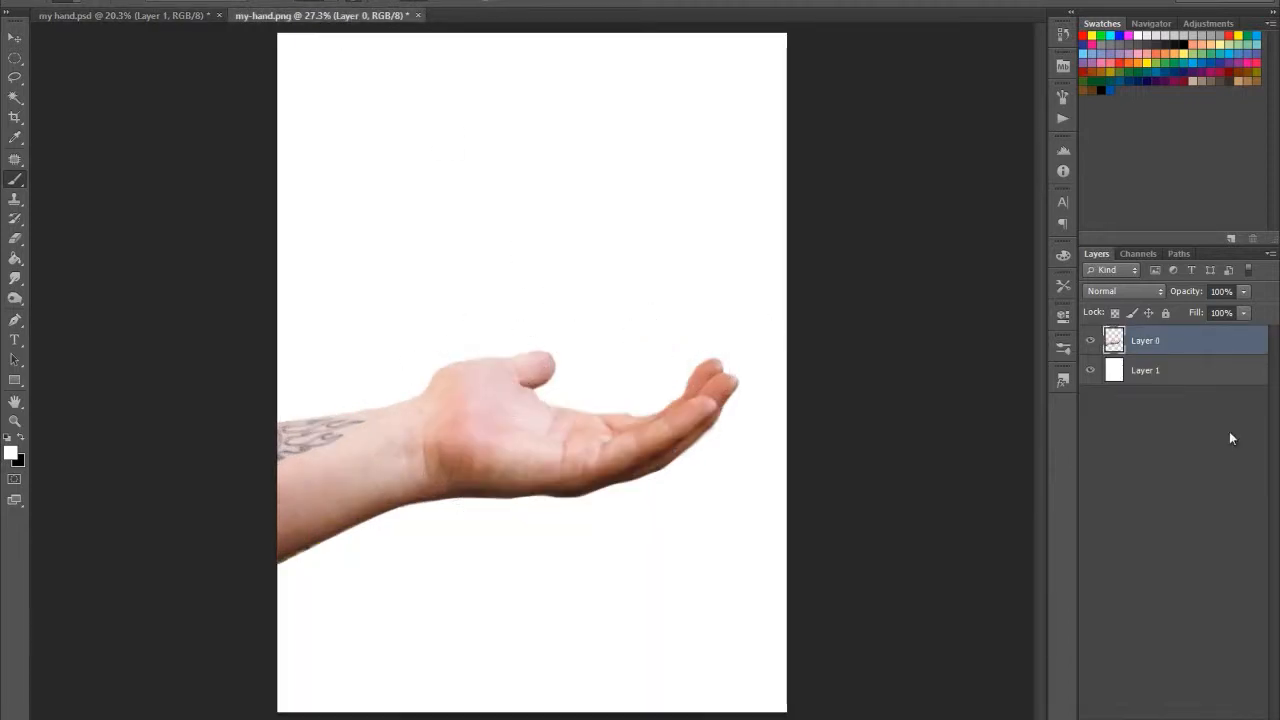
pyautogui.click(1090, 370)
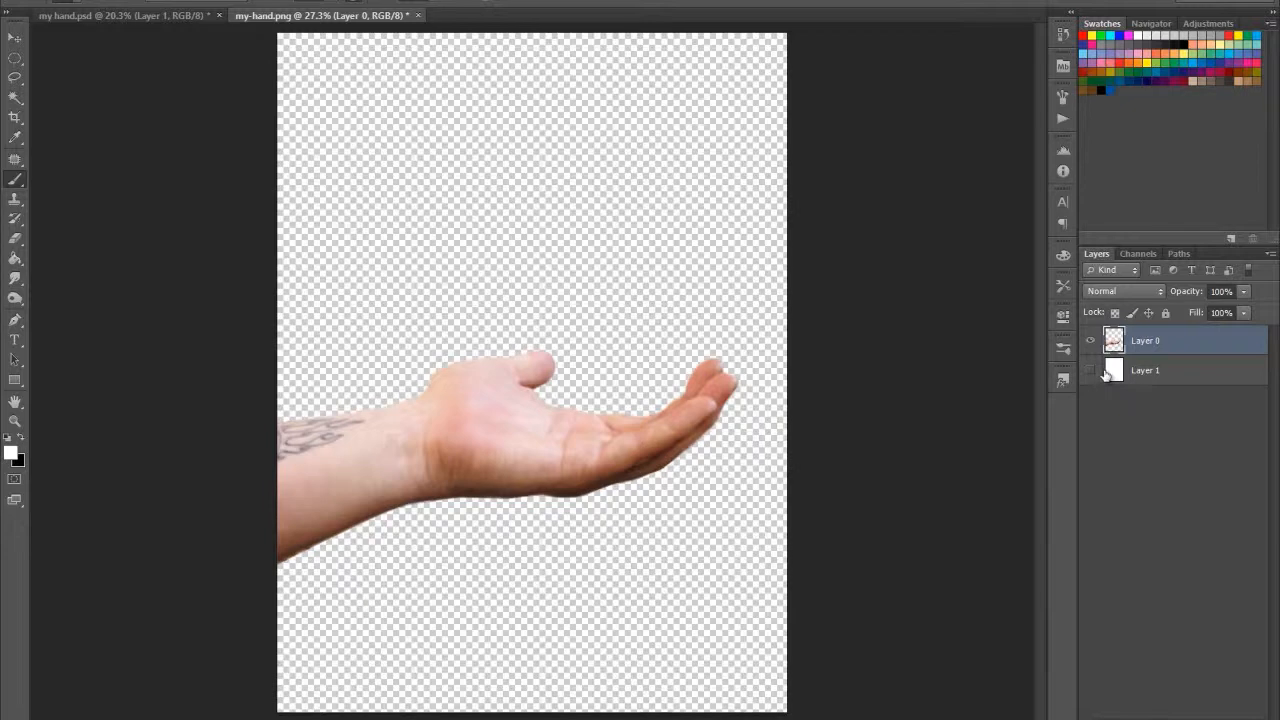
pyautogui.click(1090, 370)
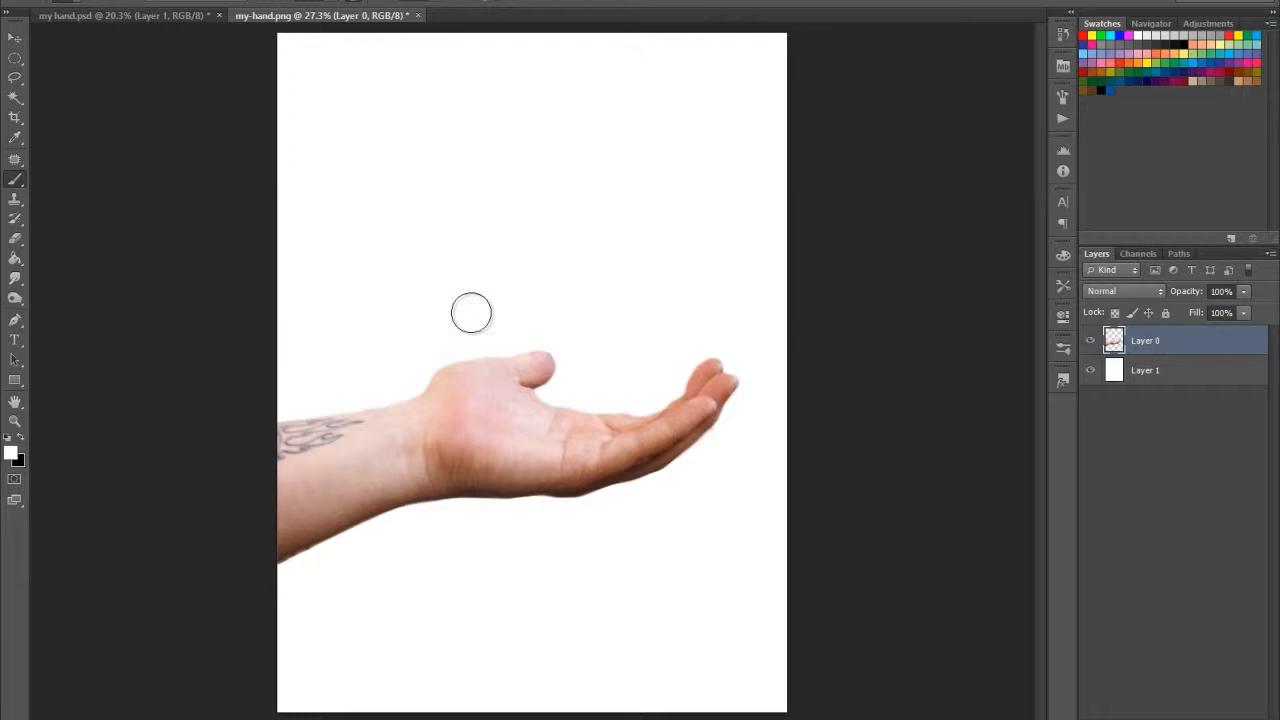
# Step: Fill Layer 1 with white using the Paint Bucket, and toggle its visibility to check the background behind the hand
pyautogui.click(1148, 373)
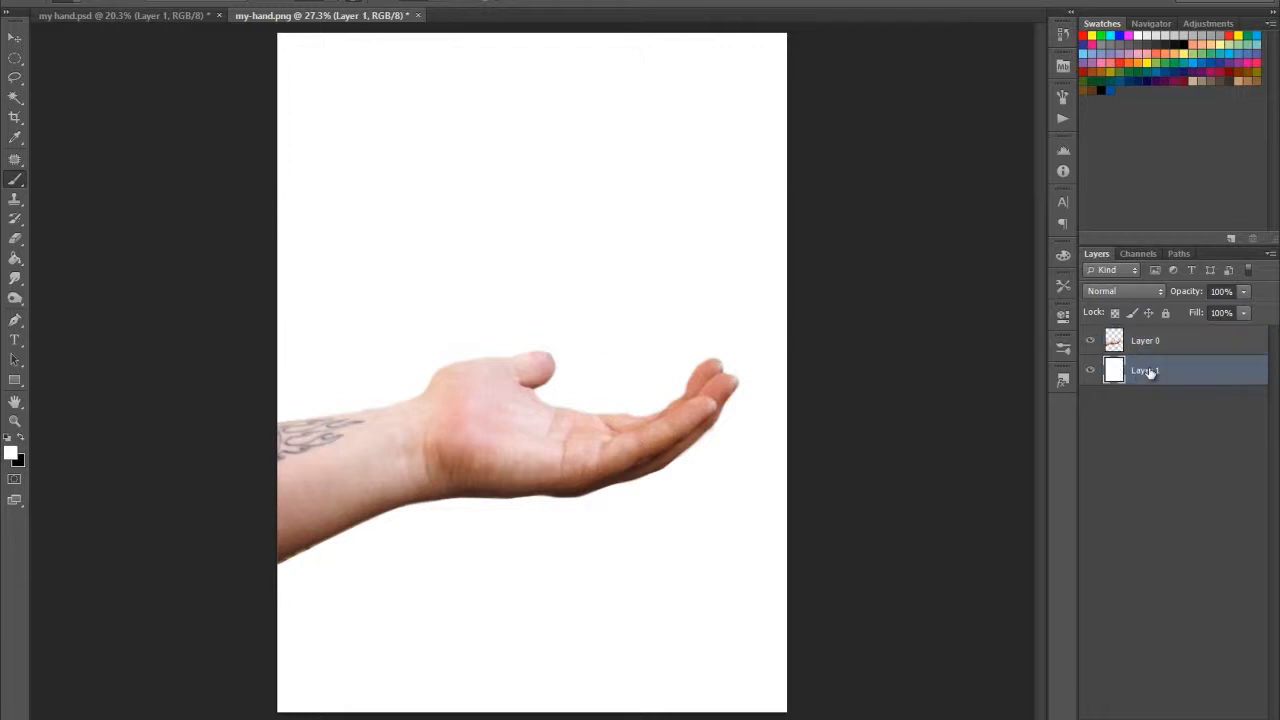
pyautogui.click(15, 258)
pyautogui.click(122, 268)
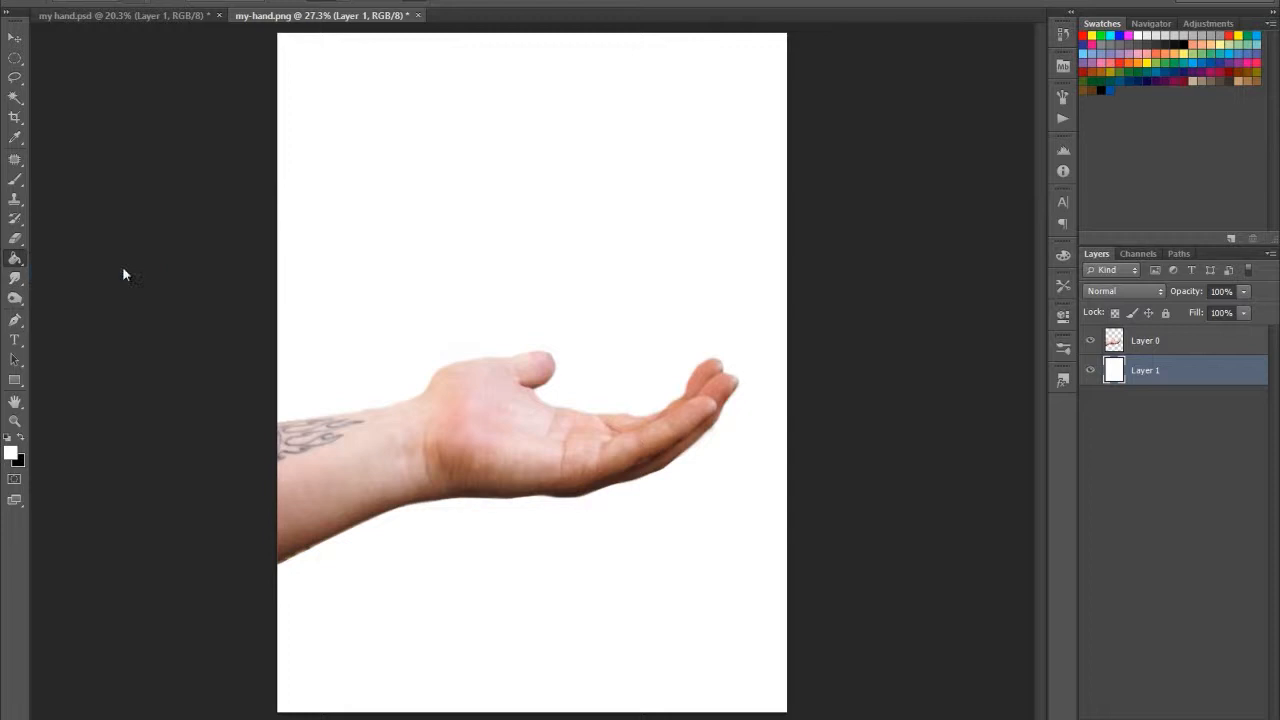
pyautogui.click(535, 272)
pyautogui.click(1090, 371)
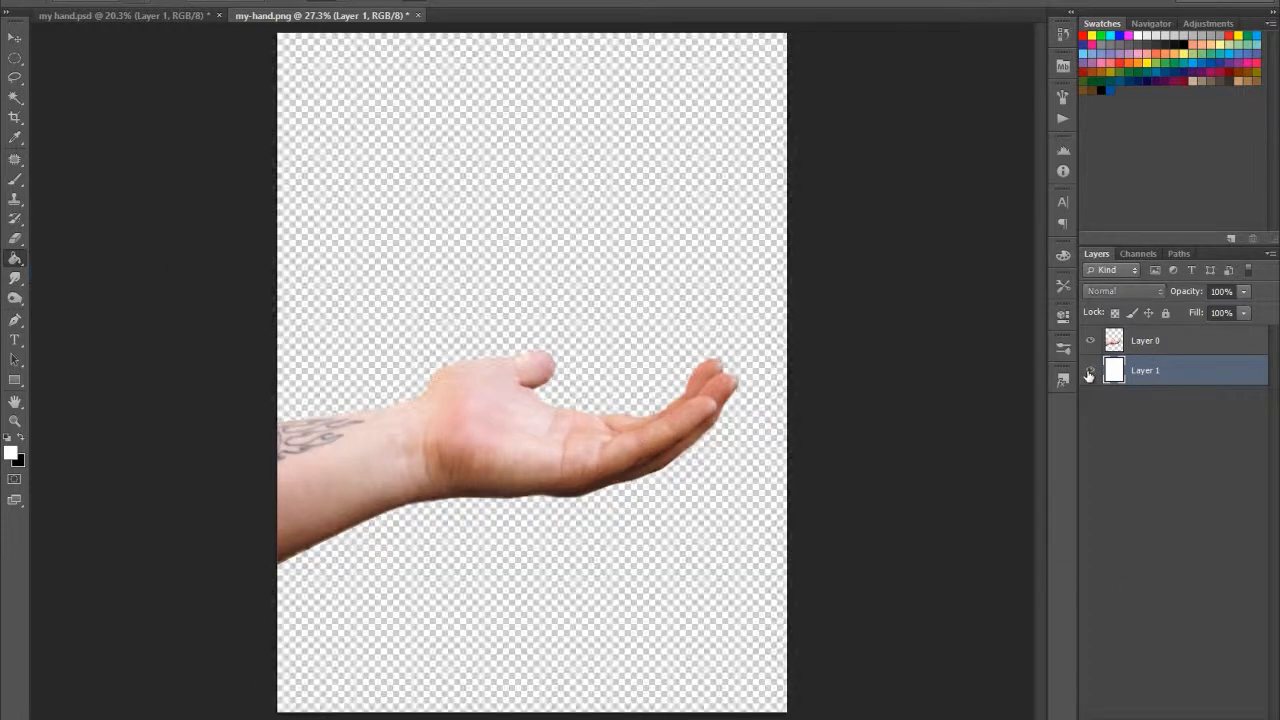
pyautogui.click(1090, 371)
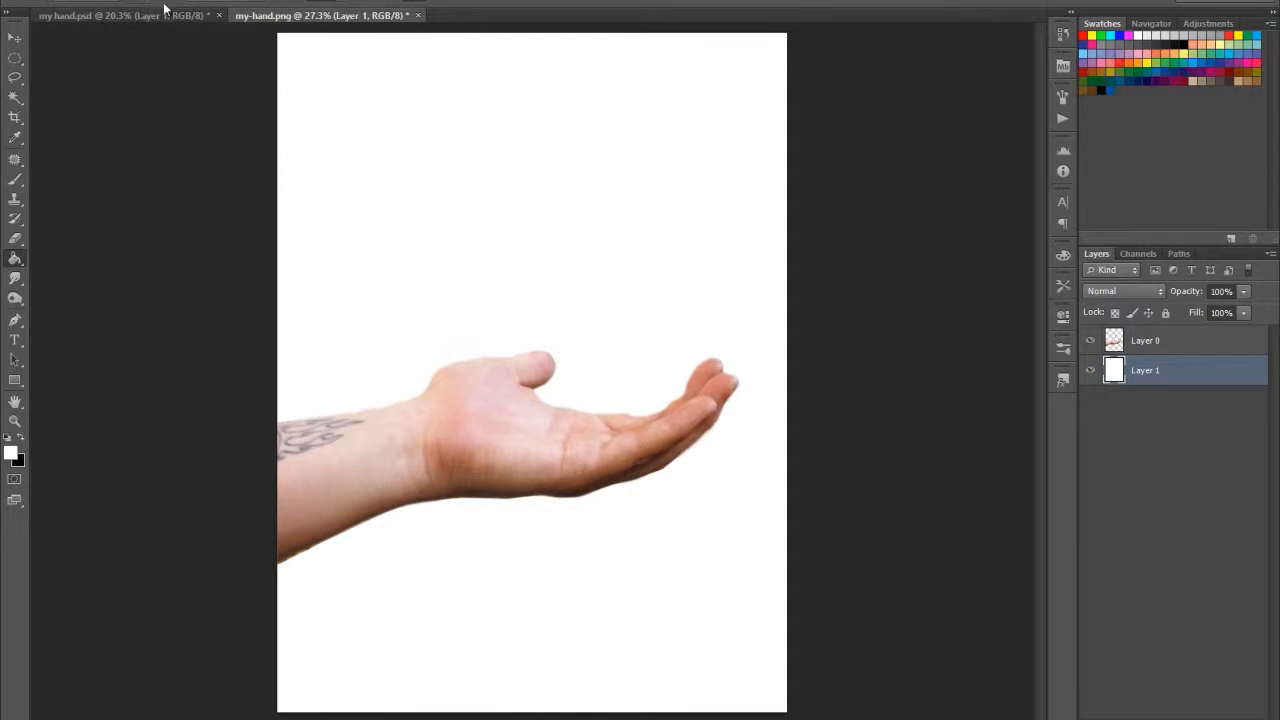
# Step: Place the grass-wallpaper-sky-space-images file from the desktop into my-hand.png and move its layer above Layer 0
pyautogui.click(190, 15)
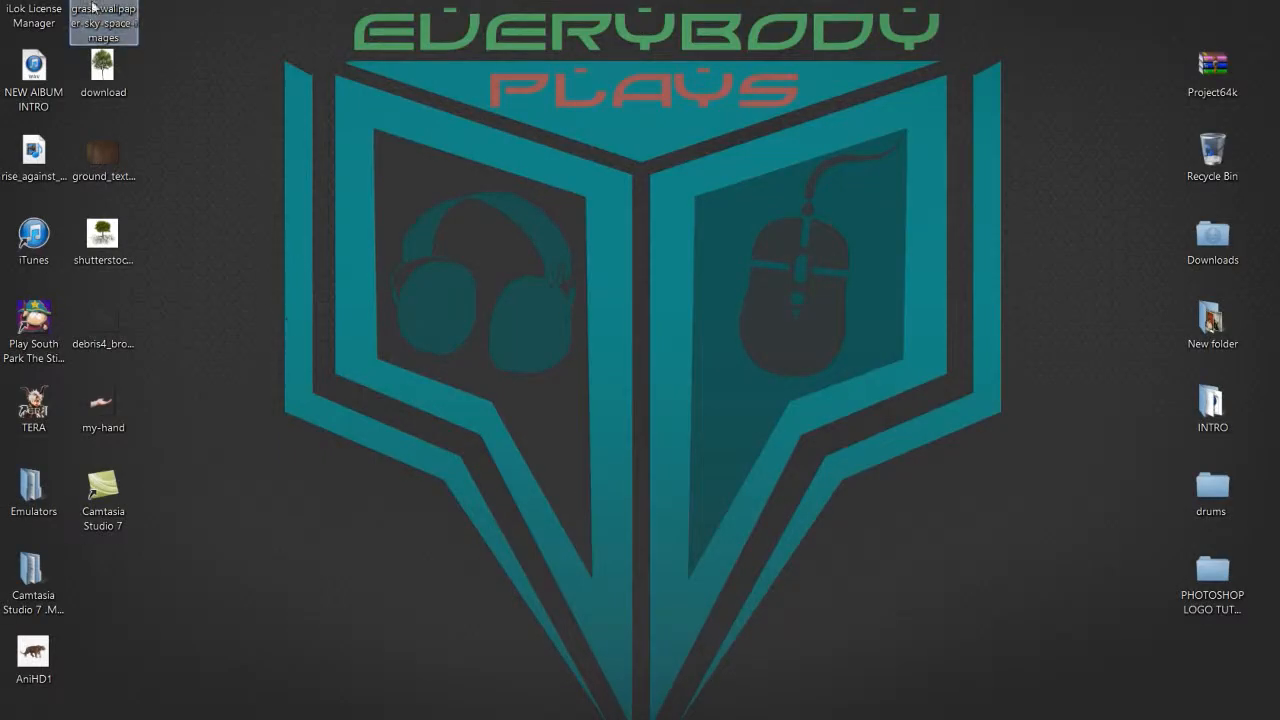
pyautogui.moveTo(93, 8); pyautogui.dragTo(480, 275)
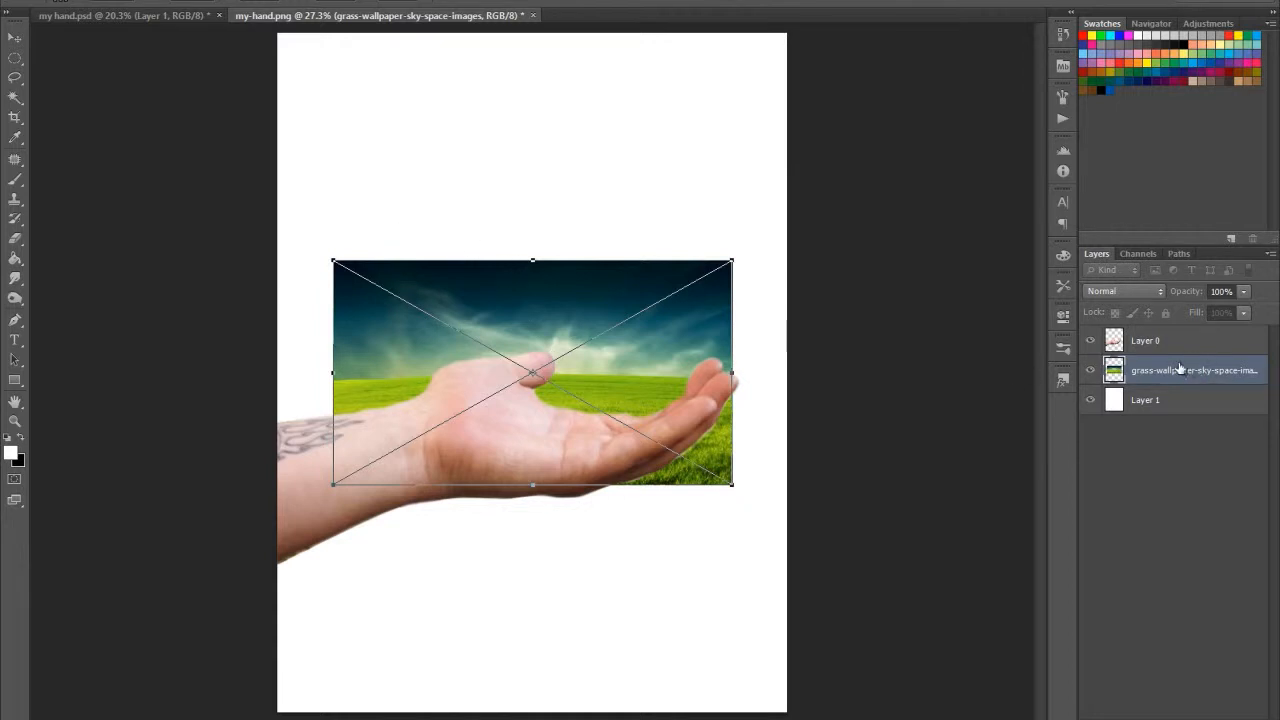
pyautogui.press('Return')
pyautogui.moveTo(1190, 375); pyautogui.dragTo(1186, 335)
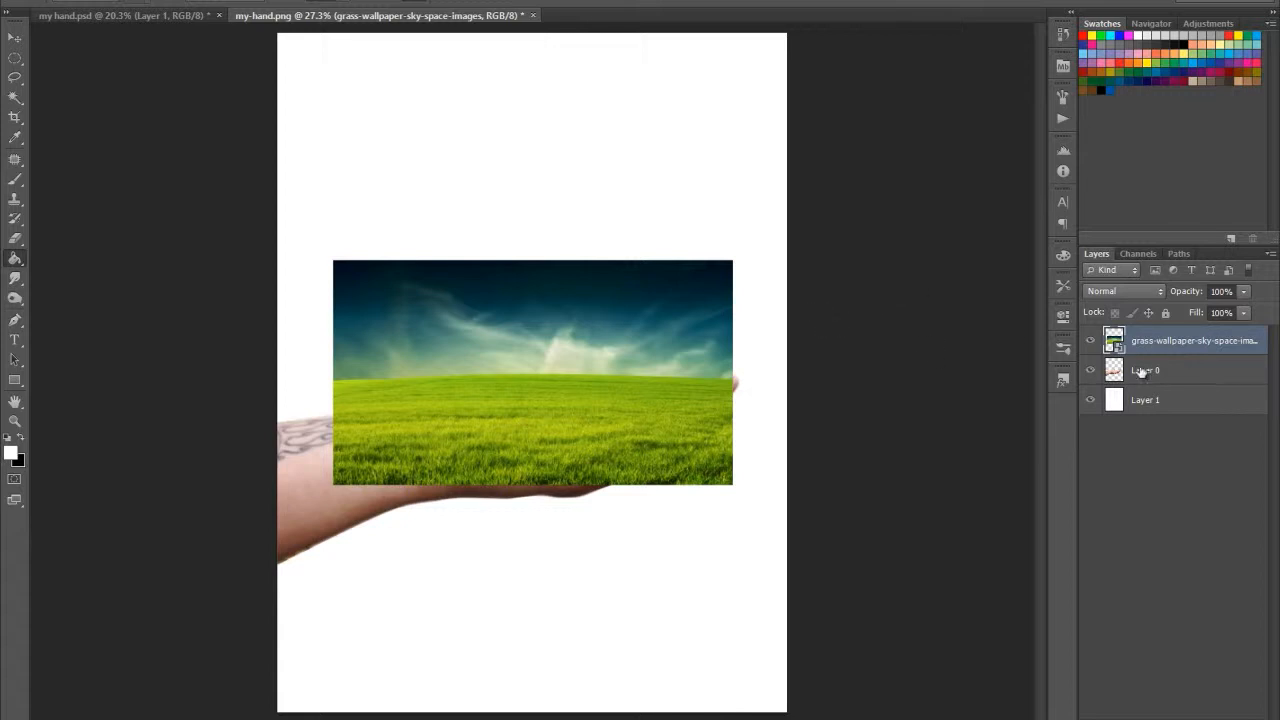
# Step: Lower the grass layer's opacity to 74% and stretch the image taller and slightly wider so its grass covers the palm and fingers
pyautogui.moveTo(1195, 298); pyautogui.dragTo(1175, 298)
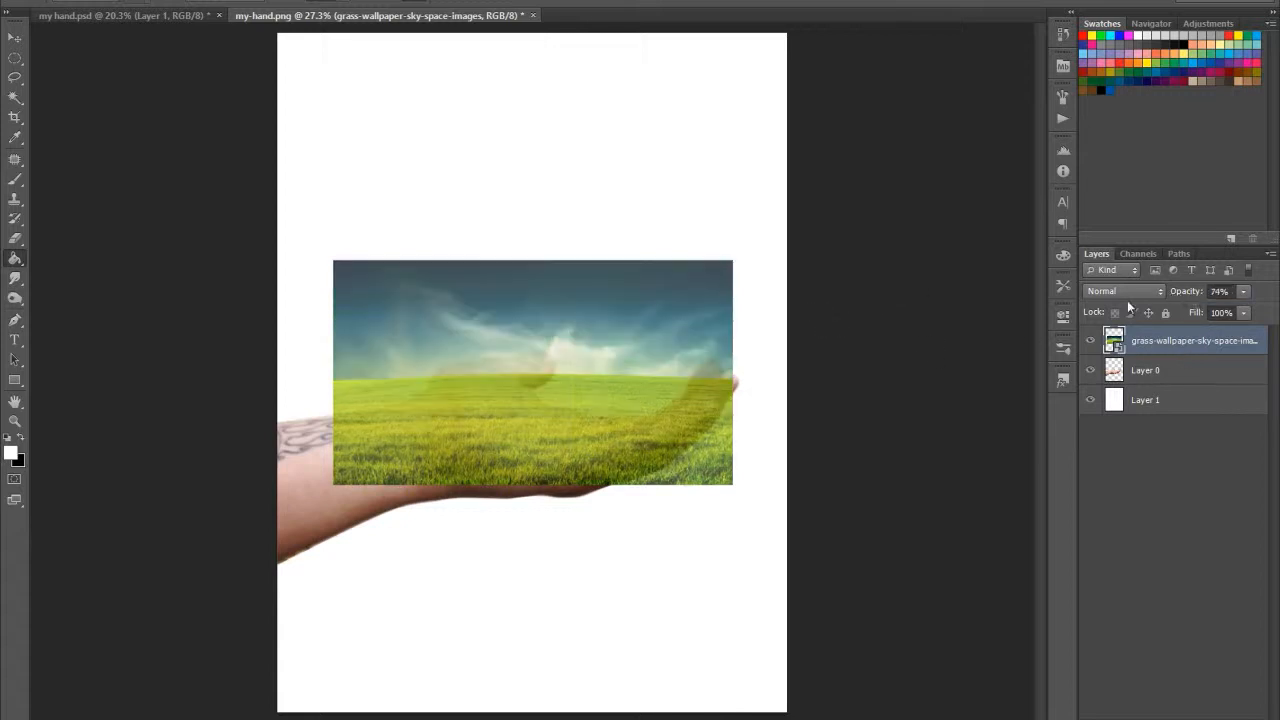
pyautogui.hotkey('ctrl', 't')
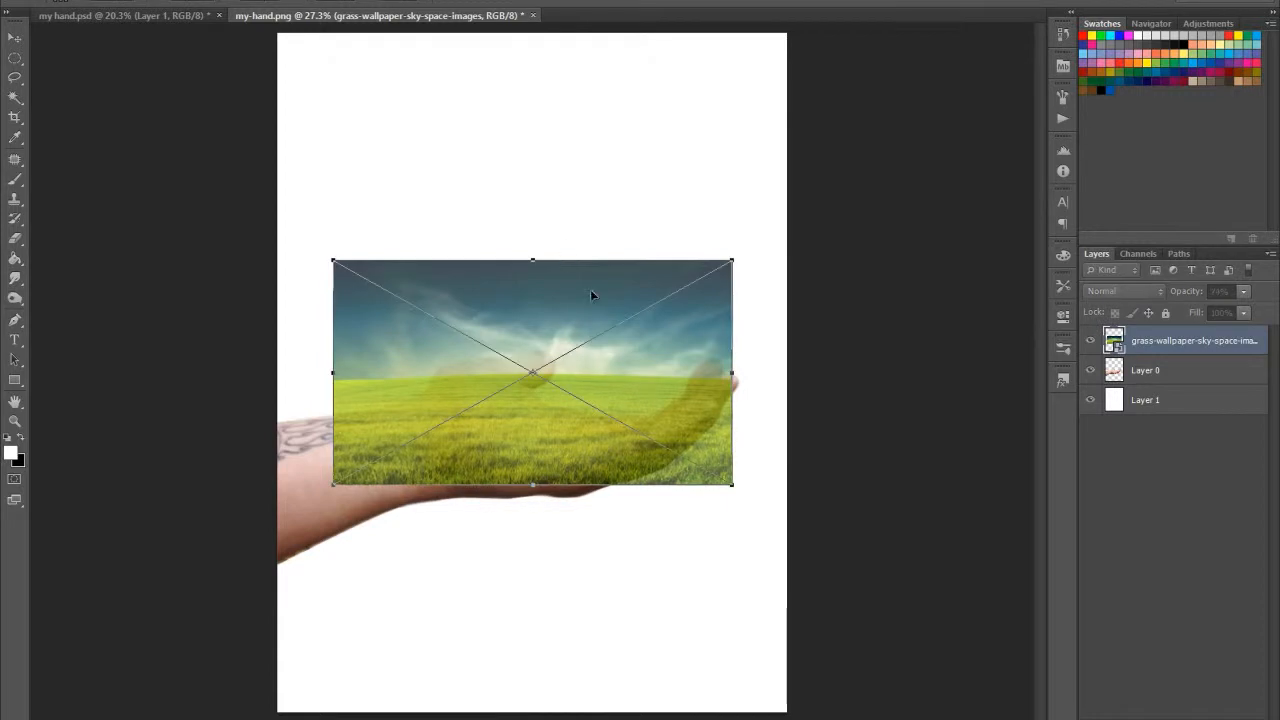
pyautogui.moveTo(539, 260); pyautogui.dragTo(532, 208)
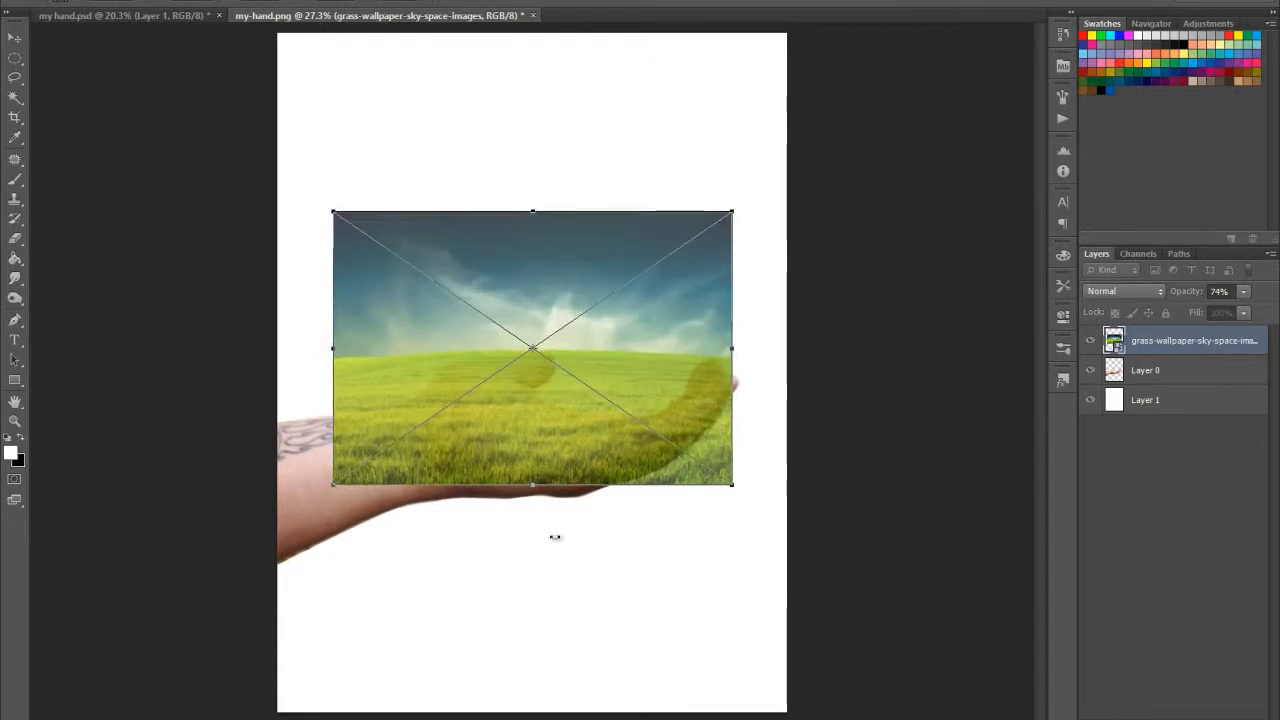
pyautogui.moveTo(533, 486); pyautogui.dragTo(535, 502)
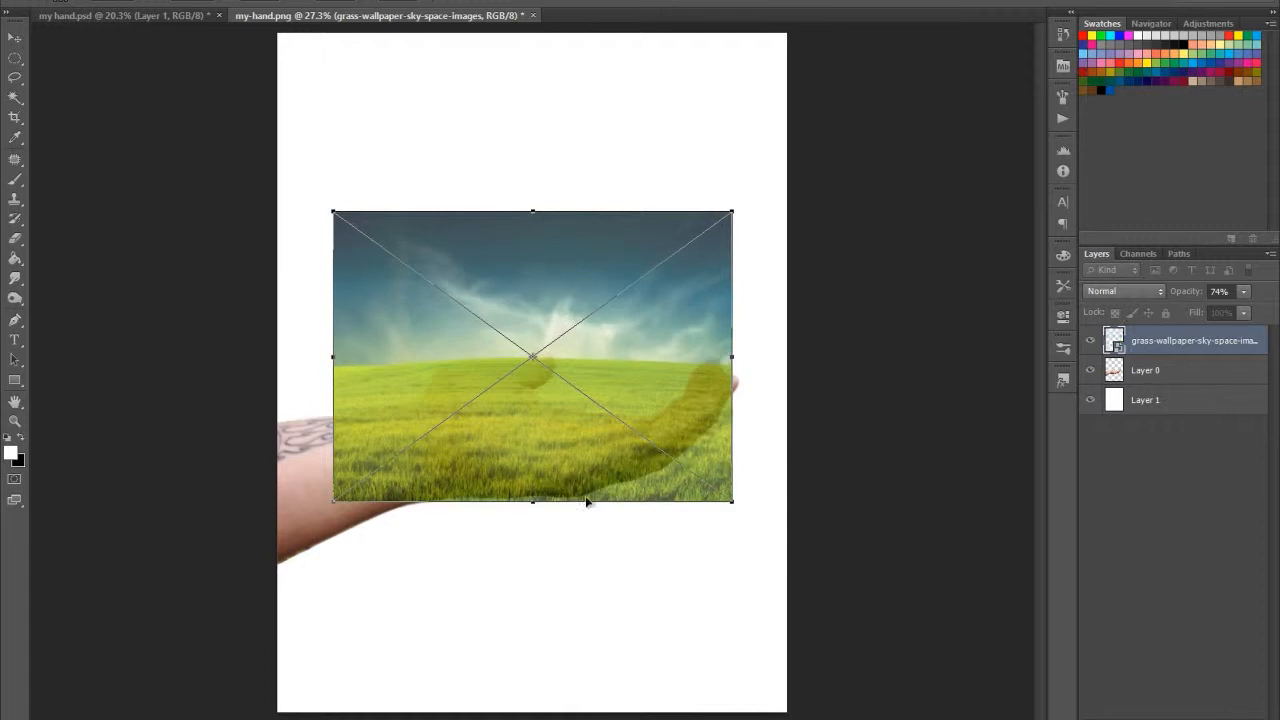
pyautogui.moveTo(735, 359); pyautogui.dragTo(750, 358)
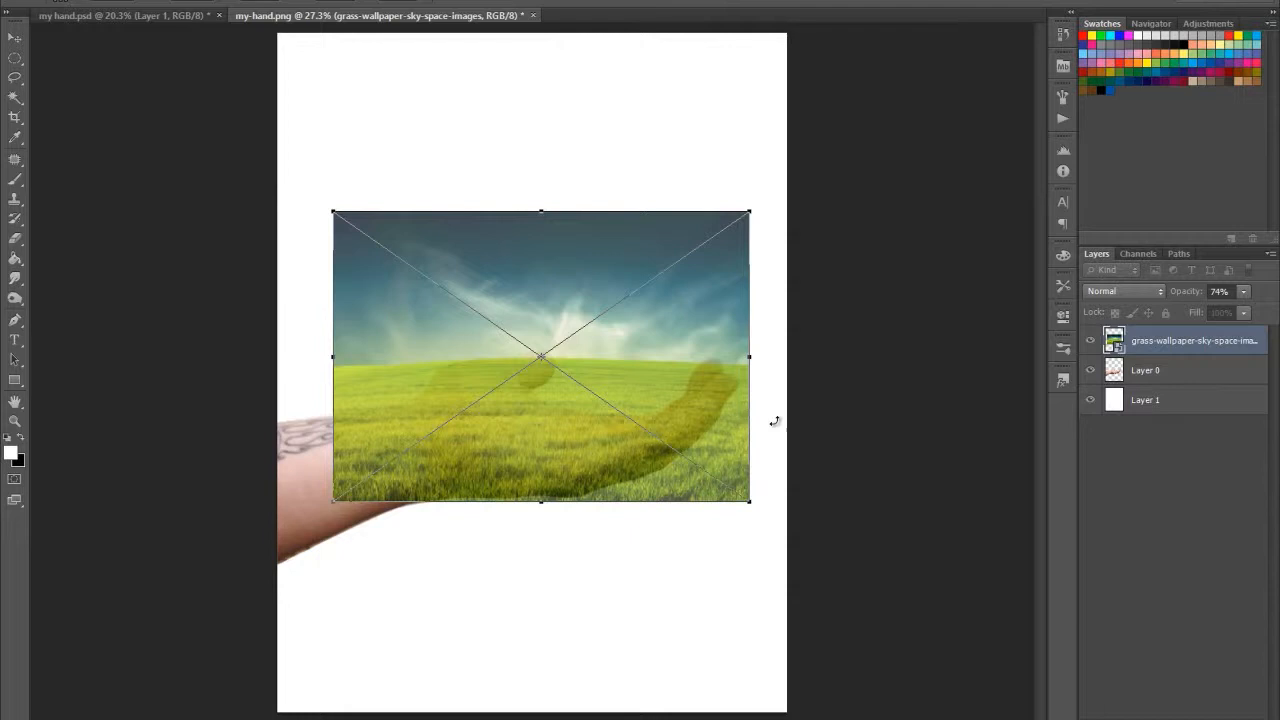
pyautogui.moveTo(540, 214); pyautogui.dragTo(541, 192)
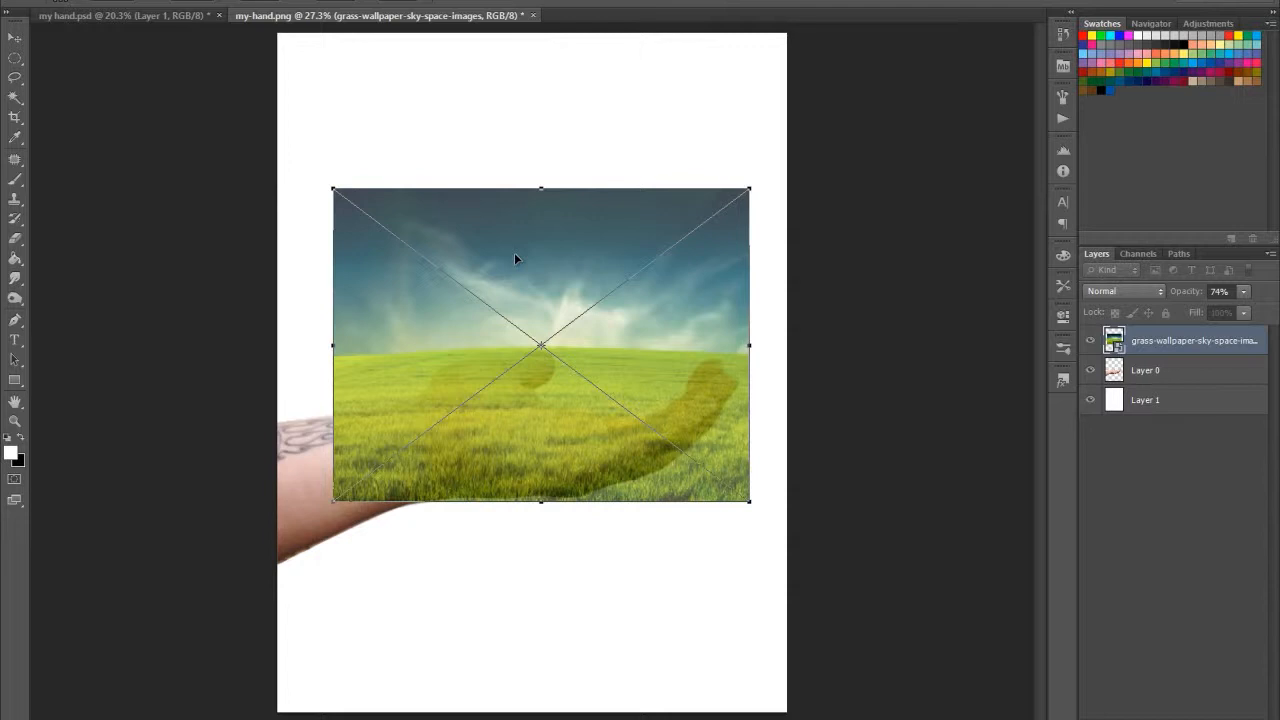
pyautogui.press('Return')
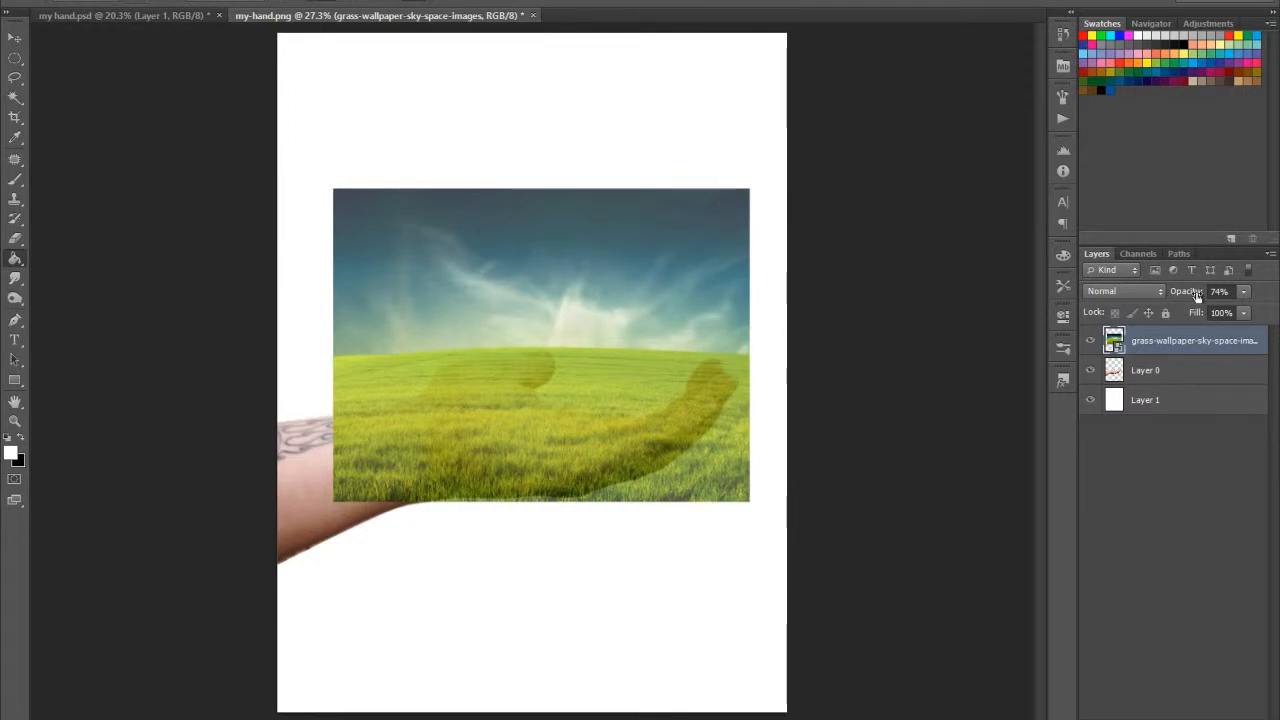
# Step: Reduce the grass layer's opacity to 65% so the hand shows through more clearly
pyautogui.moveTo(1197, 295); pyautogui.dragTo(1188, 295)
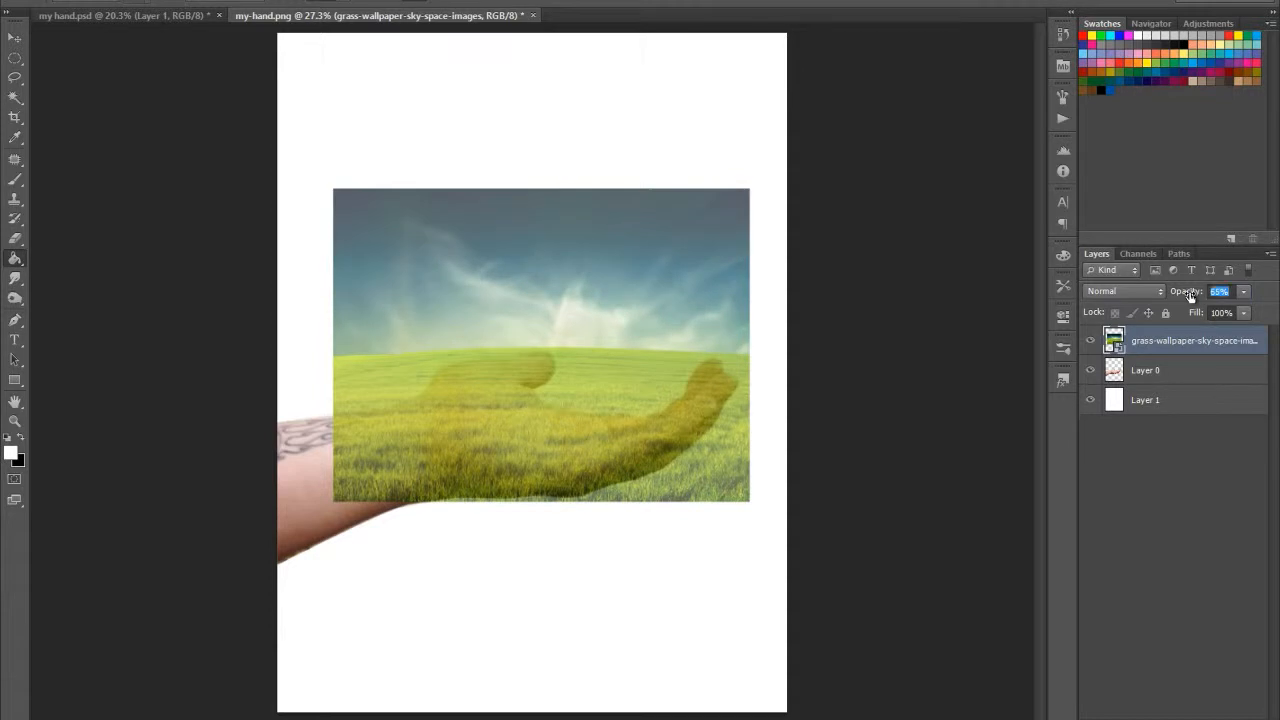
pyautogui.scroll(1, 708, 428)
pyautogui.scroll(2, 424, 364)
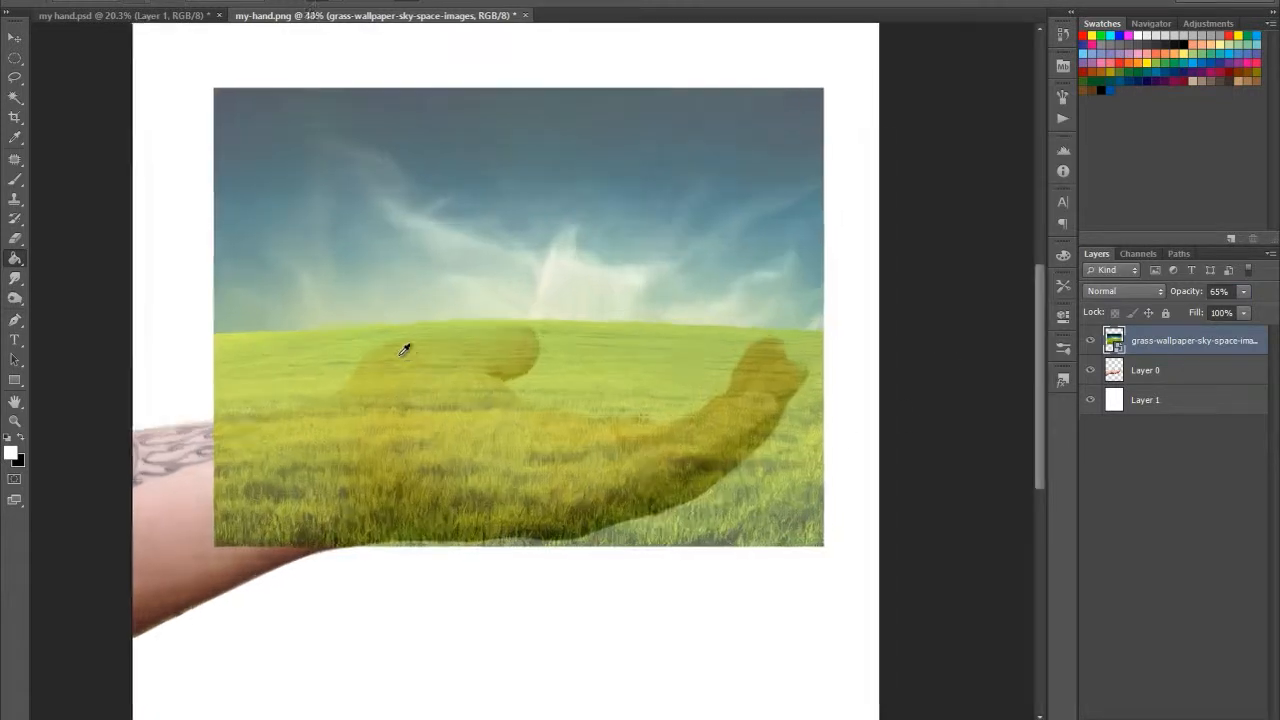
pyautogui.scroll(-1, 417, 331)
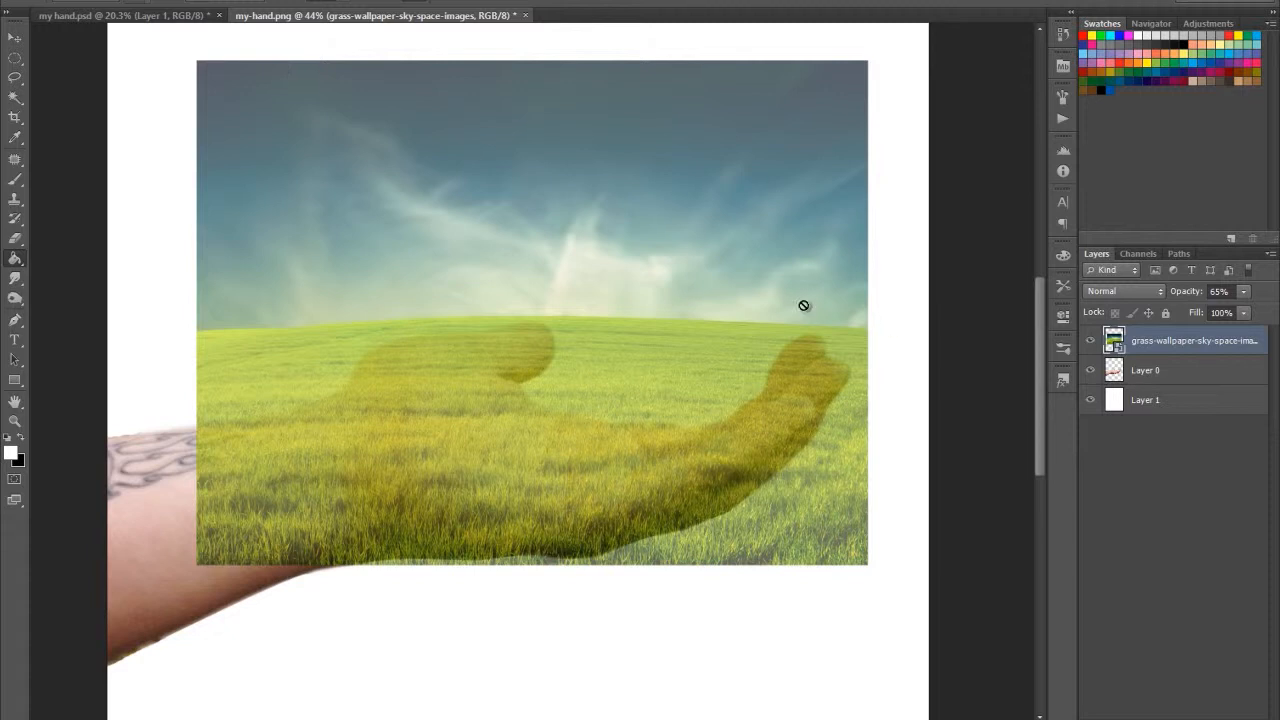
# Step: Select the sky above the grass with the Rectangular Marquee Tool and try to delete it from the smart object
pyautogui.click(17, 60)
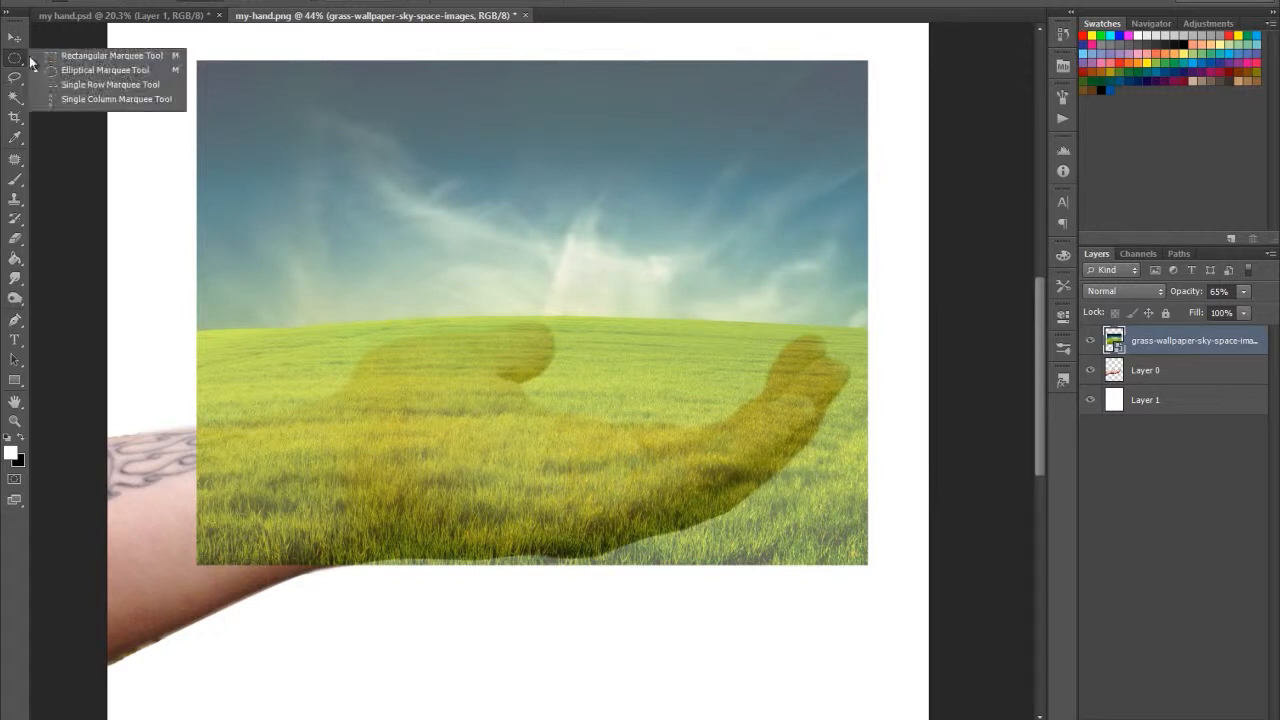
pyautogui.click(60, 56)
pyautogui.moveTo(171, 35); pyautogui.dragTo(889, 317)
pyautogui.press('Delete')
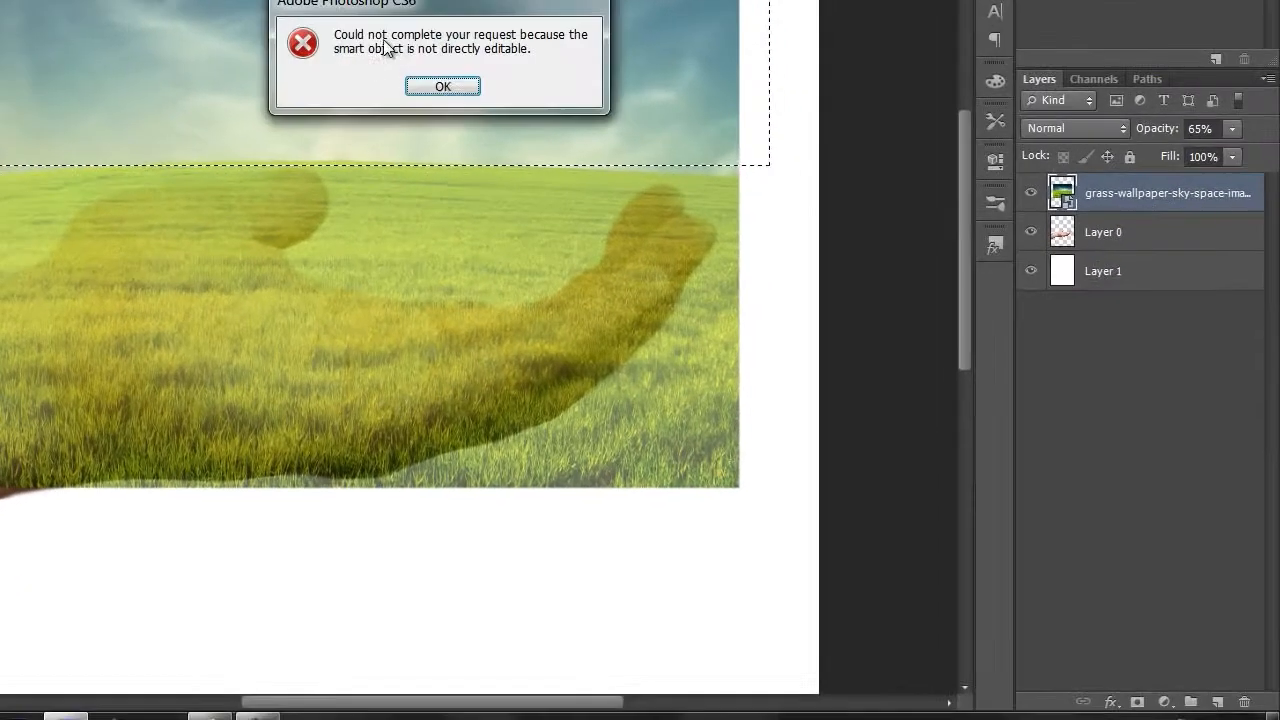
pyautogui.click(443, 86)
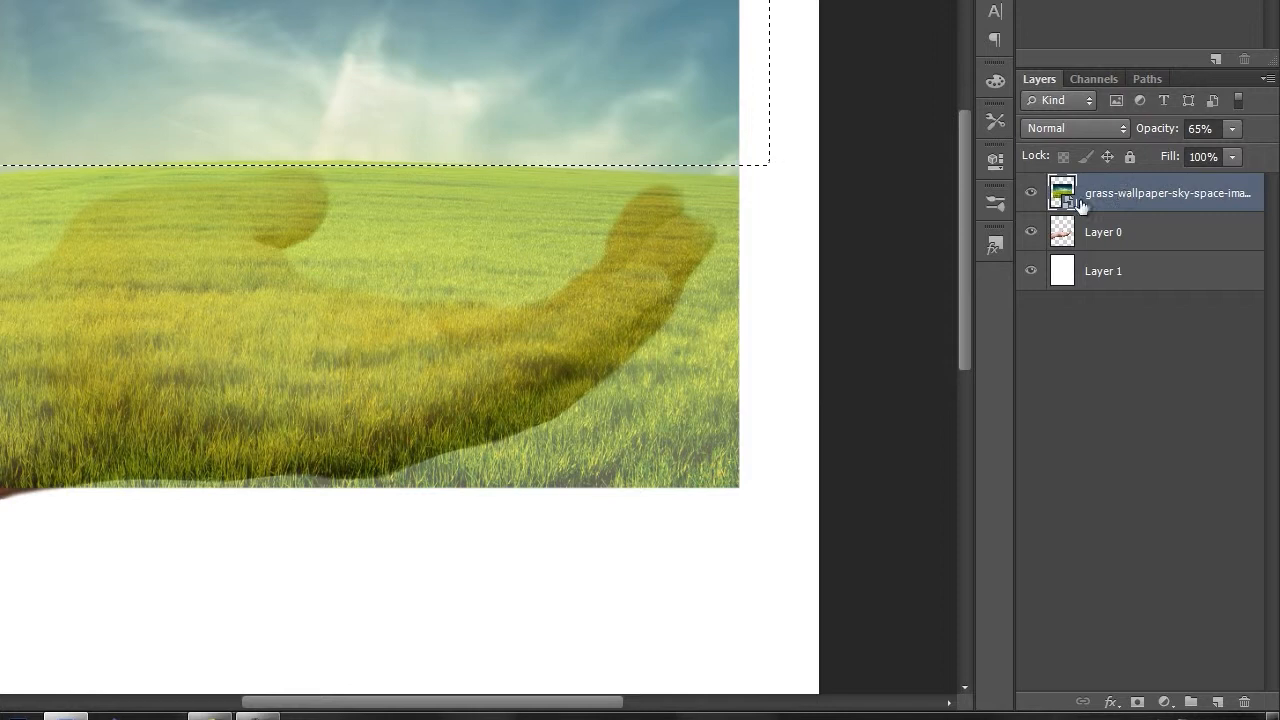
# Step: Rasterize the grass layer, delete the selected sky area and clear the selection
pyautogui.rightClick(1106, 202)
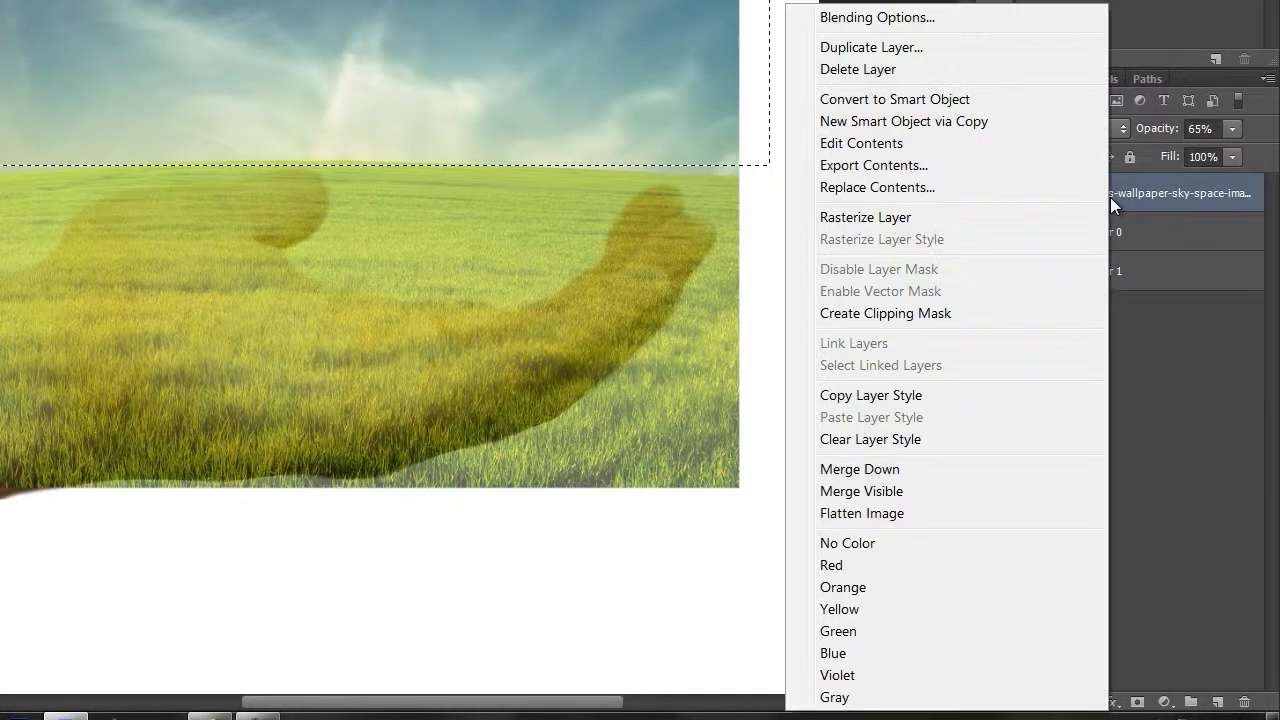
pyautogui.click(858, 217)
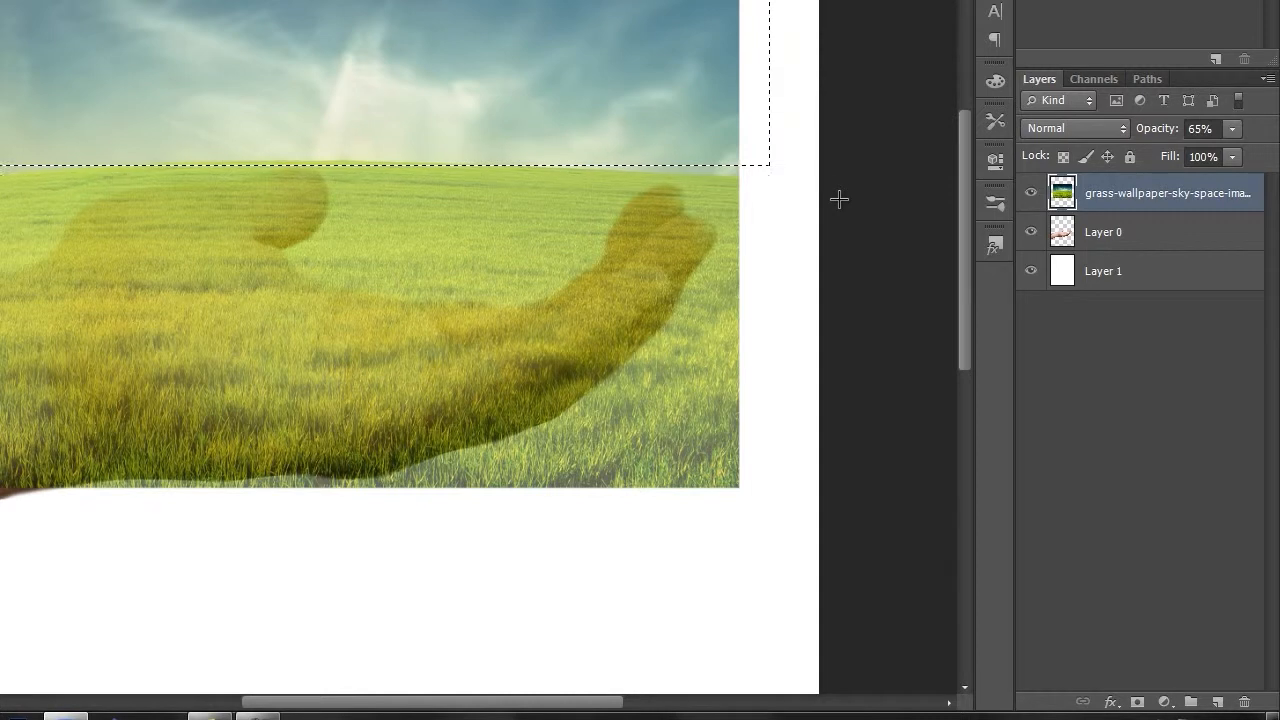
pyautogui.press('Delete')
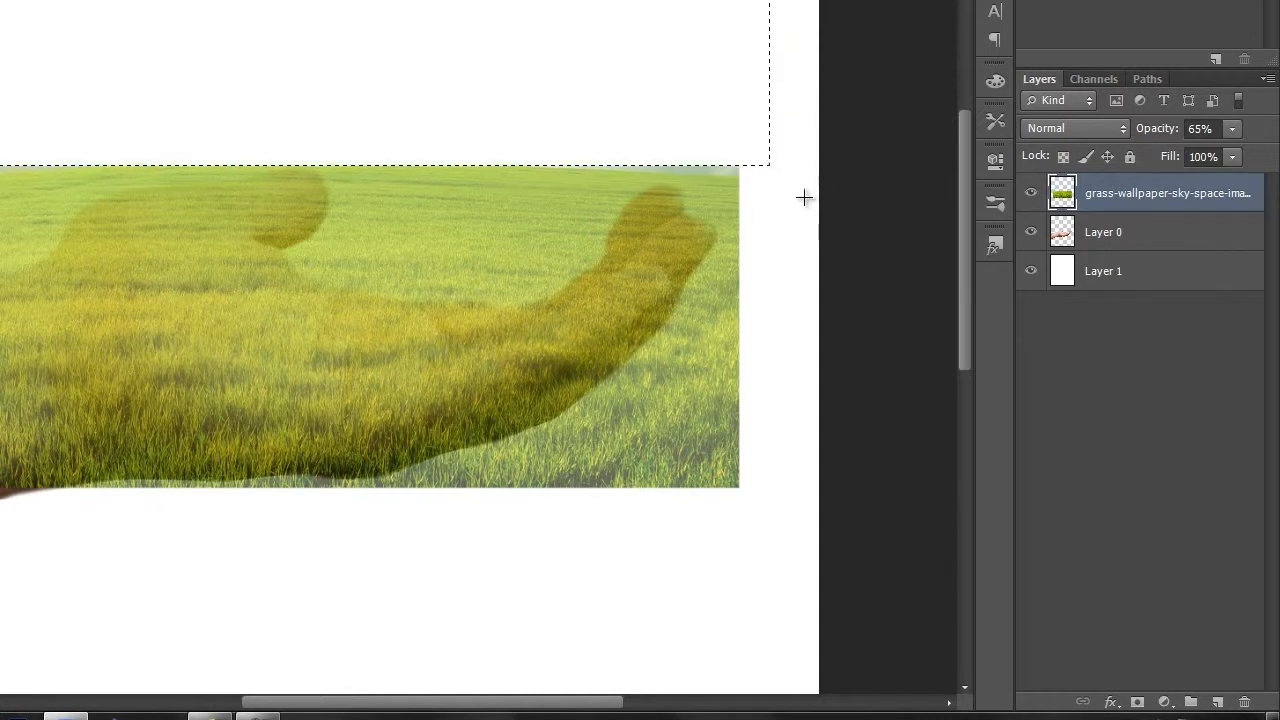
pyautogui.hotkey('ctrl', 'd')
# Step: Set up the Eraser Tool with an enlarged 125 px brush and a softer hardness
pyautogui.hotkey('ctrl', 'e')
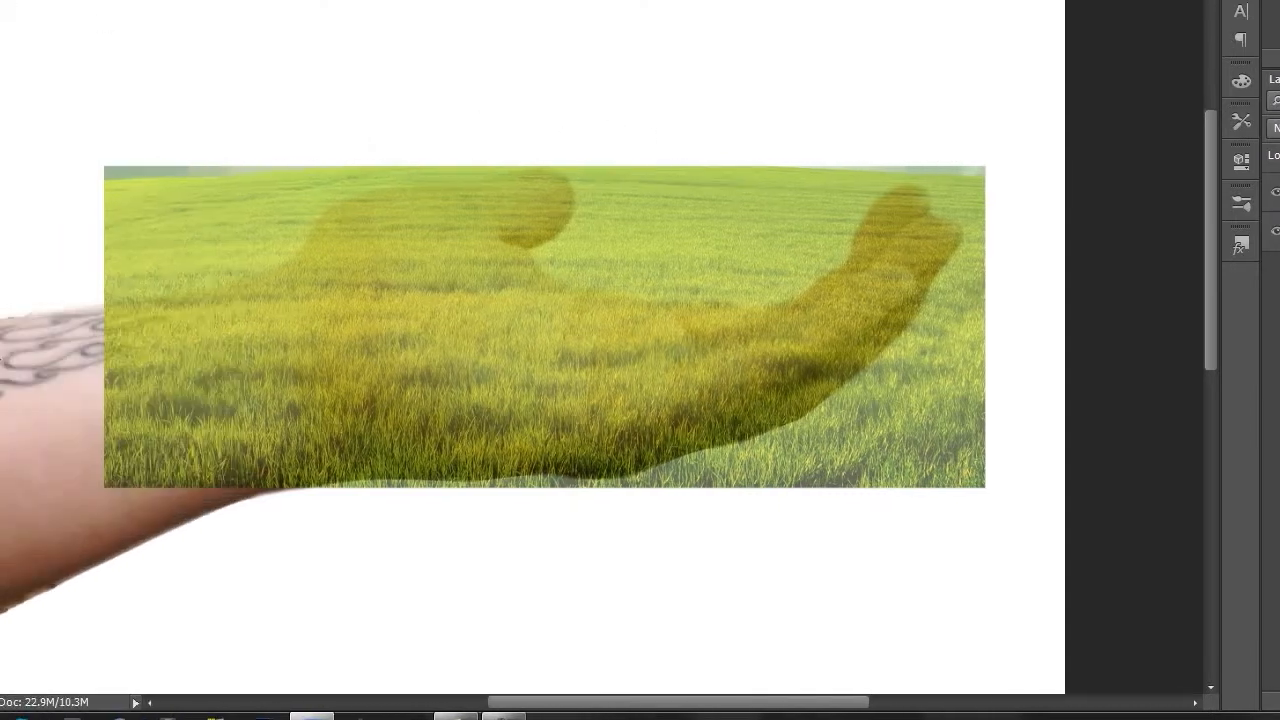
pyautogui.rightClick(0, 56)
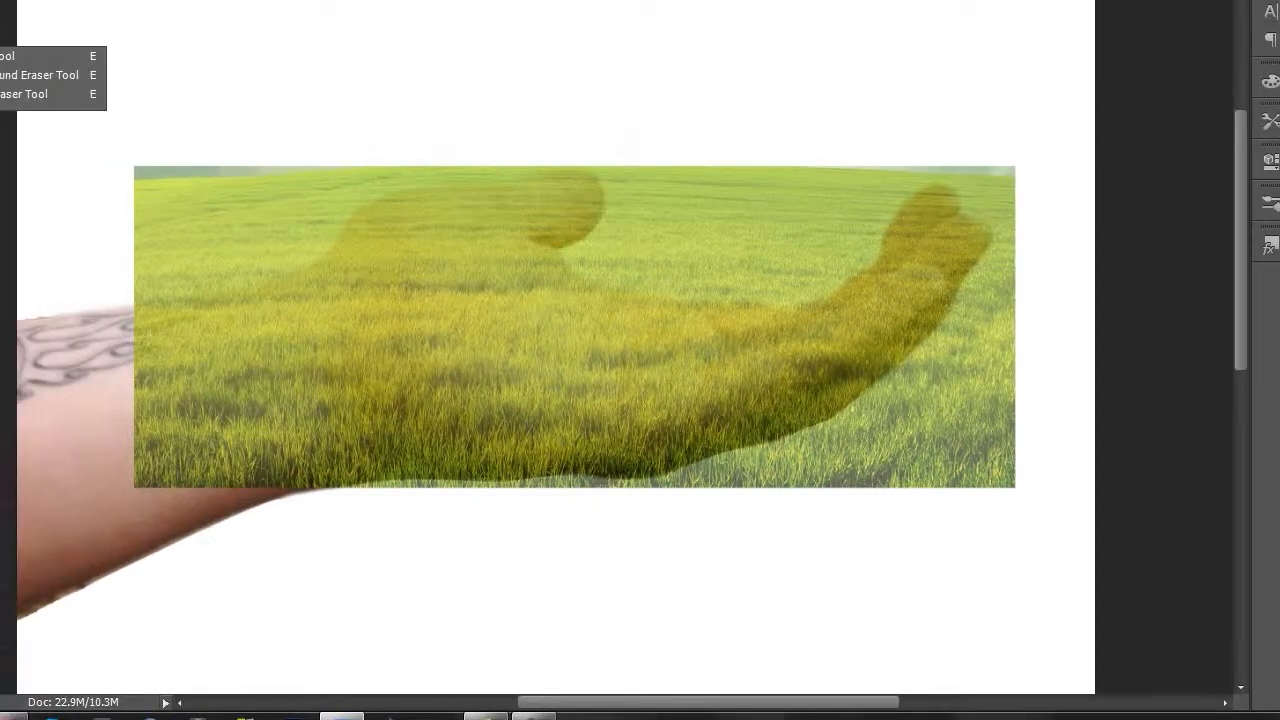
pyautogui.click(3, 56)
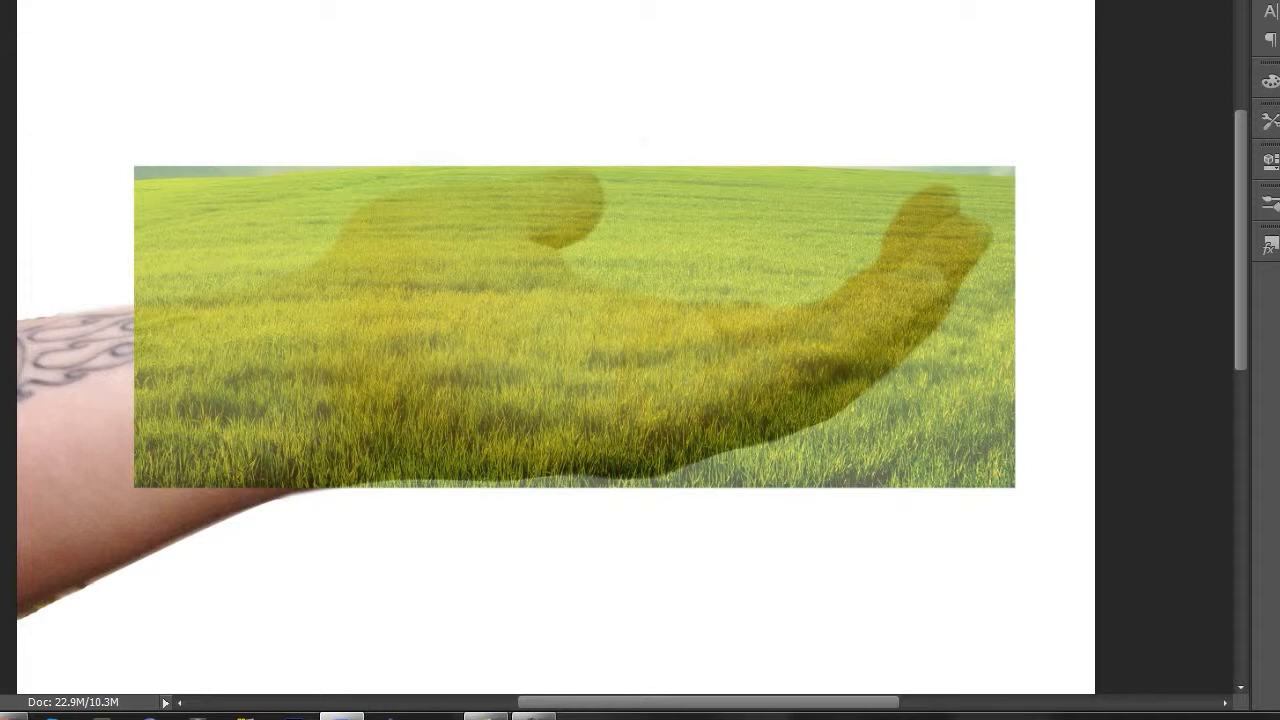
pyautogui.press(']')
pyautogui.press(']')
pyautogui.press(']')
pyautogui.press(']')
pyautogui.press(']')
pyautogui.press(']')
pyautogui.press(']')
pyautogui.press(']')
pyautogui.rightClick(230, 17)
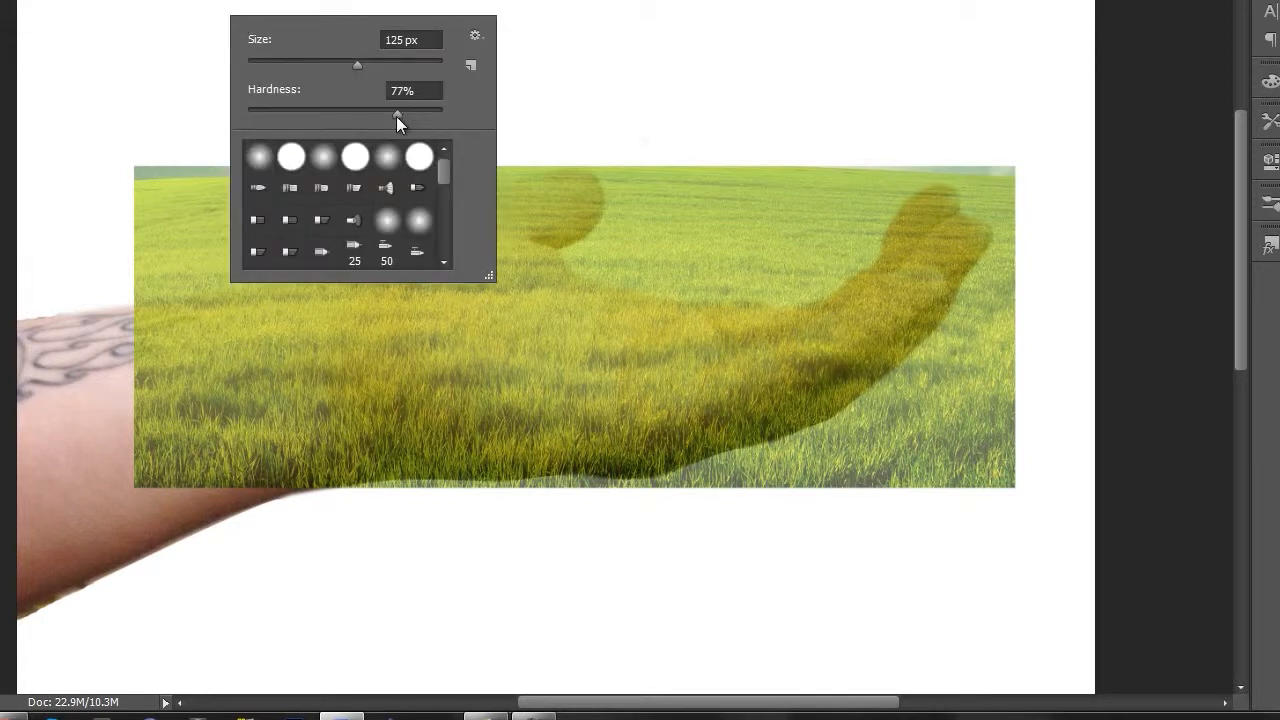
pyautogui.moveTo(396, 116); pyautogui.dragTo(343, 117)
pyautogui.press('Return')
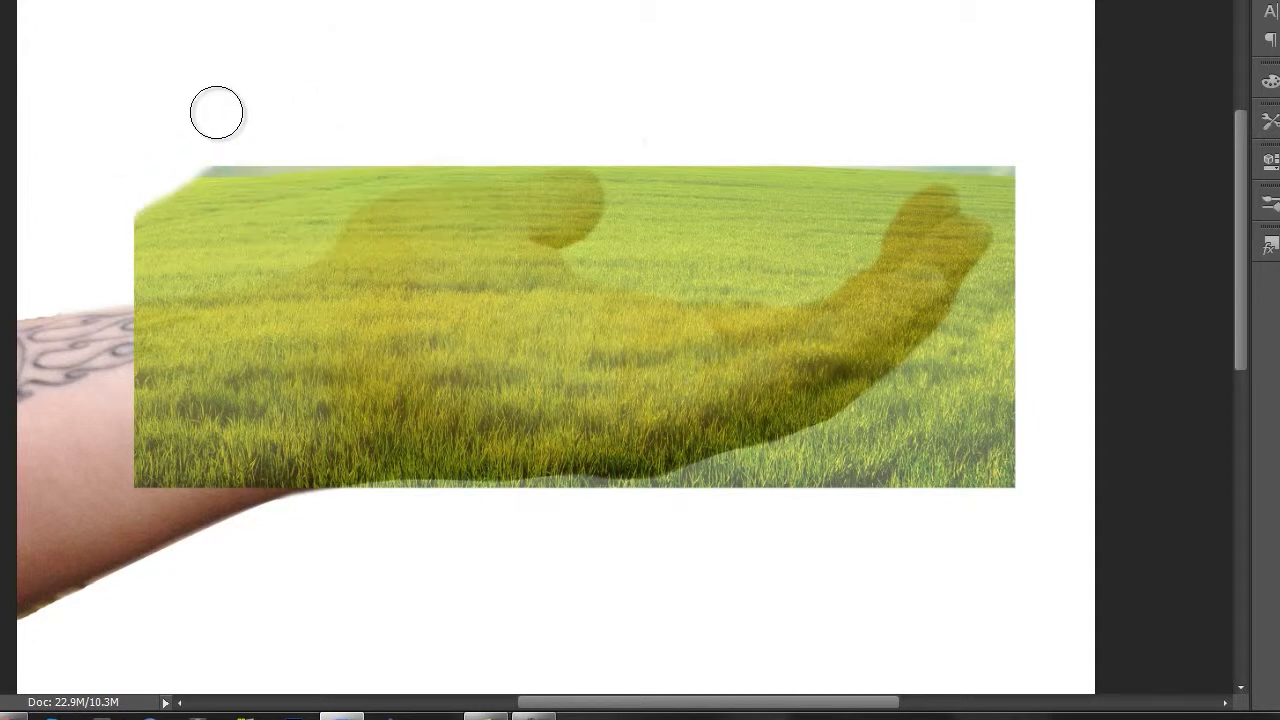
pyautogui.moveTo(217, 111)
pyautogui.mouseDown()
pyautogui.moveTo(123, 210)
pyautogui.moveTo(255, 143)
pyautogui.moveTo(113, 225)
pyautogui.moveTo(277, 117)
pyautogui.moveTo(129, 254)
pyautogui.moveTo(119, 314)
pyautogui.moveTo(162, 490)
pyautogui.moveTo(173, 461)
pyautogui.mouseUp()
pyautogui.hotkey('ctrl', 'z')
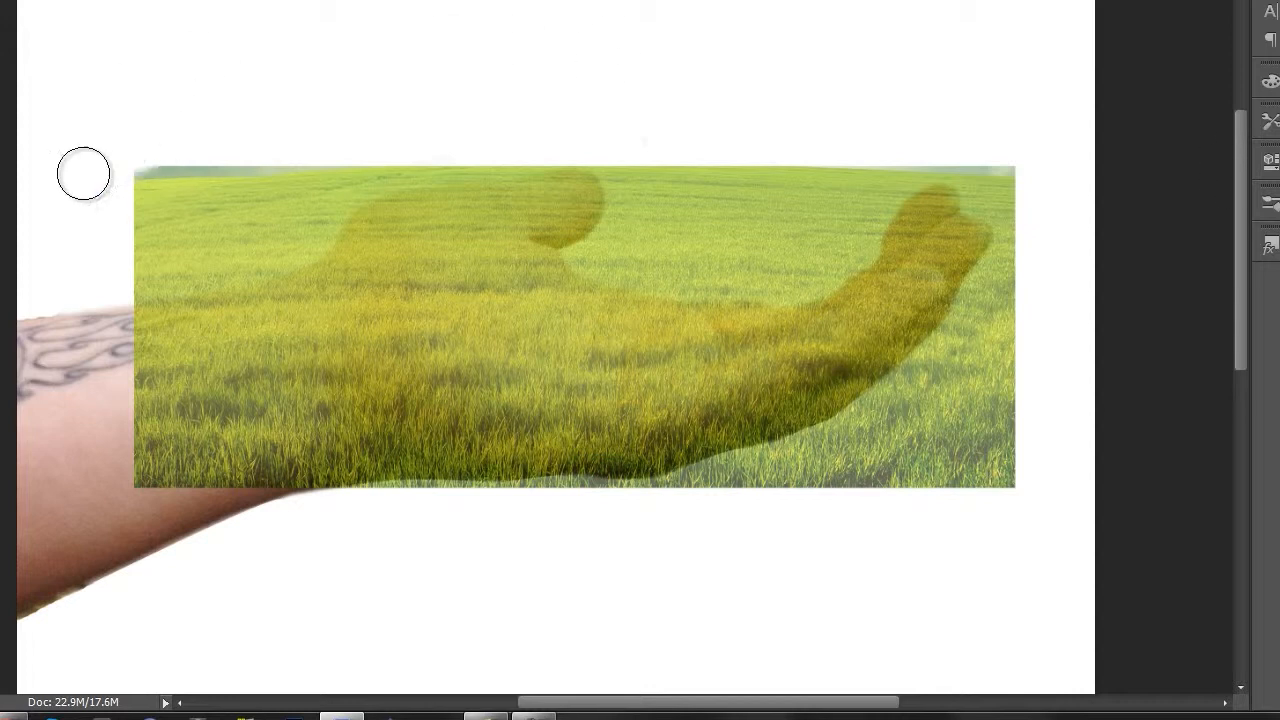
pyautogui.moveTo(225, 150); pyautogui.dragTo(139, 199)
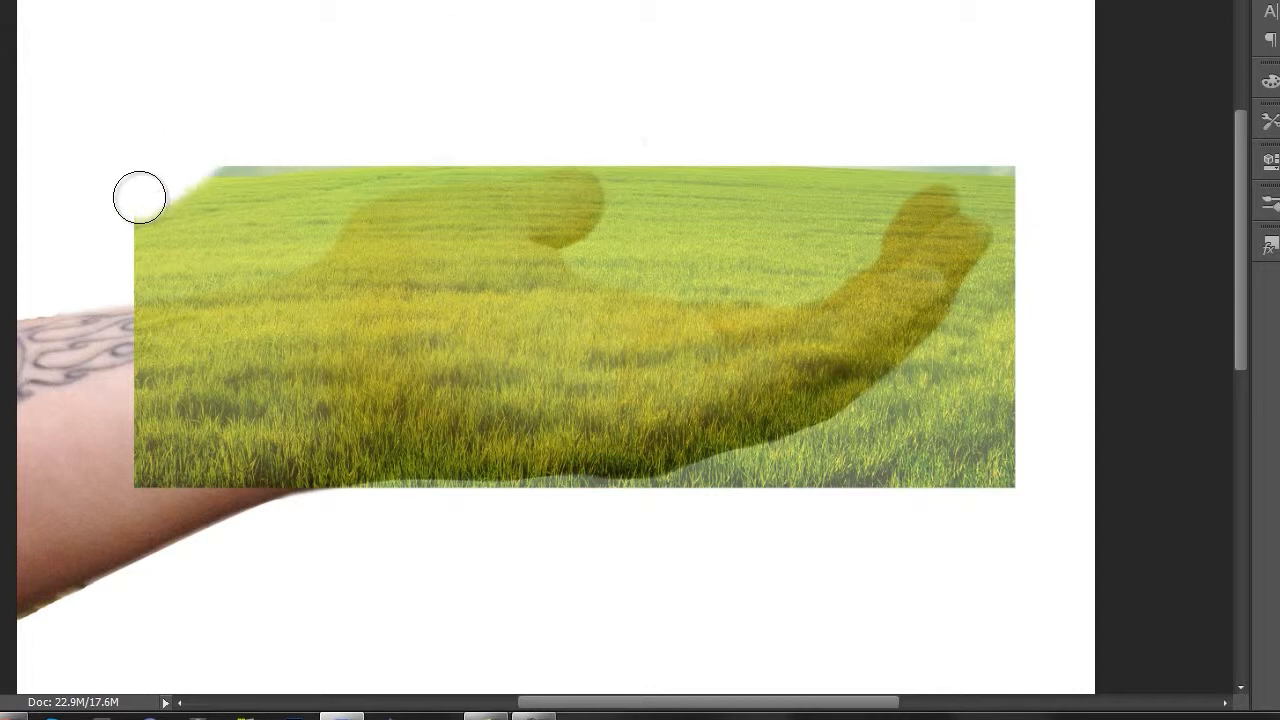
pyautogui.hotkey('ctrl', 'z')
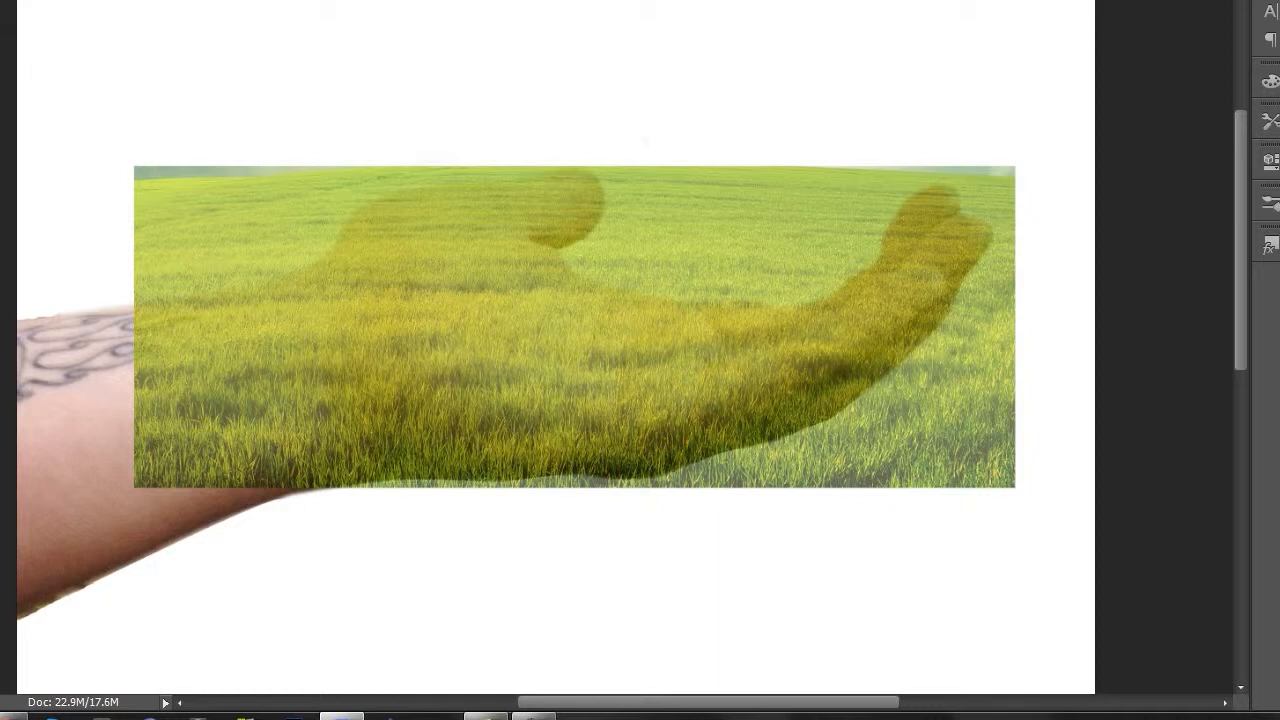
# Step: Erase the grass over the upper wrist and the background above it on the layer mask, keeping the palm covered
pyautogui.moveTo(100, 194)
pyautogui.mouseDown()
pyautogui.moveTo(382, 185)
pyautogui.moveTo(162, 196)
pyautogui.moveTo(208, 336)
pyautogui.moveTo(577, 381)
pyautogui.moveTo(399, 361)
pyautogui.moveTo(342, 337)
pyautogui.moveTo(347, 327)
pyautogui.moveTo(331, 343)
pyautogui.moveTo(395, 348)
pyautogui.mouseUp()
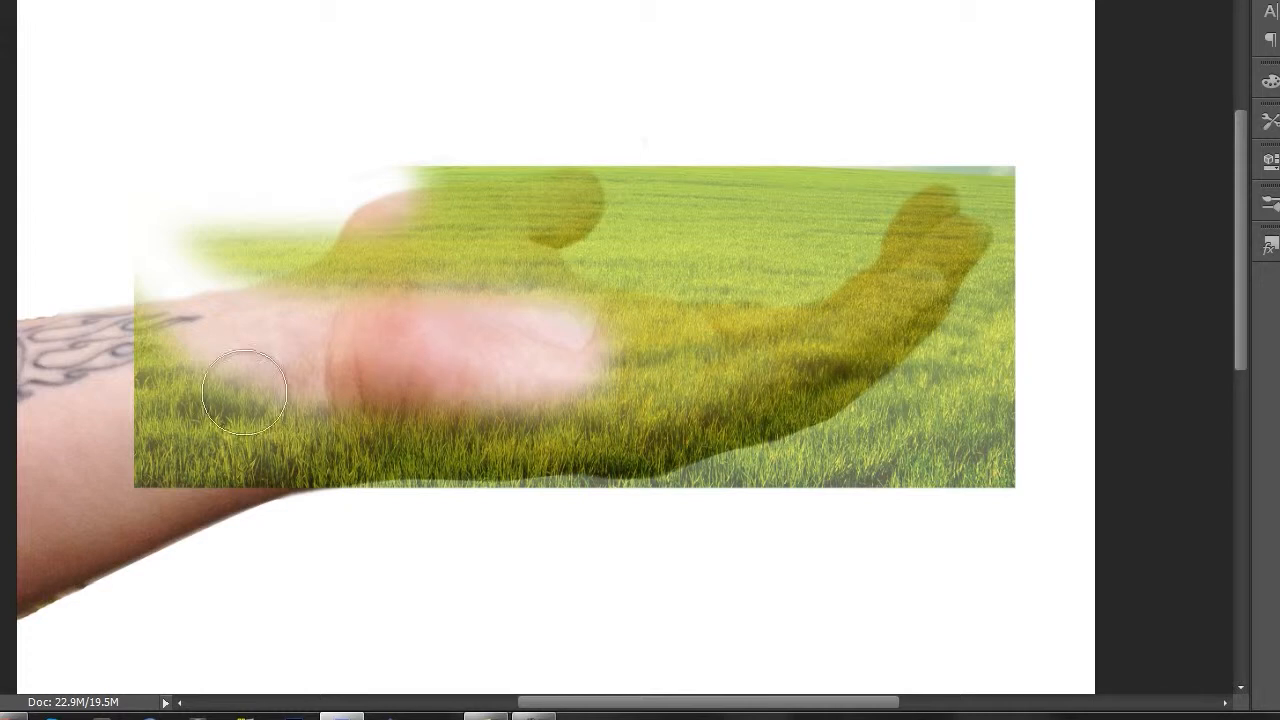
pyautogui.moveTo(580, 349)
pyautogui.mouseDown()
pyautogui.moveTo(572, 395)
pyautogui.moveTo(493, 305)
pyautogui.moveTo(475, 338)
pyautogui.moveTo(514, 436)
pyautogui.moveTo(408, 322)
pyautogui.moveTo(400, 292)
pyautogui.moveTo(393, 367)
pyautogui.moveTo(411, 392)
pyautogui.moveTo(386, 340)
pyautogui.moveTo(380, 264)
pyautogui.moveTo(429, 228)
pyautogui.moveTo(394, 249)
pyautogui.moveTo(326, 199)
pyautogui.moveTo(269, 182)
pyautogui.moveTo(231, 236)
pyautogui.moveTo(209, 236)
pyautogui.moveTo(169, 200)
pyautogui.moveTo(222, 300)
pyautogui.moveTo(233, 220)
pyautogui.moveTo(234, 263)
pyautogui.moveTo(222, 218)
pyautogui.moveTo(257, 267)
pyautogui.moveTo(269, 251)
pyautogui.moveTo(278, 298)
pyautogui.moveTo(296, 226)
pyautogui.moveTo(318, 302)
pyautogui.mouseUp()
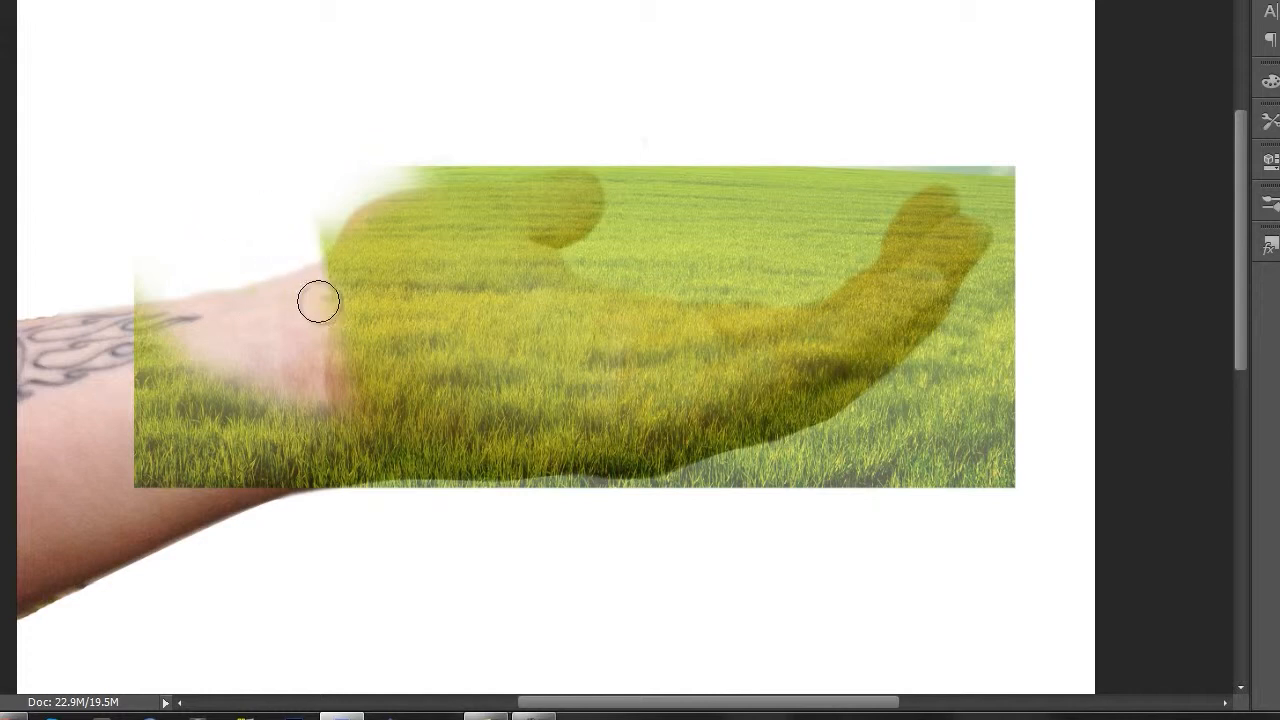
# Step: Set the eraser hardness to 26% and its size to 175 px, and erase the grass over the forearm and around the hand
pyautogui.rightClick(320, 91)
pyautogui.moveTo(424, 155); pyautogui.dragTo(416, 153)
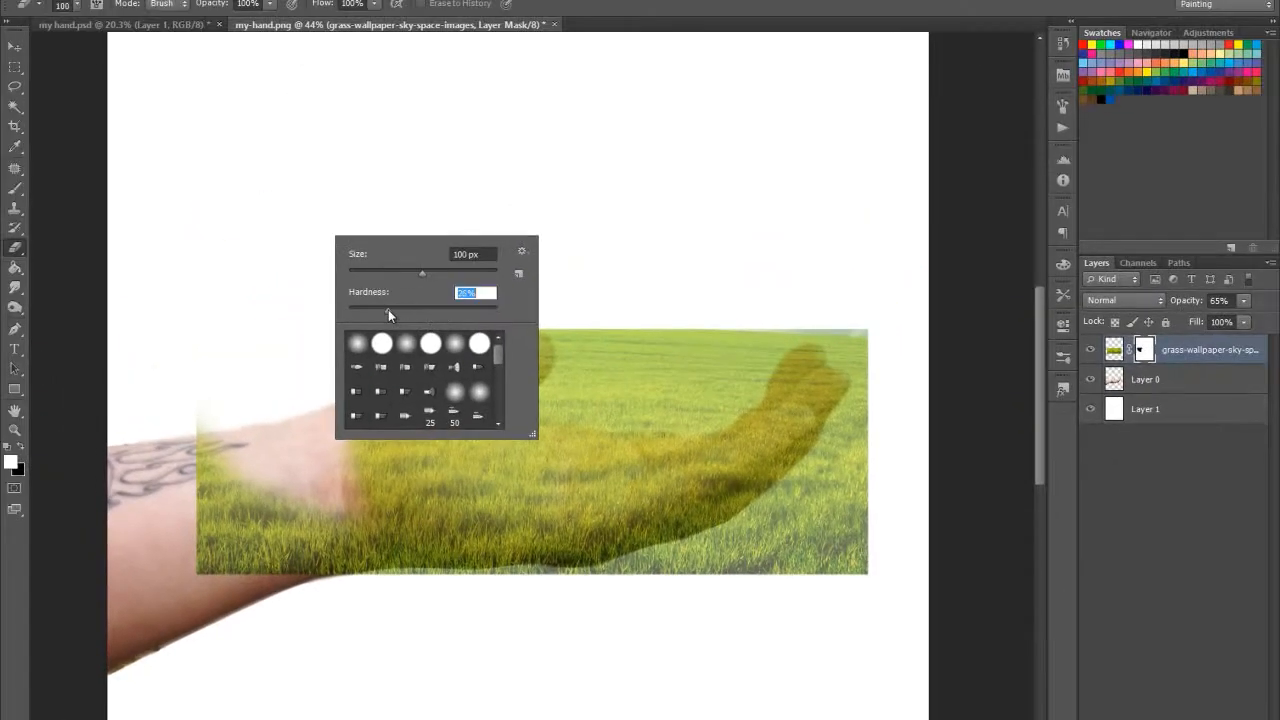
pyautogui.press('Return')
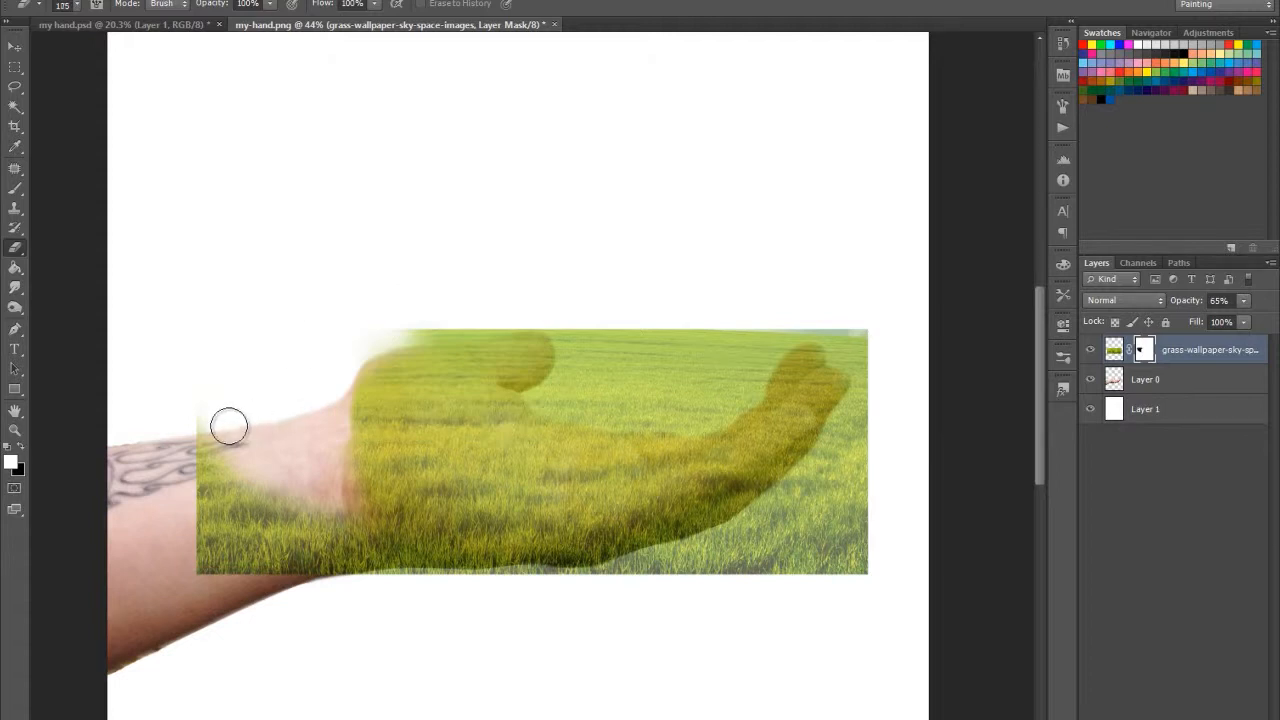
pyautogui.press(']')
pyautogui.press(']')
pyautogui.press(']')
pyautogui.moveTo(194, 413)
pyautogui.mouseDown()
pyautogui.moveTo(238, 568)
pyautogui.moveTo(201, 498)
pyautogui.moveTo(229, 442)
pyautogui.moveTo(320, 568)
pyautogui.moveTo(238, 466)
pyautogui.moveTo(282, 556)
pyautogui.moveTo(299, 564)
pyautogui.moveTo(314, 491)
pyautogui.moveTo(345, 570)
pyautogui.moveTo(411, 597)
pyautogui.moveTo(564, 606)
pyautogui.moveTo(422, 595)
pyautogui.moveTo(477, 582)
pyautogui.moveTo(738, 583)
pyautogui.moveTo(580, 583)
pyautogui.moveTo(782, 556)
pyautogui.moveTo(842, 586)
pyautogui.moveTo(852, 547)
pyautogui.moveTo(987, 500)
pyautogui.moveTo(843, 591)
pyautogui.moveTo(785, 580)
pyautogui.moveTo(883, 467)
pyautogui.moveTo(818, 517)
pyautogui.moveTo(670, 591)
pyautogui.moveTo(707, 568)
pyautogui.moveTo(652, 583)
pyautogui.moveTo(846, 503)
pyautogui.moveTo(903, 431)
pyautogui.moveTo(917, 384)
pyautogui.moveTo(885, 326)
pyautogui.moveTo(852, 351)
pyautogui.moveTo(883, 412)
pyautogui.moveTo(754, 526)
pyautogui.moveTo(651, 587)
pyautogui.moveTo(757, 509)
pyautogui.moveTo(855, 411)
pyautogui.moveTo(847, 433)
pyautogui.moveTo(611, 309)
pyautogui.moveTo(420, 300)
pyautogui.moveTo(568, 350)
pyautogui.moveTo(540, 389)
pyautogui.moveTo(577, 409)
pyautogui.moveTo(663, 417)
pyautogui.moveTo(814, 337)
pyautogui.moveTo(726, 329)
pyautogui.moveTo(563, 366)
pyautogui.moveTo(741, 352)
pyautogui.moveTo(691, 374)
pyautogui.moveTo(663, 354)
pyautogui.moveTo(891, 349)
pyautogui.moveTo(820, 337)
pyautogui.mouseUp()
# Step: Switch to the Brush tool and try restoring grass above the palm with a 250 px white brush, undoing that stroke
pyautogui.press('x')
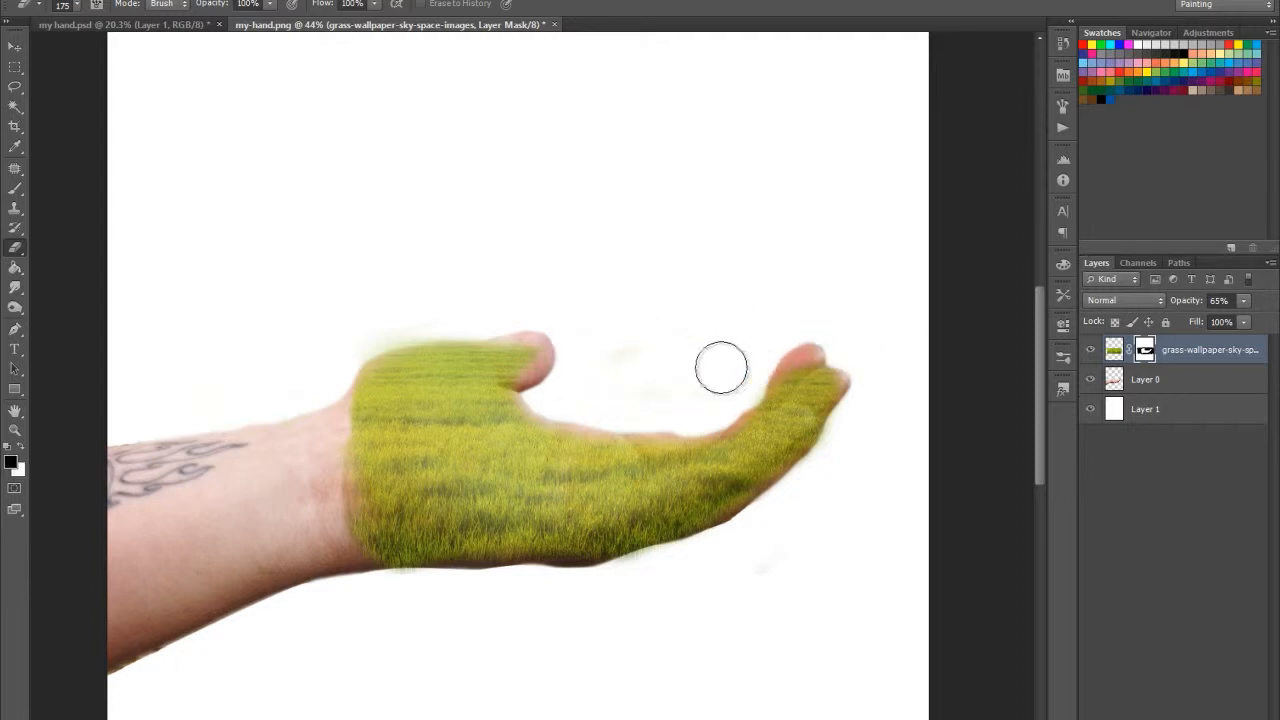
pyautogui.press('x')
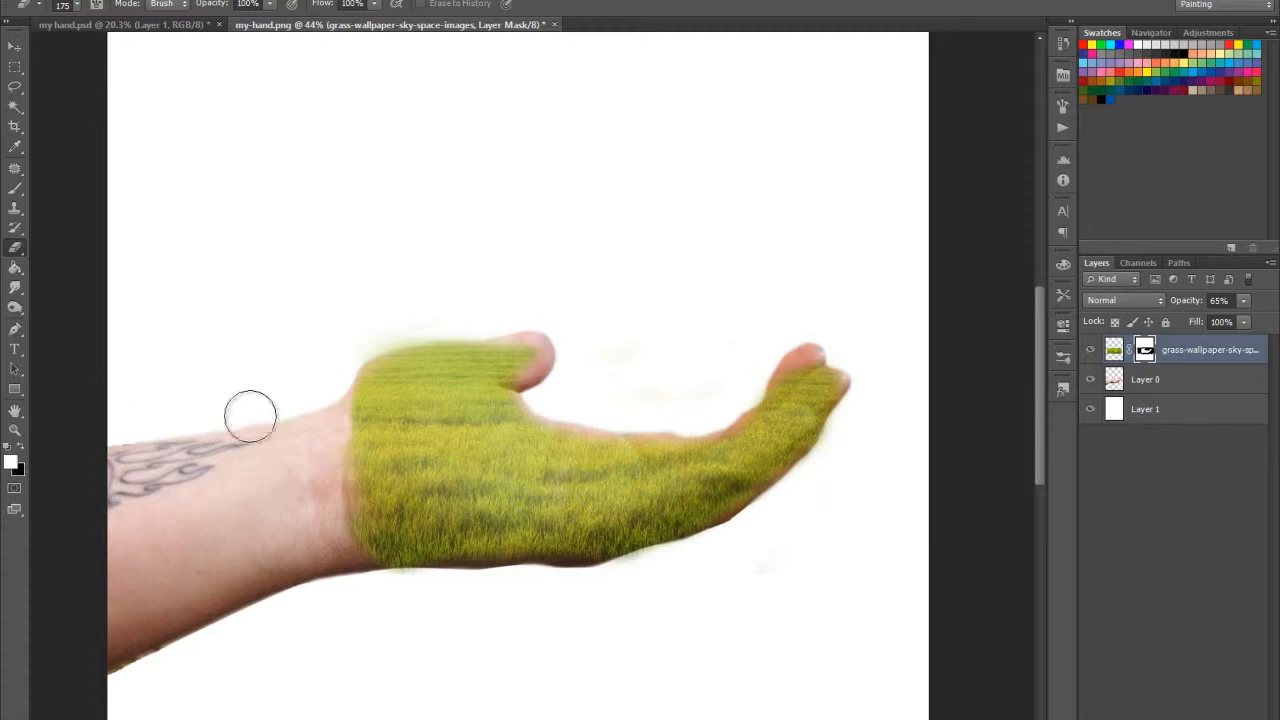
pyautogui.press('[')
pyautogui.press('[')
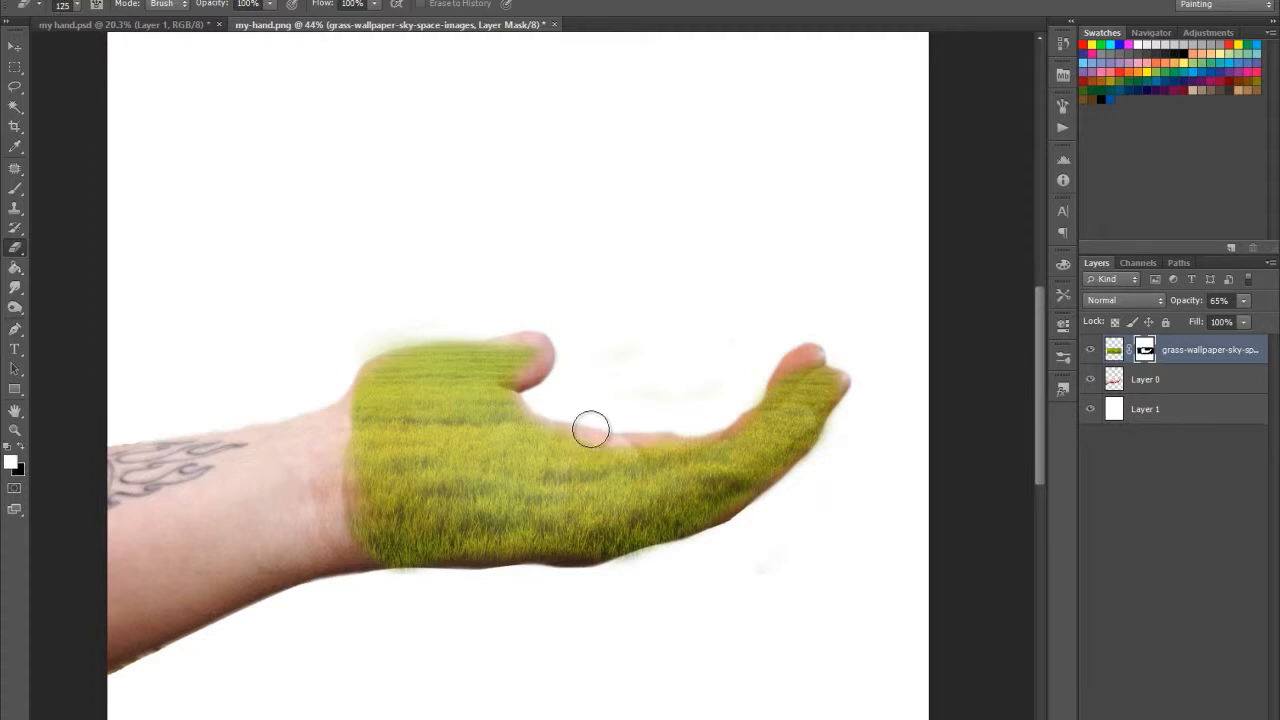
pyautogui.press('b')
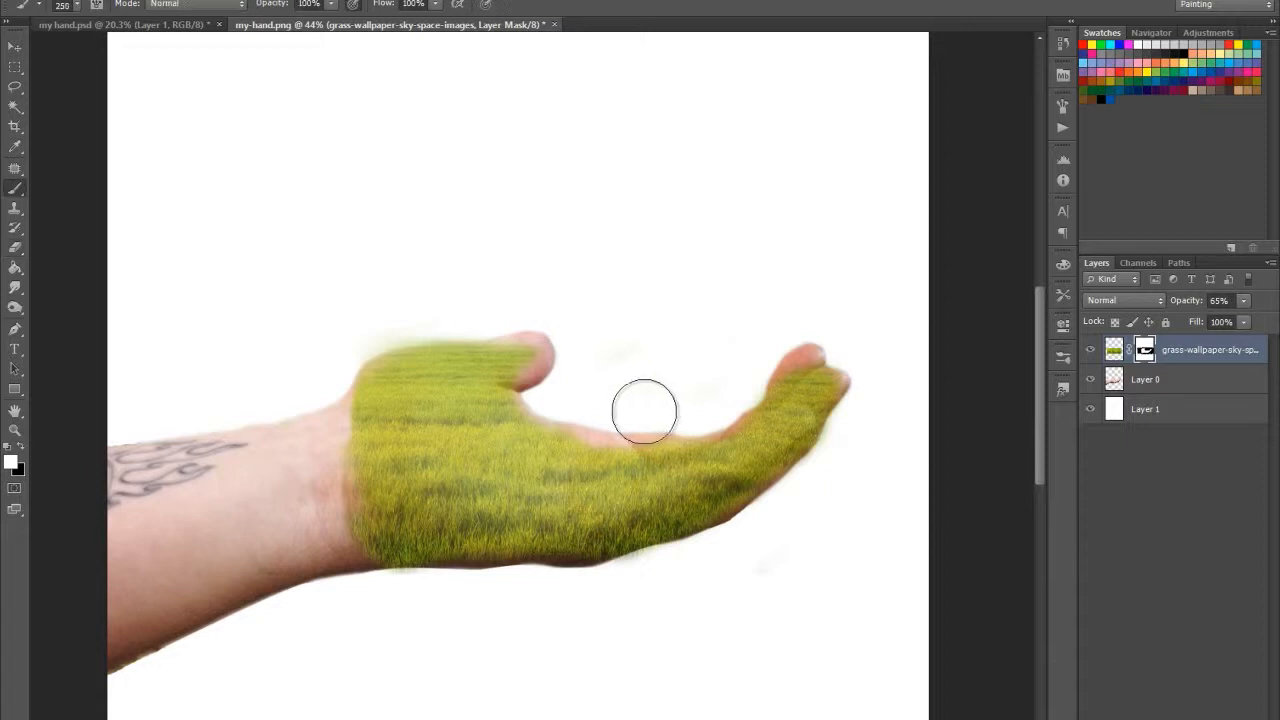
pyautogui.moveTo(646, 409); pyautogui.dragTo(596, 414)
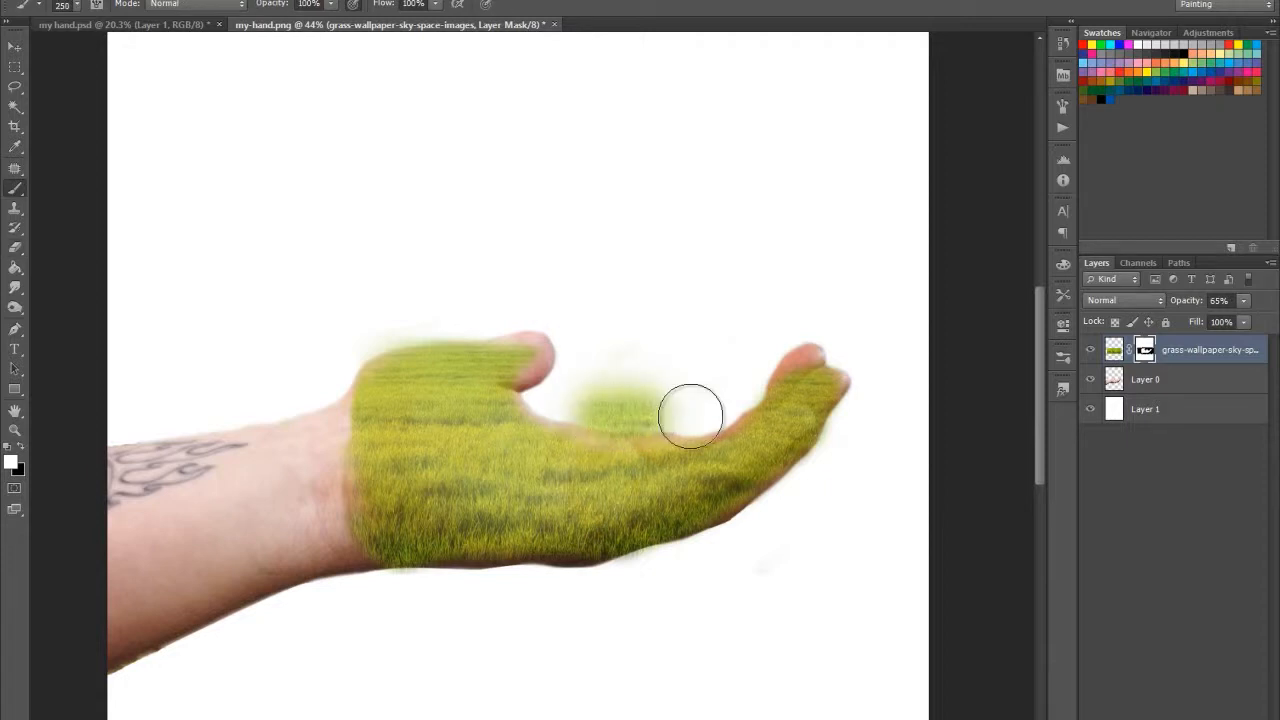
pyautogui.hotkey('ctrl', 'z')
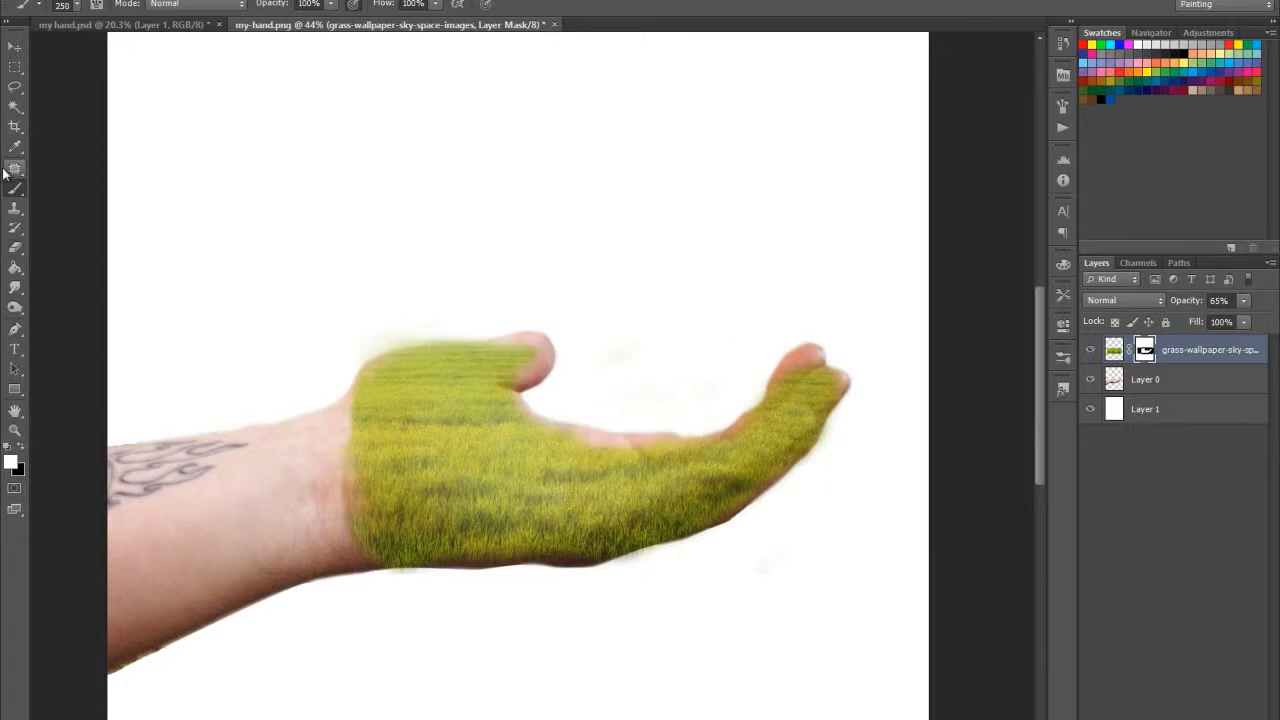
# Step: Reduce the brush to 90 px and paint the grass back along the palm's upper edge up to the fingers
pyautogui.press('[')
pyautogui.press('[')
pyautogui.press('[')
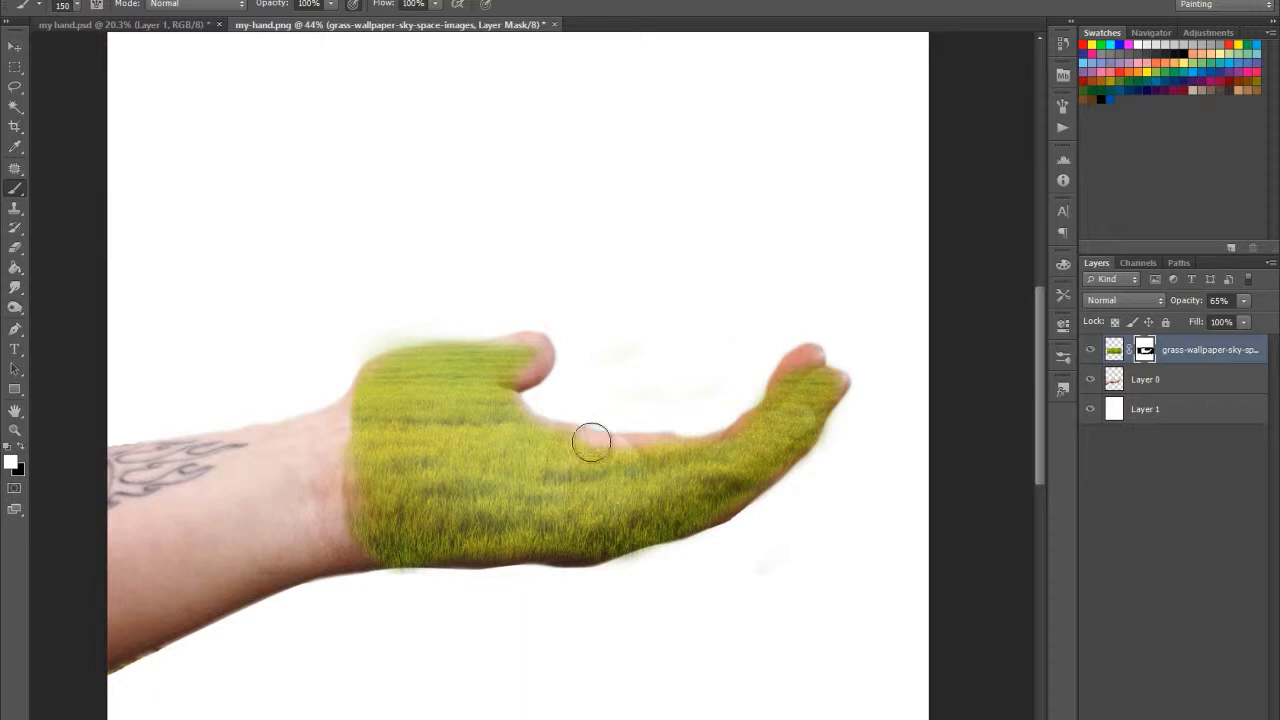
pyautogui.scroll(4, 603, 434)
pyautogui.scroll(1, 628, 427)
pyautogui.press('[')
pyautogui.press('[')
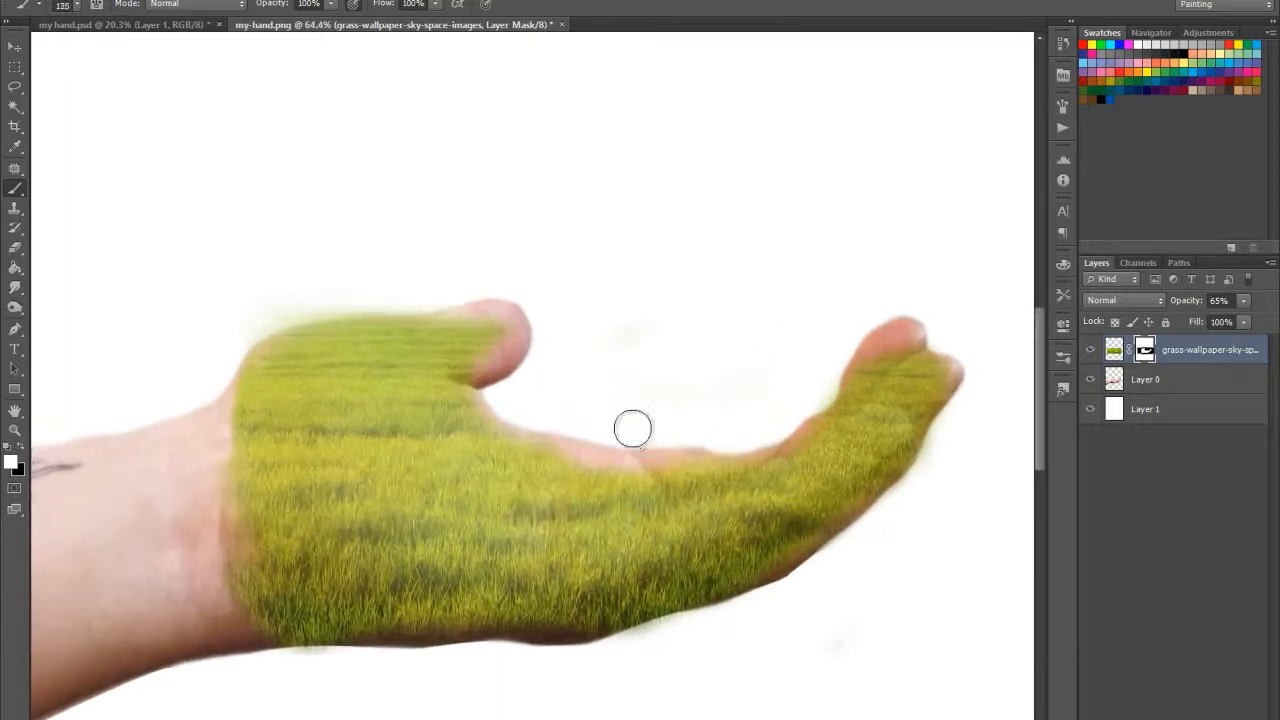
pyautogui.press('[')
pyautogui.press('[')
pyautogui.moveTo(632, 429)
pyautogui.mouseDown()
pyautogui.moveTo(592, 462)
pyautogui.moveTo(612, 459)
pyautogui.moveTo(603, 466)
pyautogui.moveTo(485, 430)
pyautogui.moveTo(464, 404)
pyautogui.moveTo(487, 425)
pyautogui.moveTo(618, 470)
pyautogui.moveTo(769, 462)
pyautogui.mouseUp()
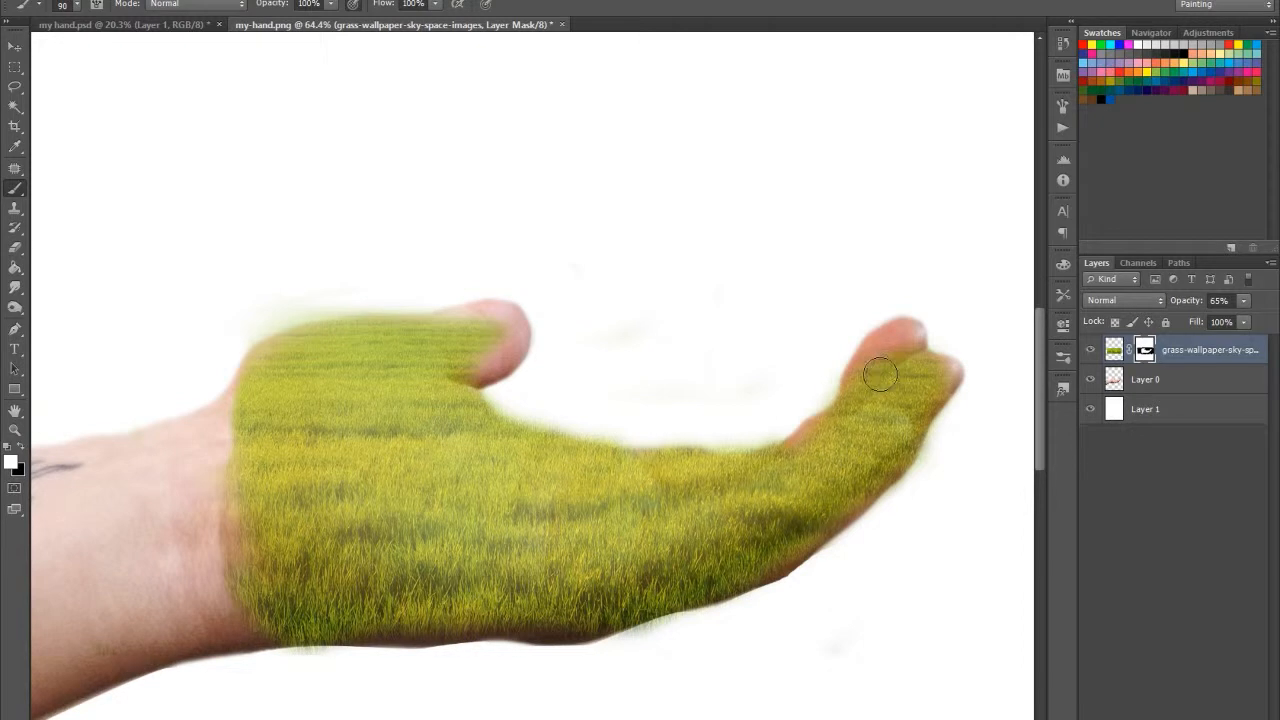
# Step: Mask the grass off the rear fingers, lowering the grass layer's opacity to 52% and 32% to follow their outlines
pyautogui.moveTo(991, 383)
pyautogui.mouseDown()
pyautogui.moveTo(882, 349)
pyautogui.moveTo(816, 402)
pyautogui.mouseUp()
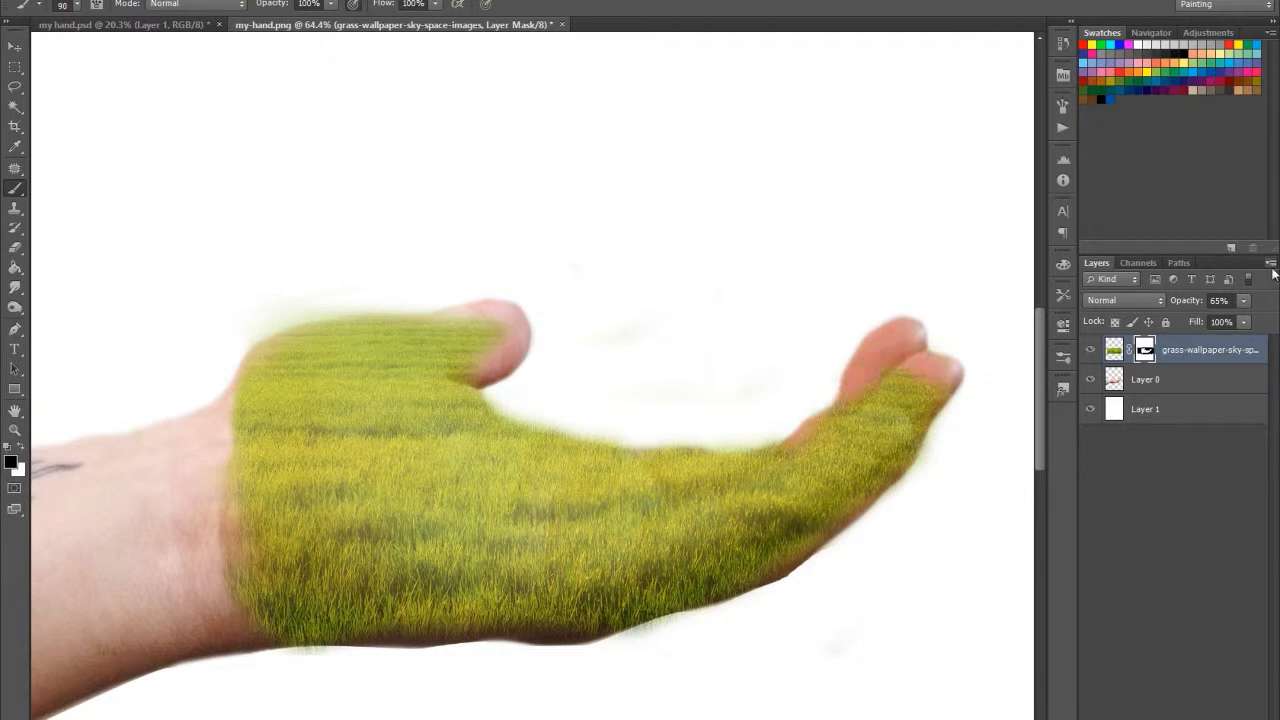
pyautogui.moveTo(1178, 306); pyautogui.dragTo(1164, 307)
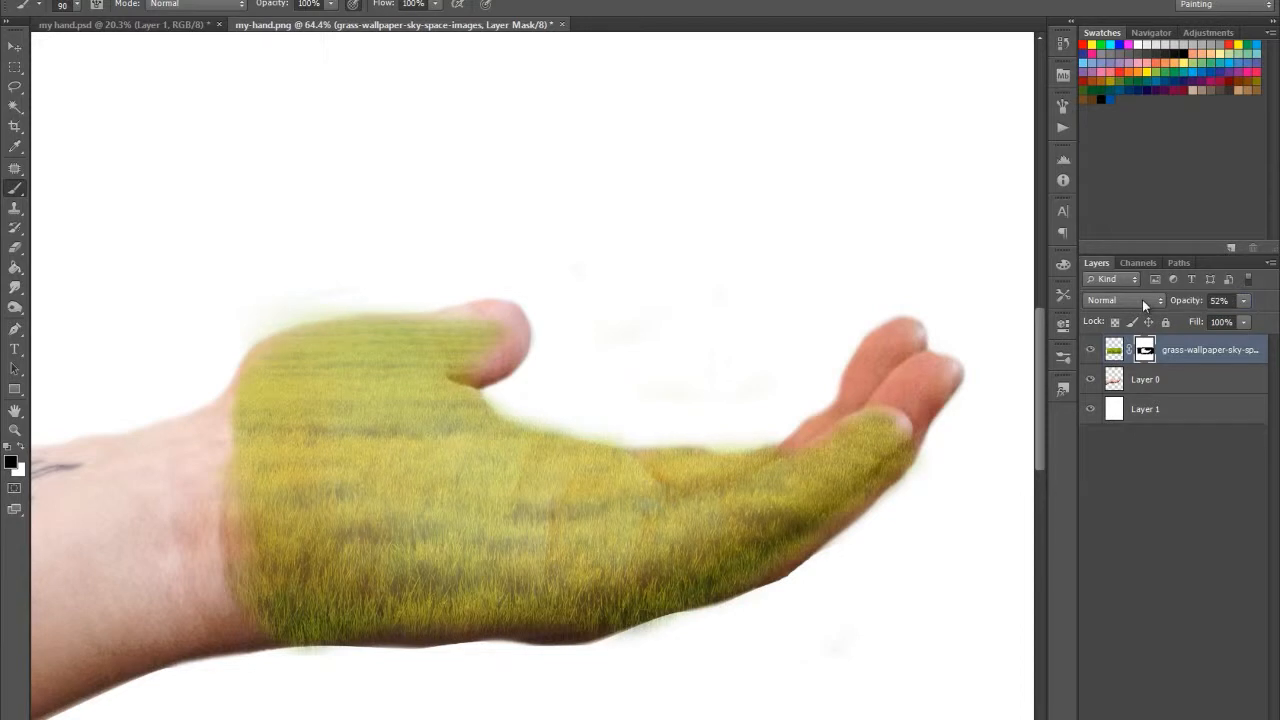
pyautogui.press('x')
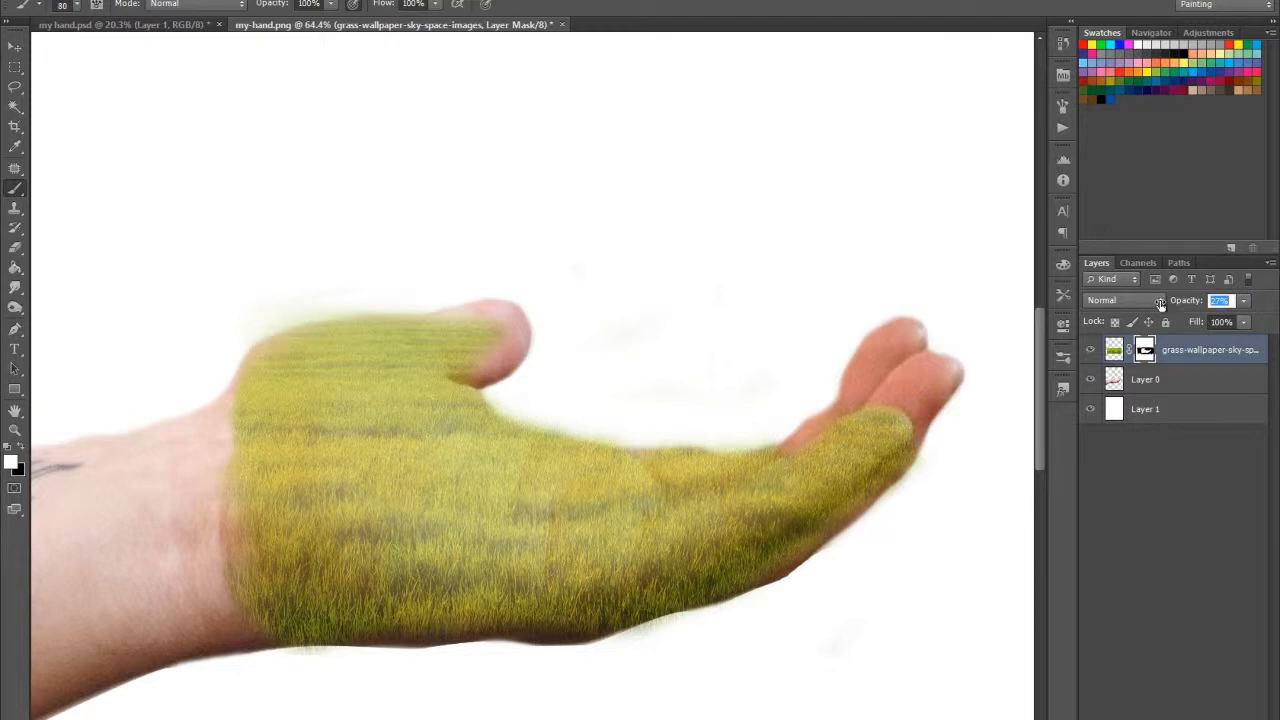
pyautogui.moveTo(1160, 303); pyautogui.dragTo(1170, 302)
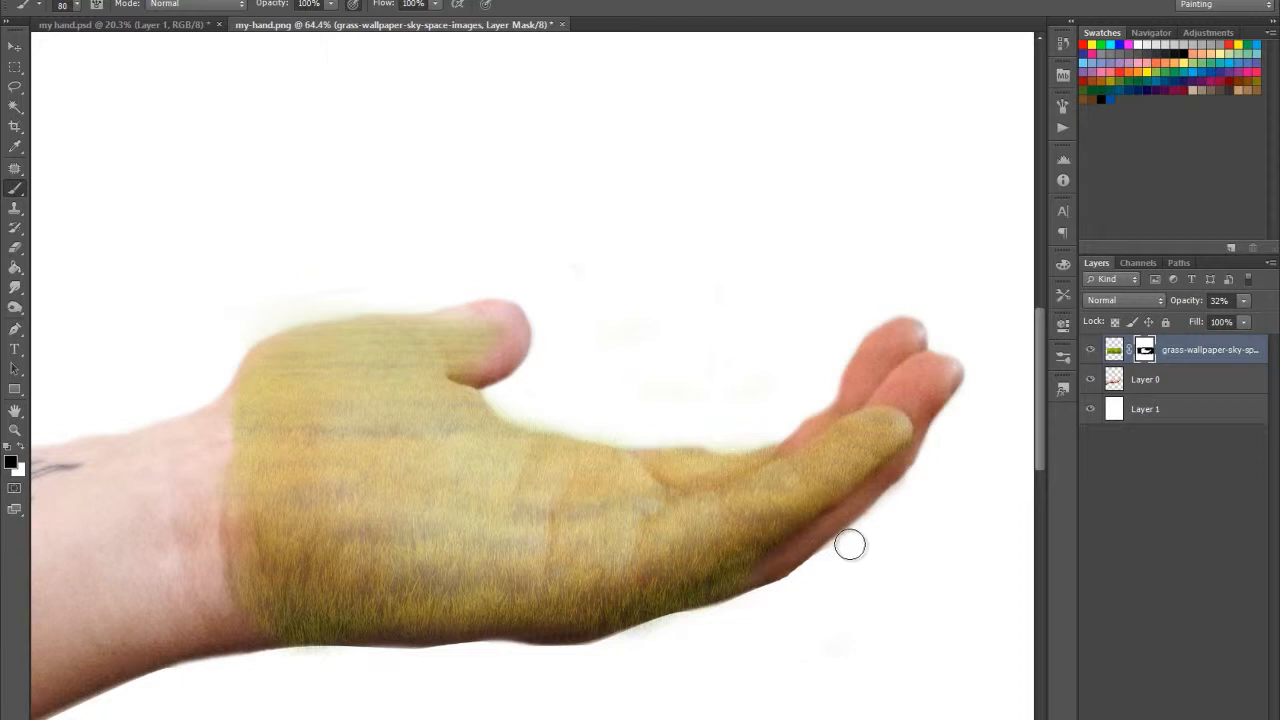
pyautogui.press('x')
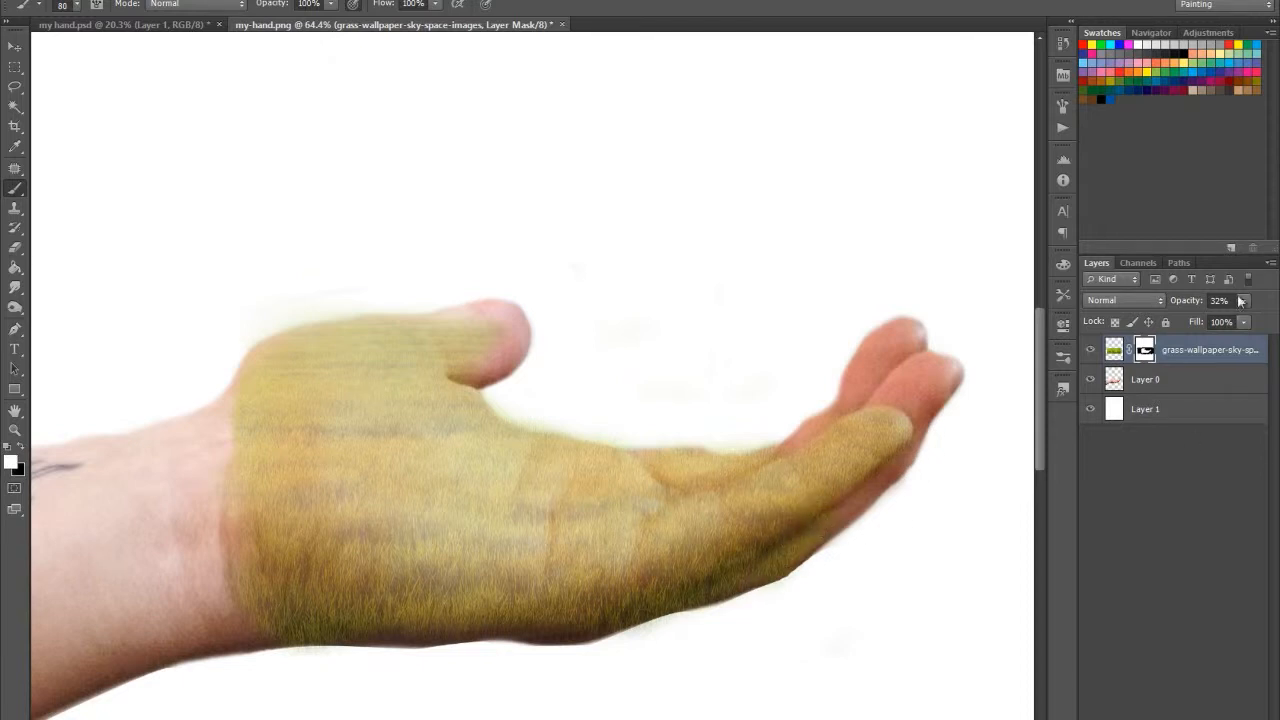
# Step: Lower the grass layer's opacity to 26% and mask the grass off the thumb and along the wrist edge
pyautogui.moveTo(1192, 309)
pyautogui.mouseDown()
pyautogui.moveTo(1212, 305)
pyautogui.moveTo(1167, 304)
pyautogui.mouseUp()
pyautogui.moveTo(497, 383)
pyautogui.mouseDown()
pyautogui.moveTo(466, 329)
pyautogui.moveTo(497, 340)
pyautogui.moveTo(449, 314)
pyautogui.moveTo(411, 314)
pyautogui.moveTo(449, 323)
pyautogui.moveTo(474, 362)
pyautogui.mouseUp()
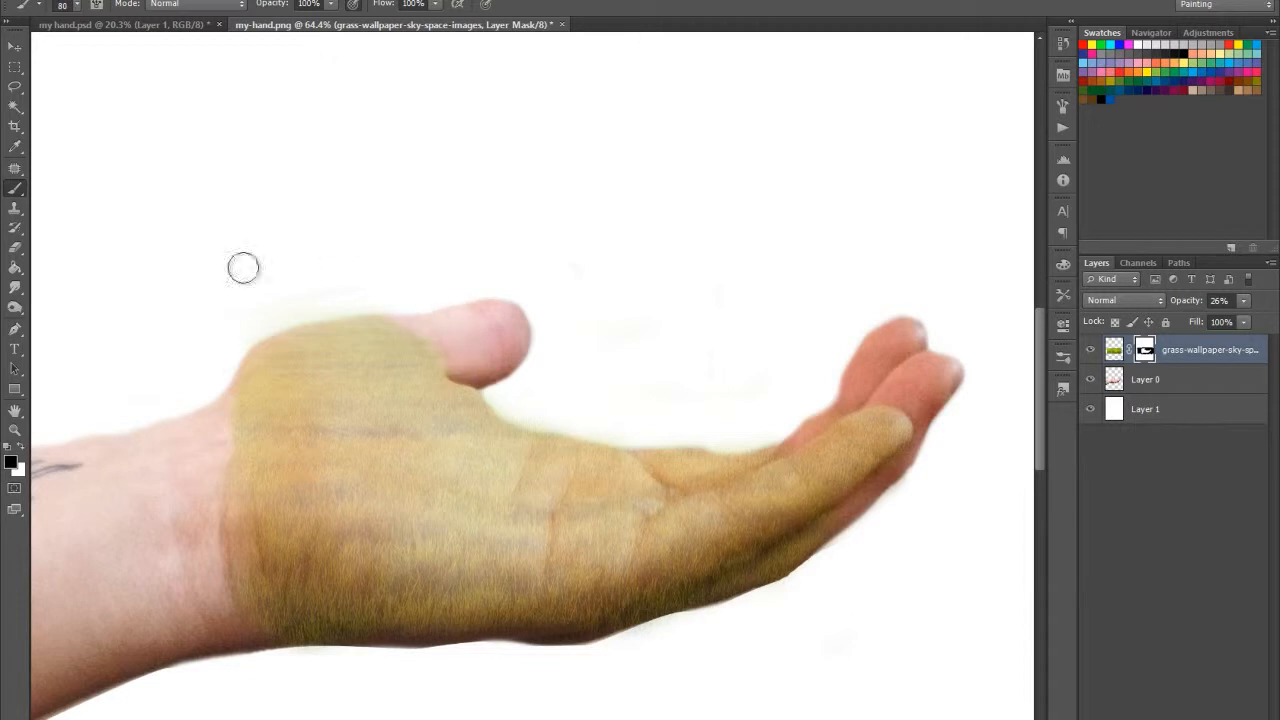
pyautogui.moveTo(224, 373); pyautogui.dragTo(230, 461)
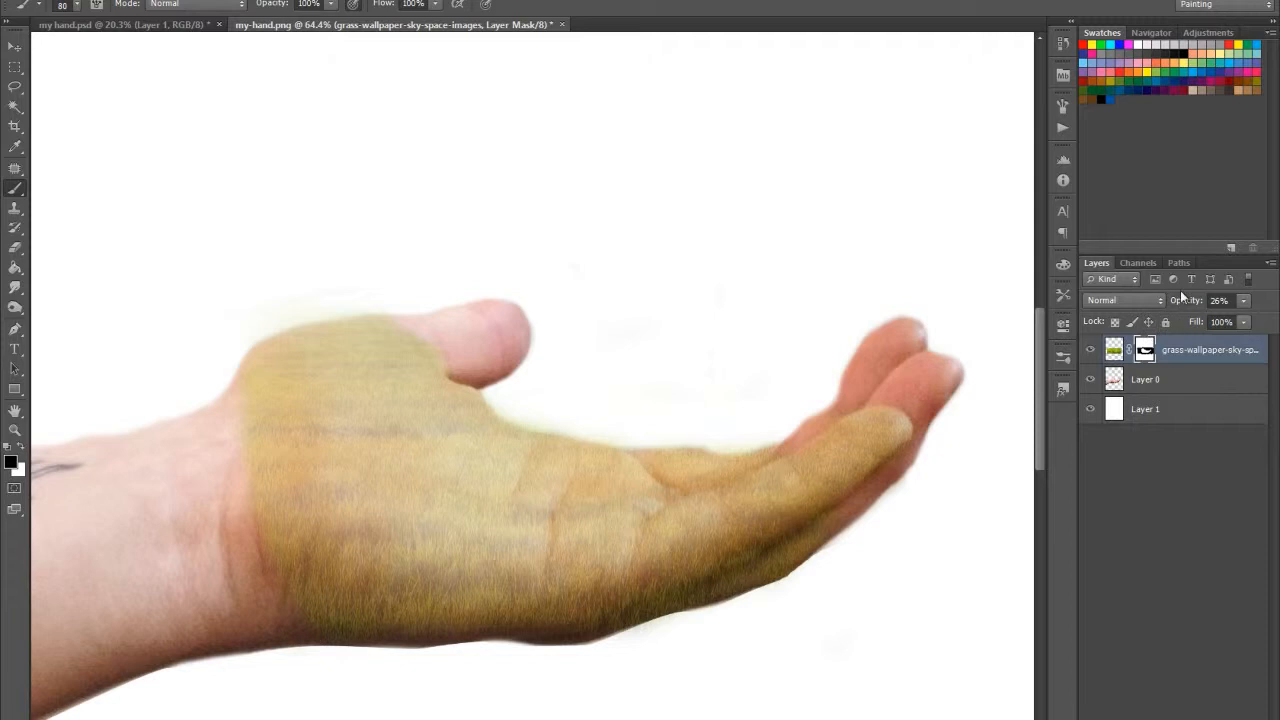
# Step: Raise the grass layer's opacity to 48% and mask the grass off the underside of the hand with a 100 px brush
pyautogui.moveTo(1189, 308); pyautogui.dragTo(1199, 308)
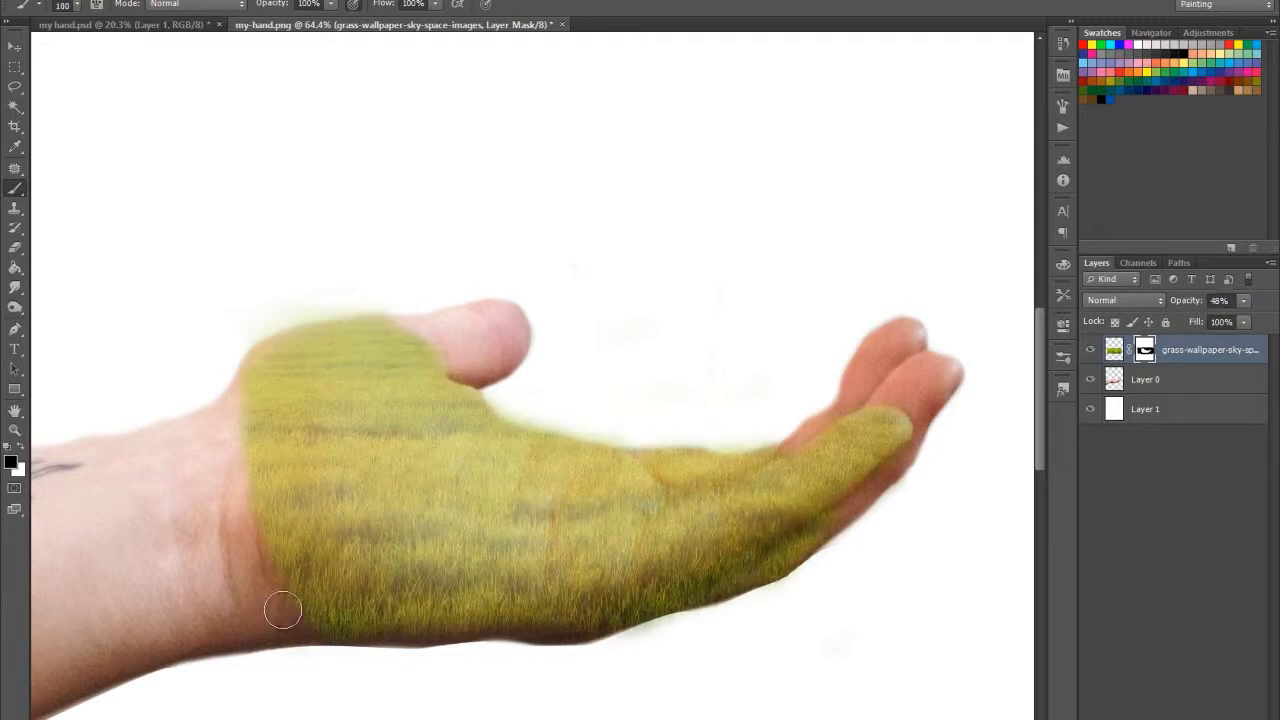
pyautogui.moveTo(306, 628)
pyautogui.mouseDown()
pyautogui.moveTo(551, 638)
pyautogui.moveTo(709, 622)
pyautogui.moveTo(283, 604)
pyautogui.mouseUp()
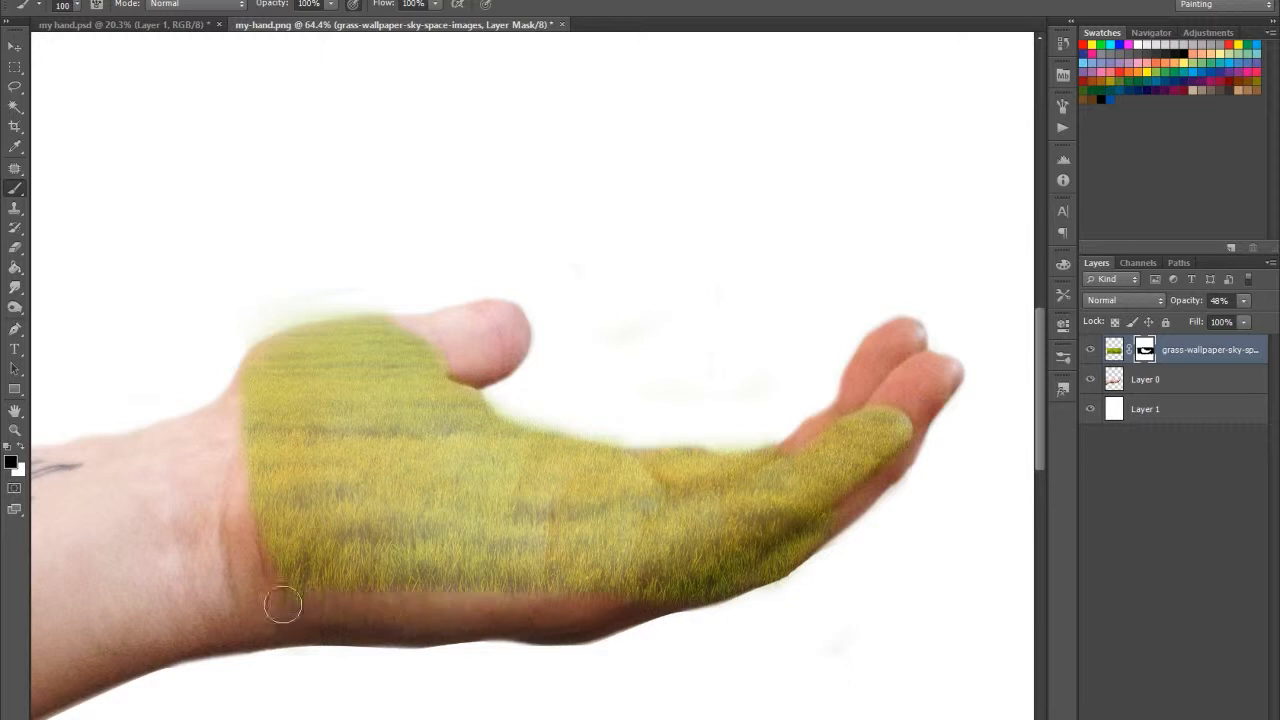
pyautogui.moveTo(637, 601)
pyautogui.mouseDown()
pyautogui.moveTo(743, 593)
pyautogui.moveTo(820, 560)
pyautogui.moveTo(838, 535)
pyautogui.mouseUp()
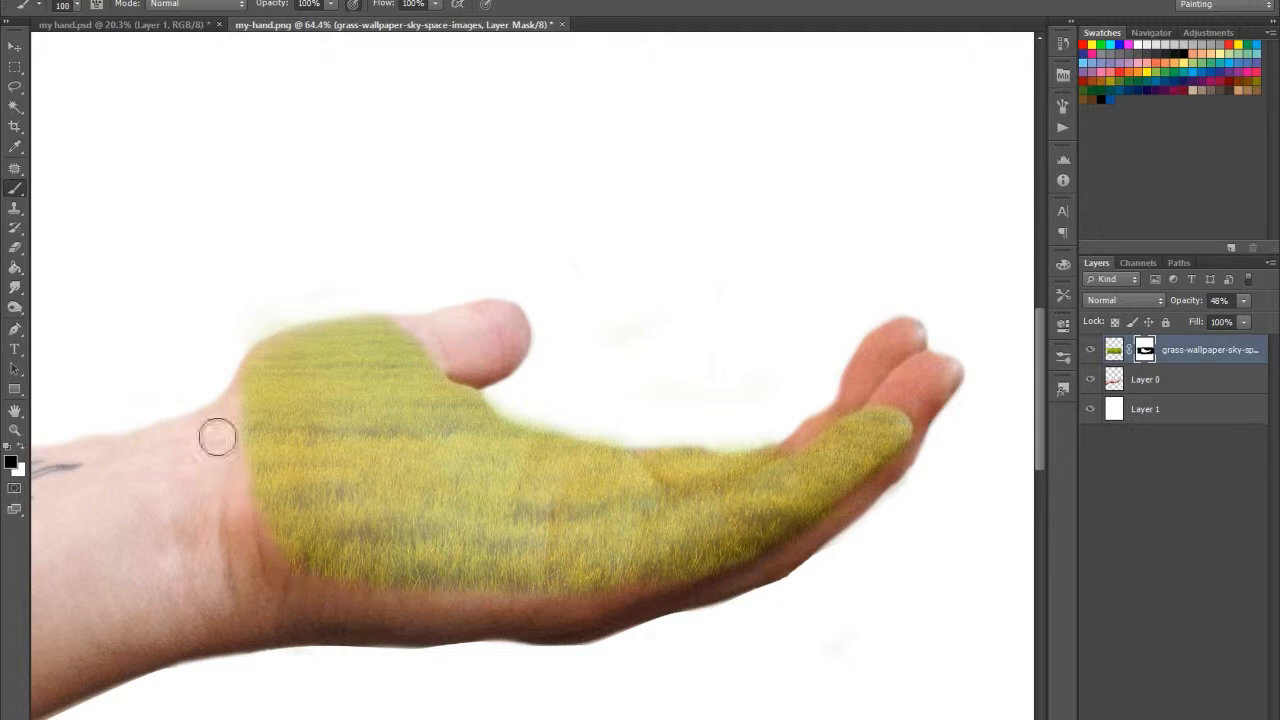
pyautogui.press('x')
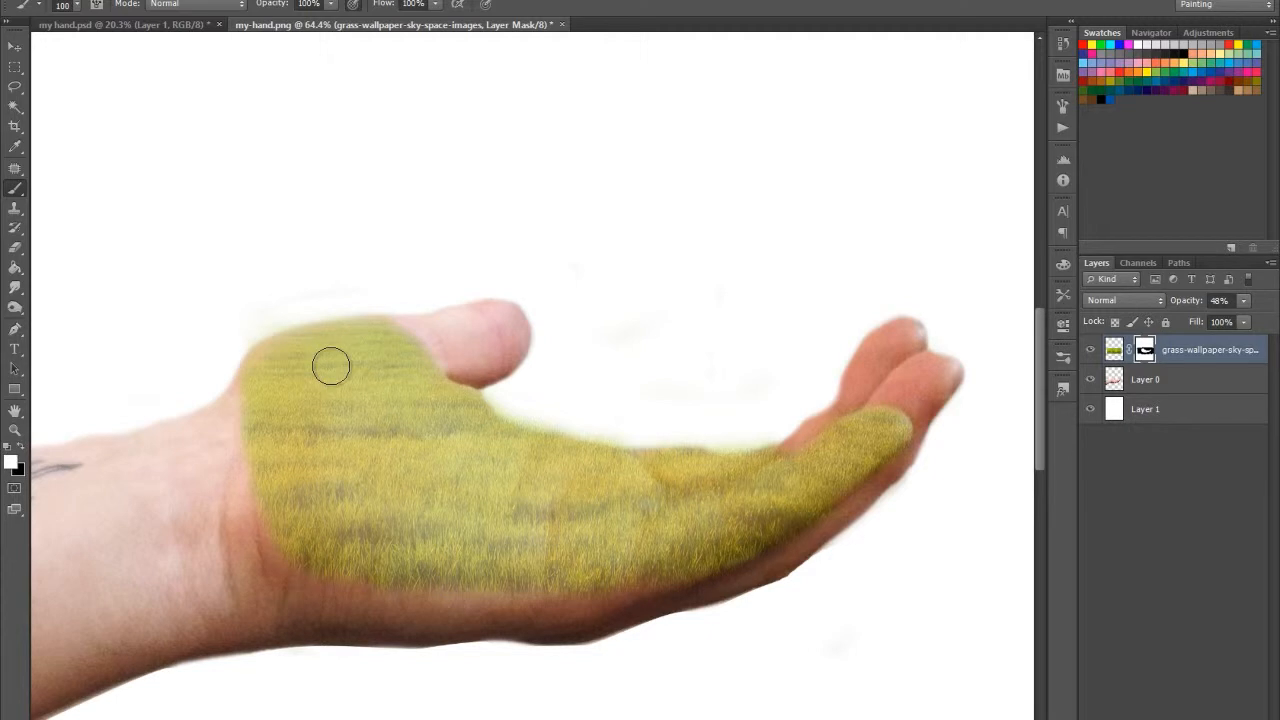
pyautogui.press('[')
pyautogui.press('[')
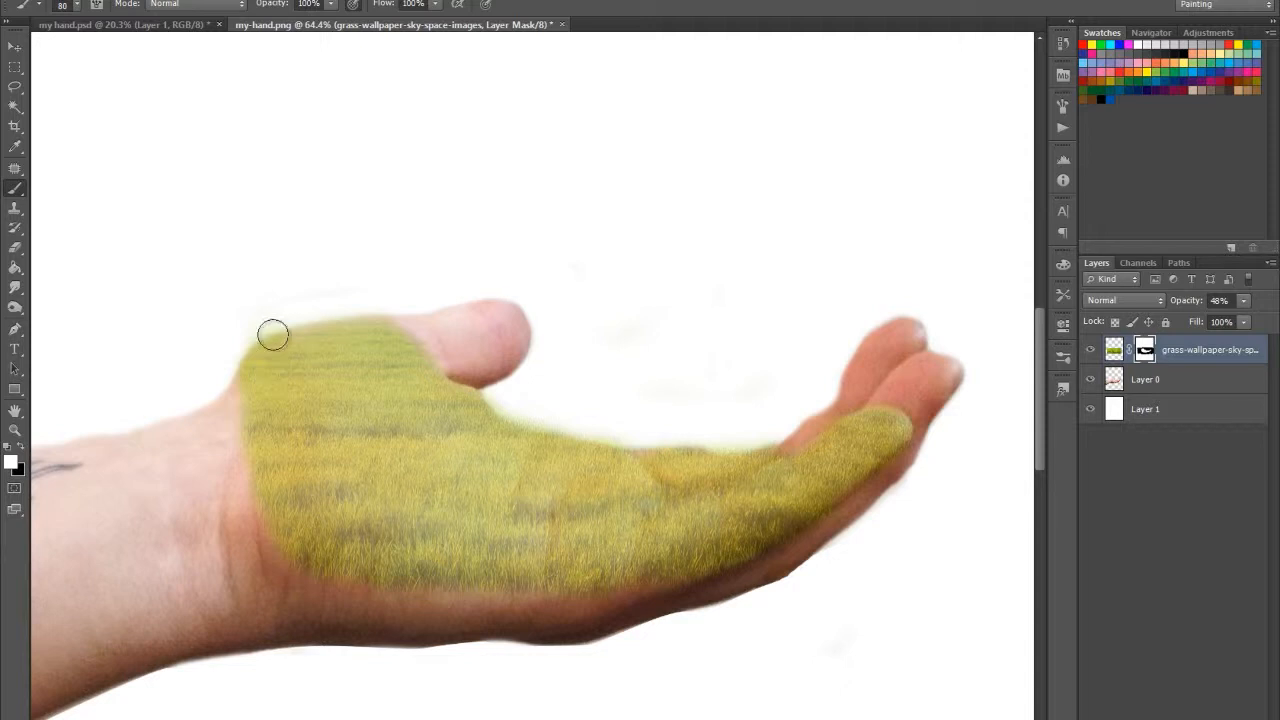
pyautogui.press('x')
# Step: Set the grass layer's opacity to 100% and its blend mode to Linear Burn
pyautogui.hotkey('ctrl', '0')
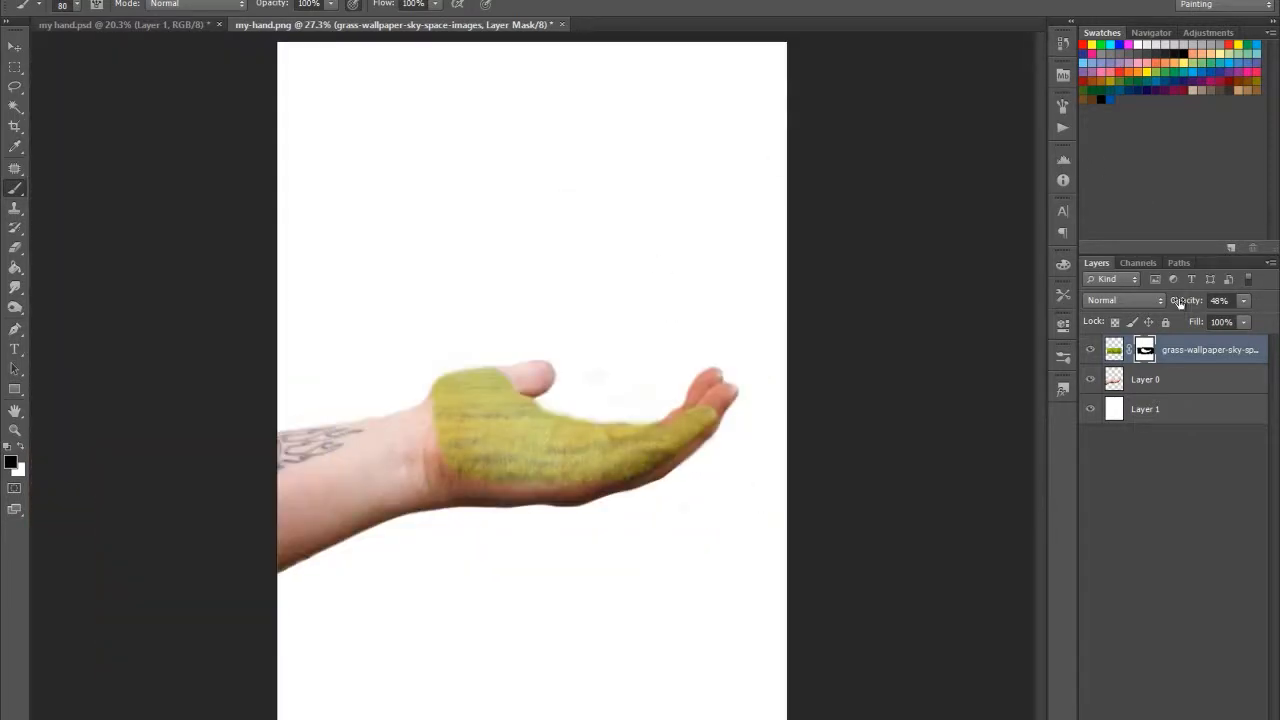
pyautogui.moveTo(1180, 303); pyautogui.dragTo(1274, 316)
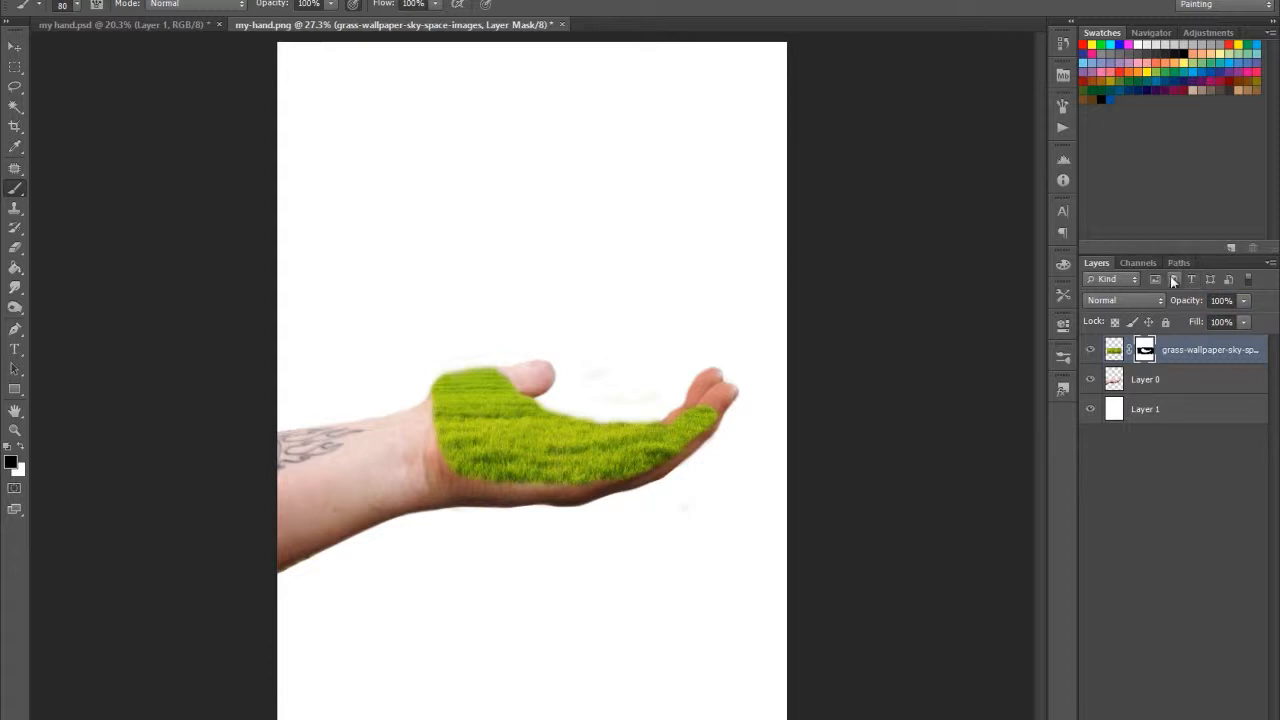
pyautogui.click(1126, 300)
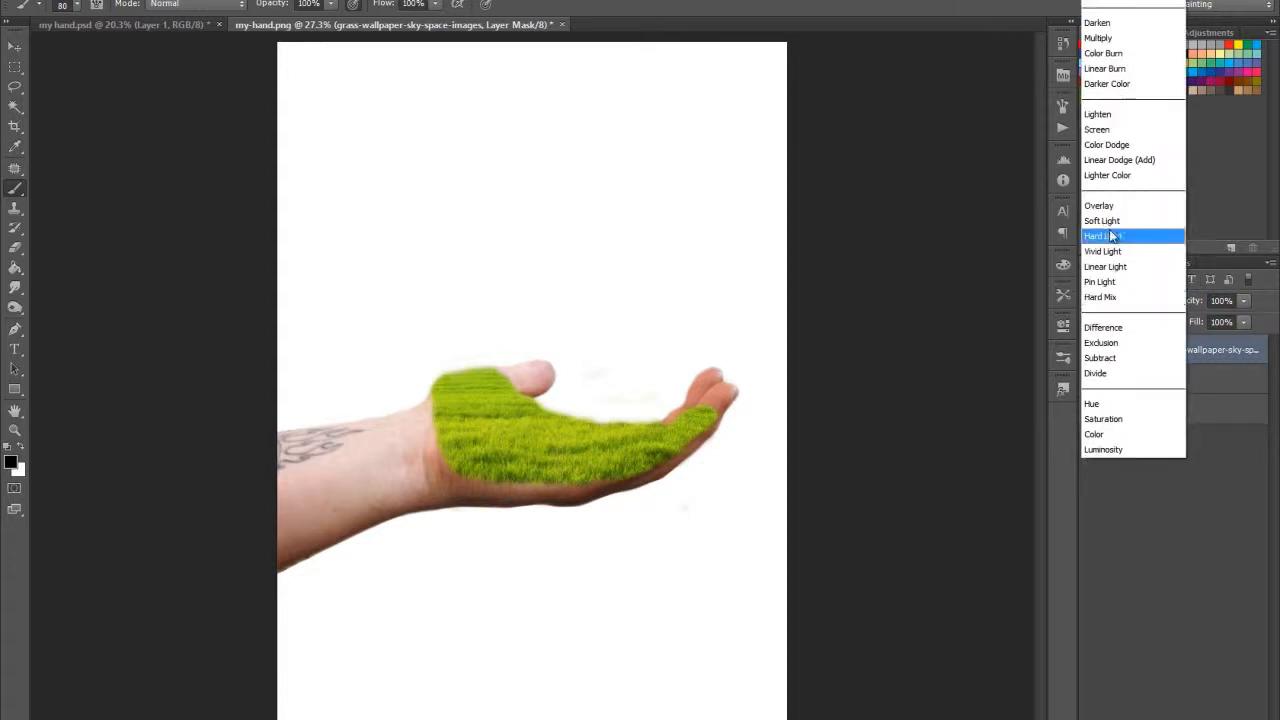
pyautogui.click(1138, 68)
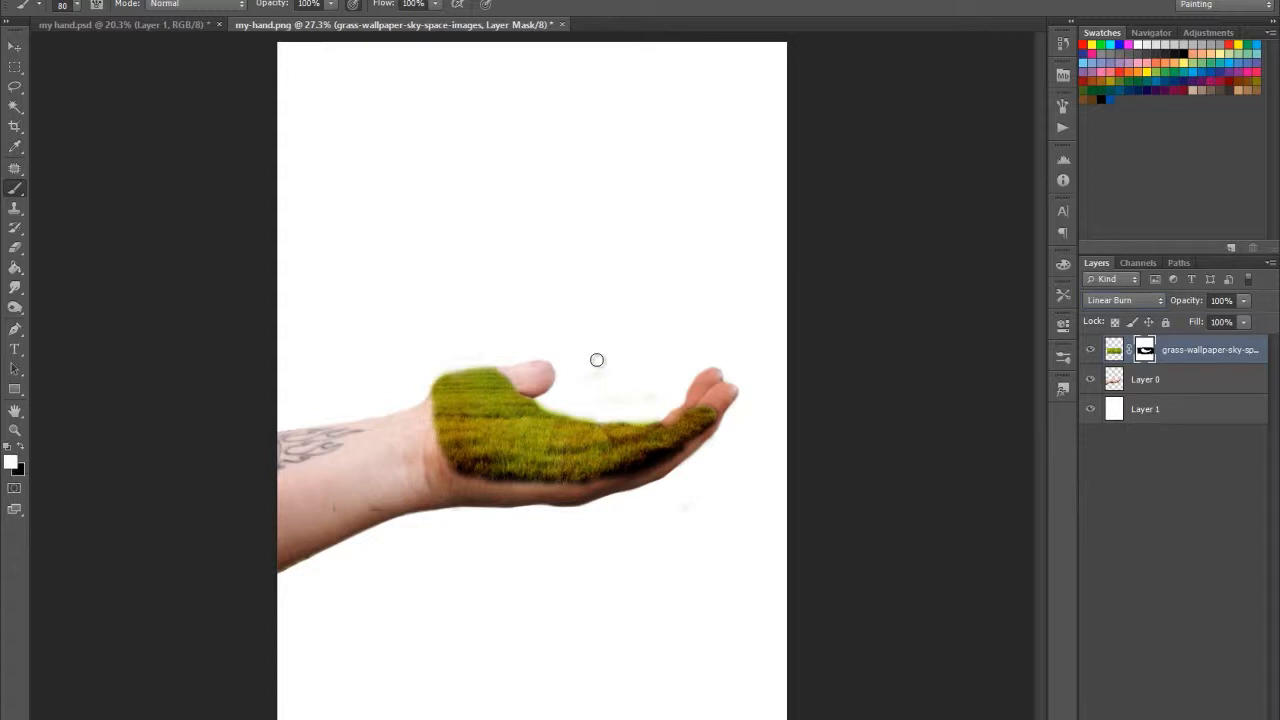
# Step: Enlarge the brush to 200 px and mask out the stray grass smudges in the white background around the hand
pyautogui.press(']')
pyautogui.press(']')
pyautogui.press(']')
pyautogui.press(']')
pyautogui.press(']')
pyautogui.press(']')
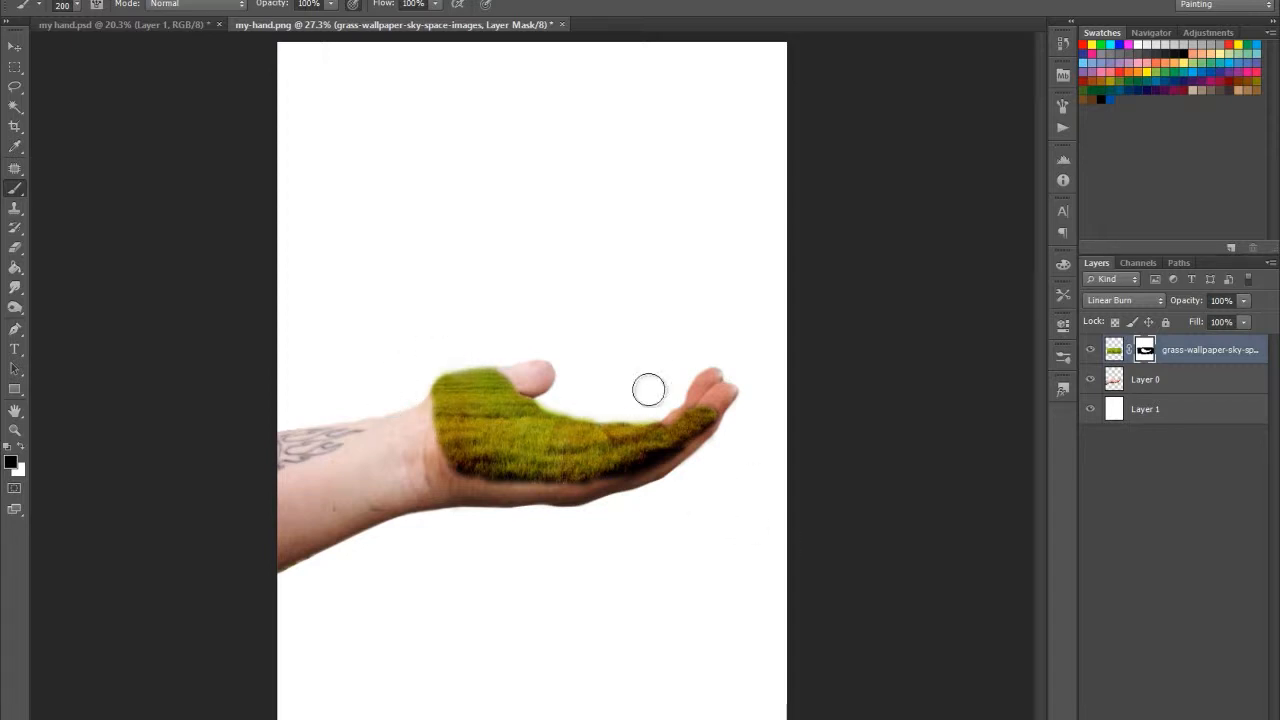
# Step: Reduce the brush to 70 px and mask away the grass fringe along the upper edge of the palm and thumb base
pyautogui.scroll(3, 680, 410)
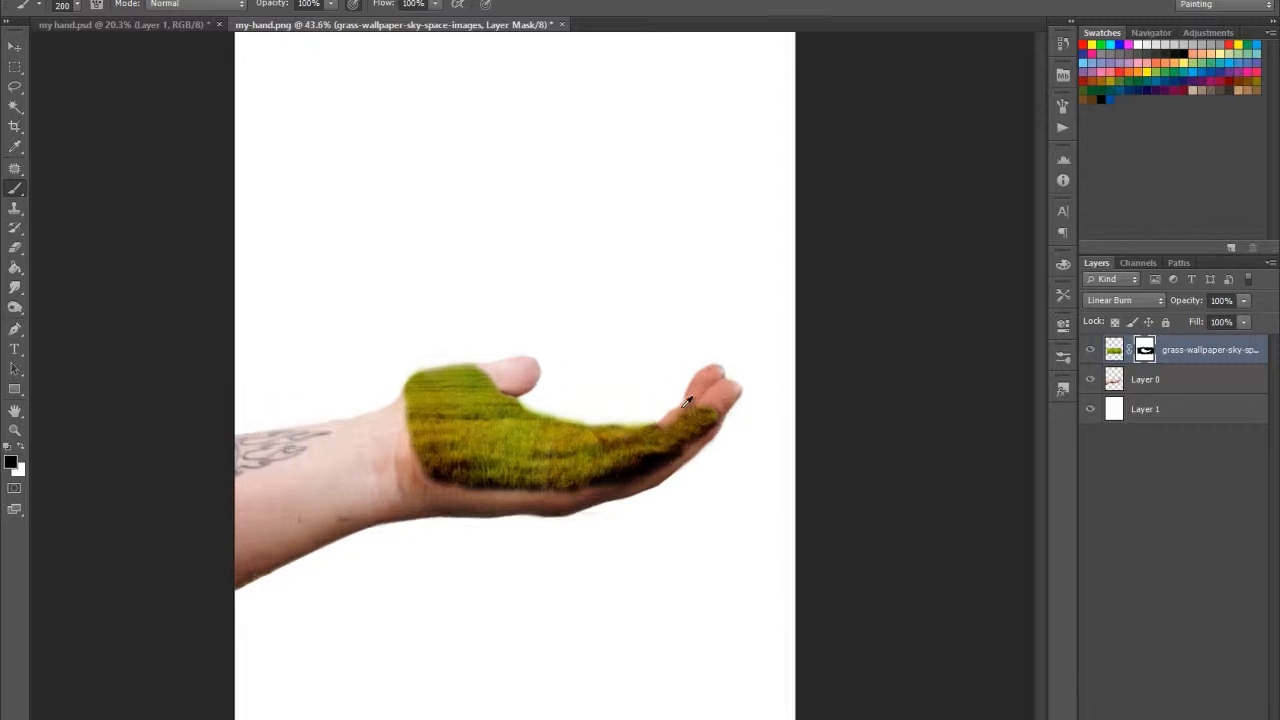
pyautogui.scroll(2, 532, 444)
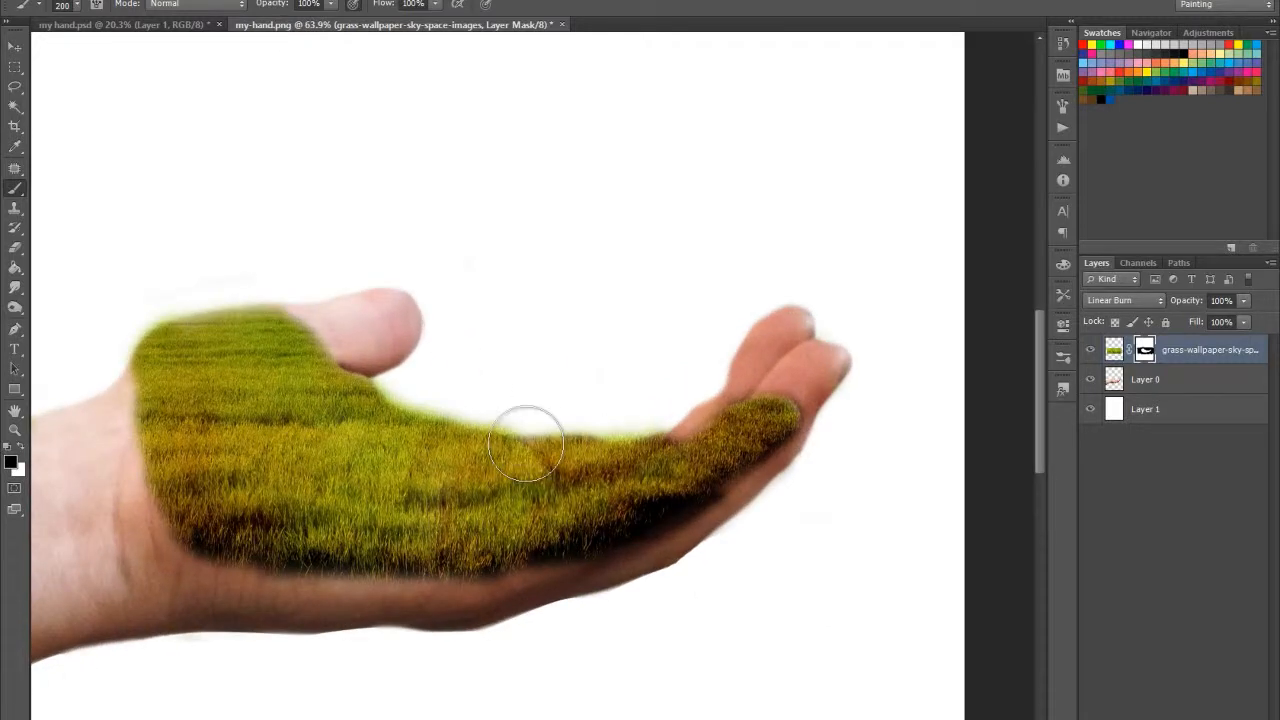
pyautogui.press('[')
pyautogui.press('[')
pyautogui.press('[')
pyautogui.press('[')
pyautogui.press('[')
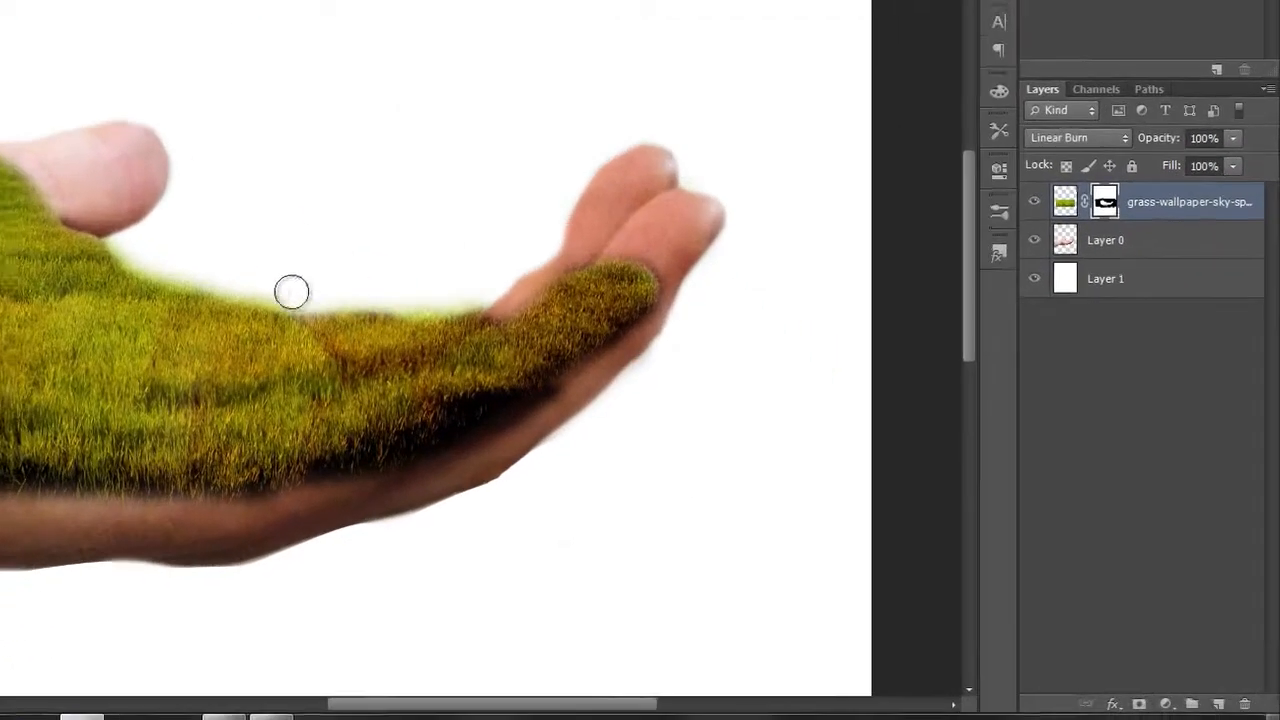
pyautogui.moveTo(273, 284)
pyautogui.mouseDown()
pyautogui.moveTo(162, 270)
pyautogui.moveTo(99, 229)
pyautogui.mouseUp()
pyautogui.moveTo(431, 283)
pyautogui.mouseDown()
pyautogui.moveTo(411, 289)
pyautogui.moveTo(446, 294)
pyautogui.moveTo(320, 284)
pyautogui.mouseUp()
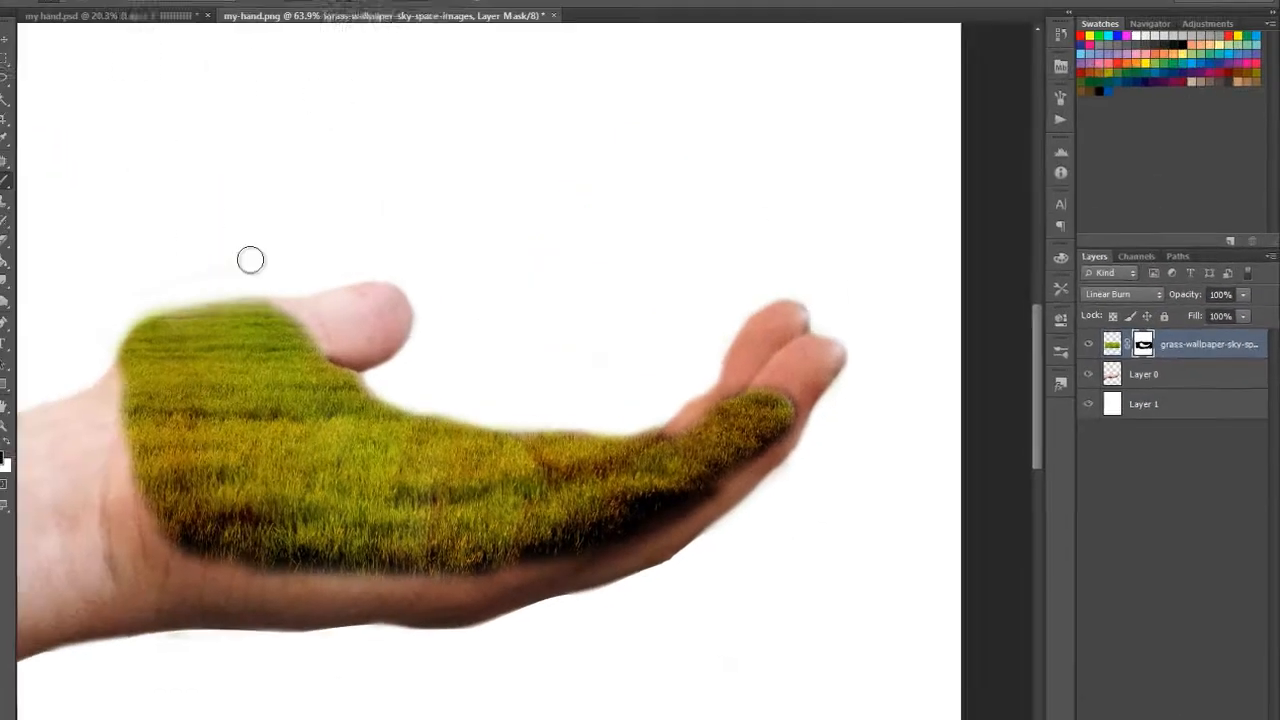
pyautogui.scroll(-5, 360, 270)
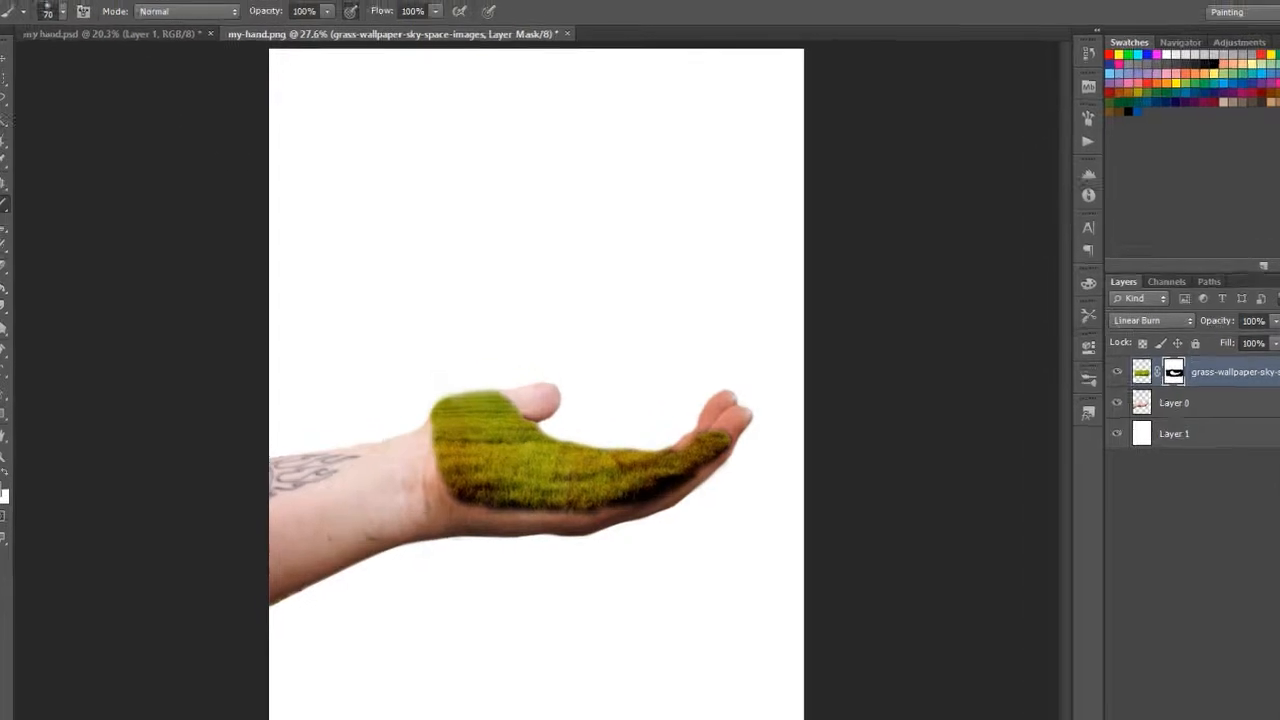
pyautogui.click(44, 12)
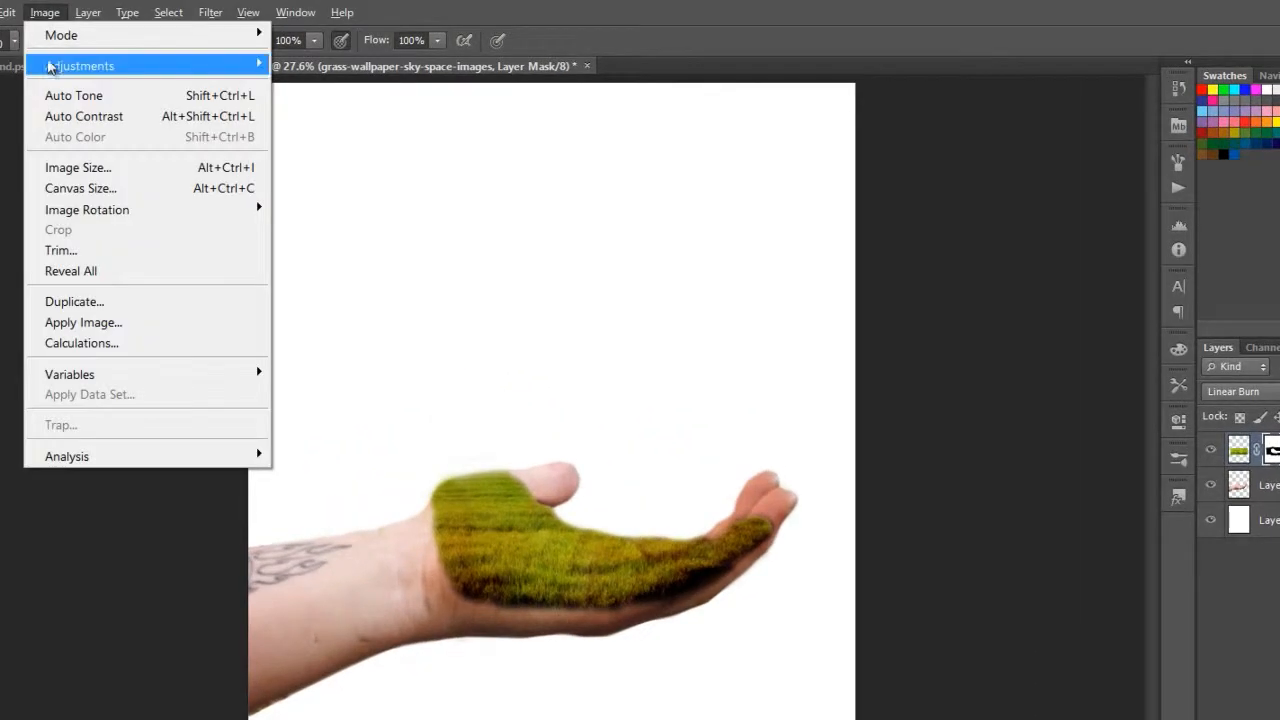
pyautogui.moveTo(48, 66)
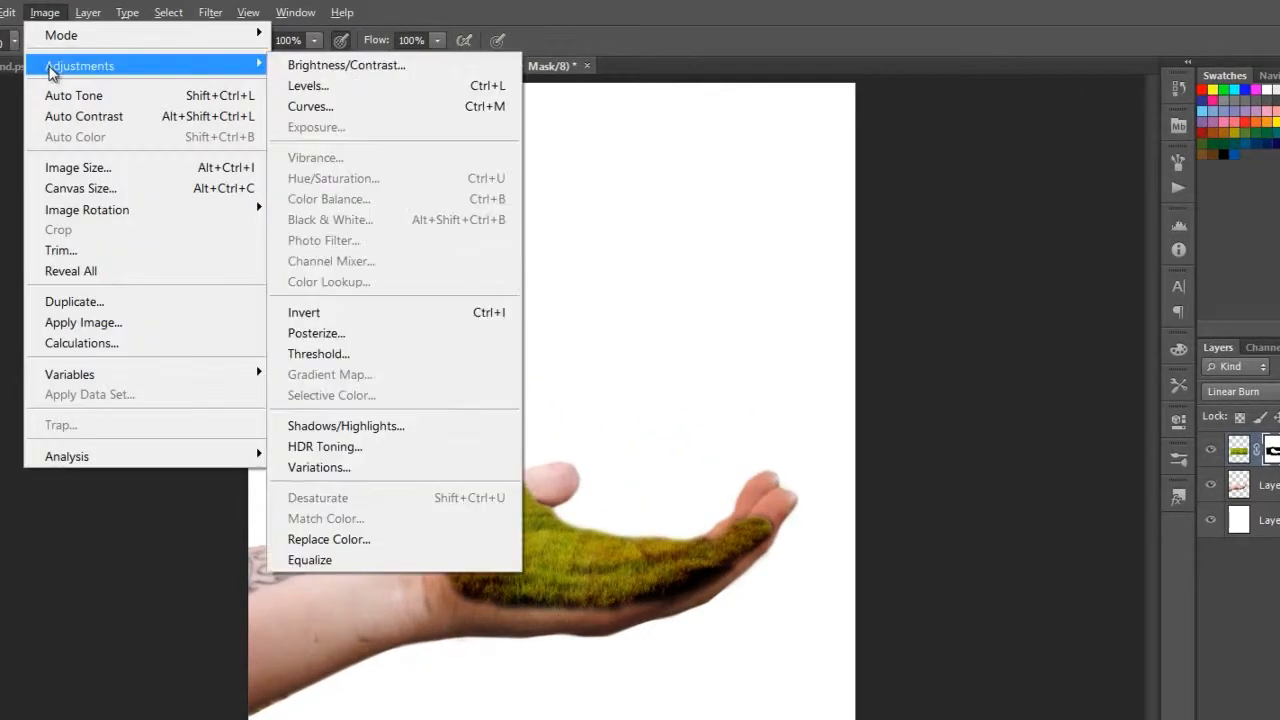
pyautogui.click(362, 78)
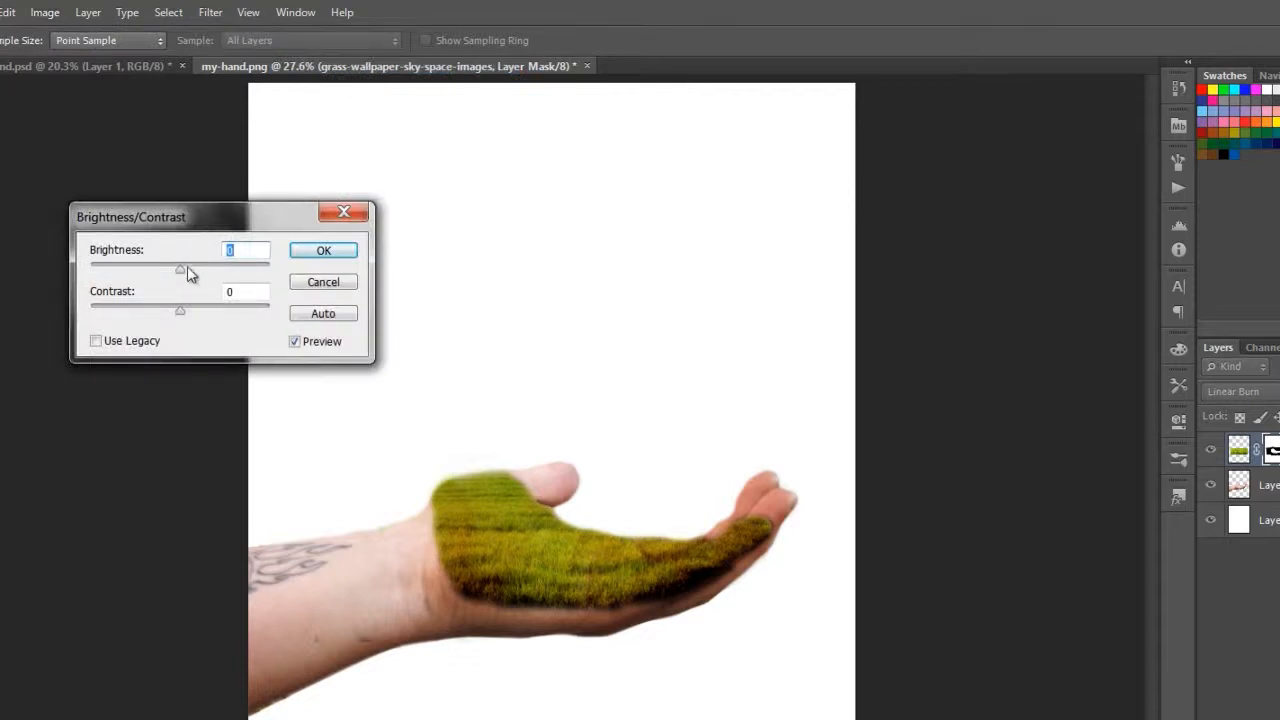
pyautogui.moveTo(180, 268); pyautogui.dragTo(196, 268)
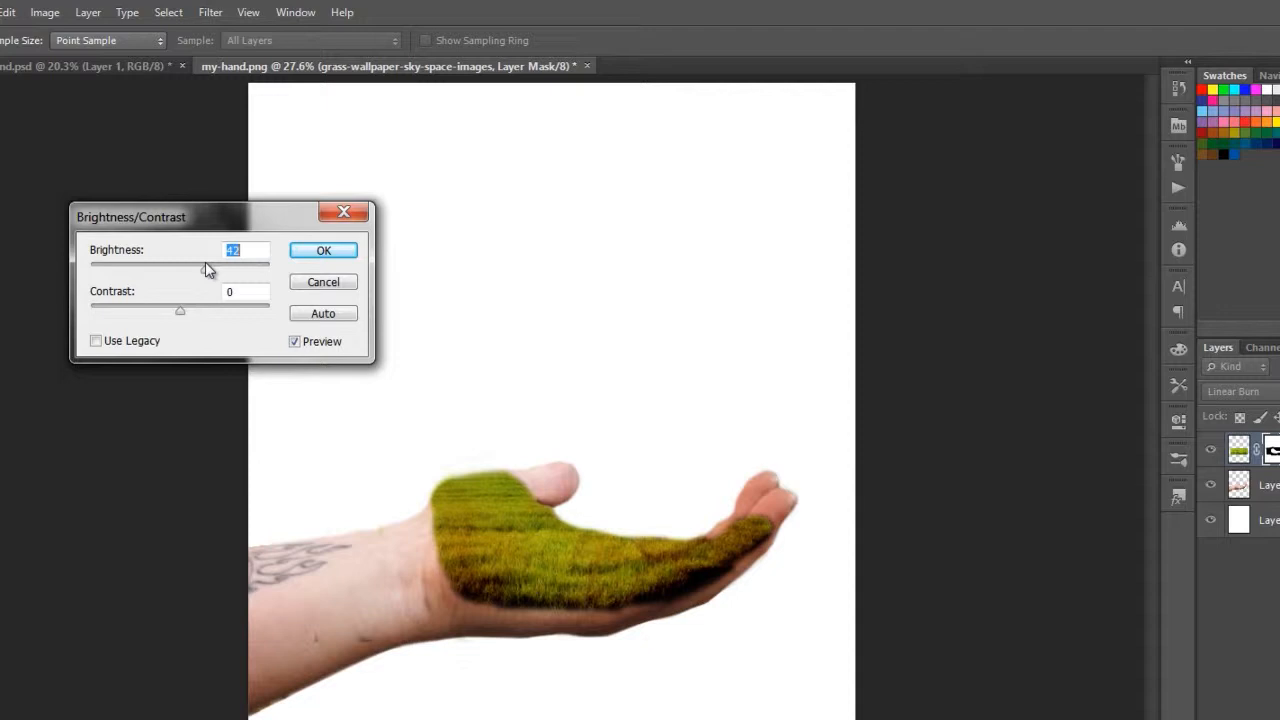
pyautogui.click(316, 285)
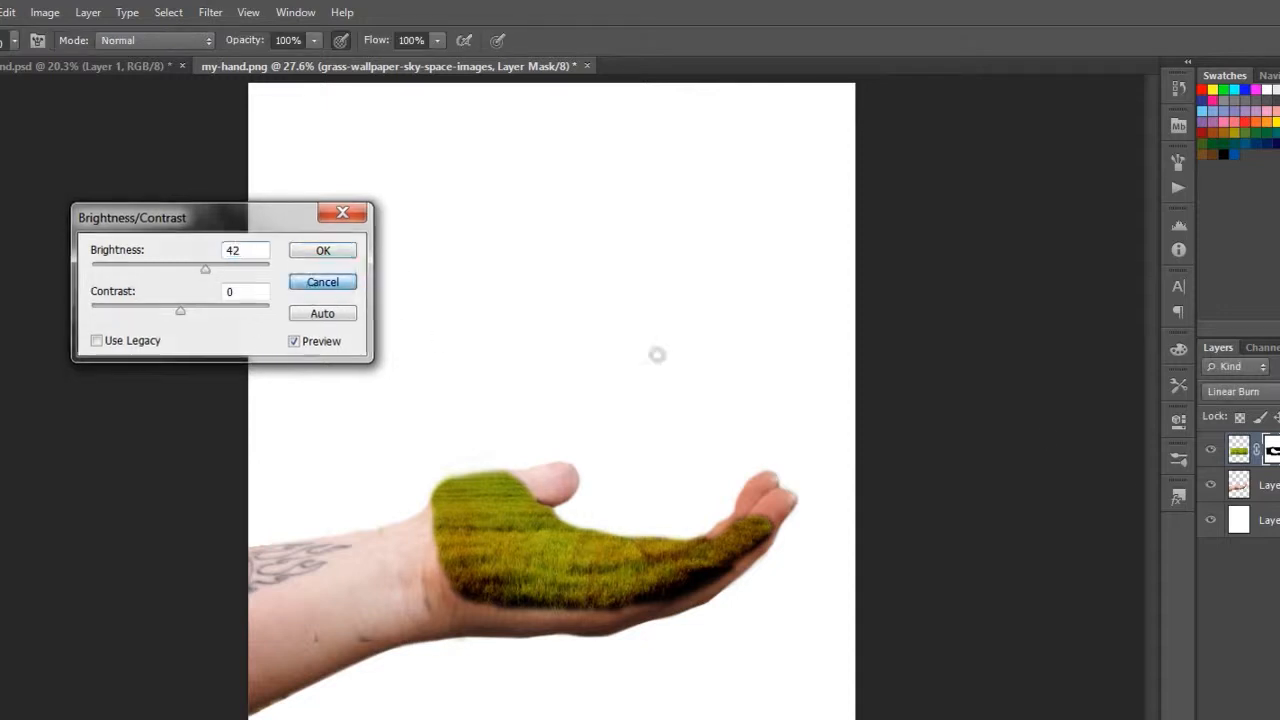
# Step: Apply Brightness/Contrast to the grass image instead of its mask, with brightness 29 and a reduced contrast
pyautogui.click(1240, 450)
pyautogui.click(88, 12)
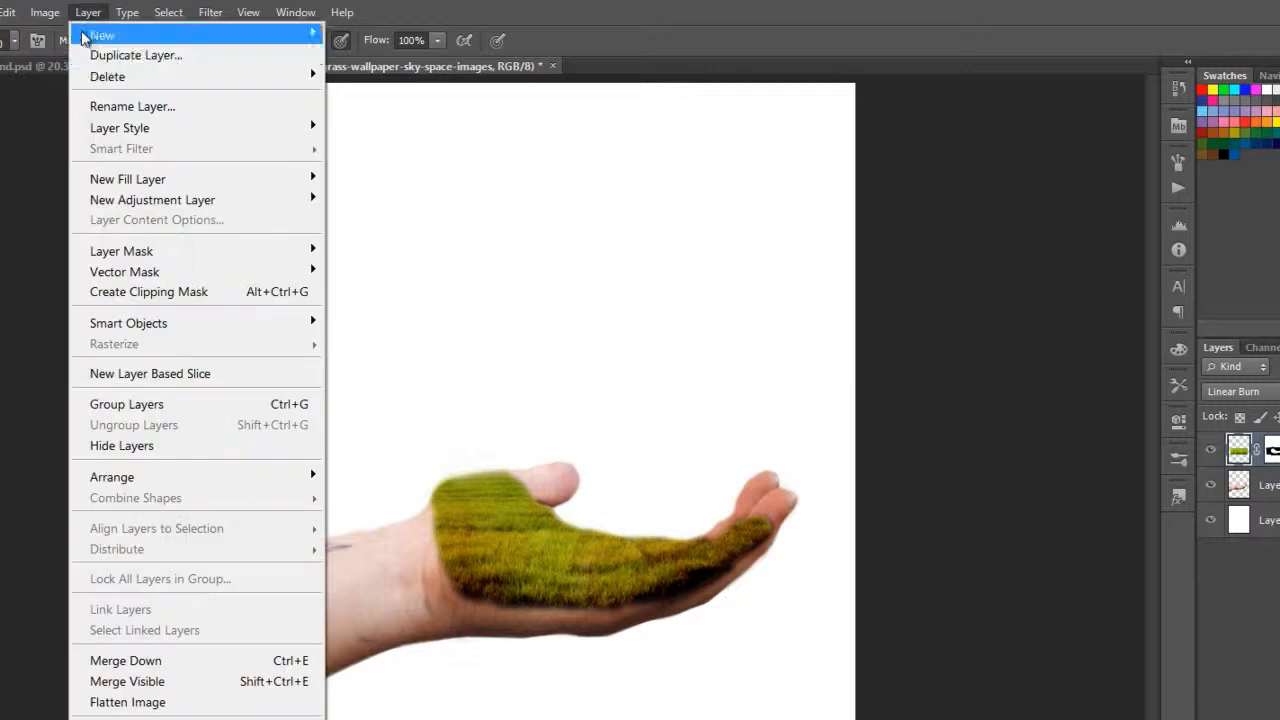
pyautogui.moveTo(45, 12)
pyautogui.moveTo(57, 66)
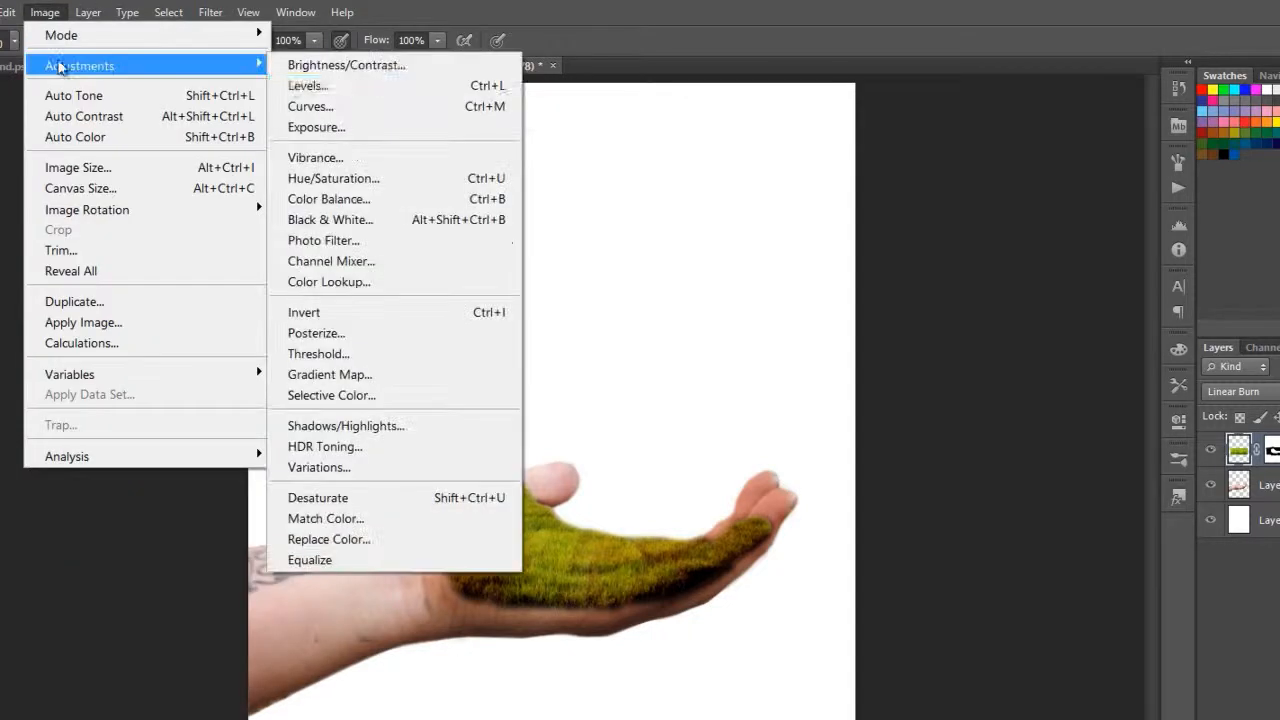
pyautogui.click(305, 65)
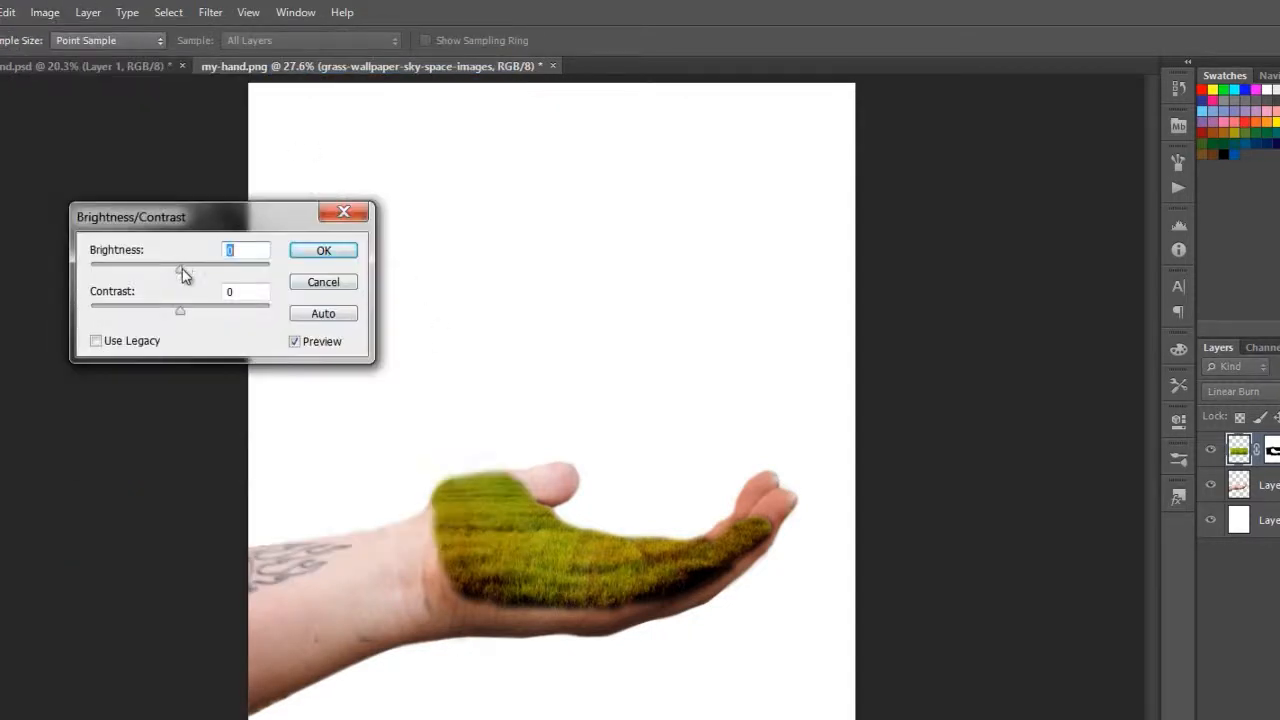
pyautogui.moveTo(182, 270); pyautogui.dragTo(196, 268)
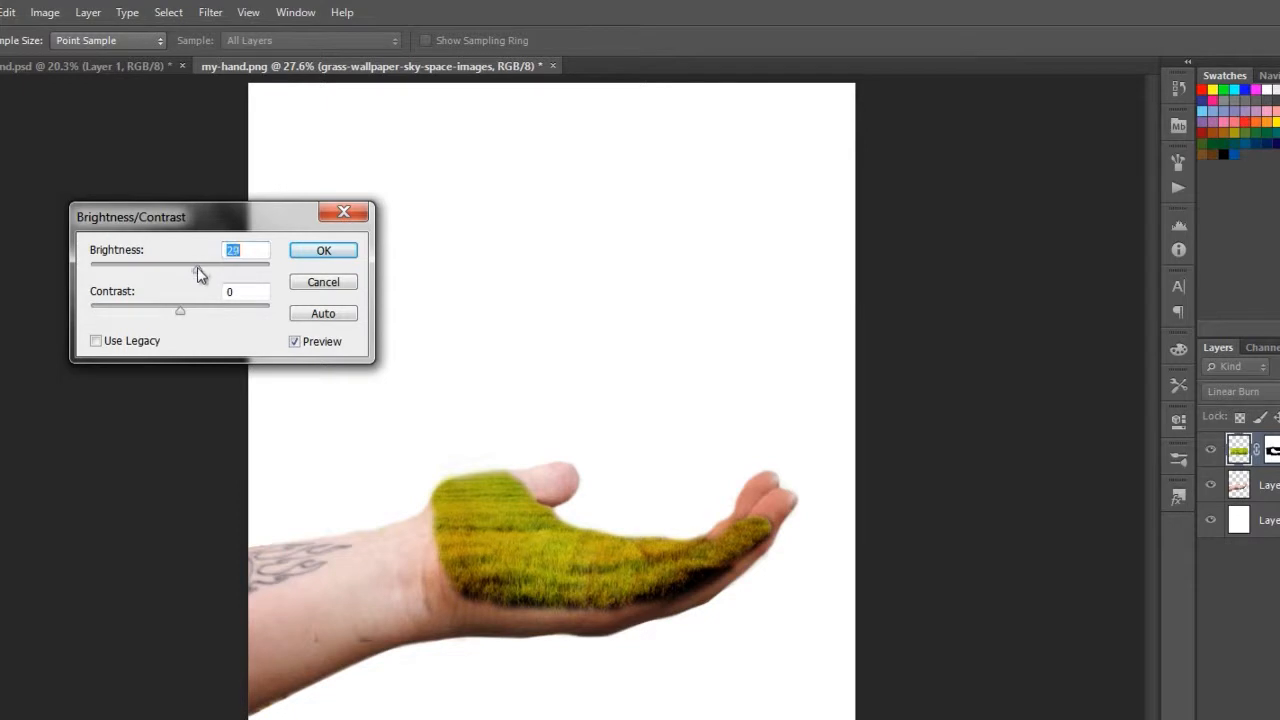
pyautogui.moveTo(181, 318)
pyautogui.mouseDown()
pyautogui.moveTo(149, 323)
pyautogui.moveTo(224, 316)
pyautogui.moveTo(161, 318)
pyautogui.mouseUp()
pyautogui.click(320, 251)
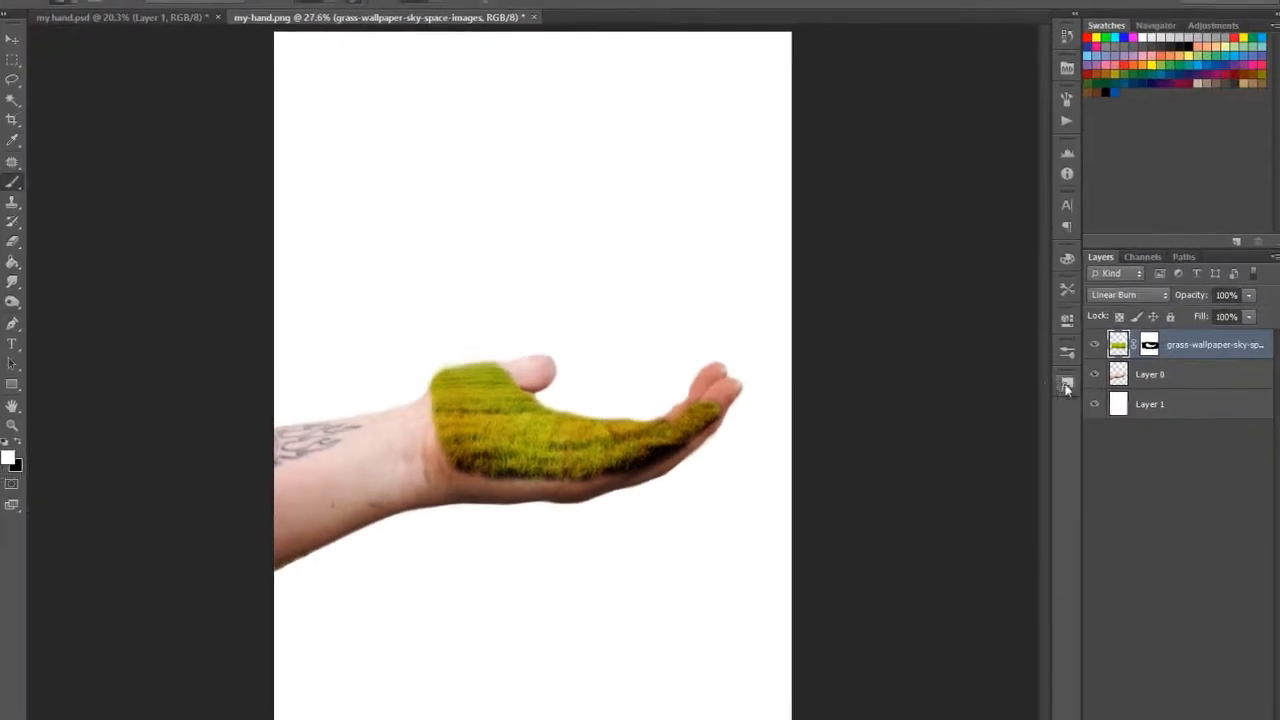
# Step: Set the grass layer's opacity to 86%
pyautogui.scroll(1, 766, 473)
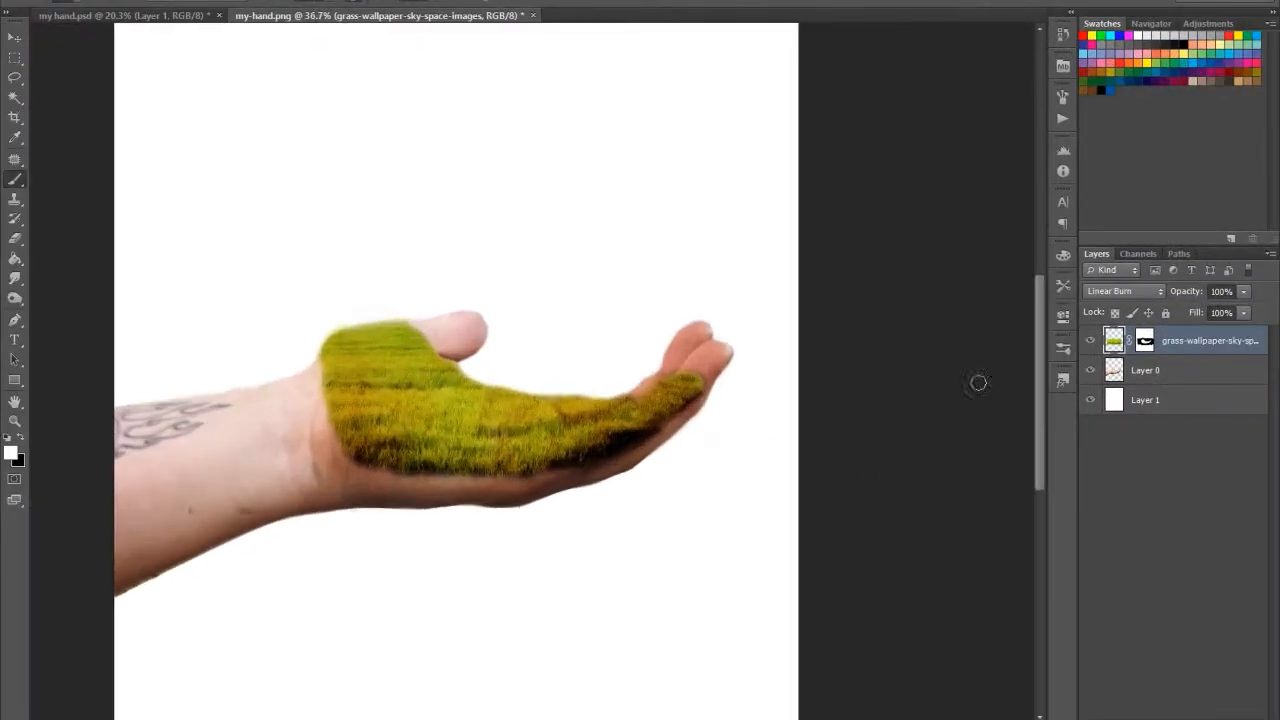
pyautogui.moveTo(1190, 291); pyautogui.dragTo(1183, 293)
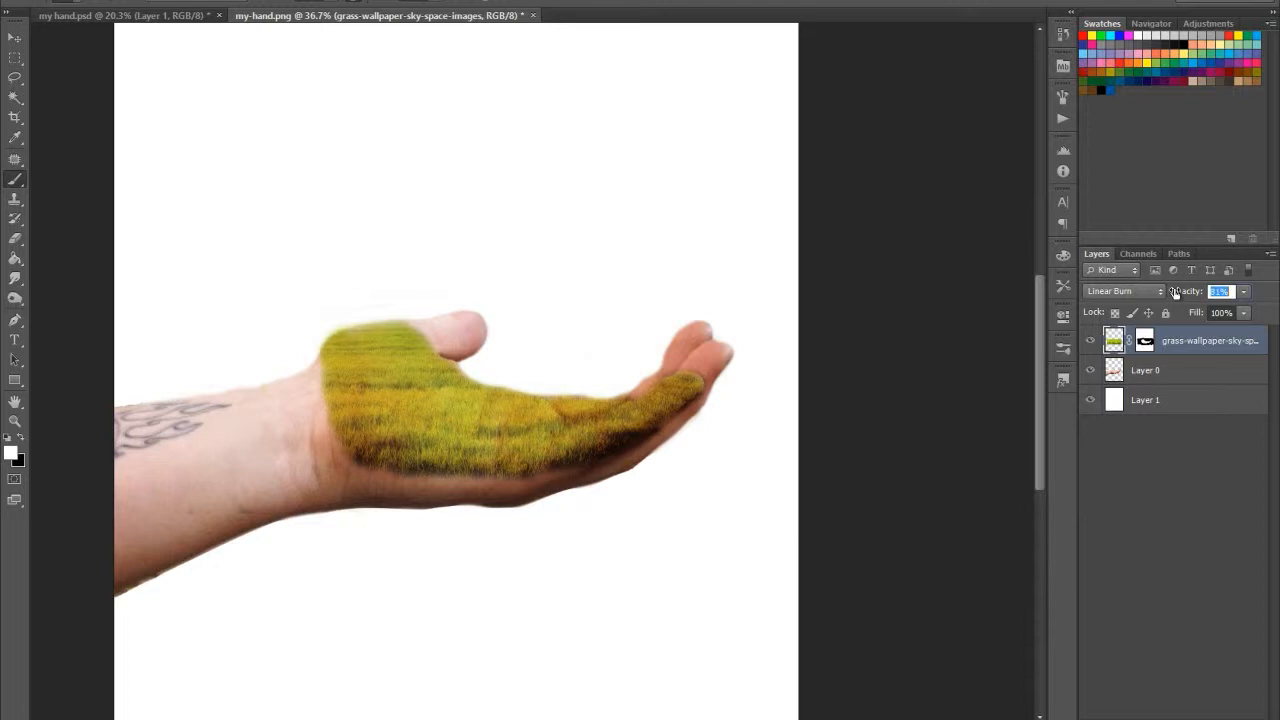
pyautogui.press('Return')
pyautogui.scroll(-1, 540, 300)
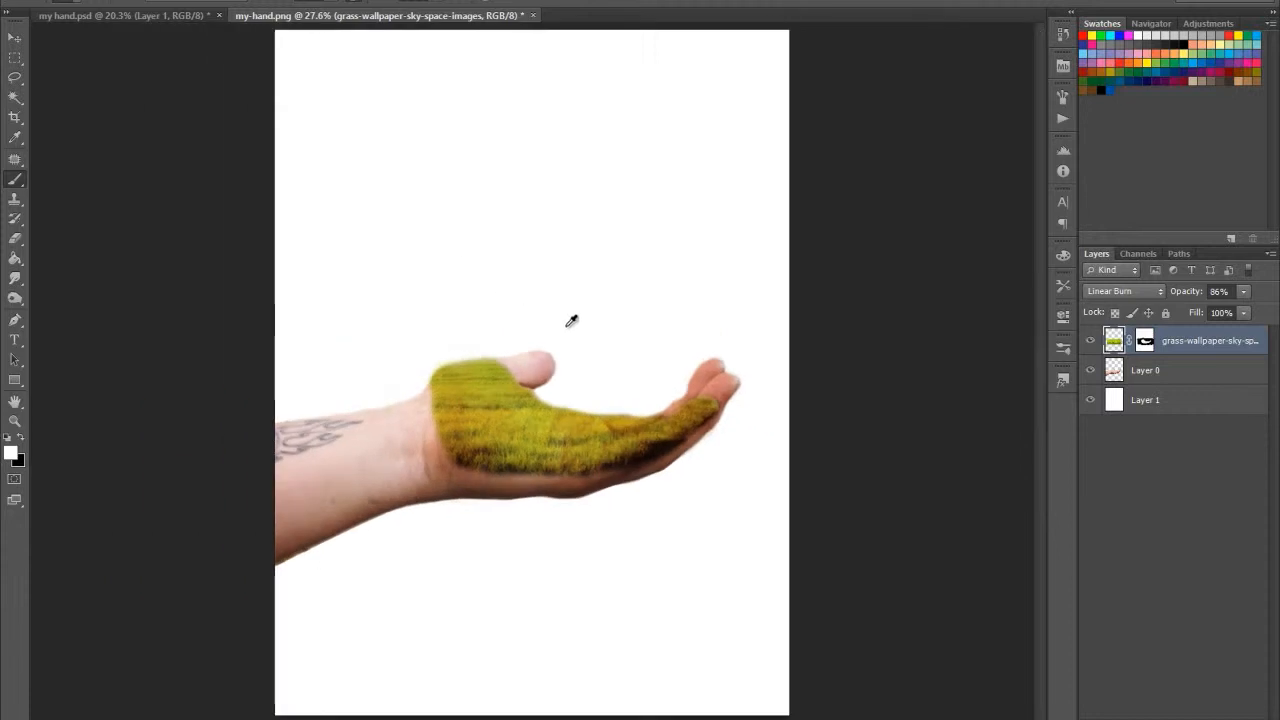
pyautogui.scroll(1, 611, 351)
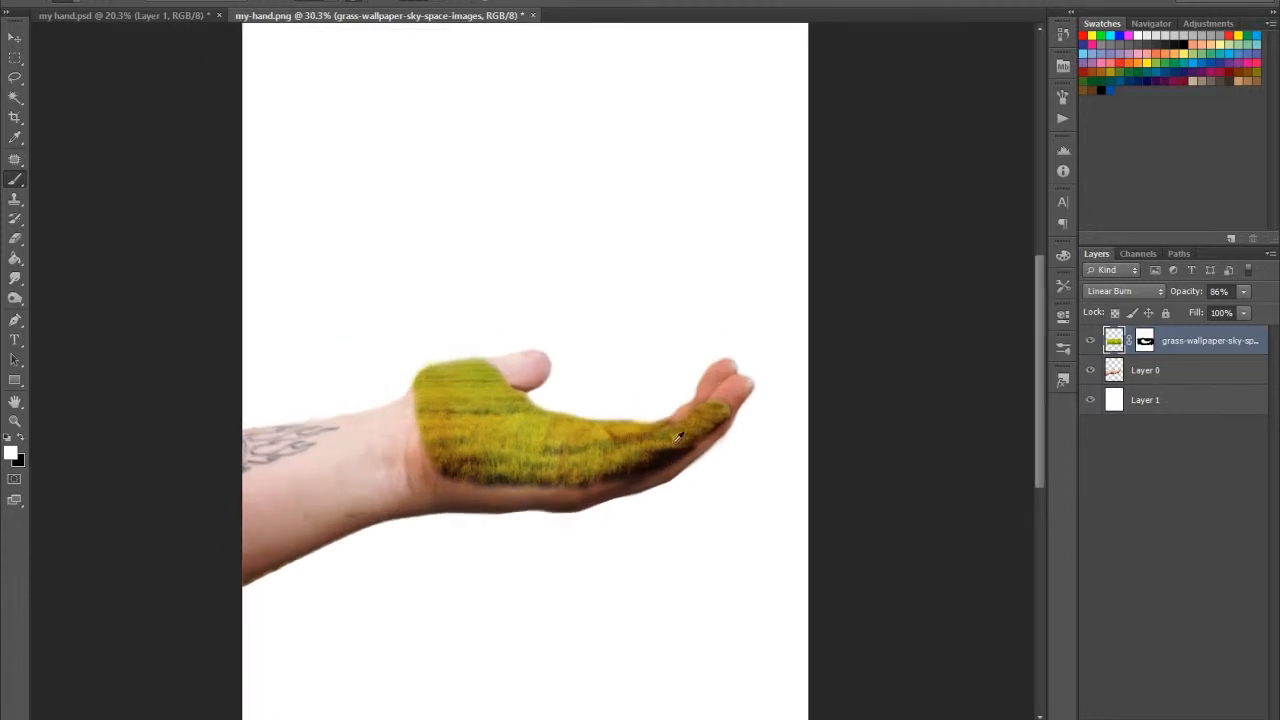
pyautogui.scroll(1, 599, 456)
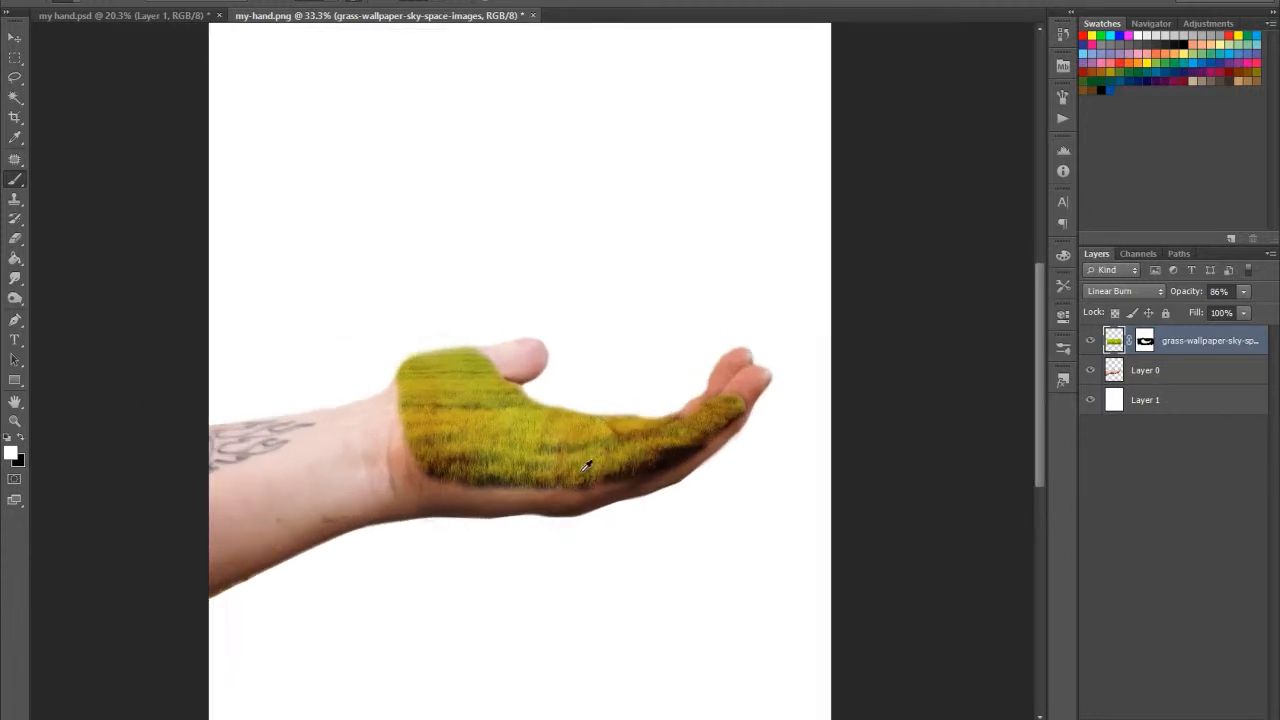
pyautogui.scroll(-2, 563, 479)
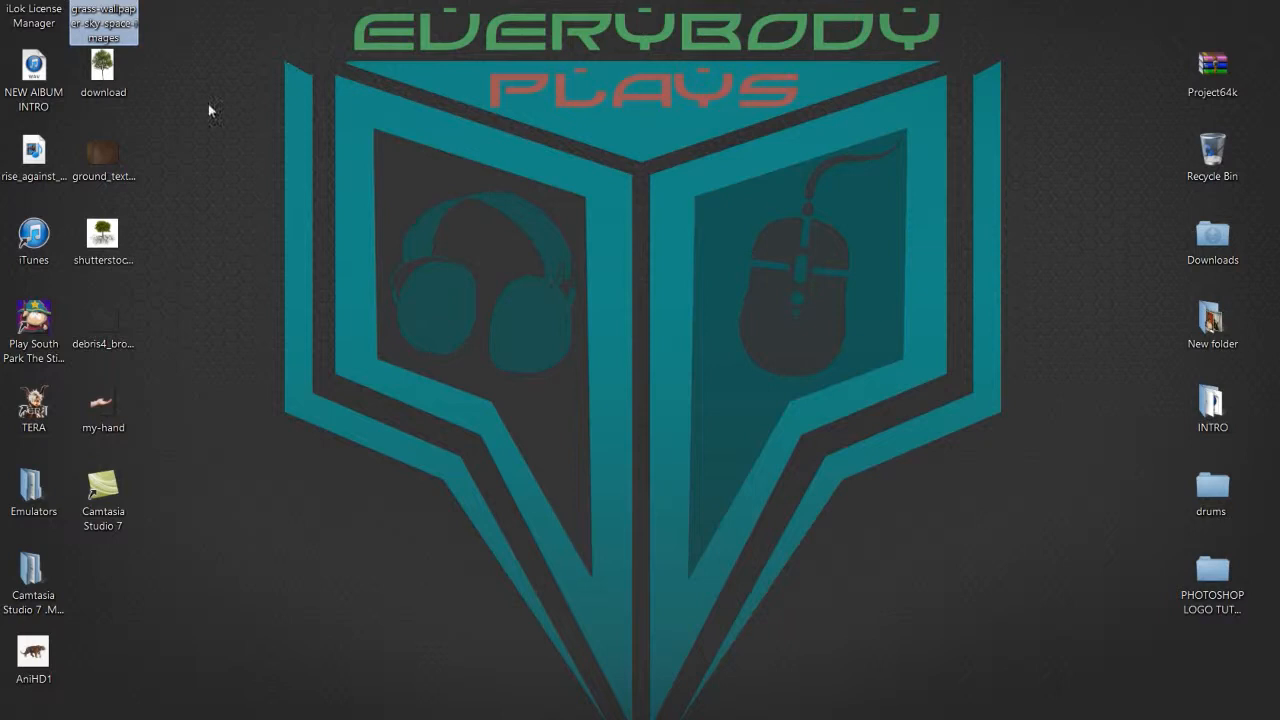
# Step: Place the ground_texture899 image from the desktop into the hand document, stretched as a wide strip over the lower palm and fingers
pyautogui.moveTo(108, 154); pyautogui.dragTo(470, 490)
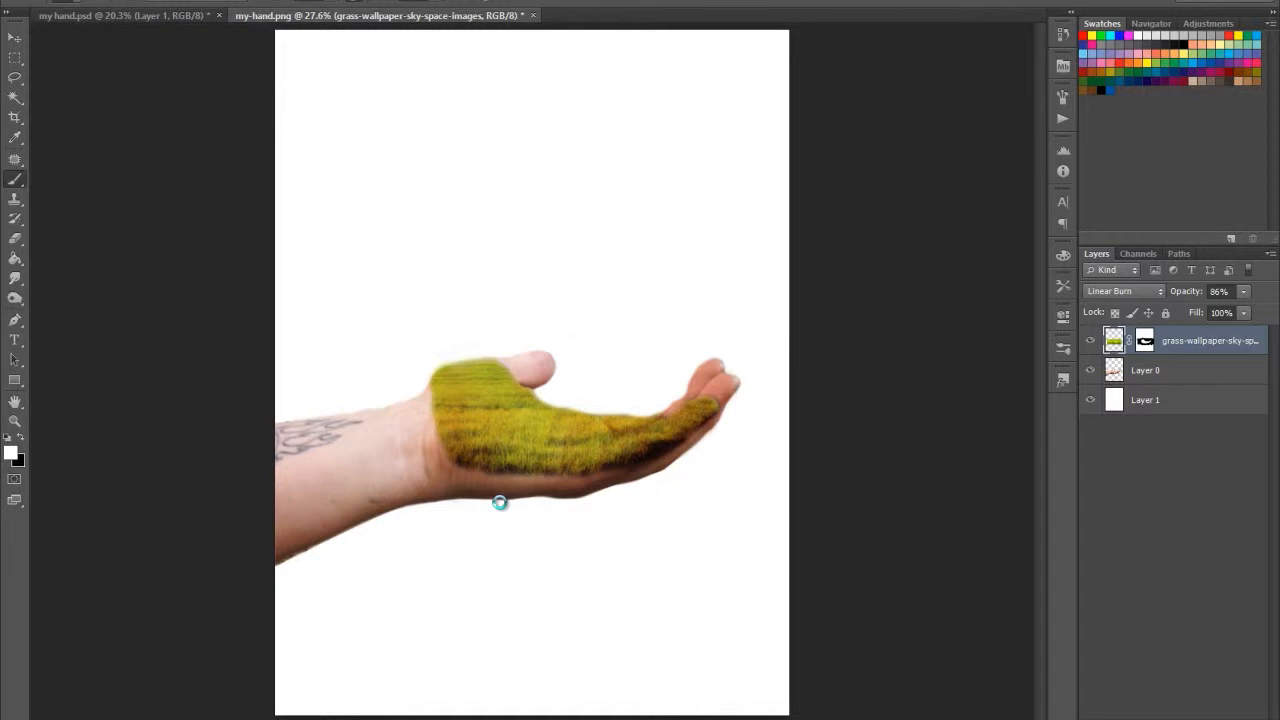
pyautogui.moveTo(540, 440); pyautogui.dragTo(529, 494)
pyautogui.moveTo(525, 352); pyautogui.dragTo(525, 427)
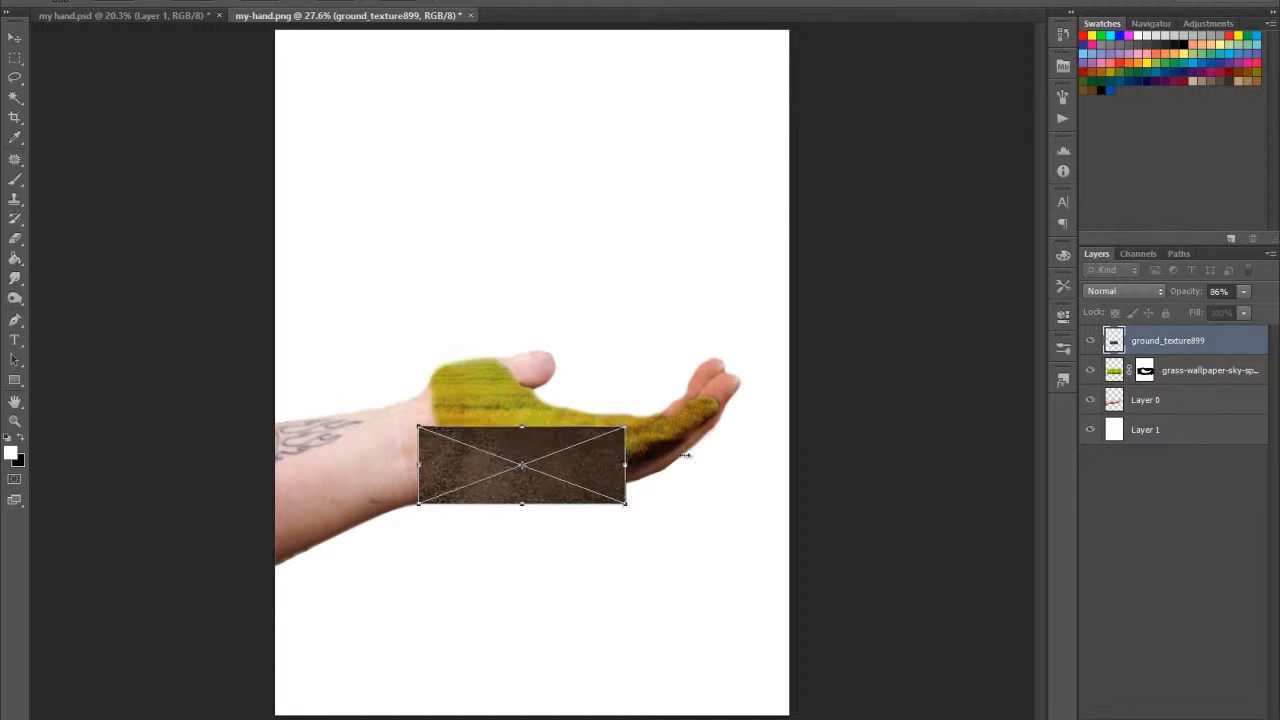
pyautogui.moveTo(622, 465); pyautogui.dragTo(705, 462)
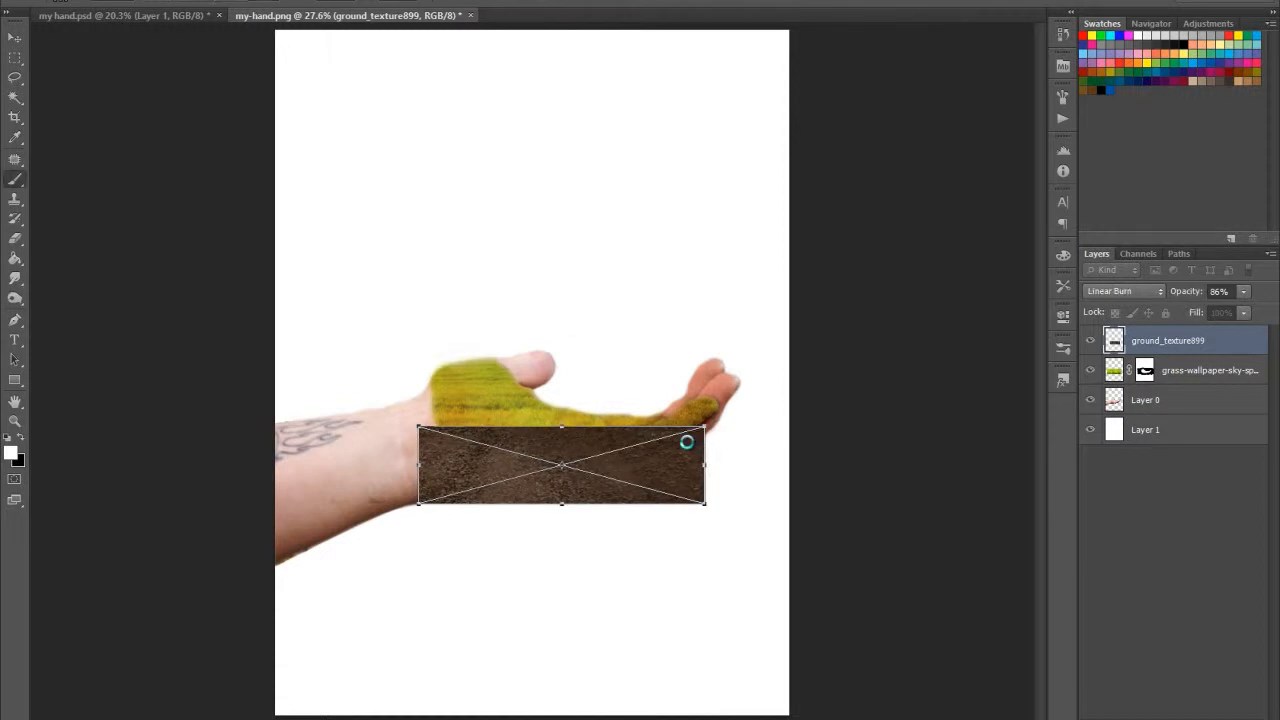
pyautogui.press('Return')
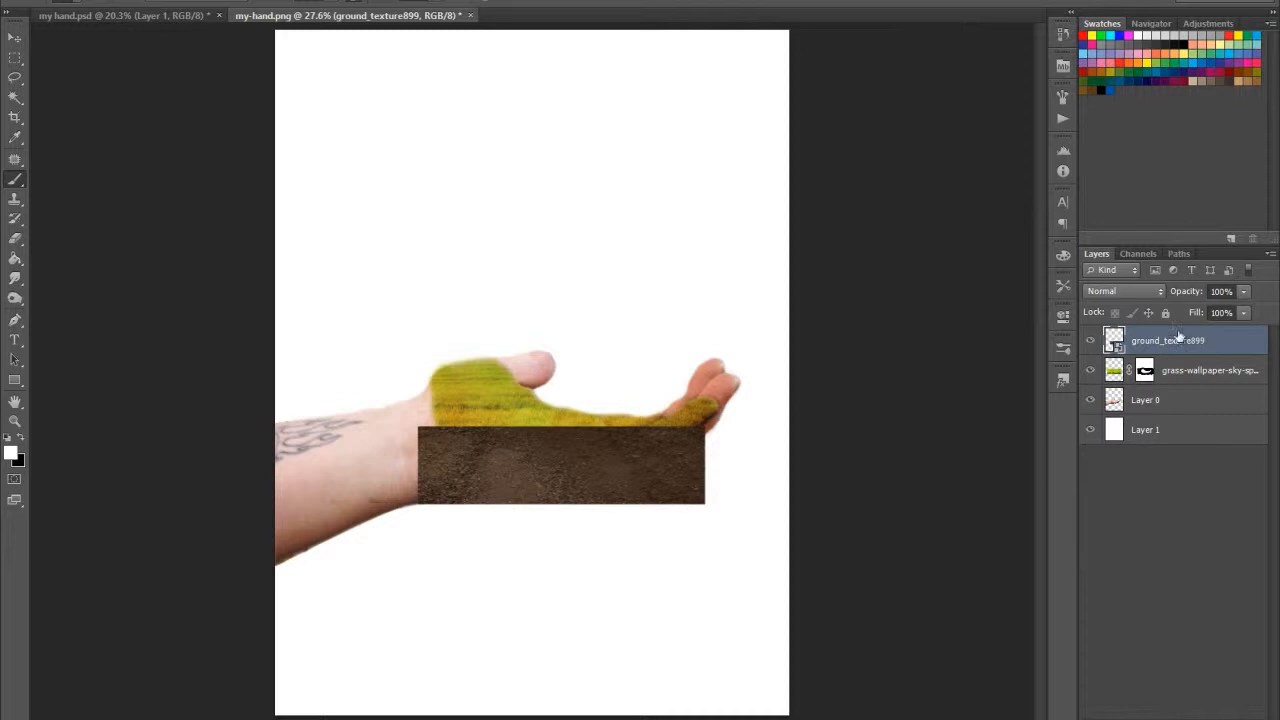
# Step: Rasterize the ground_texture899 layer and add a layer mask to it
pyautogui.click(1191, 295)
pyautogui.rightClick(1178, 343)
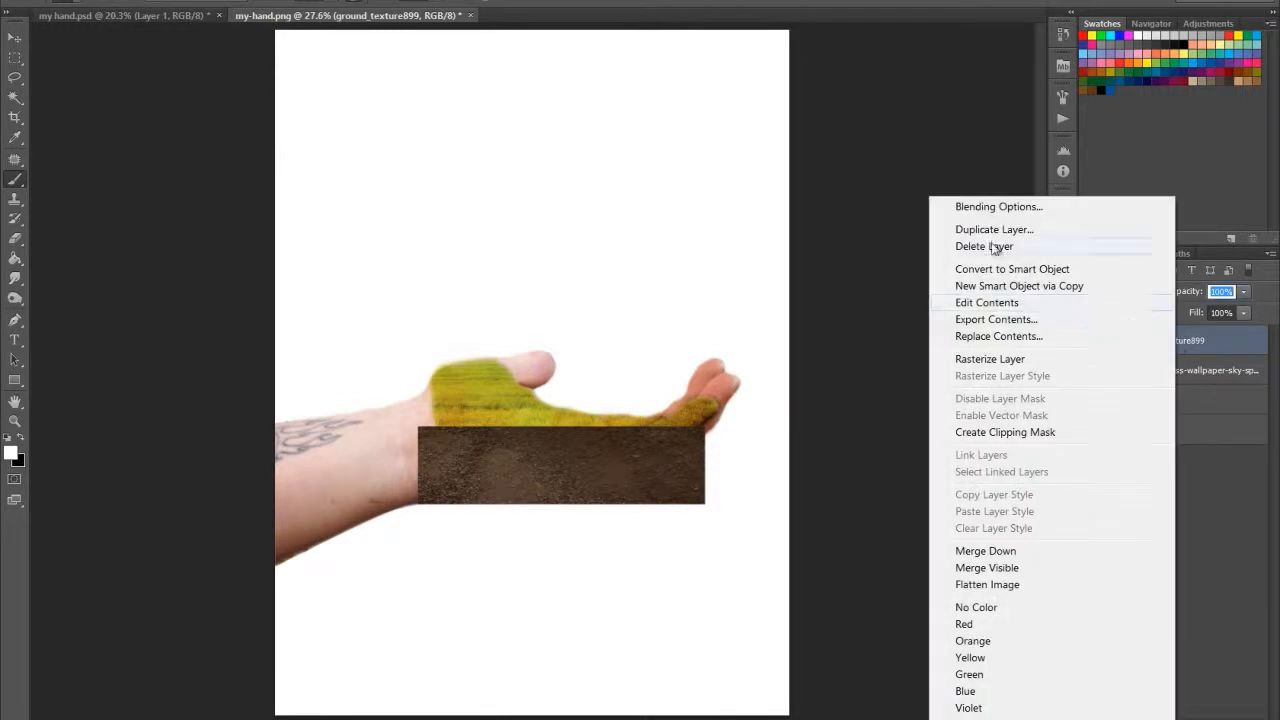
pyautogui.click(1010, 360)
pyautogui.click(1165, 718)
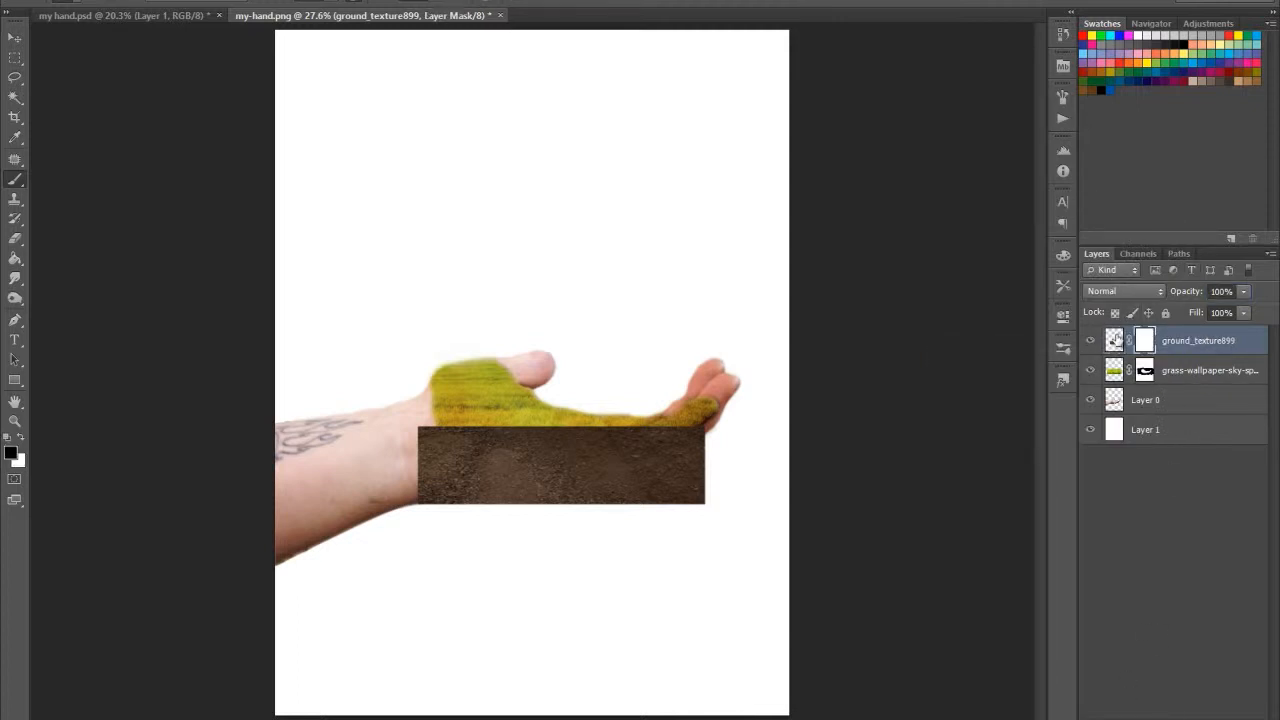
# Step: Reduce the ground texture layer's opacity to 32% so the hand shows through
pyautogui.click(1114, 340)
pyautogui.moveTo(1189, 295); pyautogui.dragTo(1176, 293)
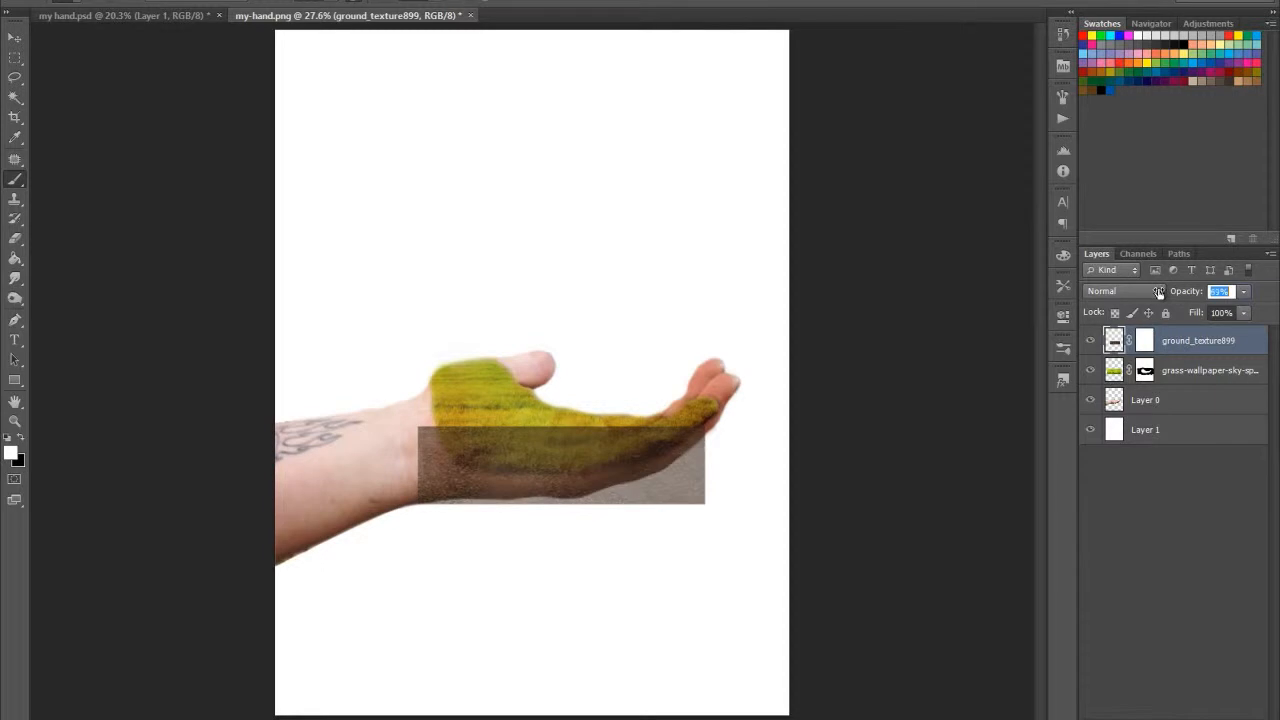
pyautogui.moveTo(1153, 291); pyautogui.dragTo(1138, 288)
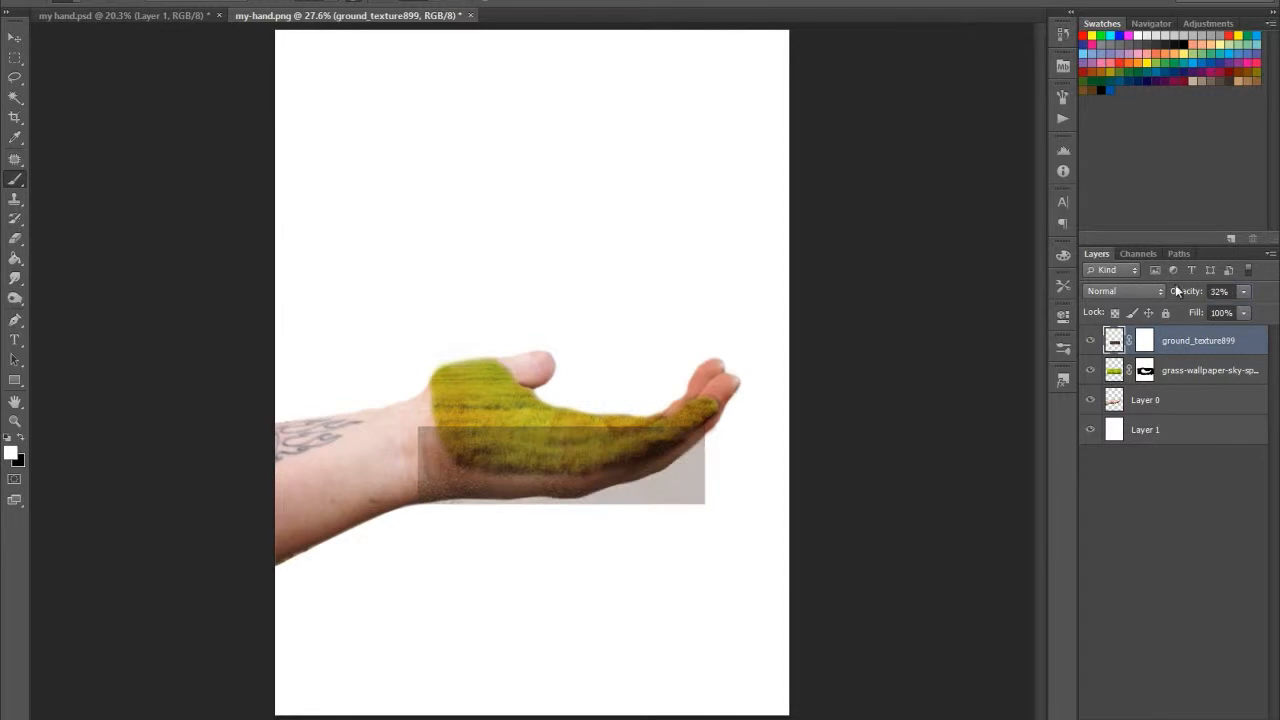
# Step: Brush black on the ground texture's mask to remove the soil covering the grass, down to the lower grass edge
pyautogui.click(1146, 338)
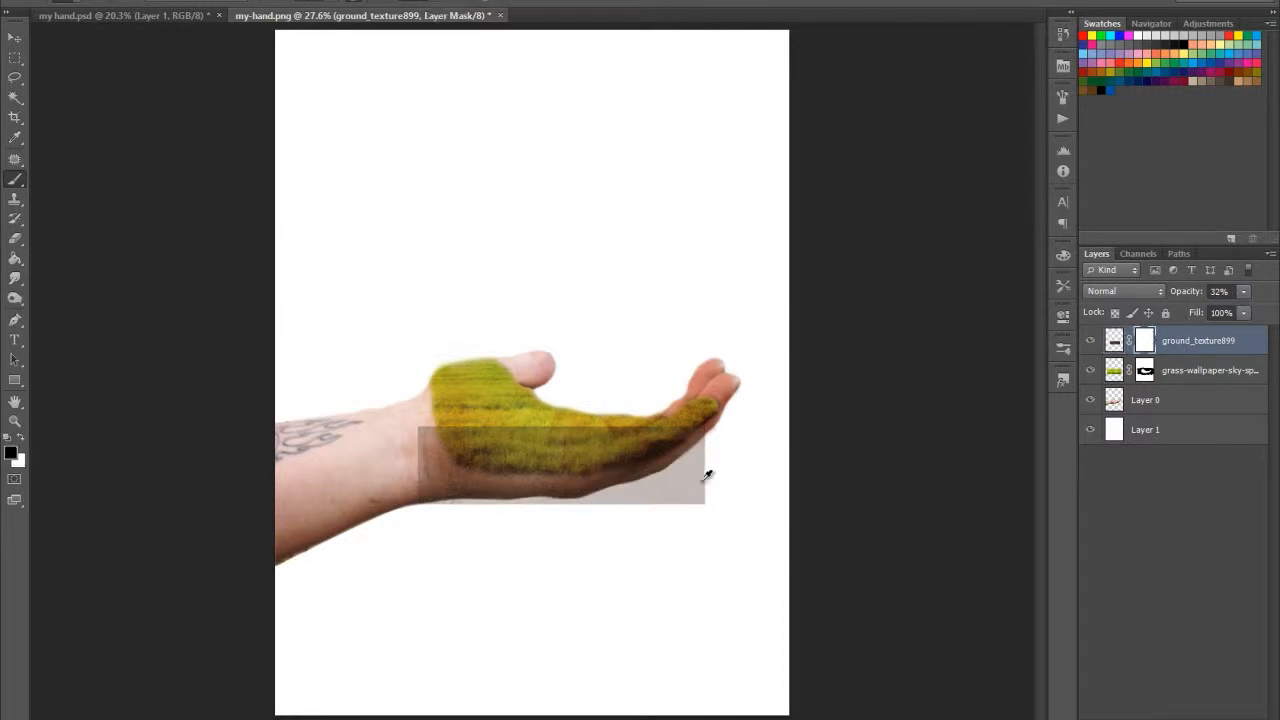
pyautogui.scroll(5, 706, 474)
pyautogui.scroll(1, 312, 416)
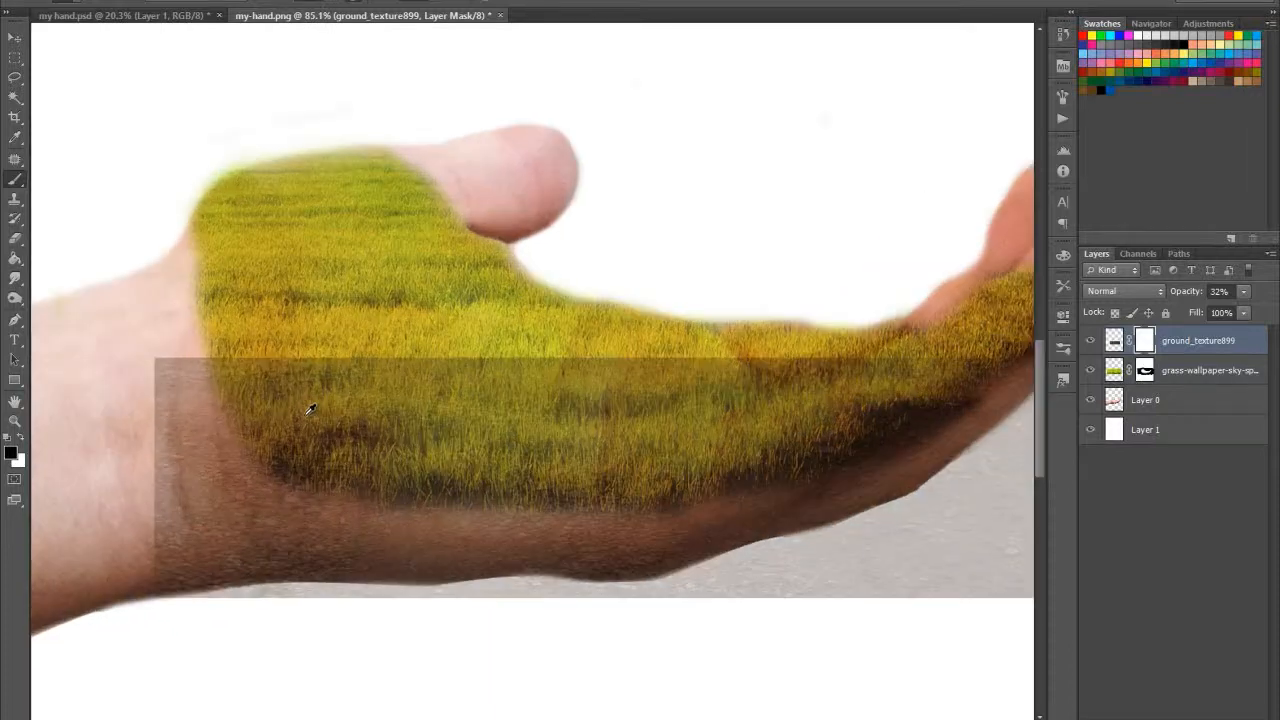
pyautogui.press('e')
pyautogui.press('Escape')
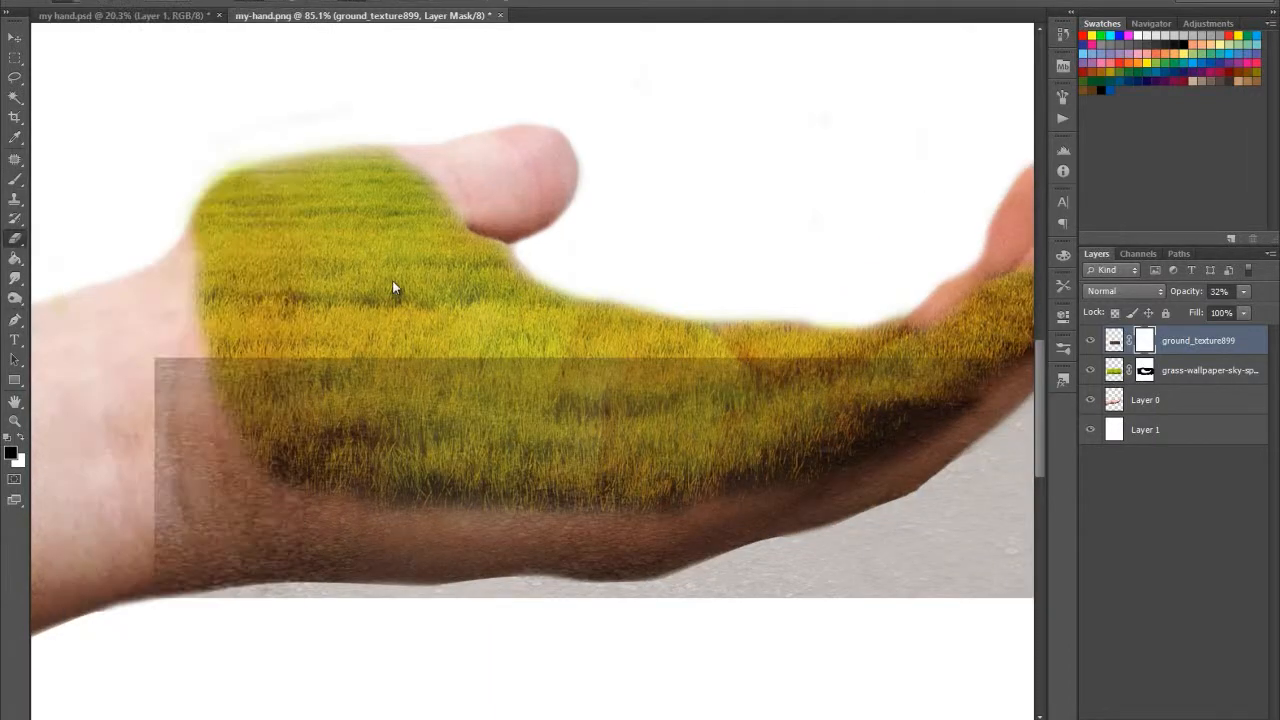
pyautogui.press('b')
pyautogui.scroll(-2, 129, 357)
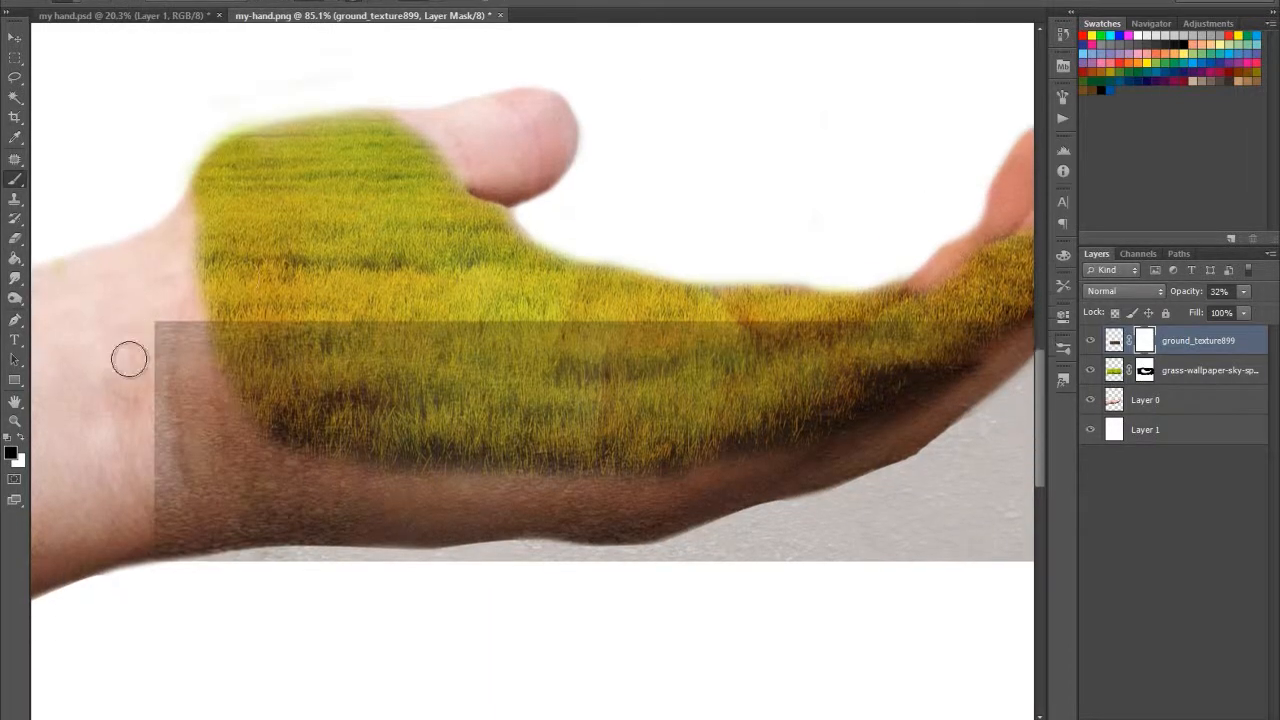
pyautogui.moveTo(203, 263)
pyautogui.mouseDown()
pyautogui.moveTo(408, 308)
pyautogui.moveTo(534, 294)
pyautogui.moveTo(588, 270)
pyautogui.moveTo(840, 257)
pyautogui.moveTo(552, 313)
pyautogui.moveTo(415, 272)
pyautogui.moveTo(312, 267)
pyautogui.moveTo(241, 285)
pyautogui.mouseUp()
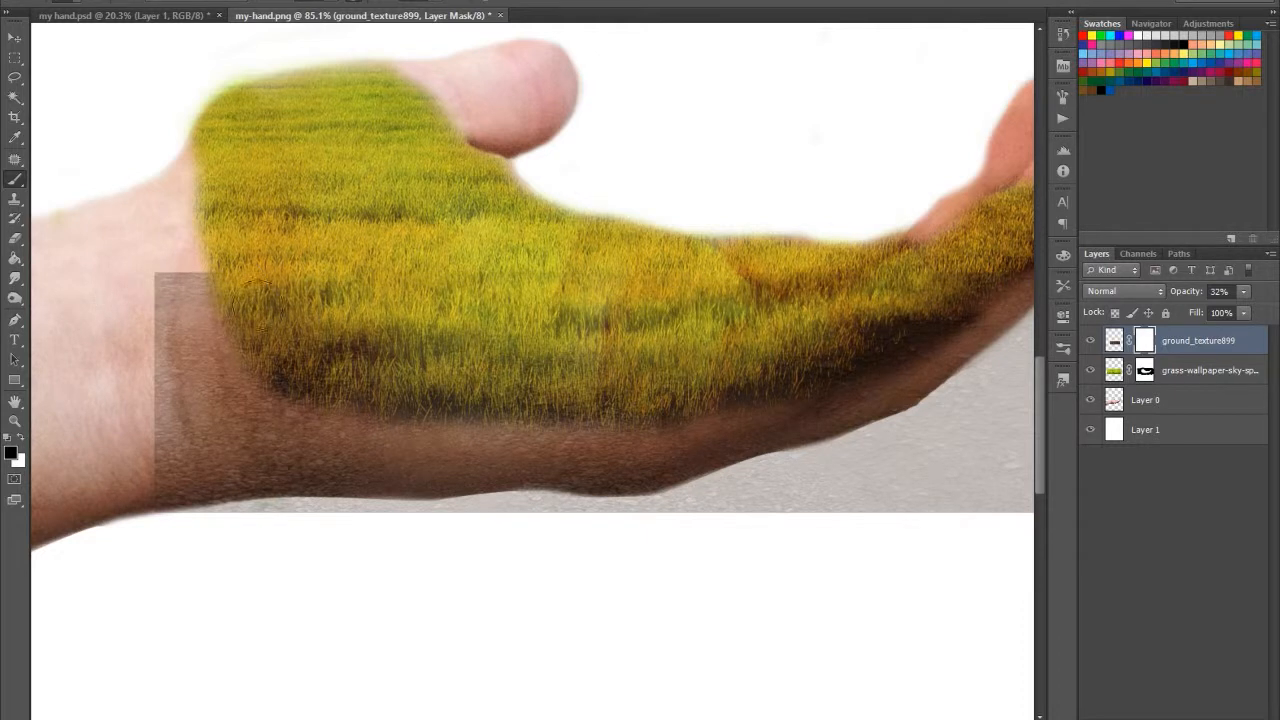
pyautogui.moveTo(412, 378)
pyautogui.mouseDown()
pyautogui.moveTo(615, 392)
pyautogui.moveTo(670, 378)
pyautogui.moveTo(359, 326)
pyautogui.mouseUp()
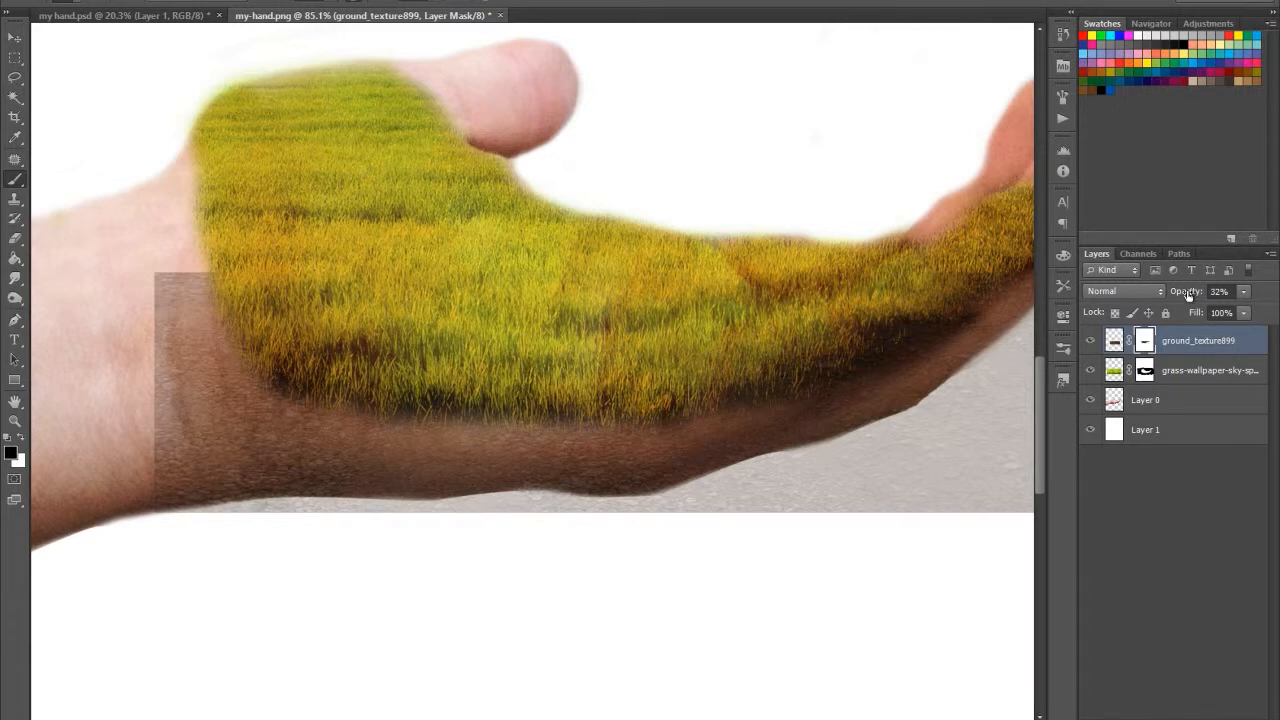
# Step: Raise the ground texture layer's opacity to 58% and brush black on its mask to blend away the soil's hard edge at the wrist
pyautogui.moveTo(1188, 294); pyautogui.dragTo(1209, 294)
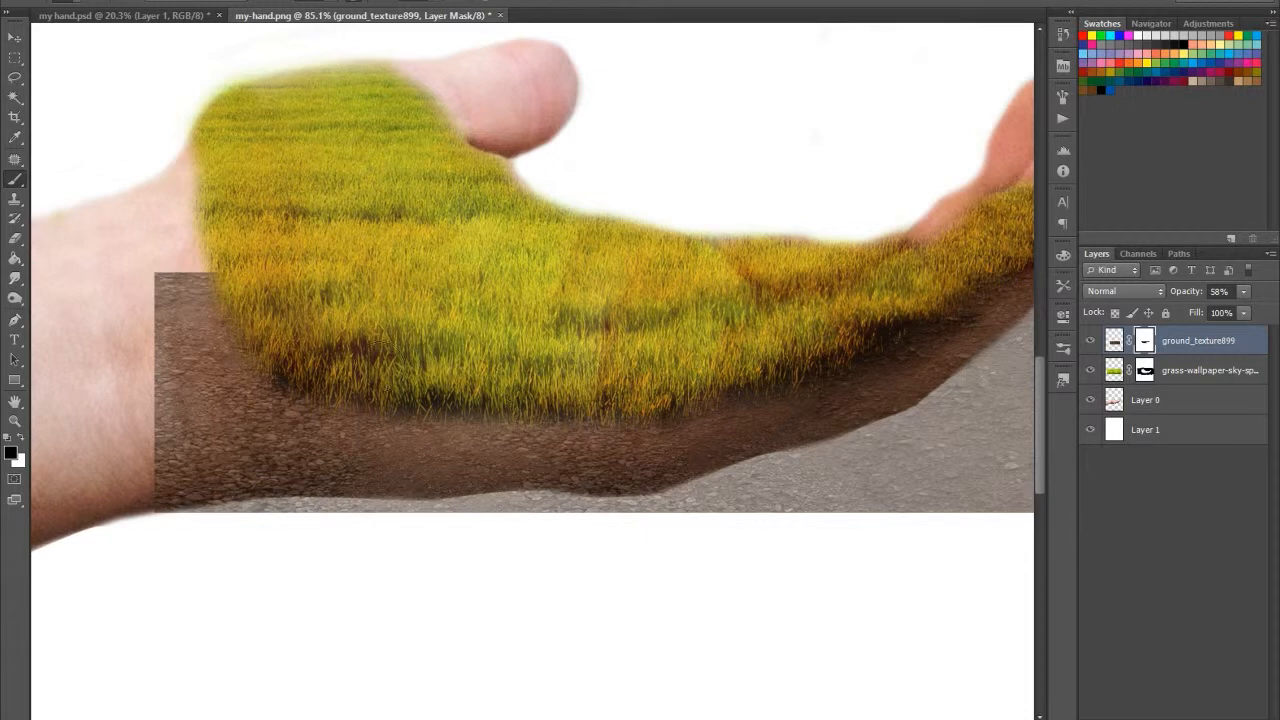
pyautogui.scroll(-2, 270, 273)
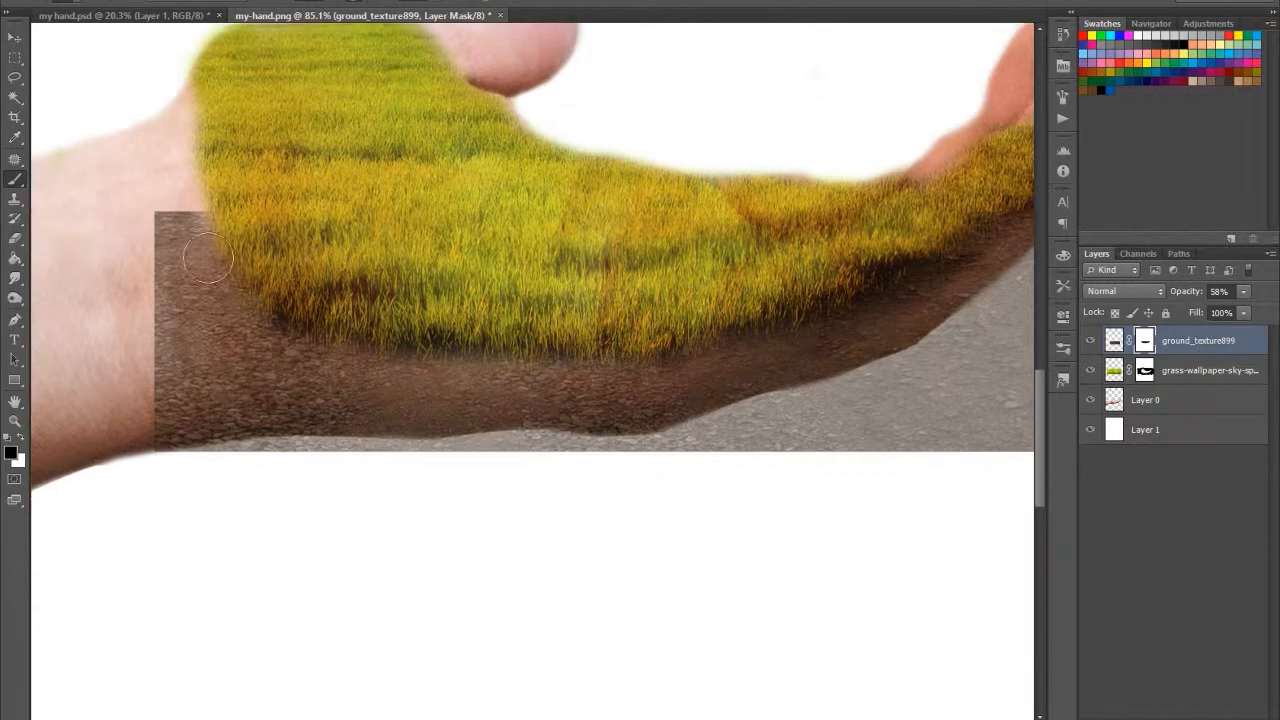
pyautogui.moveTo(139, 190)
pyautogui.mouseDown()
pyautogui.moveTo(155, 368)
pyautogui.moveTo(137, 250)
pyautogui.moveTo(150, 128)
pyautogui.mouseUp()
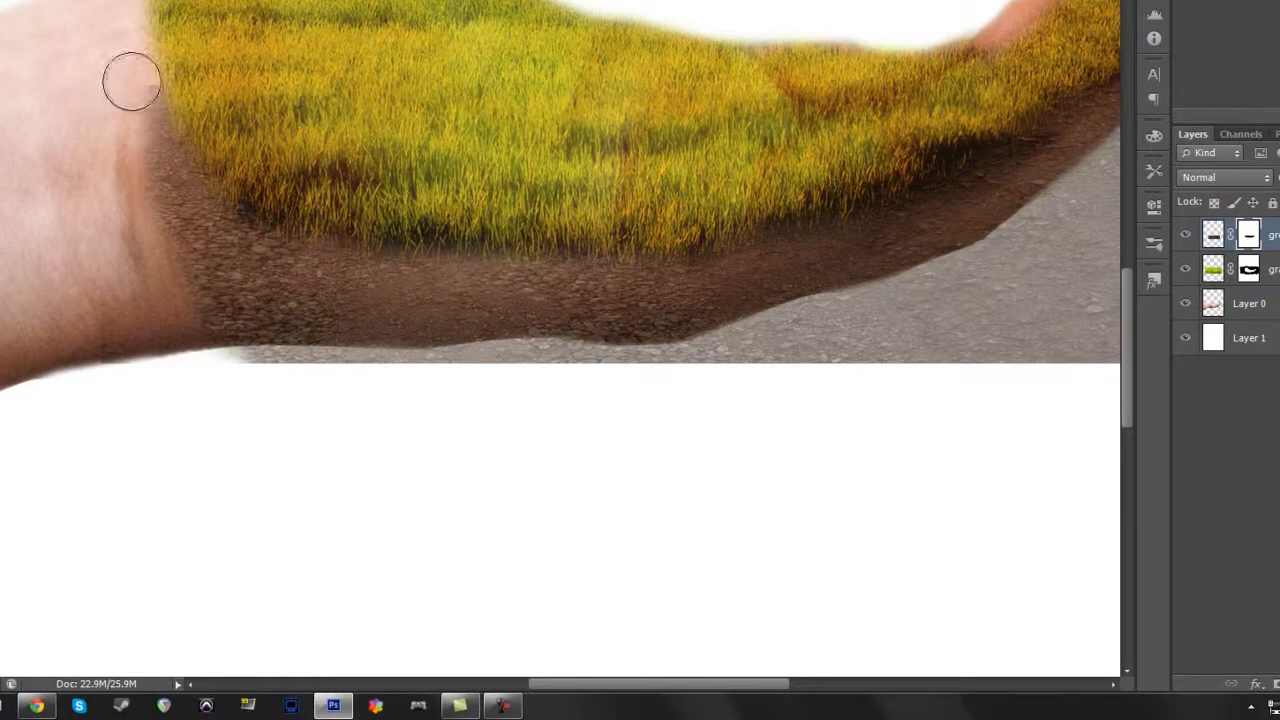
pyautogui.moveTo(131, 81)
pyautogui.mouseDown()
pyautogui.moveTo(133, 118)
pyautogui.moveTo(185, 237)
pyautogui.moveTo(299, 362)
pyautogui.moveTo(242, 355)
pyautogui.moveTo(176, 268)
pyautogui.moveTo(157, 106)
pyautogui.mouseUp()
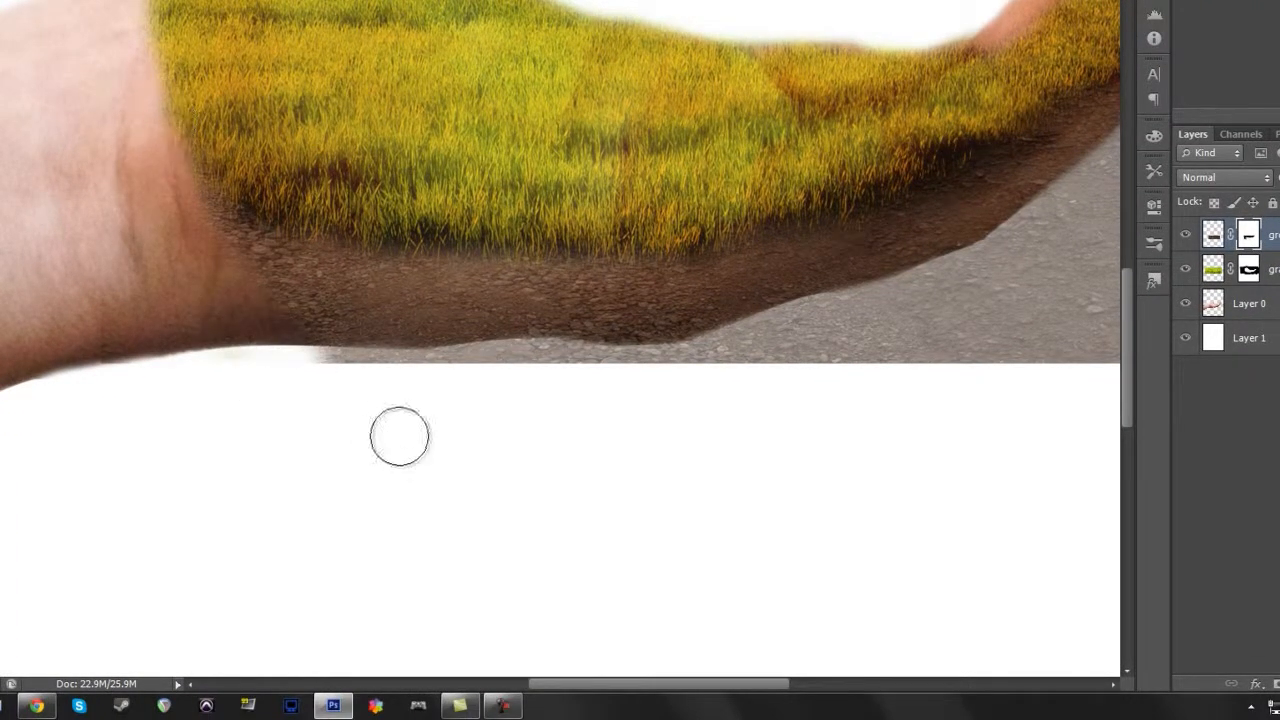
# Step: Brush black on the ground texture's mask to remove the excess texture below the hand, from the wrist along to the fingers
pyautogui.moveTo(293, 370)
pyautogui.mouseDown()
pyautogui.moveTo(119, 365)
pyautogui.moveTo(87, 335)
pyautogui.moveTo(196, 419)
pyautogui.moveTo(252, 375)
pyautogui.moveTo(566, 368)
pyautogui.moveTo(369, 399)
pyautogui.mouseUp()
pyautogui.moveTo(591, 377)
pyautogui.mouseDown()
pyautogui.moveTo(560, 374)
pyautogui.moveTo(679, 371)
pyautogui.moveTo(719, 355)
pyautogui.moveTo(546, 373)
pyautogui.mouseUp()
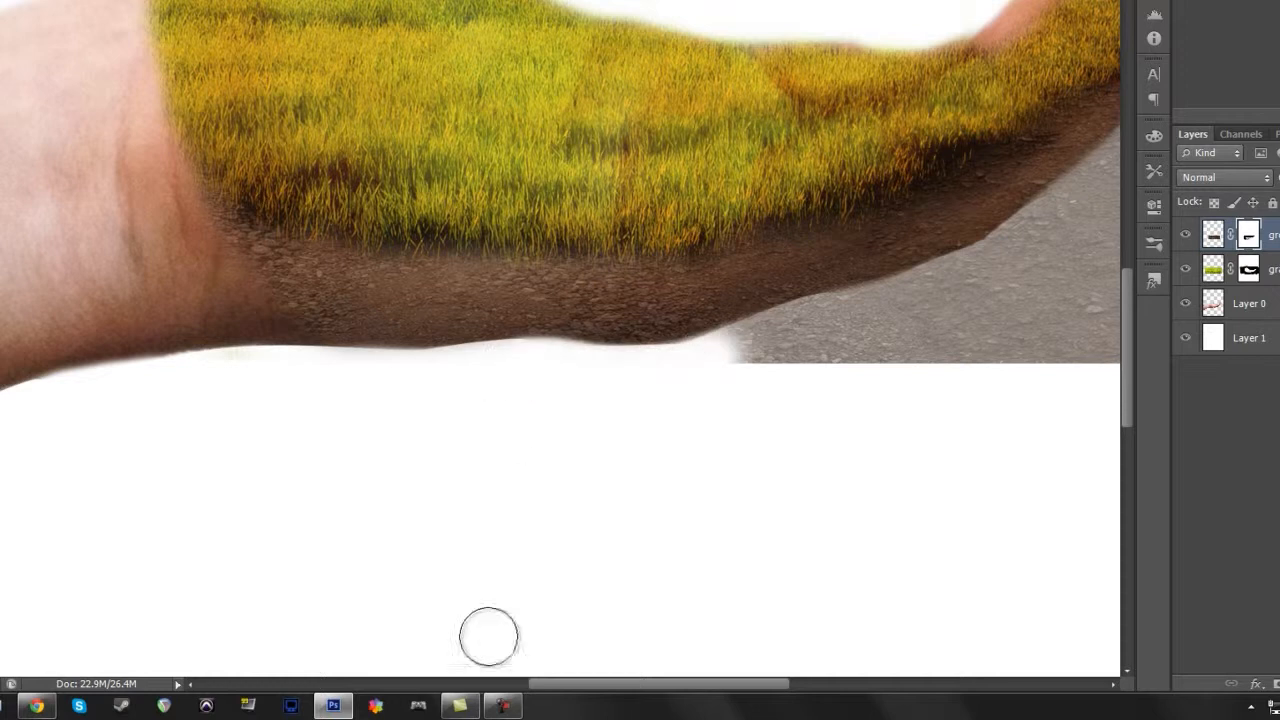
pyautogui.moveTo(573, 686); pyautogui.dragTo(626, 686)
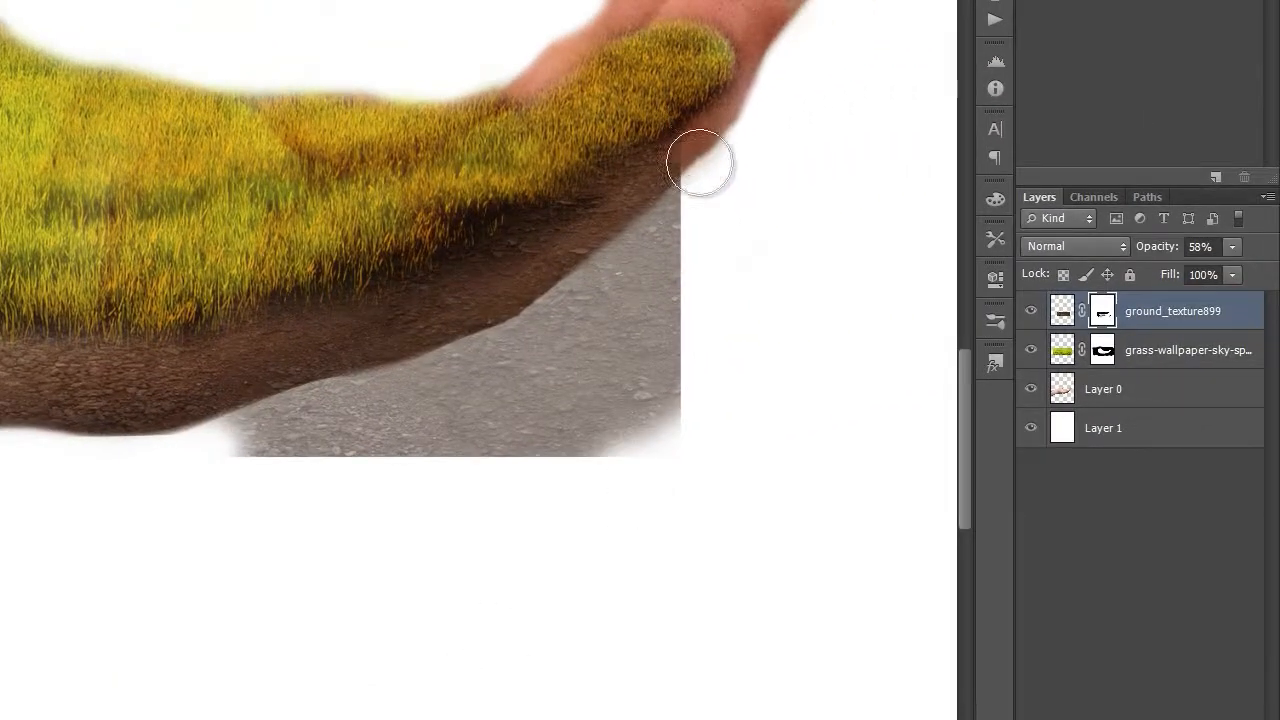
pyautogui.moveTo(700, 163)
pyautogui.mouseDown()
pyautogui.moveTo(616, 383)
pyautogui.moveTo(706, 214)
pyautogui.moveTo(591, 451)
pyautogui.moveTo(650, 458)
pyautogui.moveTo(212, 462)
pyautogui.moveTo(388, 414)
pyautogui.mouseUp()
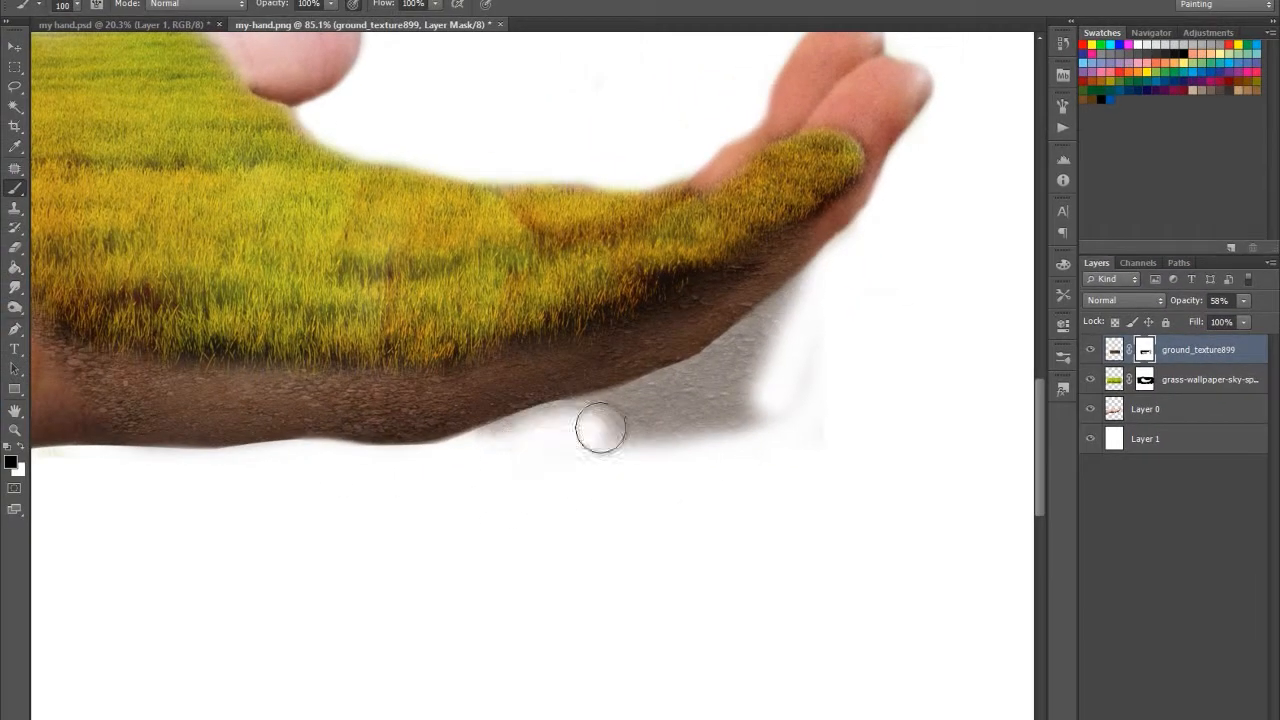
pyautogui.moveTo(600, 430)
pyautogui.mouseDown()
pyautogui.moveTo(505, 465)
pyautogui.moveTo(571, 426)
pyautogui.moveTo(492, 461)
pyautogui.moveTo(588, 436)
pyautogui.moveTo(771, 424)
pyautogui.moveTo(602, 448)
pyautogui.moveTo(787, 349)
pyautogui.moveTo(623, 421)
pyautogui.moveTo(593, 421)
pyautogui.moveTo(763, 345)
pyautogui.moveTo(829, 281)
pyautogui.moveTo(736, 355)
pyautogui.moveTo(787, 321)
pyautogui.moveTo(817, 277)
pyautogui.moveTo(725, 359)
pyautogui.moveTo(819, 300)
pyautogui.moveTo(788, 423)
pyautogui.moveTo(776, 418)
pyautogui.moveTo(830, 355)
pyautogui.moveTo(833, 408)
pyautogui.mouseUp()
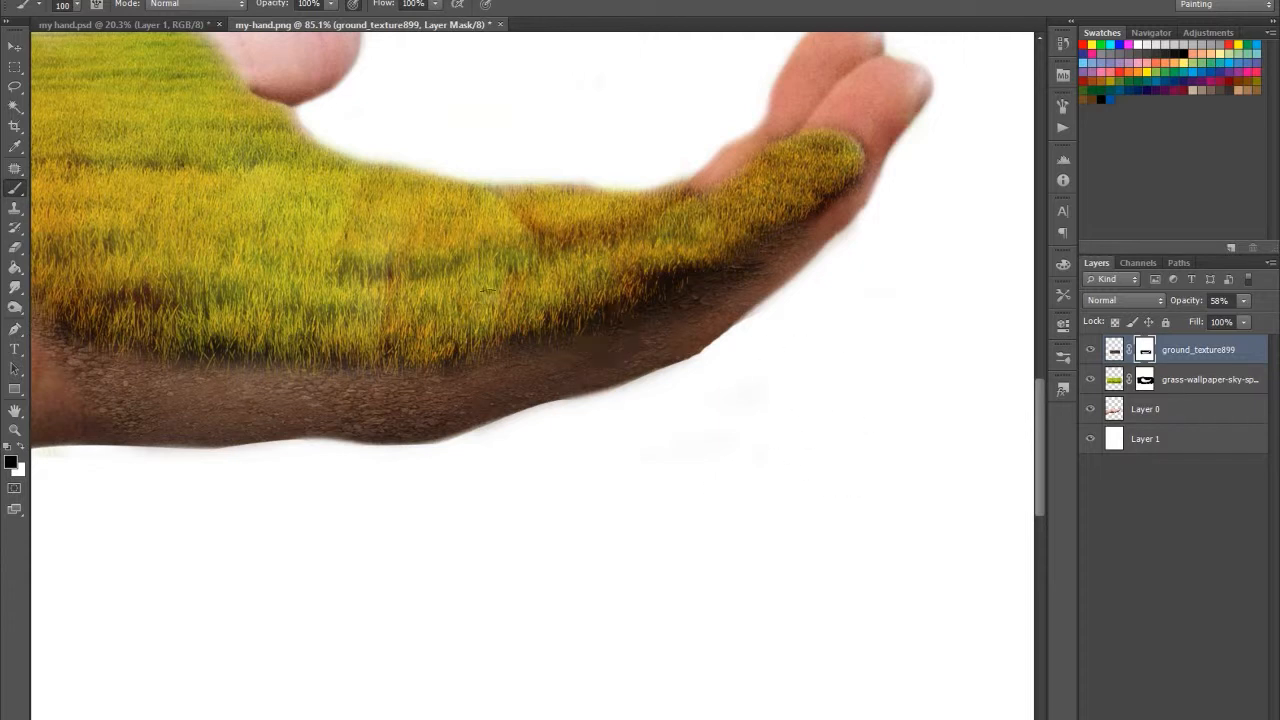
# Step: Set the ground texture layer's opacity to 100%
pyautogui.scroll(-3, 447, 245)
pyautogui.scroll(-4, 667, 260)
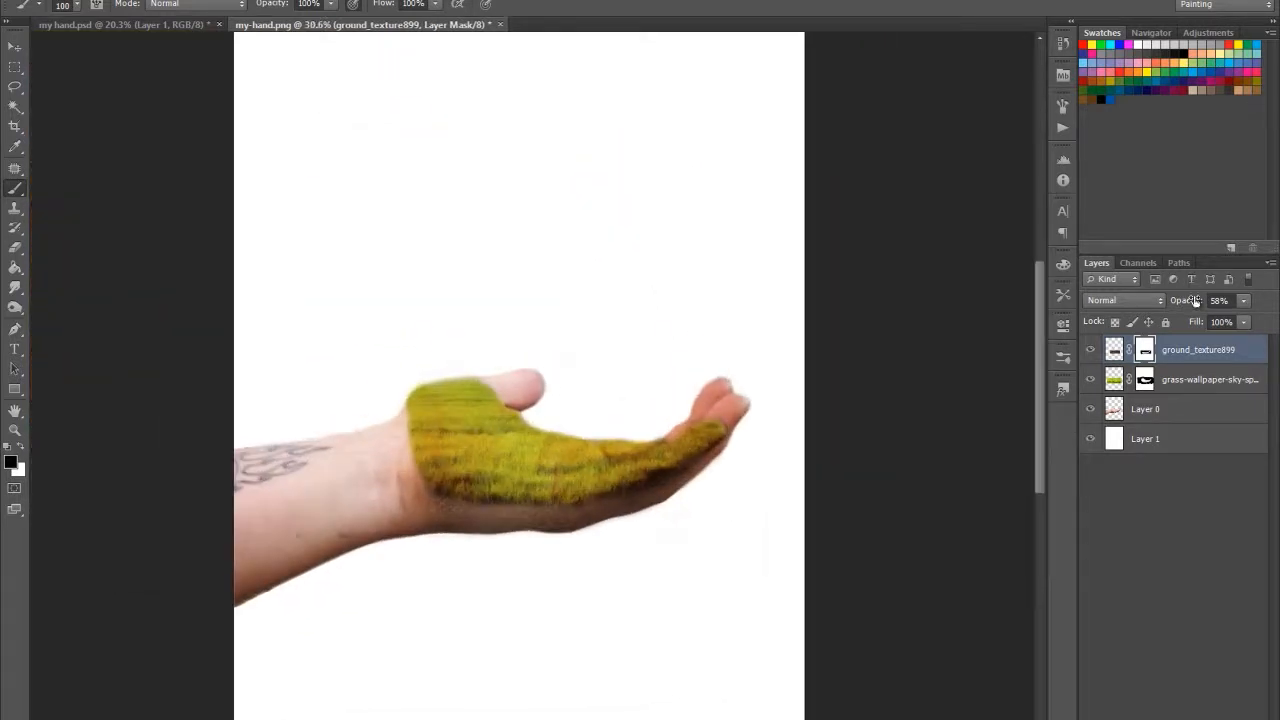
pyautogui.moveTo(1233, 300); pyautogui.dragTo(1258, 301)
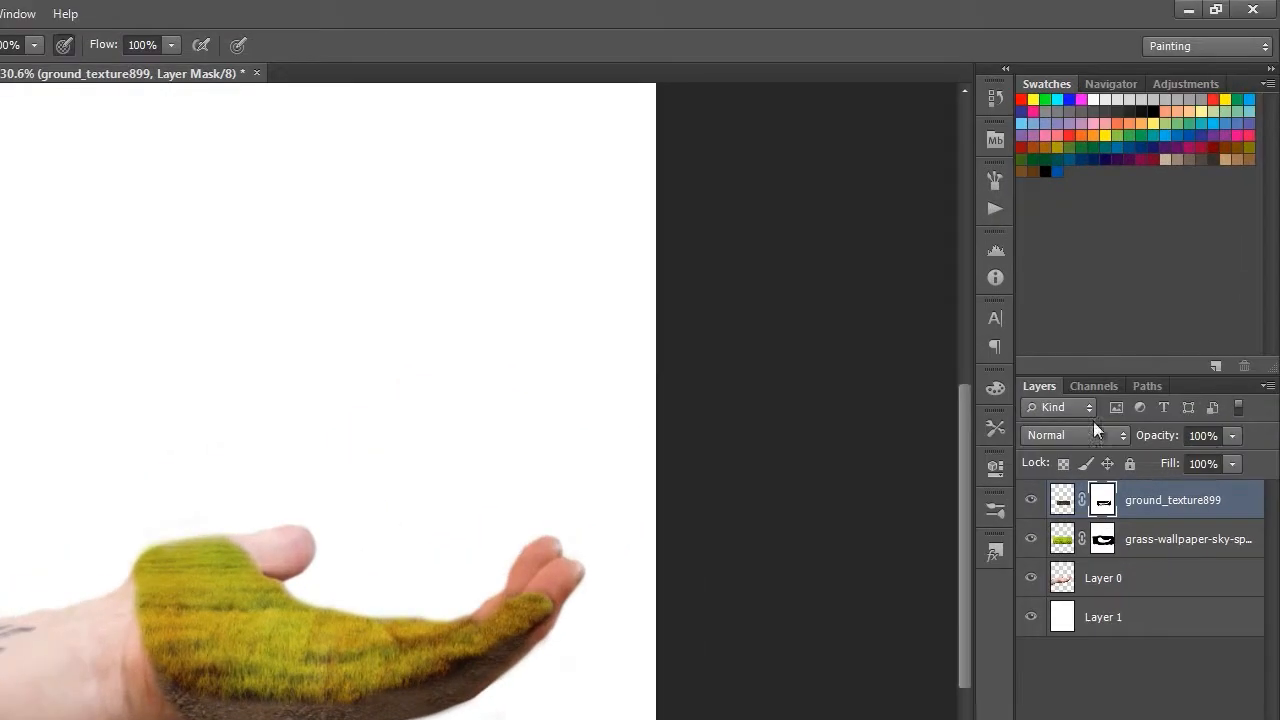
# Step: Try blend modes from Multiply through Vivid Light on the ground texture layer and settle on Hard Light
pyautogui.click(1094, 428)
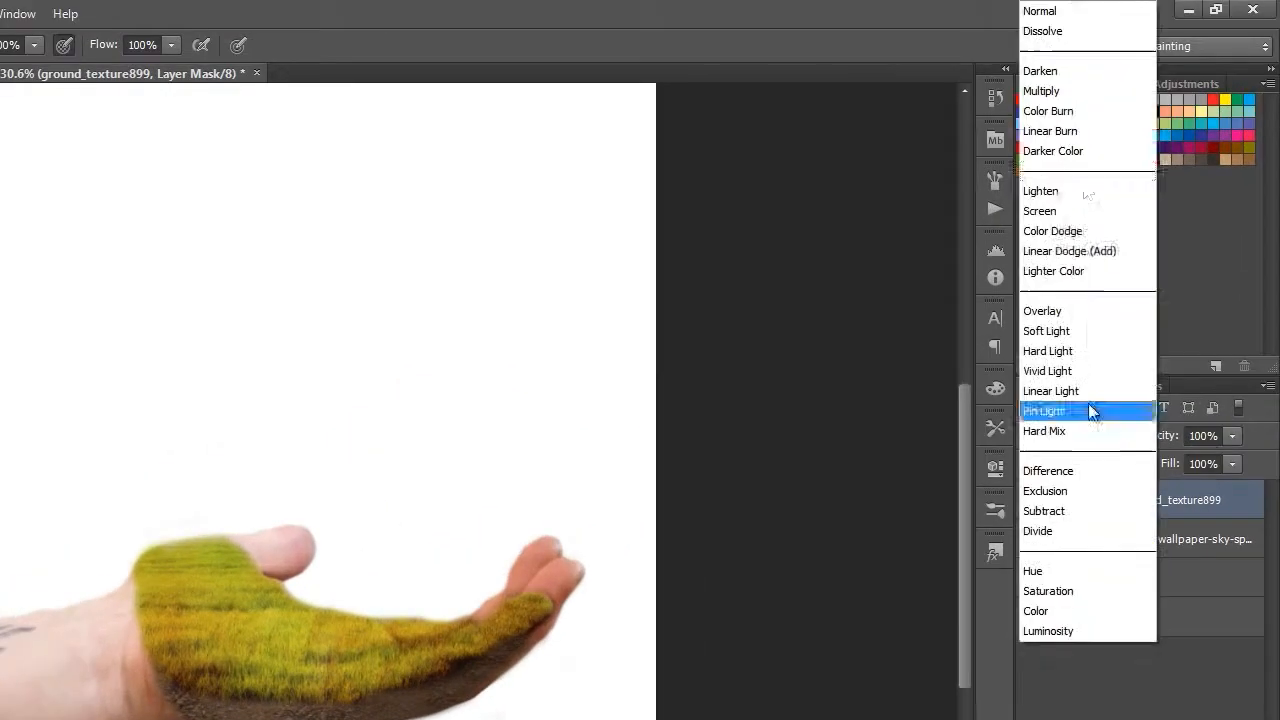
pyautogui.click(1082, 88)
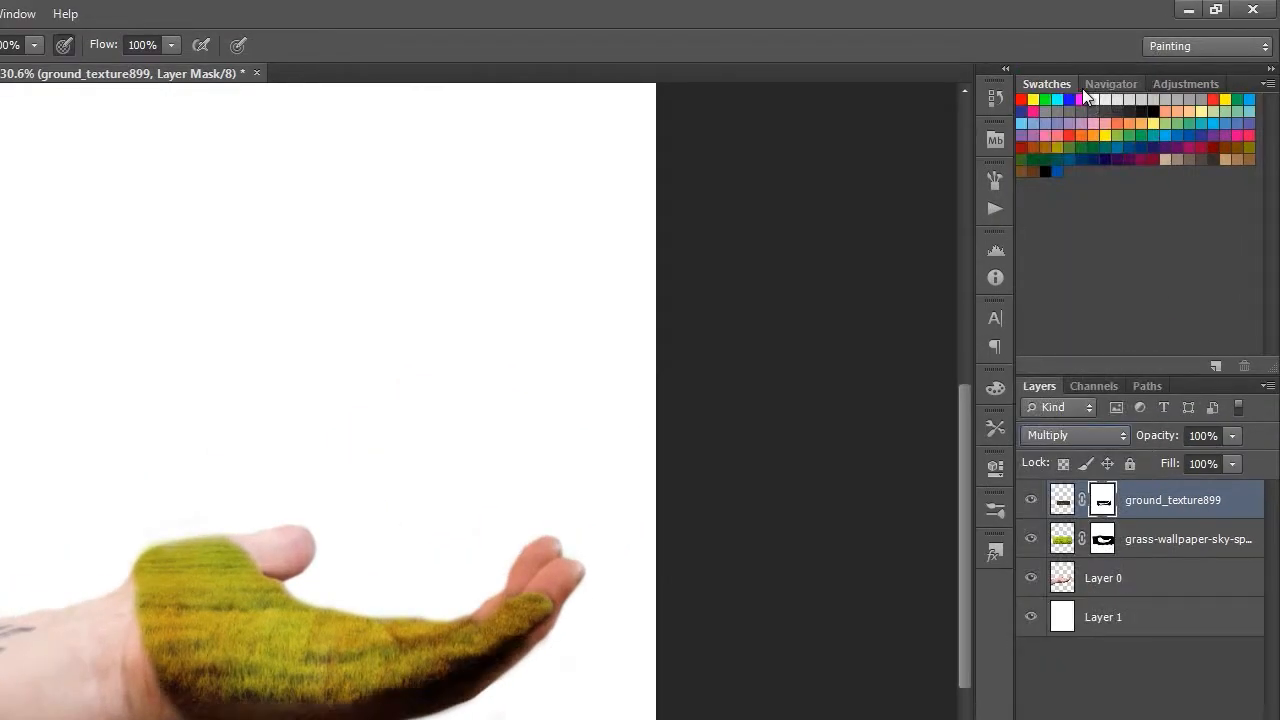
pyautogui.press('Down')
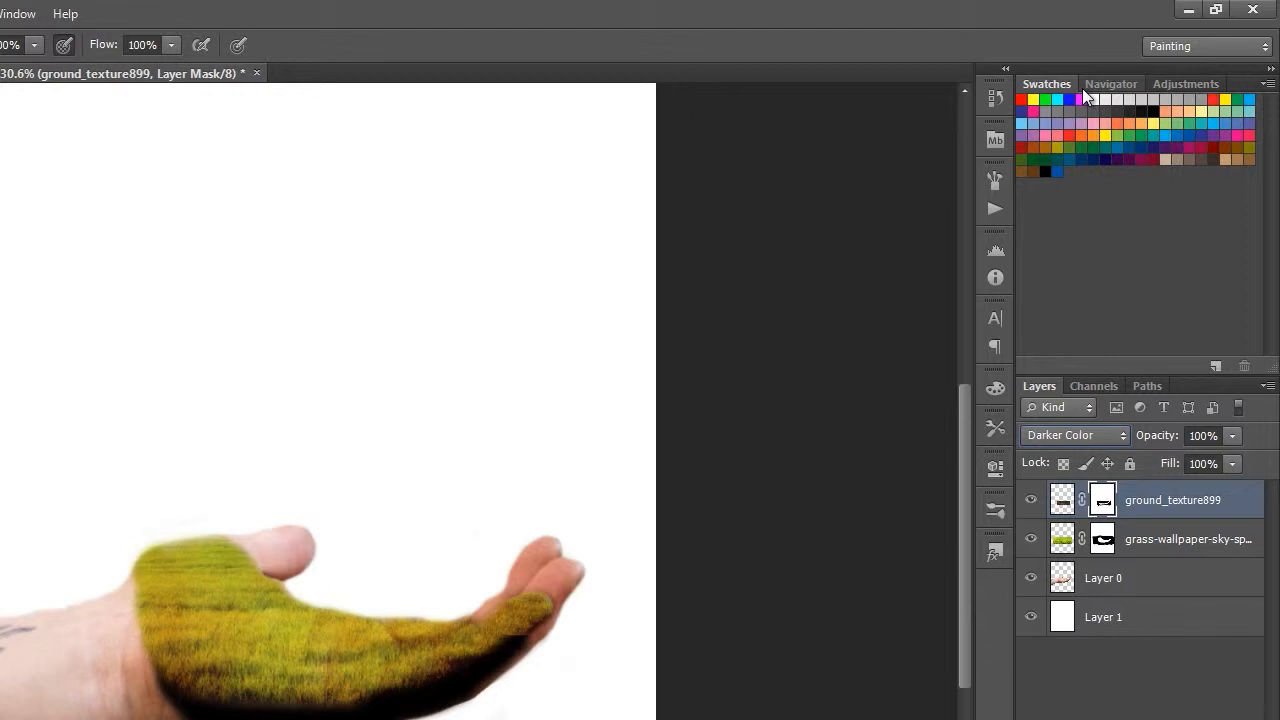
pyautogui.press('Down')
pyautogui.press('Down')
pyautogui.press('Down')
pyautogui.press('Down')
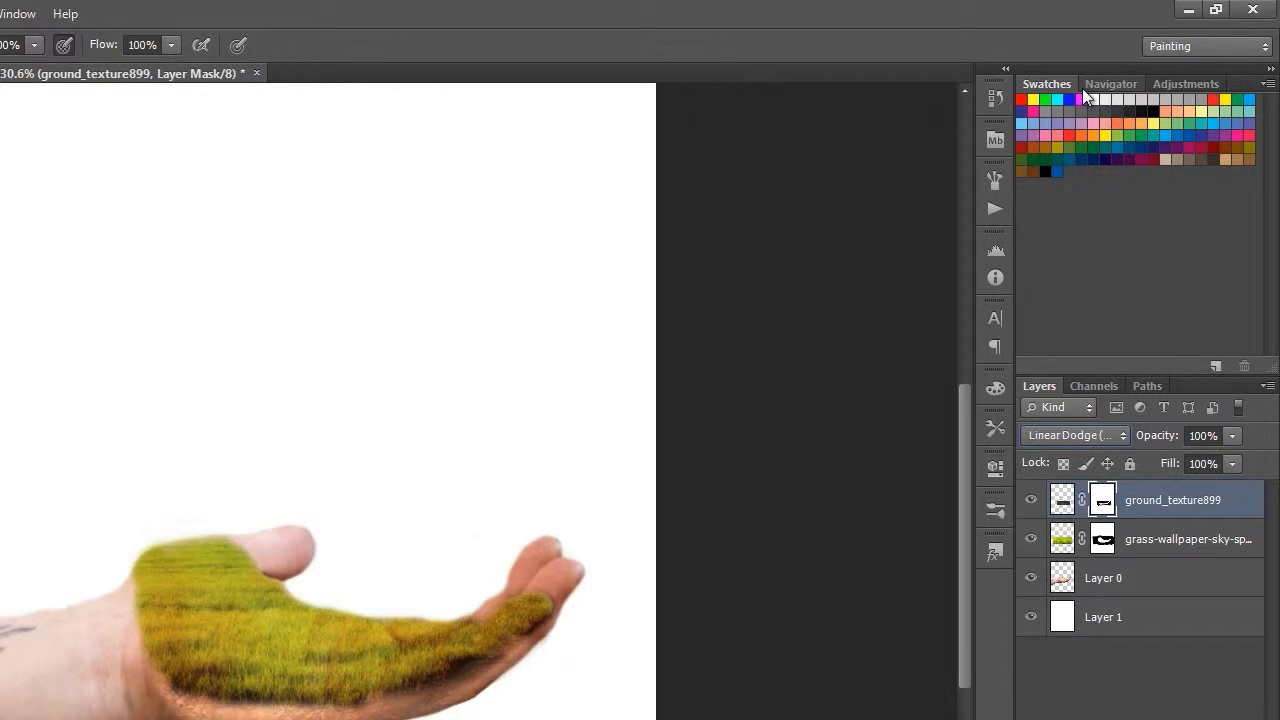
pyautogui.press('Down')
pyautogui.press('Down')
pyautogui.press('Down')
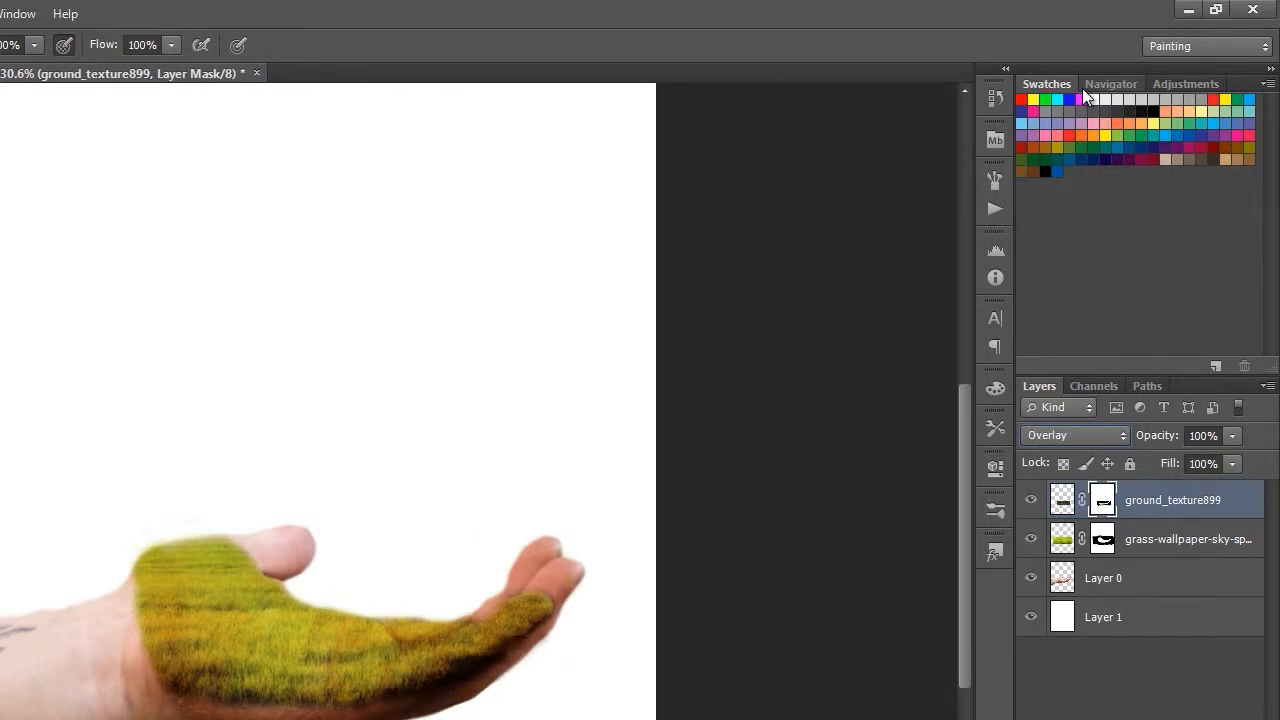
pyautogui.press('Up')
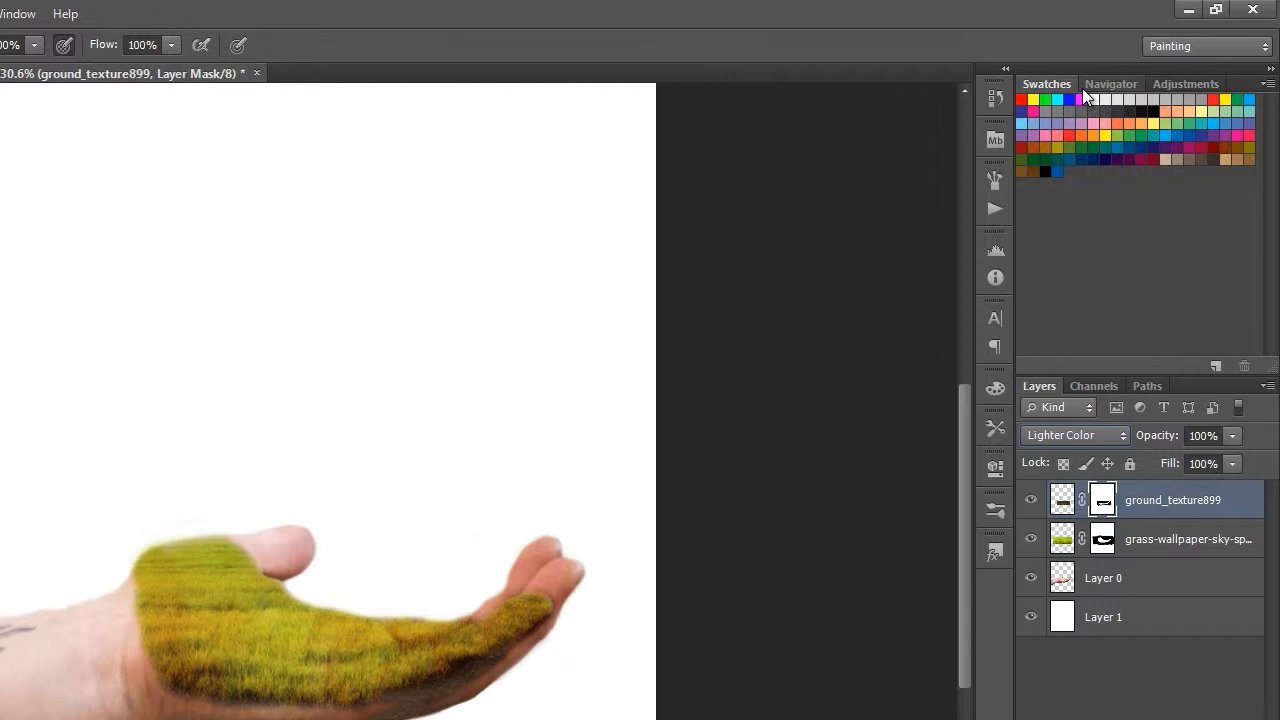
pyautogui.press('Down')
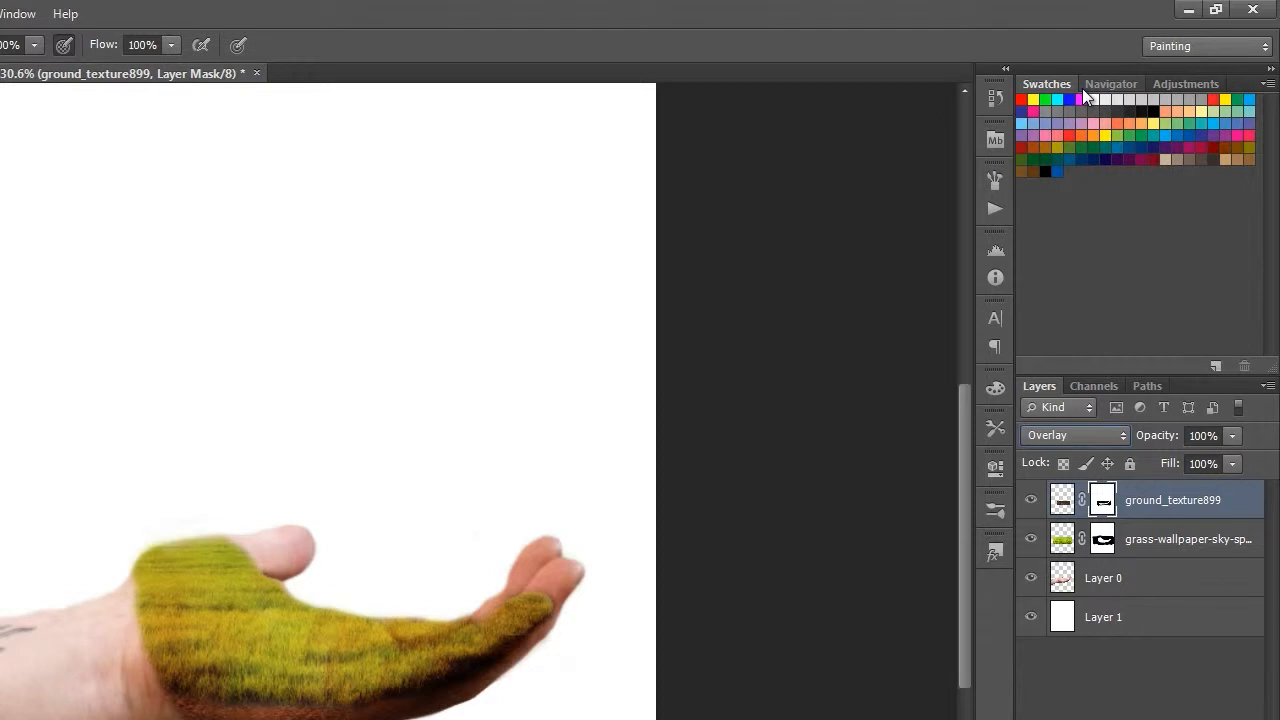
pyautogui.press('Down')
pyautogui.press('Down')
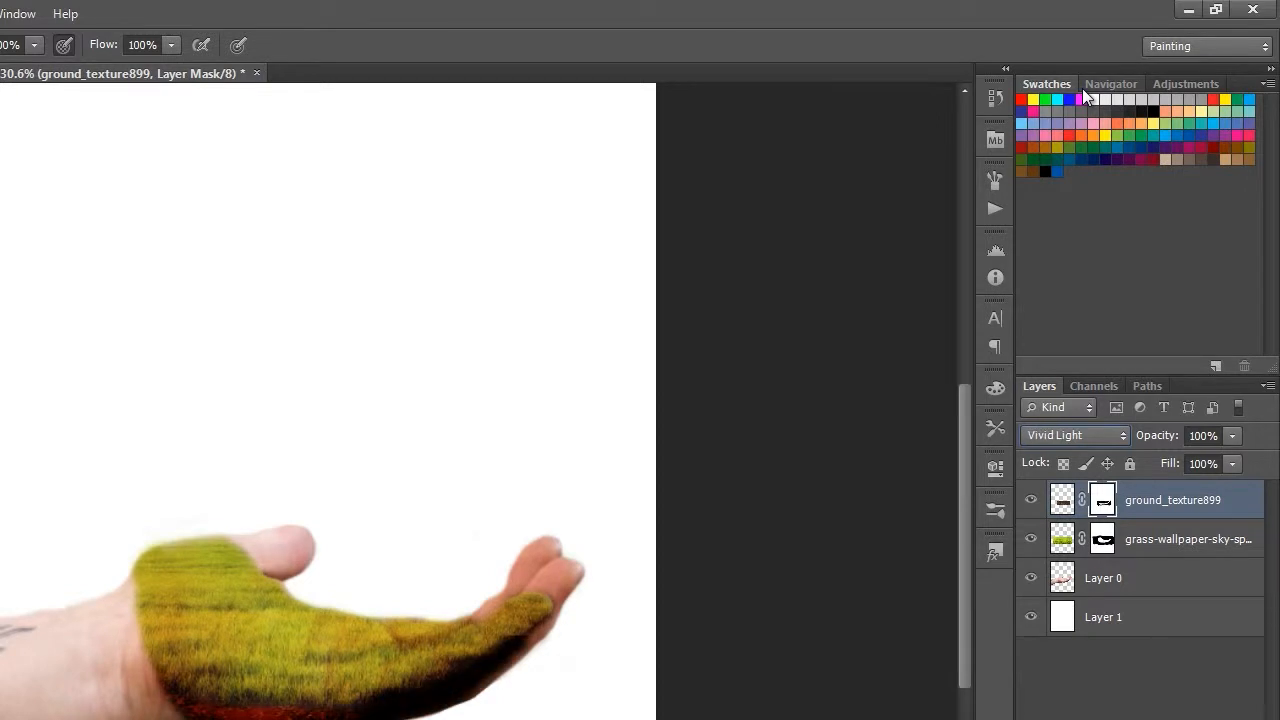
pyautogui.press('Up')
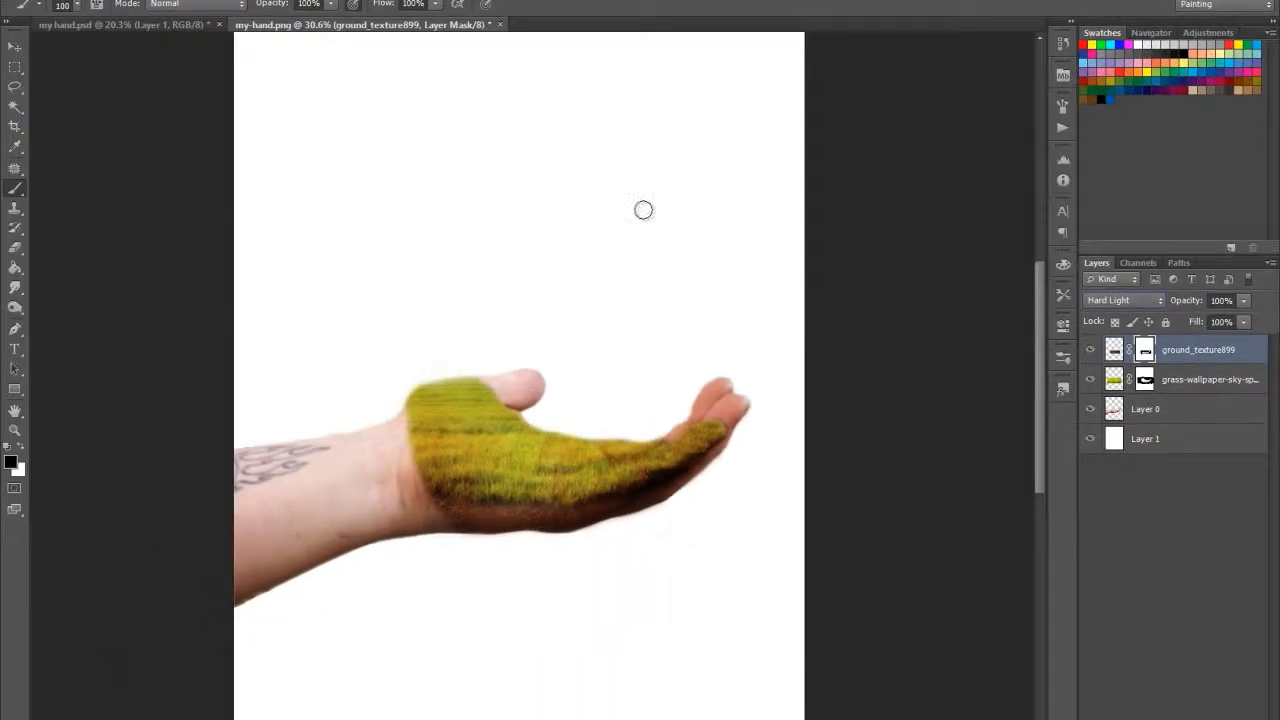
# Step: Undo the stray brush dab on the ground texture's mask near the underside of the palm and check the whole composite
pyautogui.scroll(8, 637, 403)
pyautogui.scroll(-4, 412, 443)
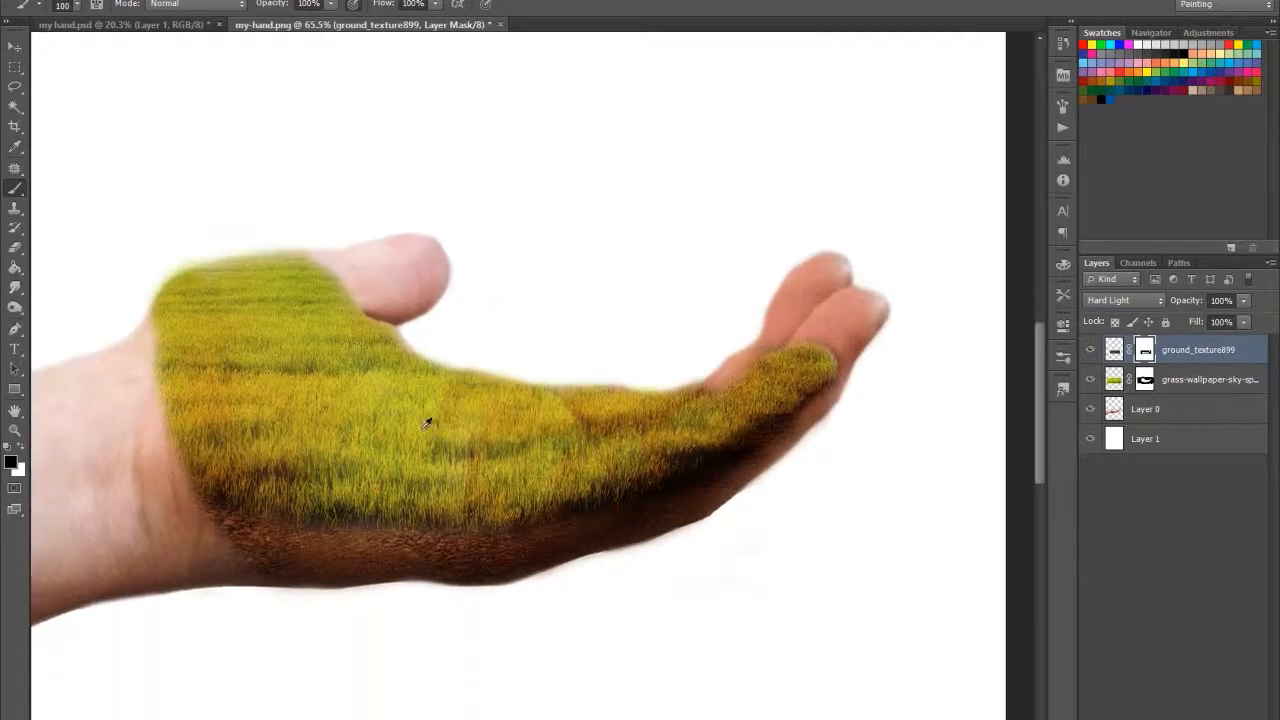
pyautogui.scroll(2, 370, 415)
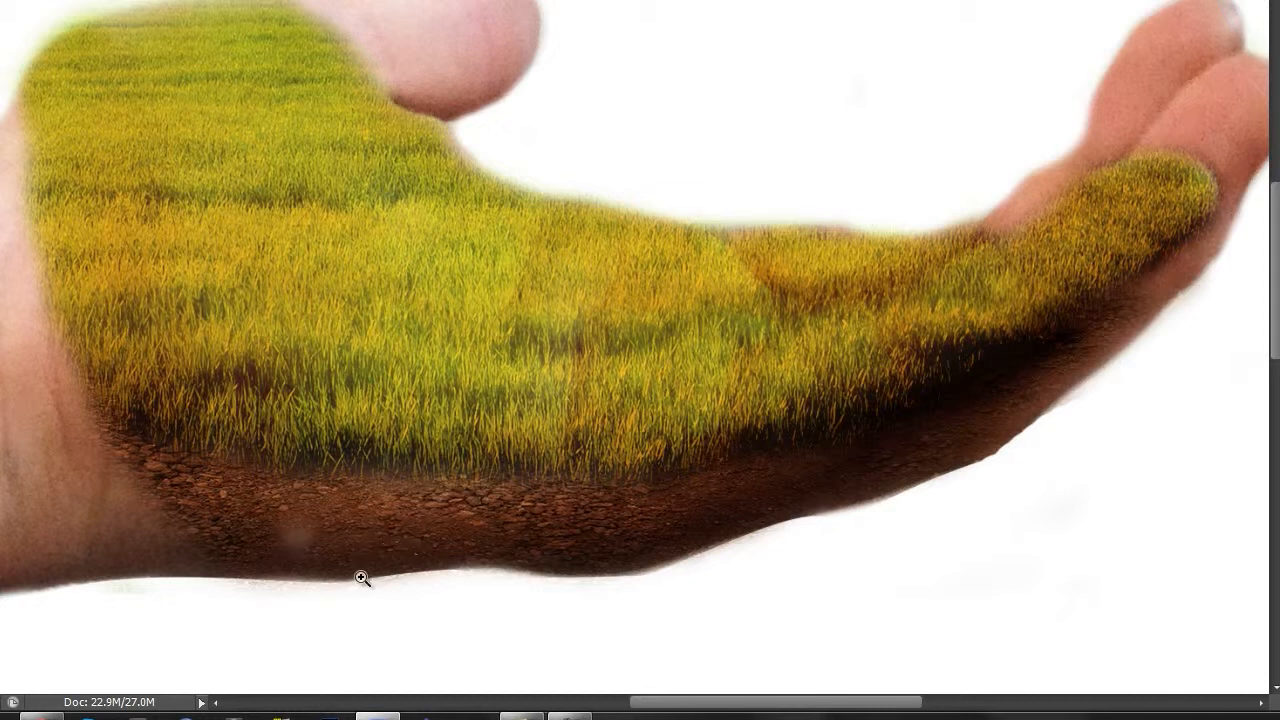
pyautogui.hotkey('ctrl', 'z')
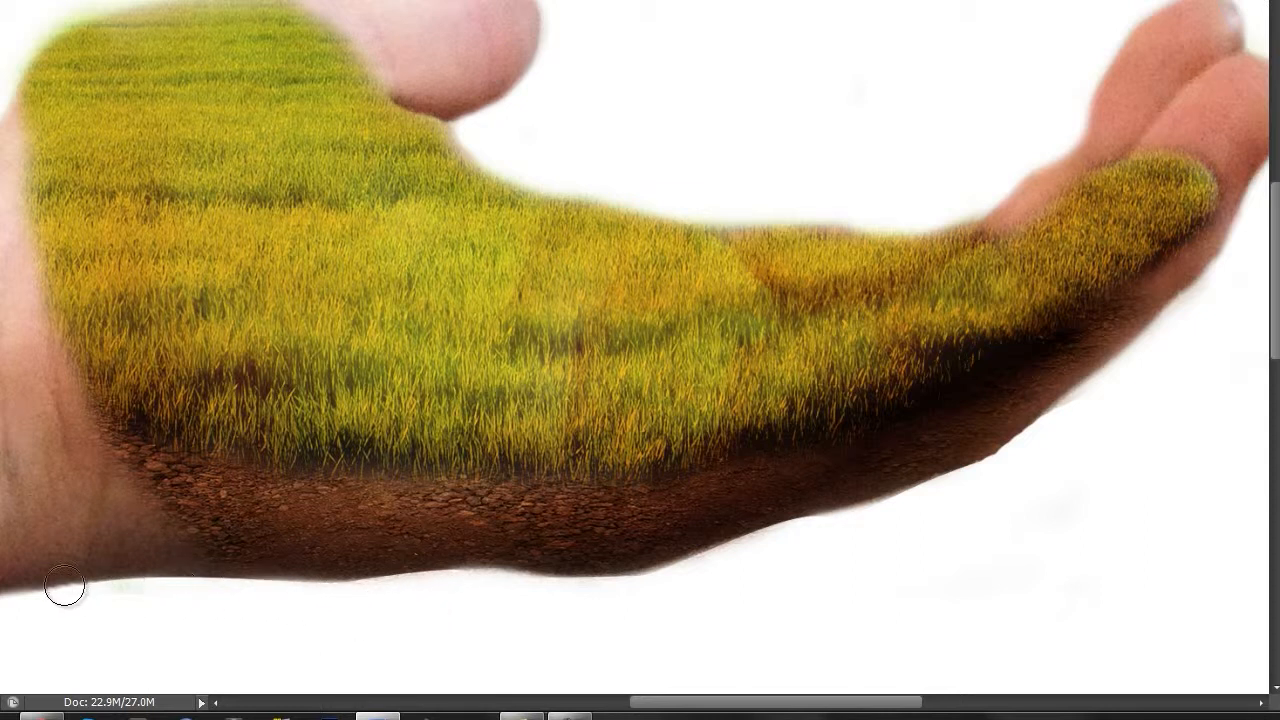
pyautogui.scroll(-5, 750, 465)
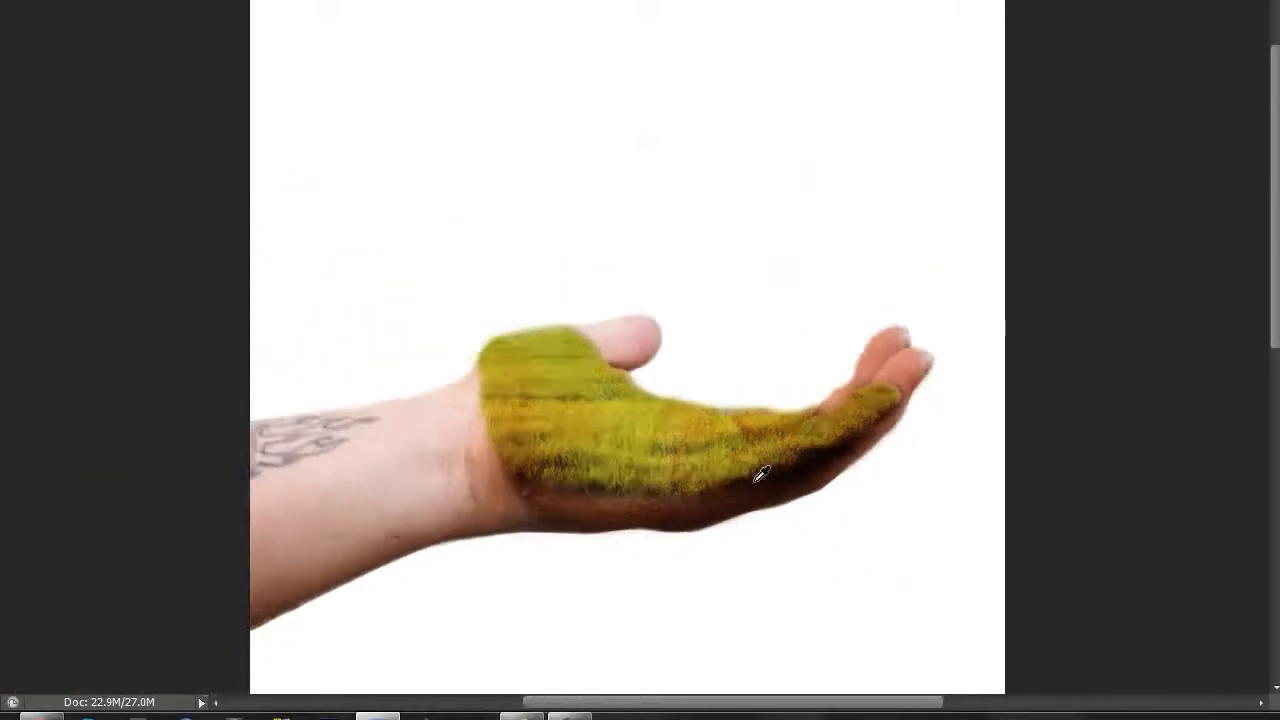
pyautogui.scroll(1, 751, 475)
pyautogui.scroll(-3, 751, 475)
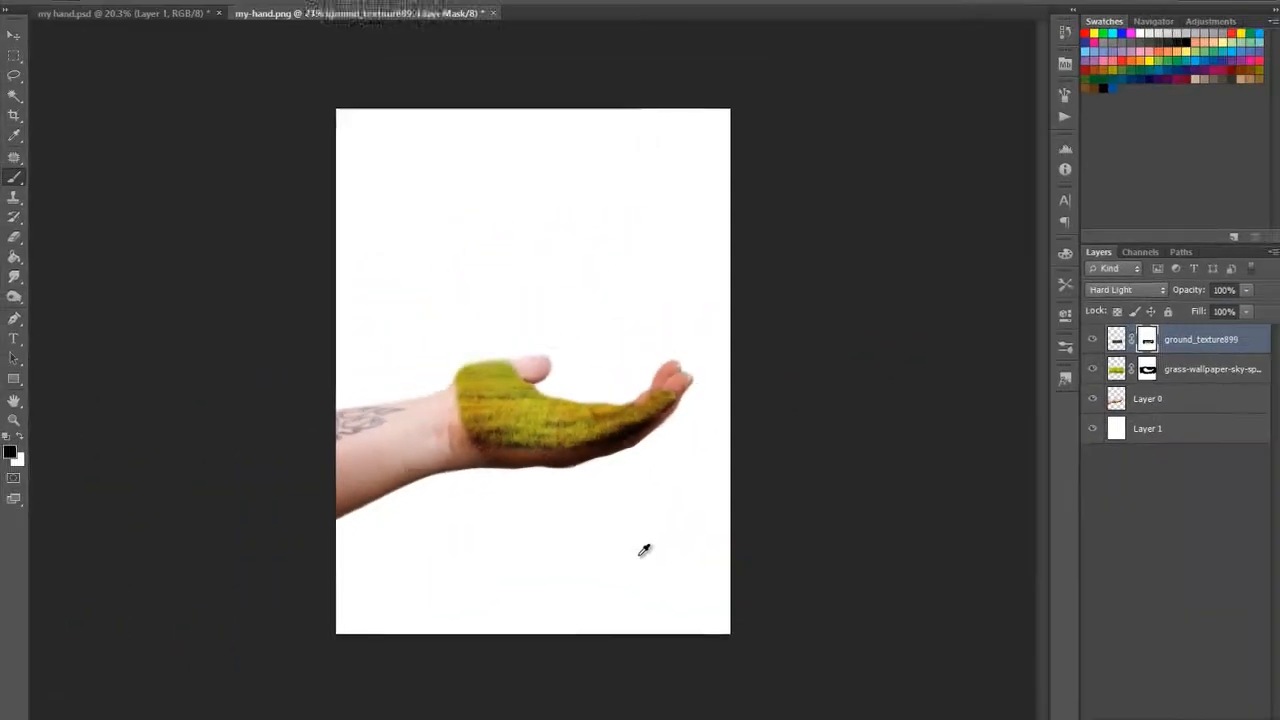
pyautogui.scroll(3, 751, 475)
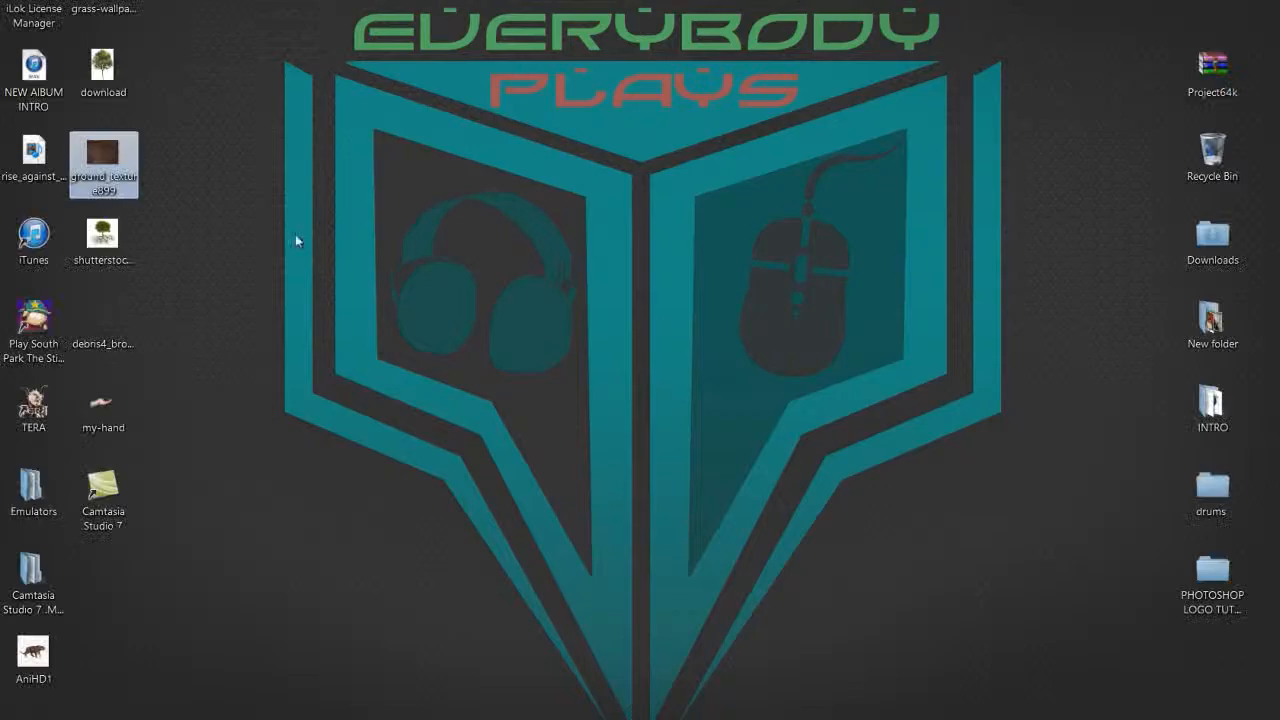
# Step: Switch to the web browser, open Google Images and search for "waterfall"
pyautogui.click(128, 327)
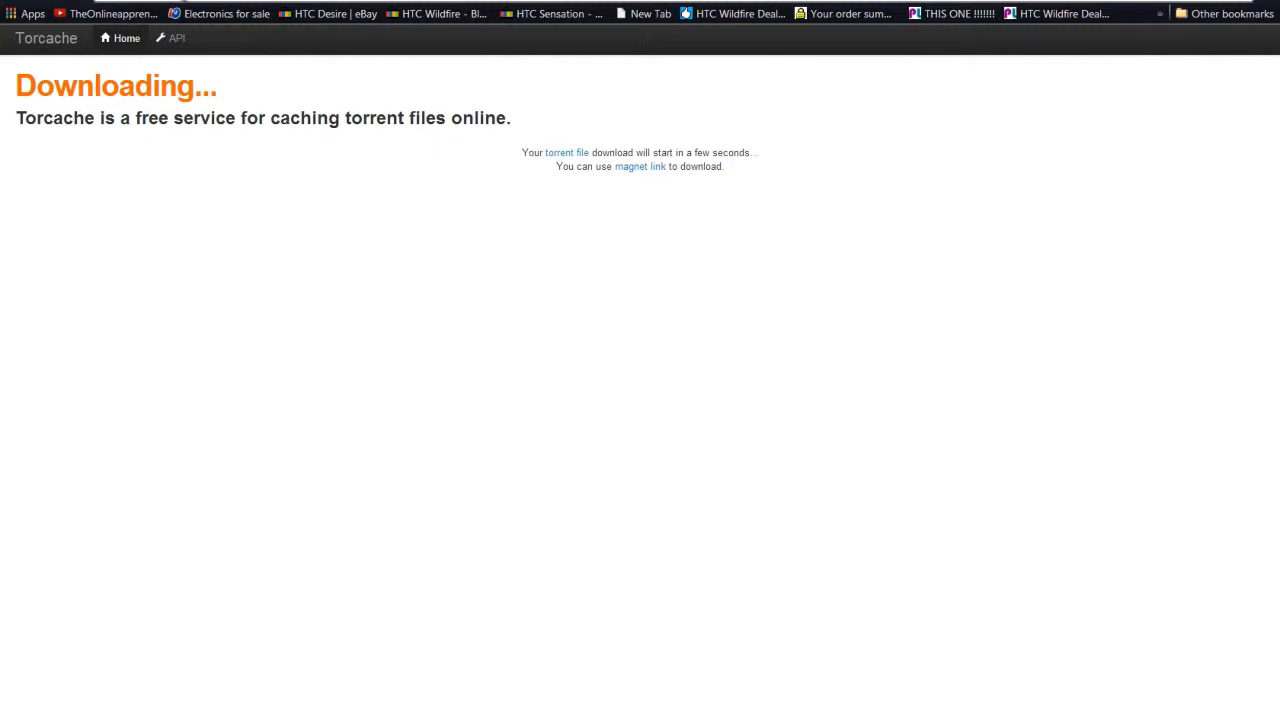
pyautogui.write('go')
pyautogui.press('Return')
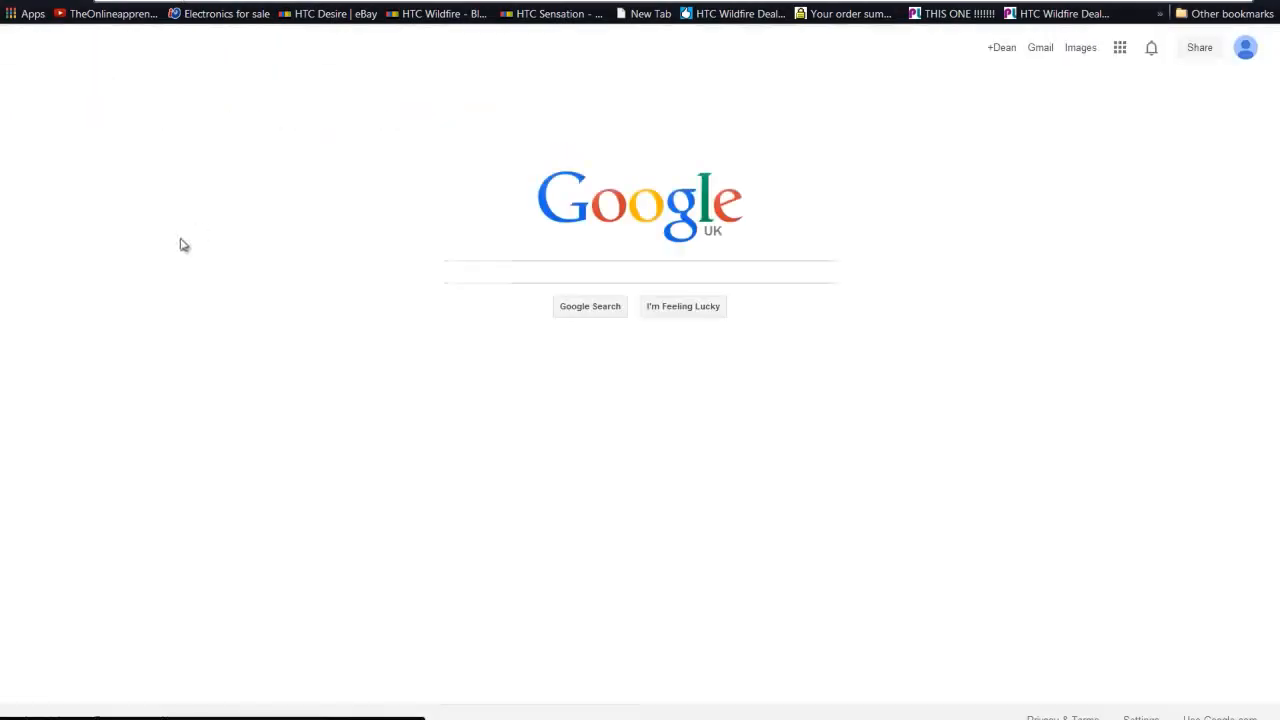
pyautogui.click(1082, 48)
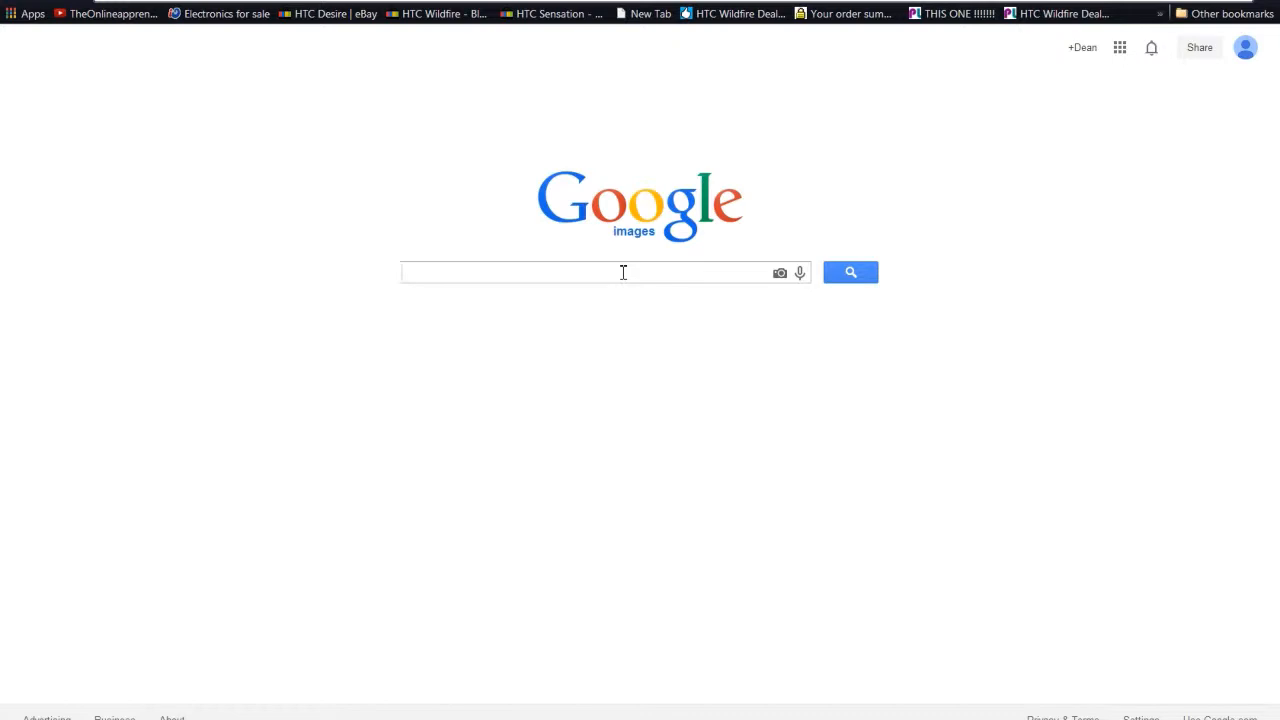
pyautogui.write('waterfall')
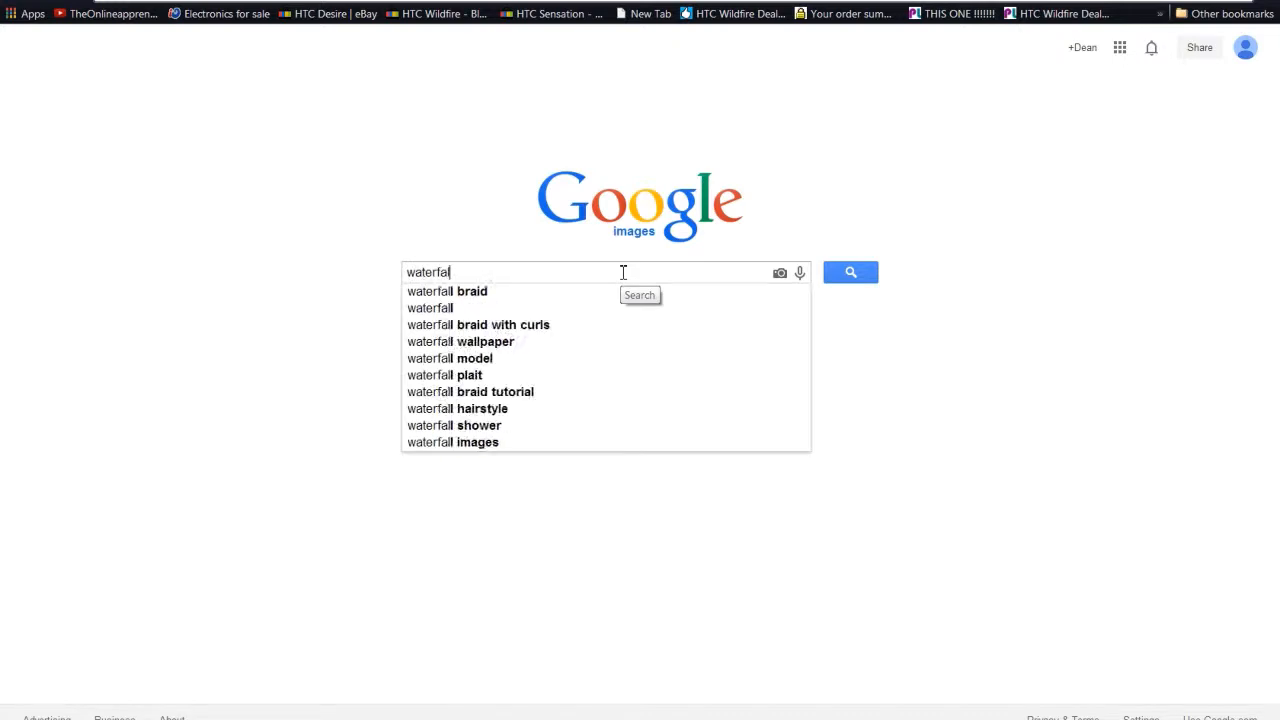
pyautogui.press('Return')
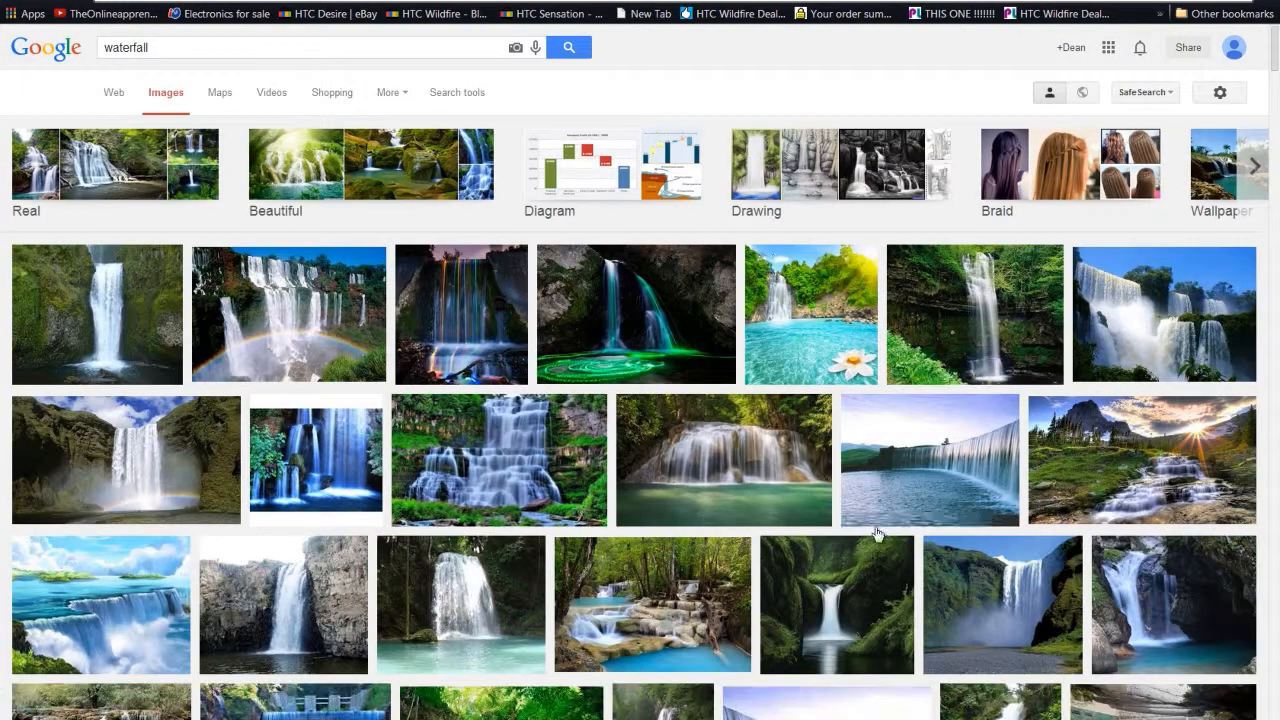
# Step: Look through the waterfall image results for a picture that suits the hand landscape
pyautogui.scroll(-3, 975, 347)
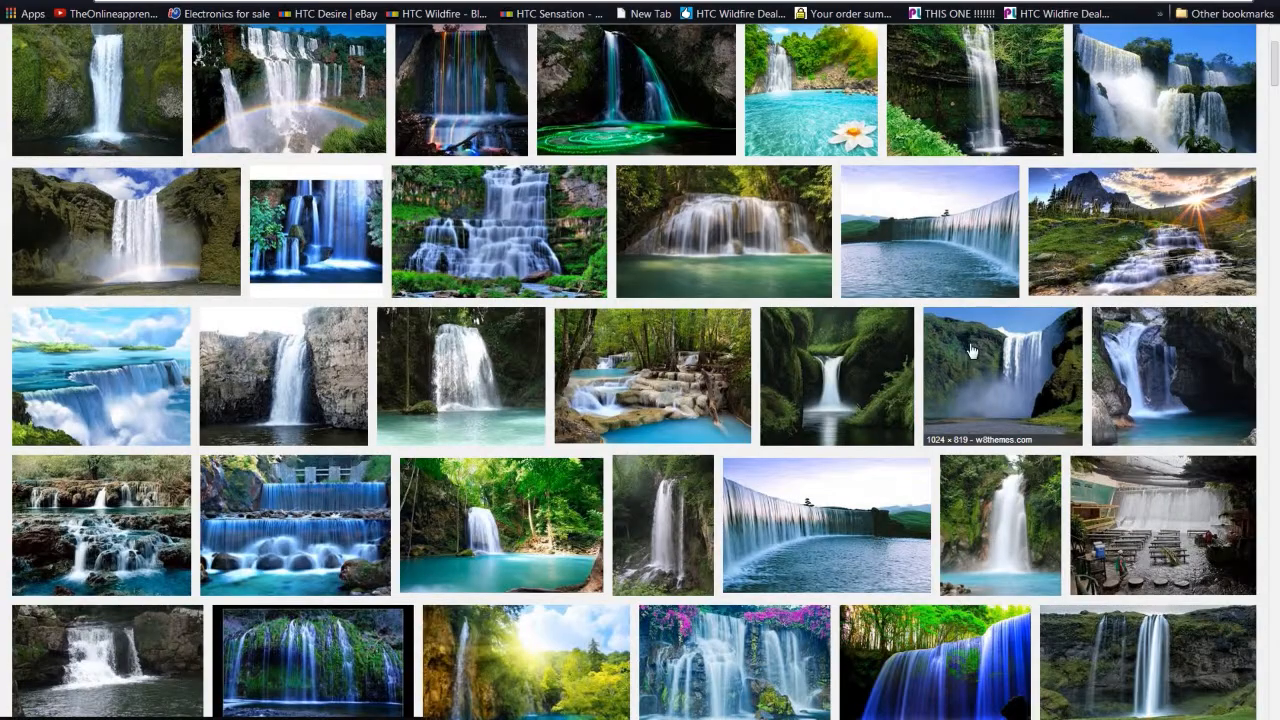
pyautogui.scroll(-4, 975, 350)
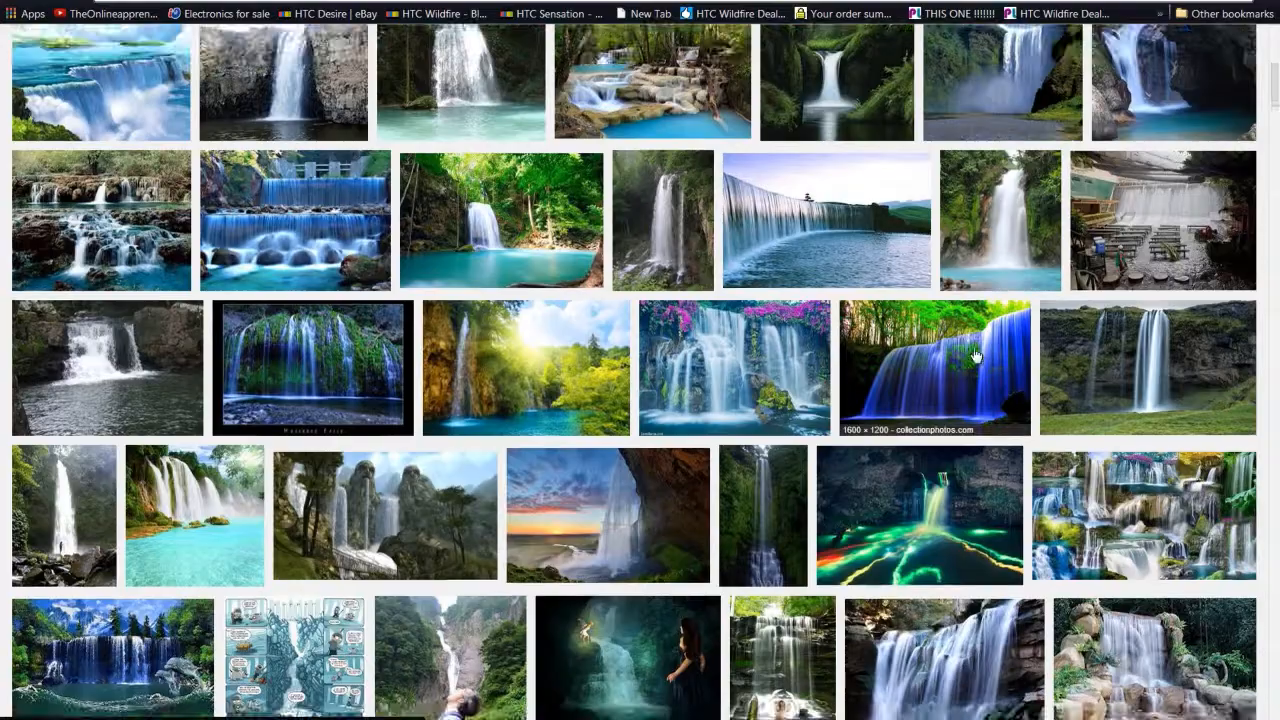
pyautogui.scroll(-3, 978, 357)
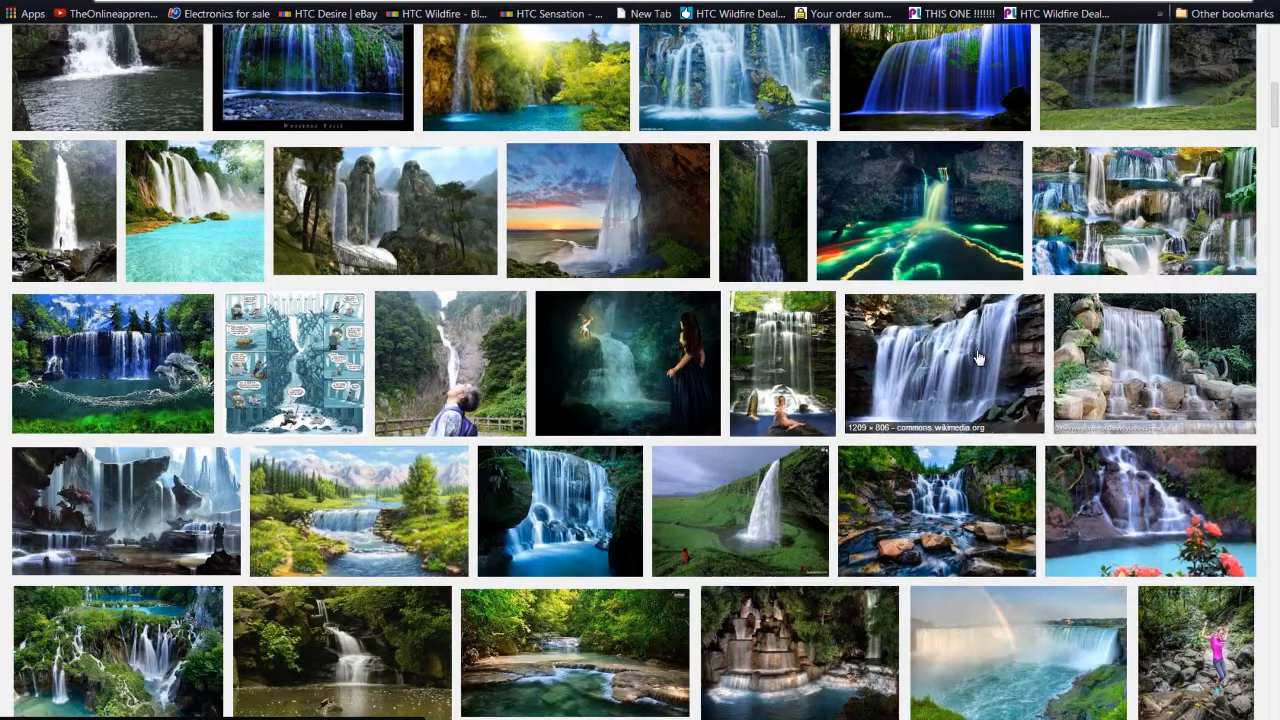
pyautogui.scroll(-3, 906, 352)
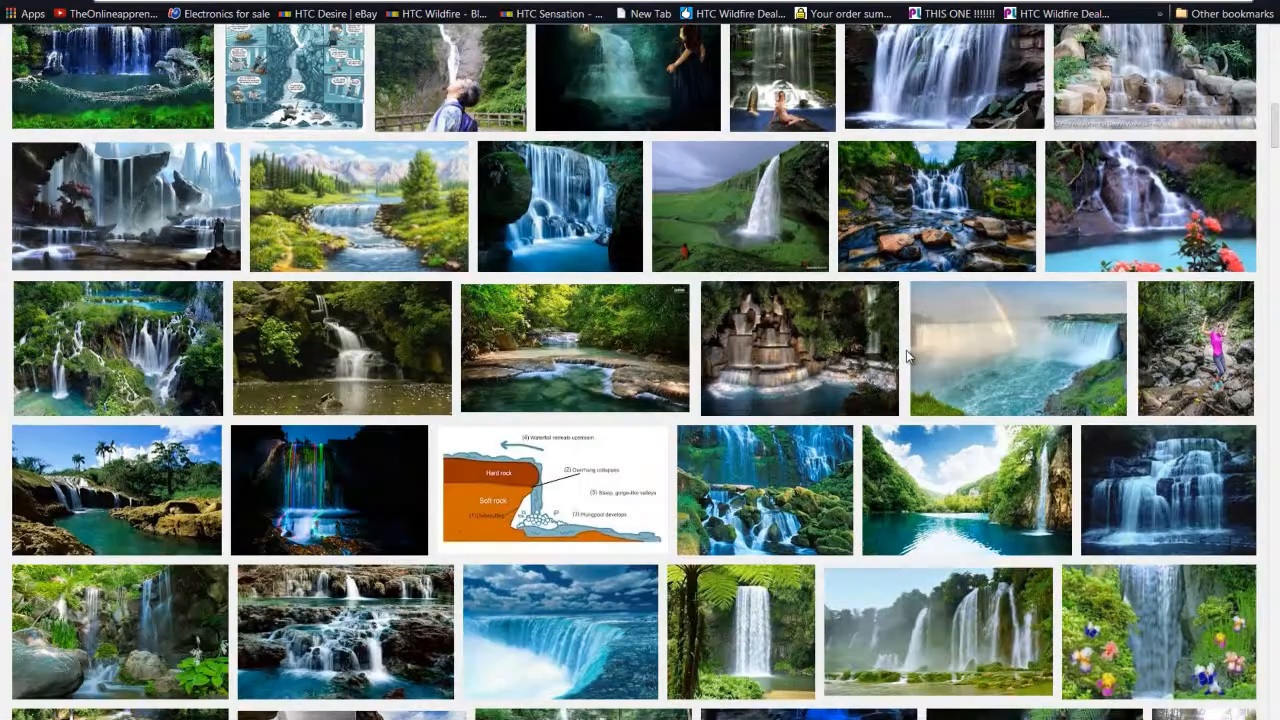
pyautogui.scroll(15, 906, 350)
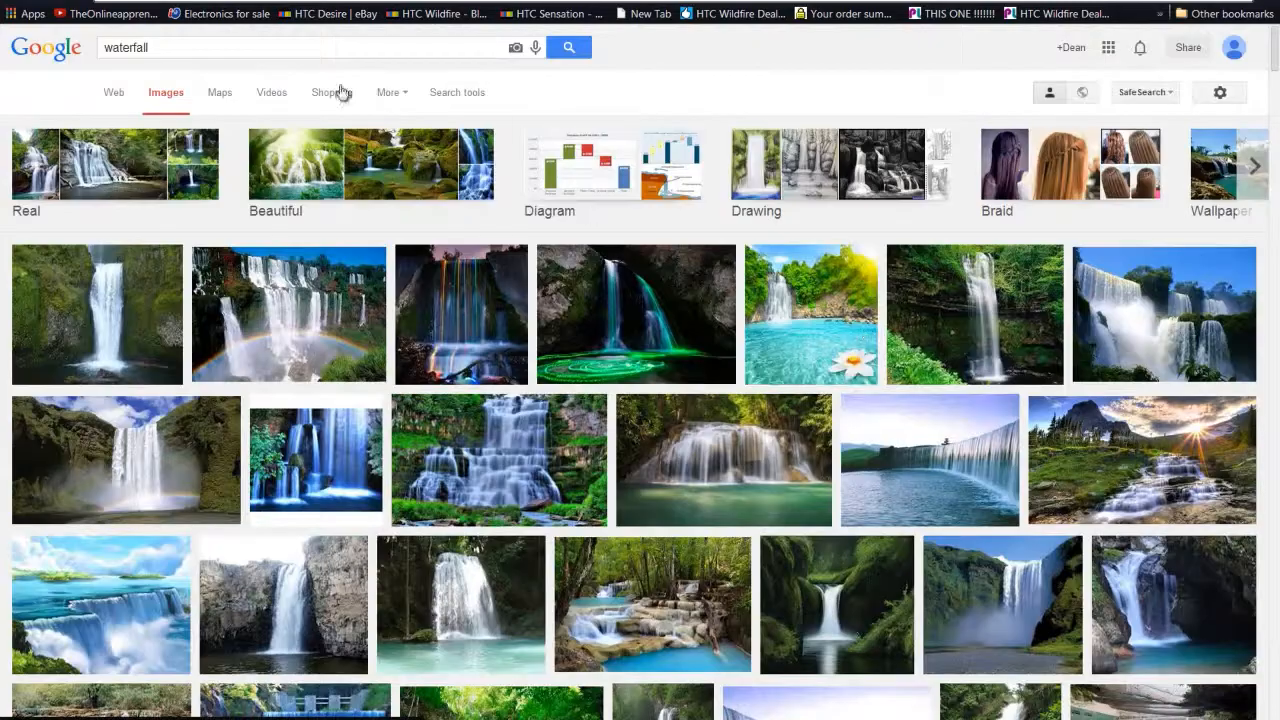
# Step: Open the first waterfall result, copy its image, switch back to Photoshop and paste it into my-hand.png as a new layer
pyautogui.click(170, 288)
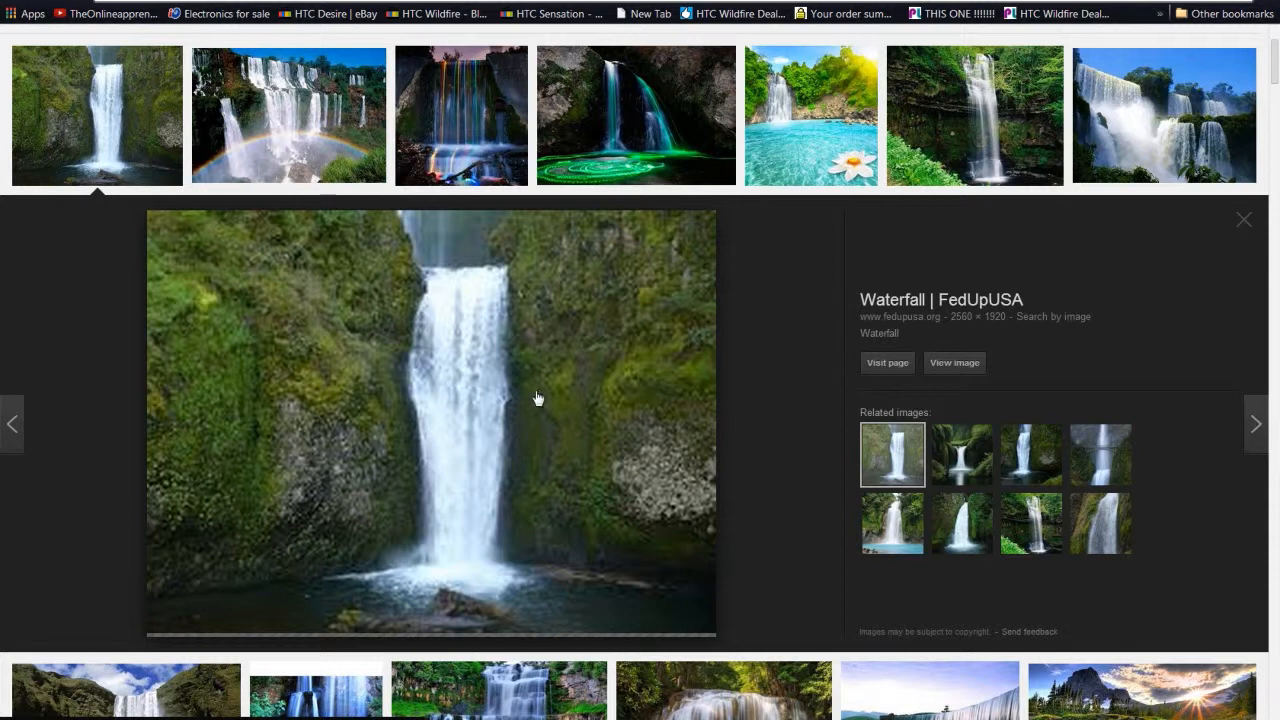
pyautogui.rightClick(568, 333)
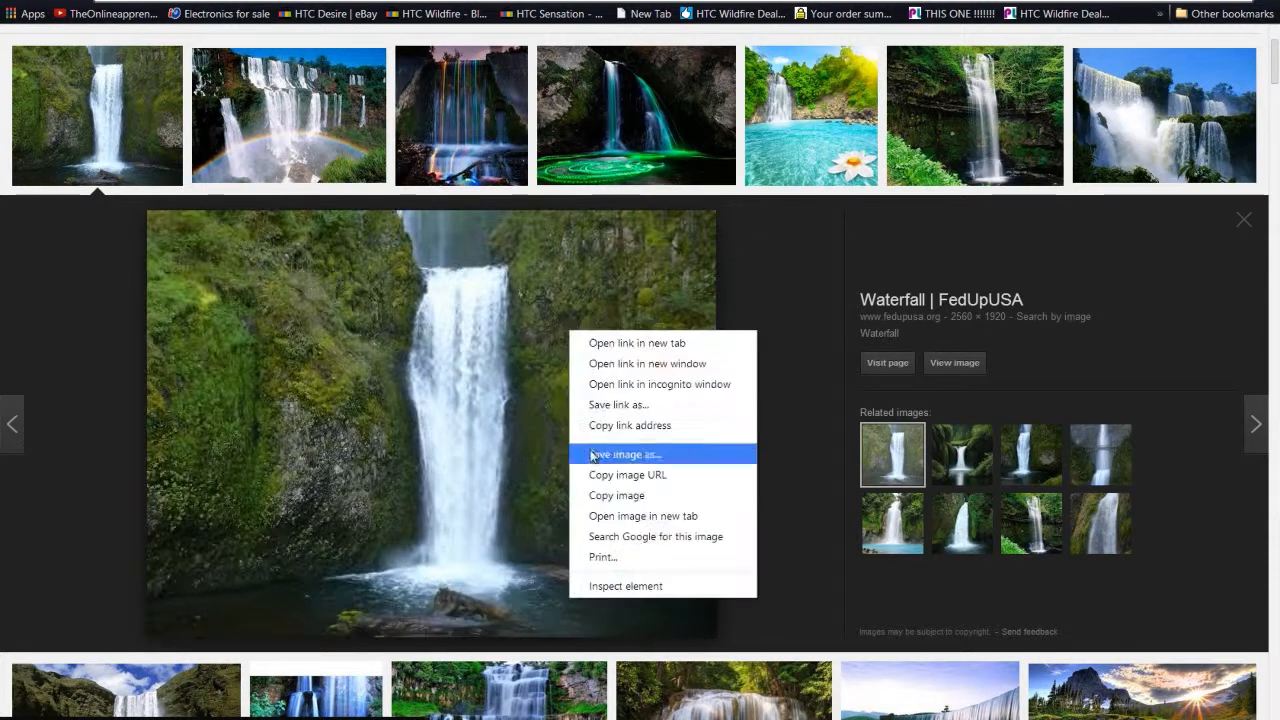
pyautogui.click(614, 497)
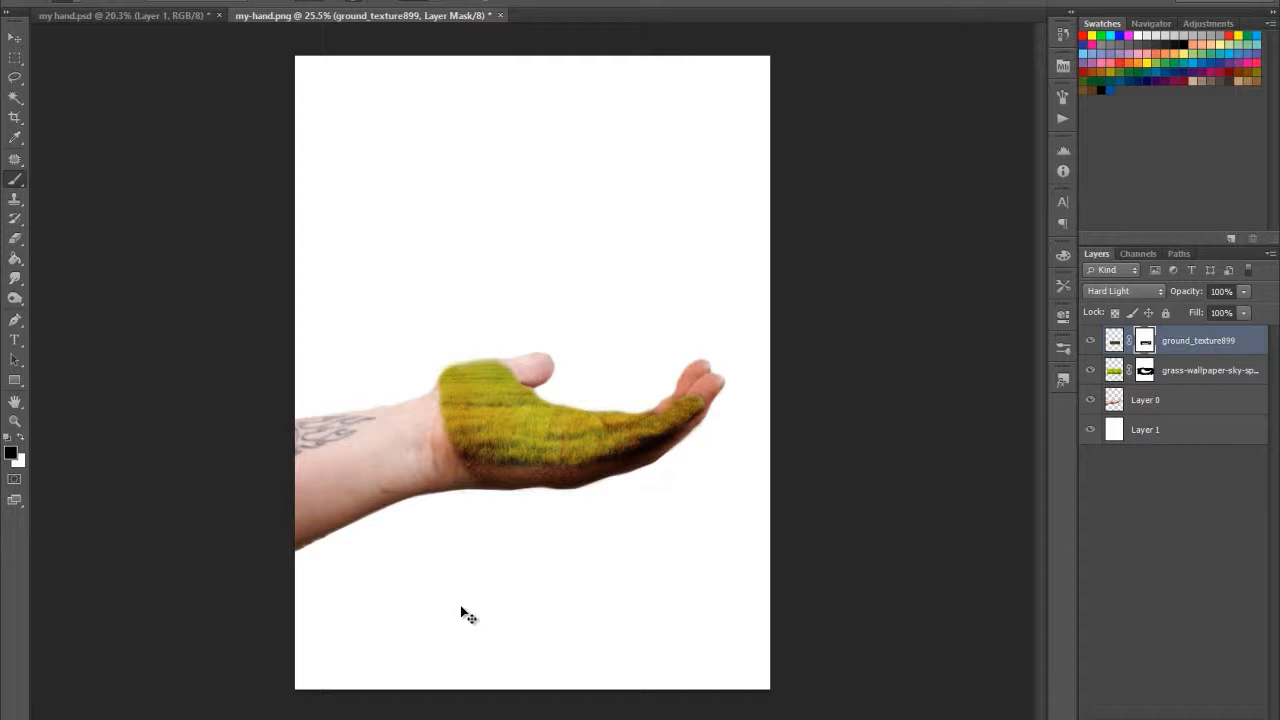
pyautogui.hotkey('ctrl', 'v')
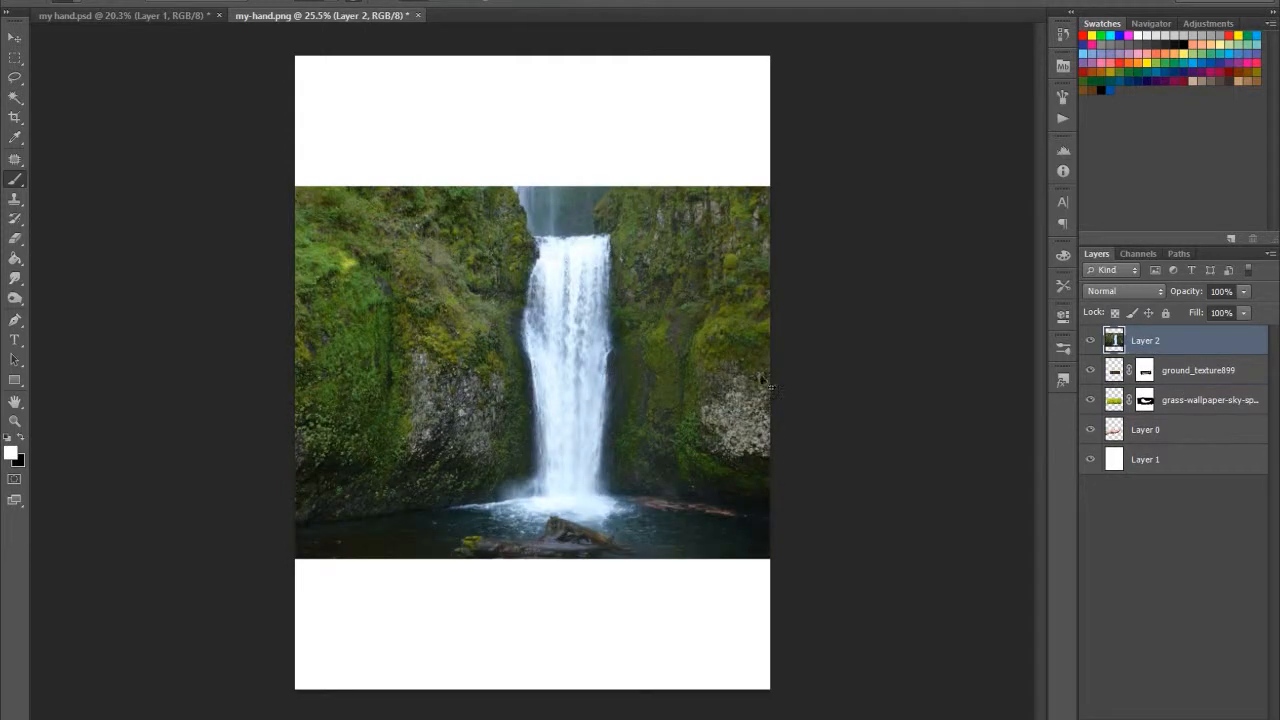
# Step: Free-transform the pasted waterfall layer, narrowing it to match the width of the canvas
pyautogui.hotkey('ctrl', 'y')
pyautogui.hotkey('ctrl', 't')
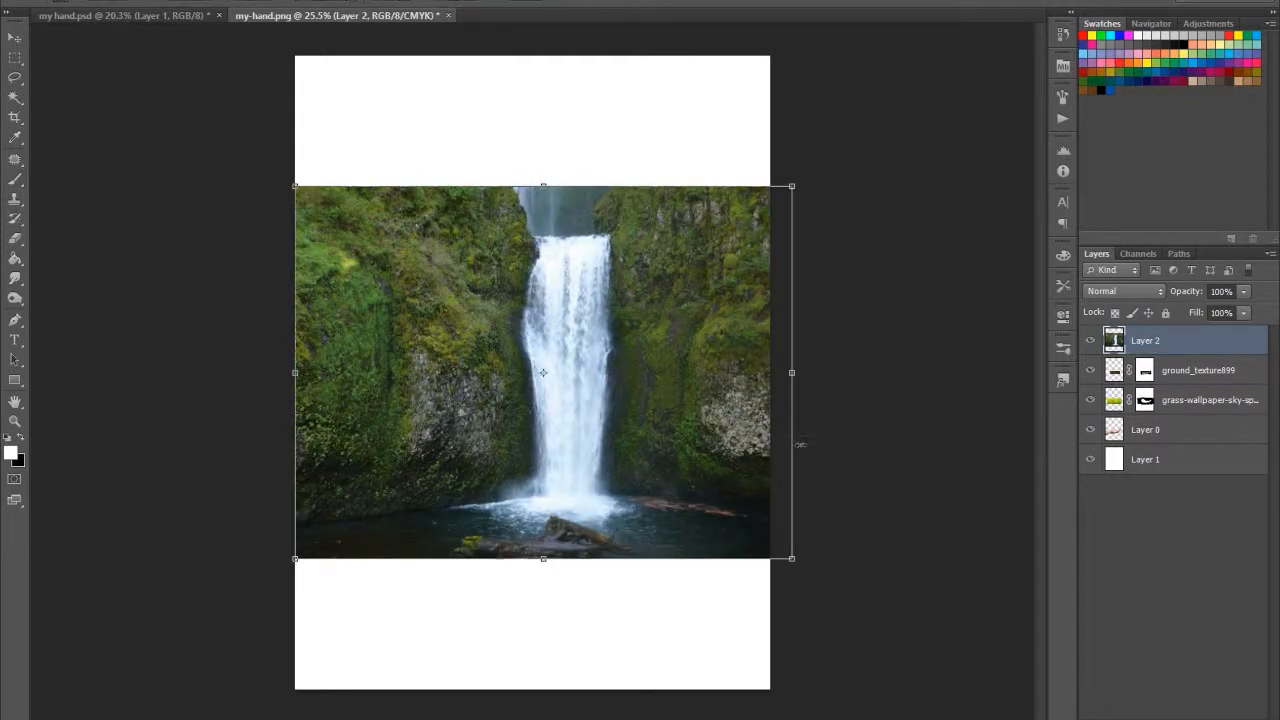
pyautogui.moveTo(783, 374); pyautogui.dragTo(763, 374)
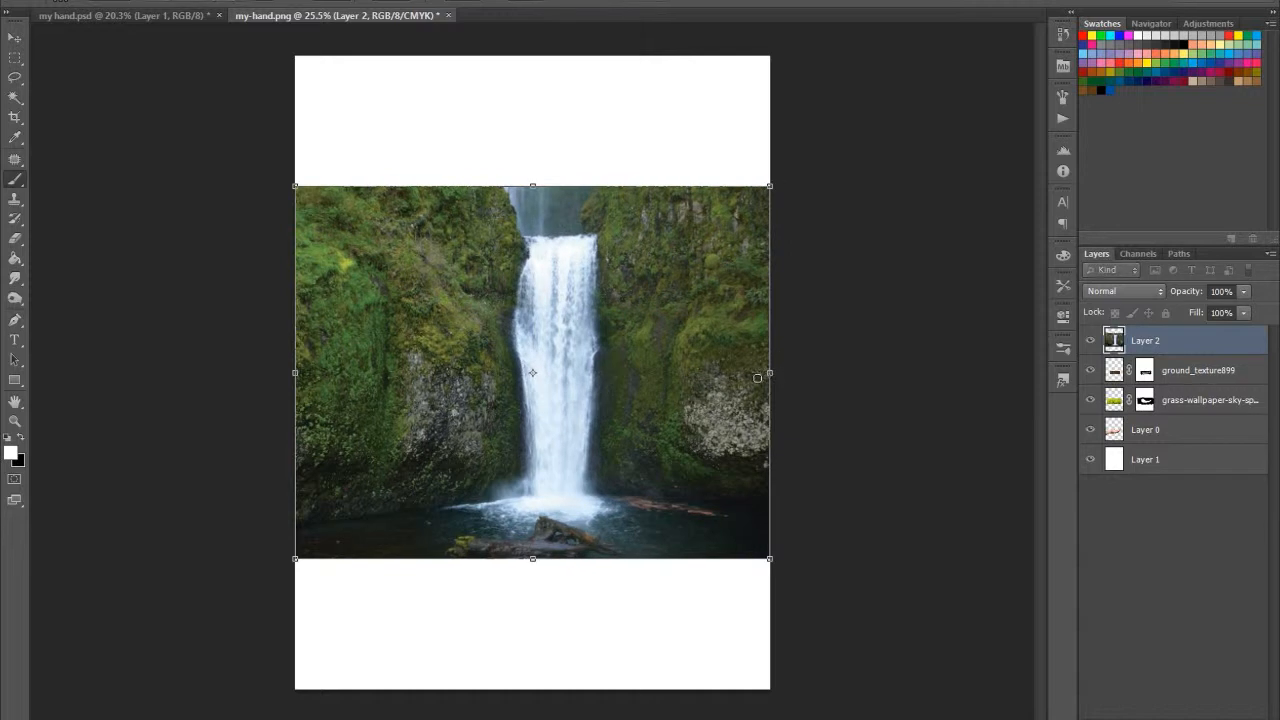
pyautogui.press('Return')
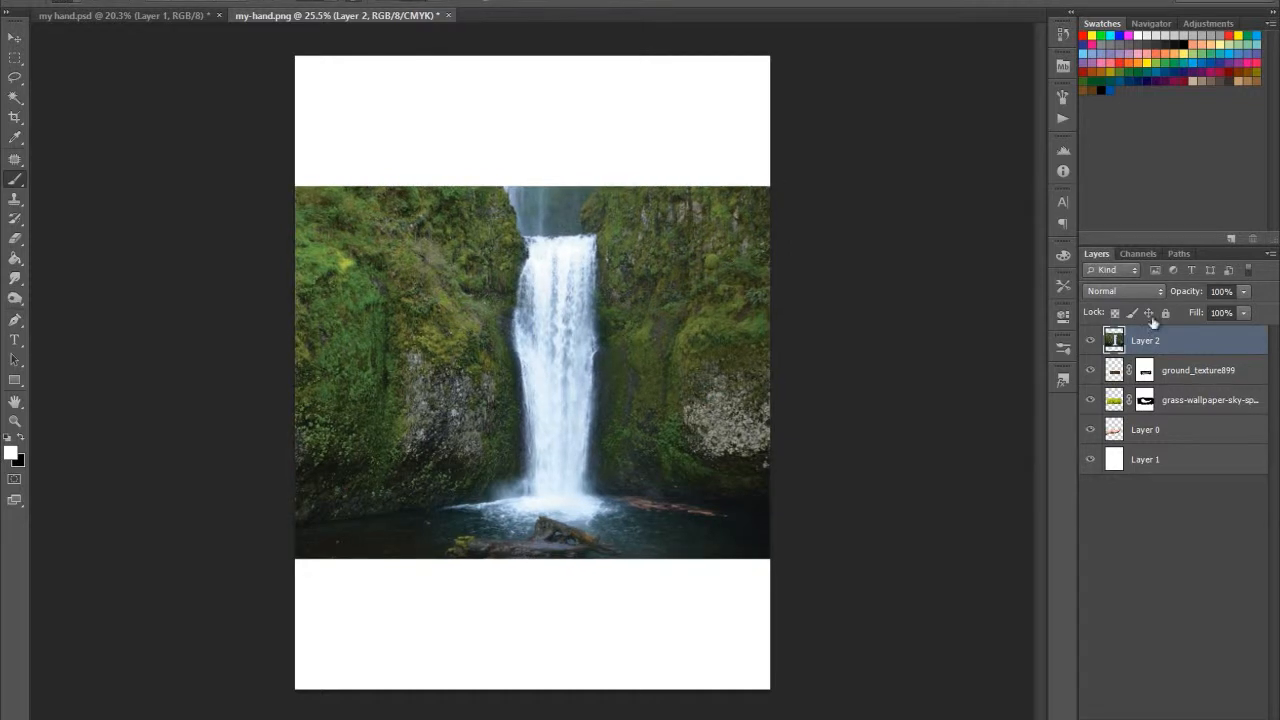
# Step: Cut away the rock walls, sky and pool around the waterfall with rectangular selections, leaving only a narrow vertical strip of water
pyautogui.moveTo(296, 98); pyautogui.dragTo(505, 566)
pyautogui.press('Delete')
pyautogui.moveTo(845, 131); pyautogui.dragTo(605, 569)
pyautogui.press('Delete')
pyautogui.moveTo(460, 142); pyautogui.dragTo(628, 228)
pyautogui.click(597, 371)
pyautogui.press('Delete')
pyautogui.moveTo(443, 506); pyautogui.dragTo(640, 588)
pyautogui.press('Delete')
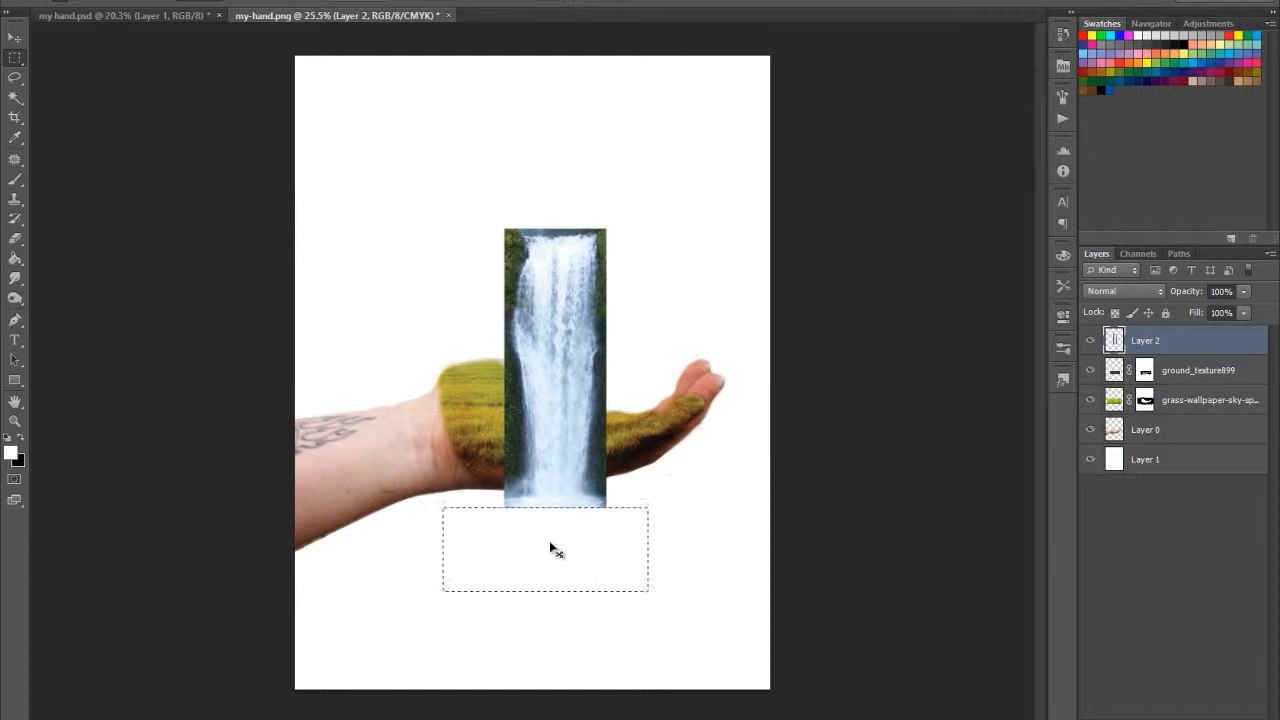
# Step: Erase the remaining rock along both sides of the waterfall's lower half using a soft 125 px eraser
pyautogui.press('e')
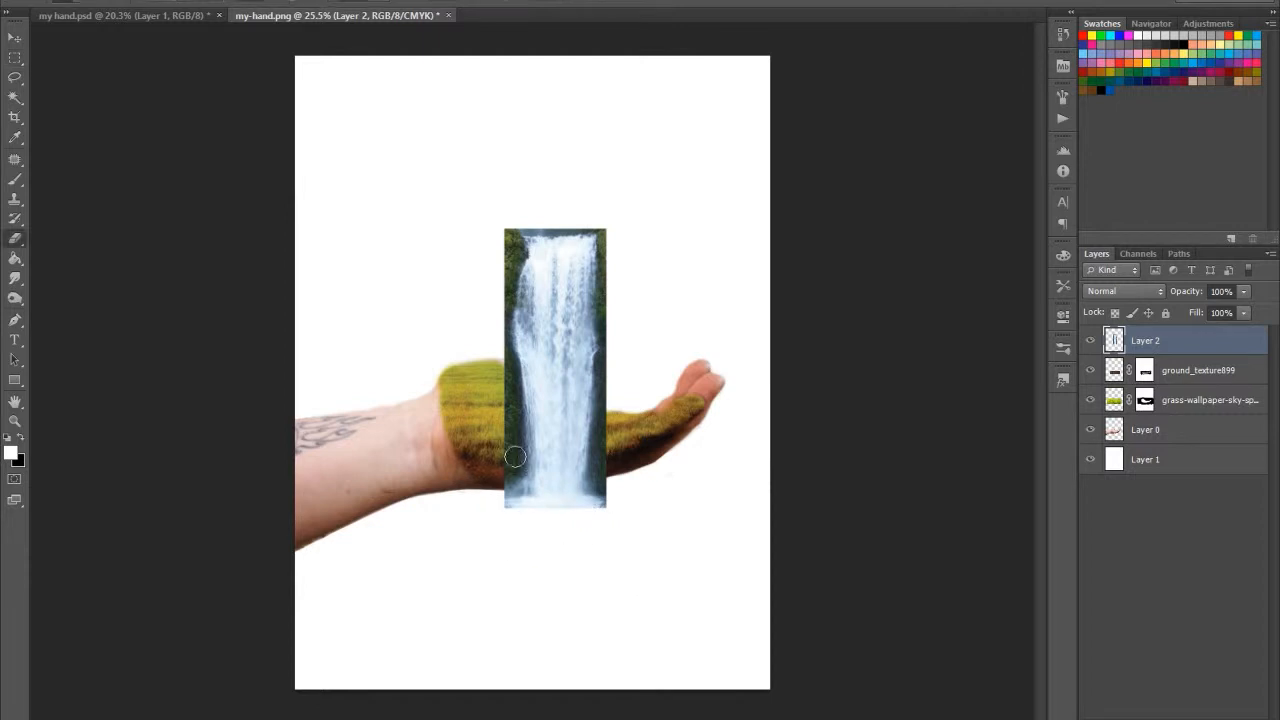
pyautogui.scroll(4, 505, 440)
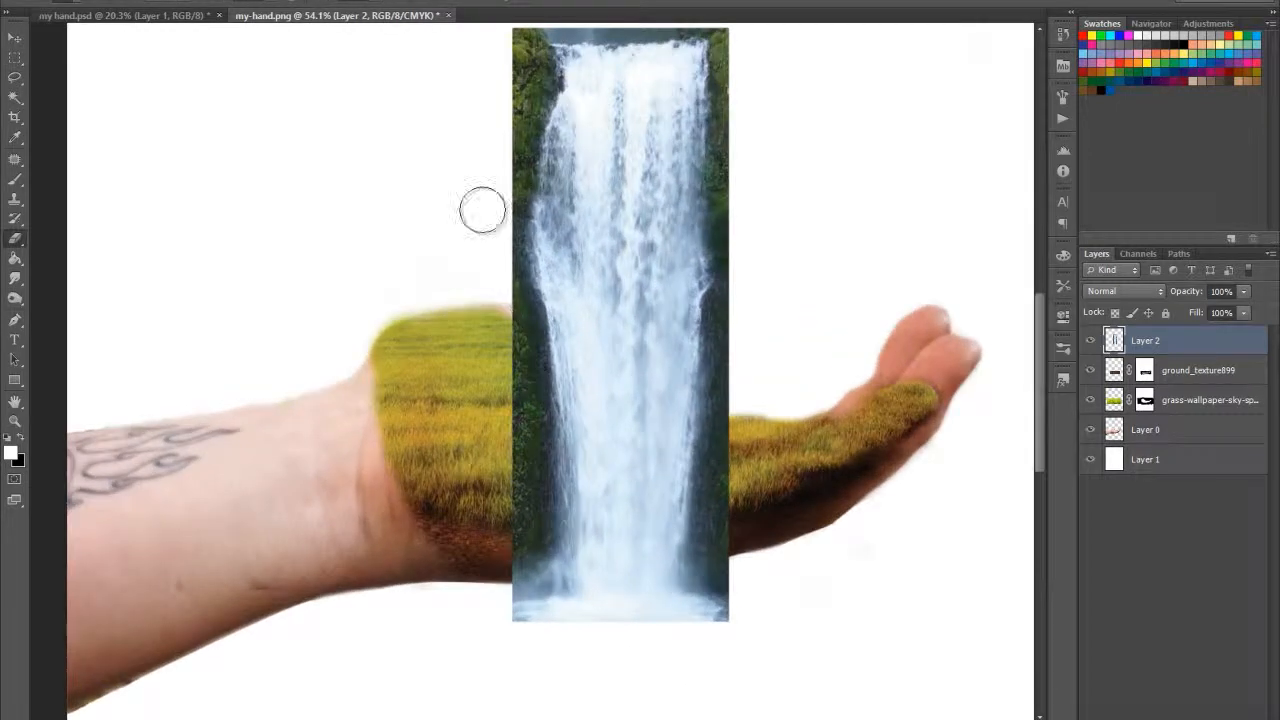
pyautogui.scroll(2, 505, 300)
pyautogui.rightClick(445, 488)
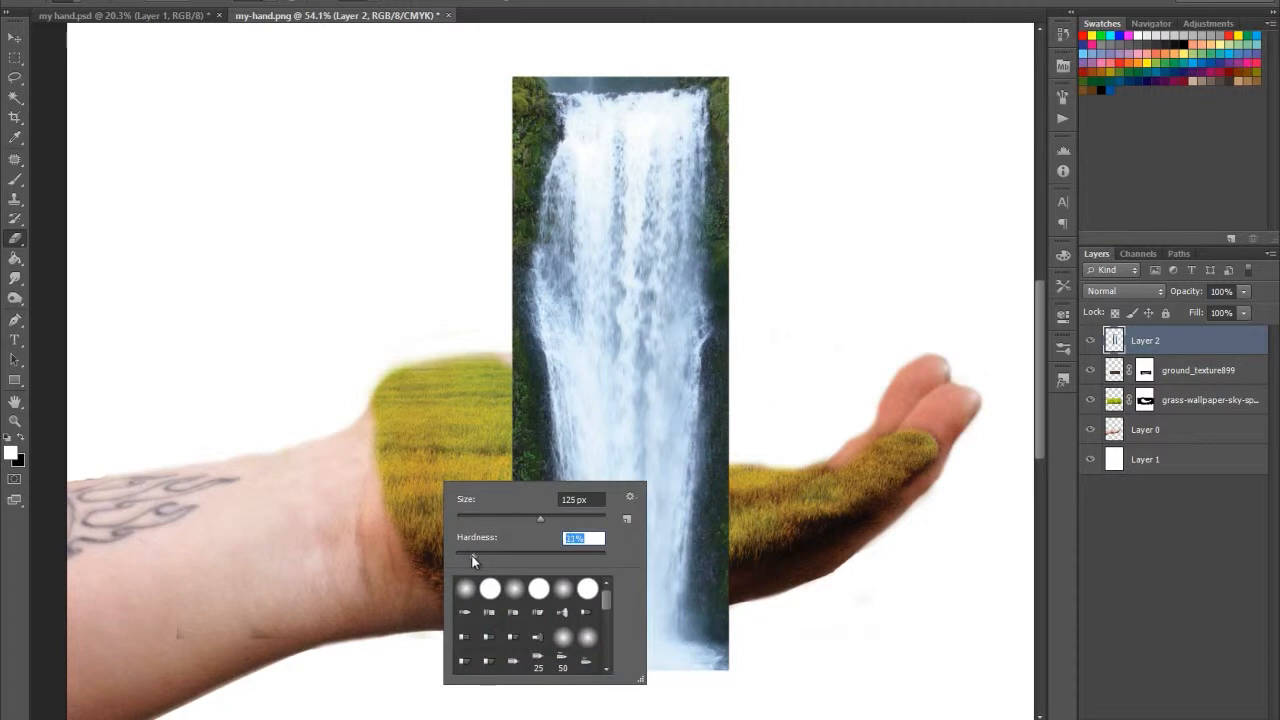
pyautogui.press('Return')
pyautogui.moveTo(738, 648)
pyautogui.mouseDown()
pyautogui.moveTo(739, 582)
pyautogui.moveTo(712, 616)
pyautogui.moveTo(720, 682)
pyautogui.moveTo(705, 654)
pyautogui.moveTo(711, 618)
pyautogui.mouseUp()
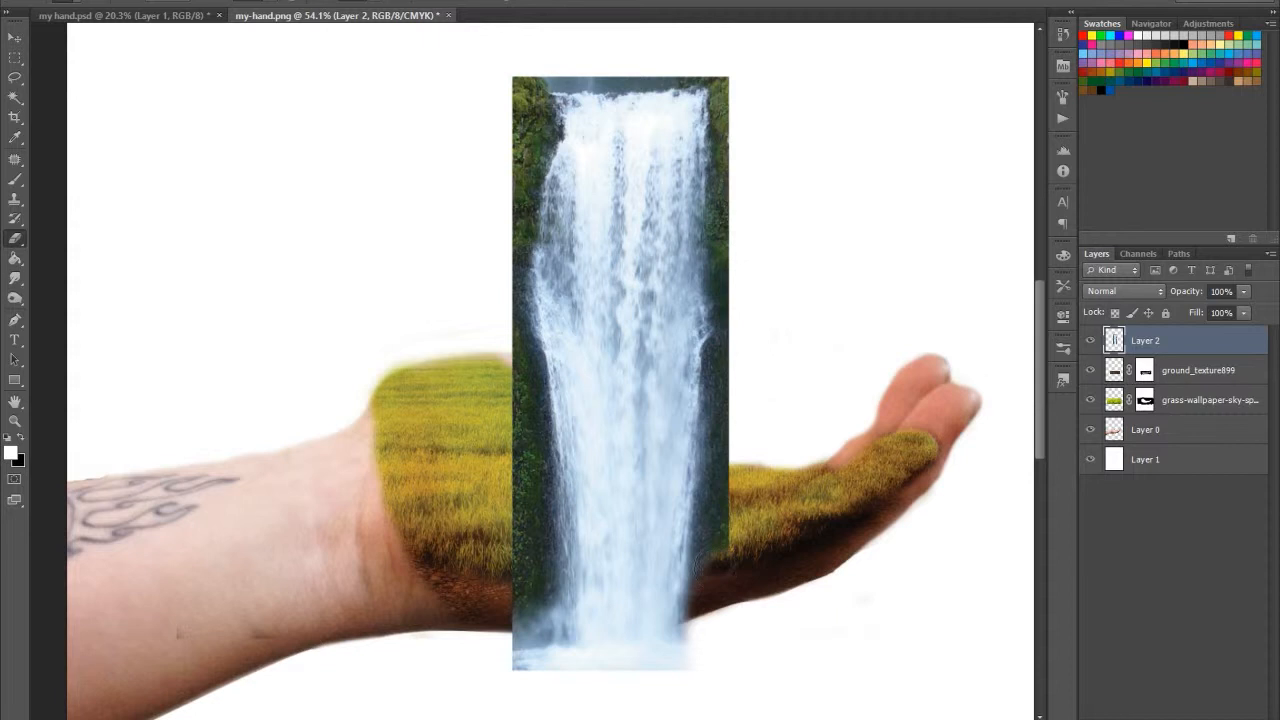
pyautogui.moveTo(708, 560)
pyautogui.mouseDown()
pyautogui.moveTo(723, 363)
pyautogui.moveTo(722, 461)
pyautogui.mouseUp()
pyautogui.moveTo(685, 590)
pyautogui.mouseDown()
pyautogui.moveTo(706, 654)
pyautogui.moveTo(637, 686)
pyautogui.moveTo(529, 677)
pyautogui.moveTo(507, 630)
pyautogui.moveTo(522, 565)
pyautogui.moveTo(513, 380)
pyautogui.moveTo(536, 541)
pyautogui.mouseUp()
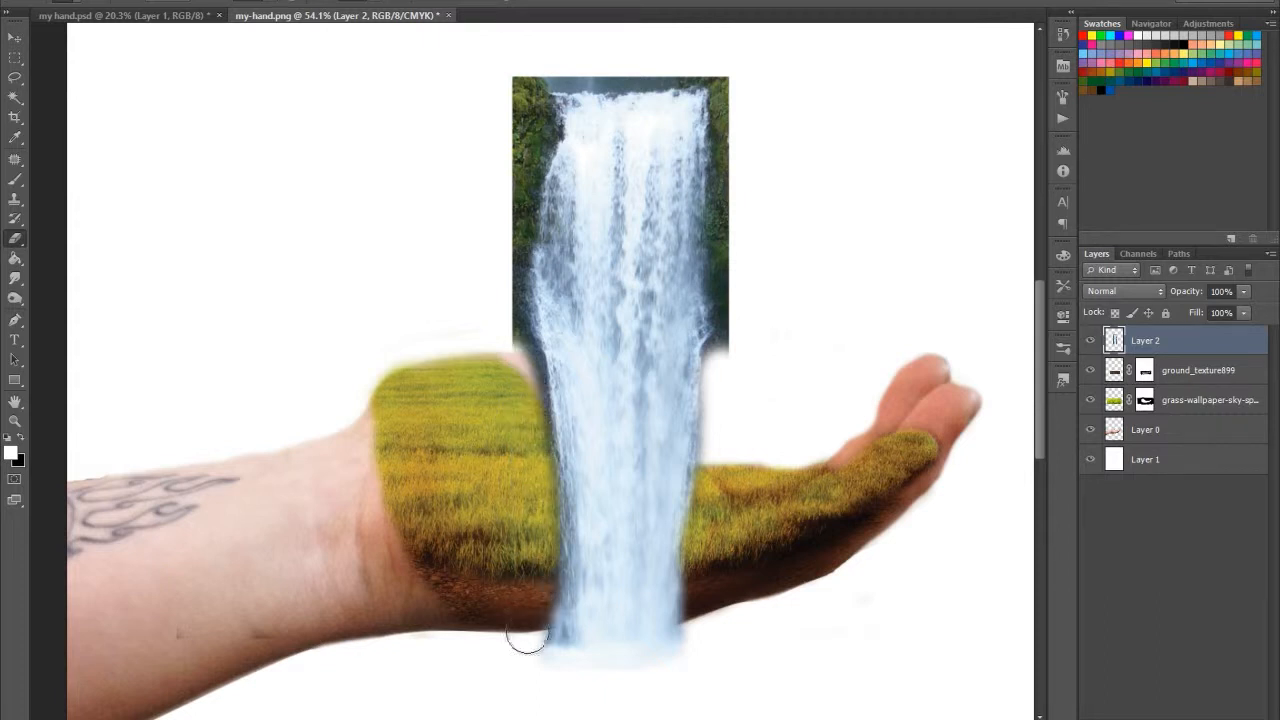
# Step: Erase the leftover rock and background along the sides and top edge of the waterfall's upper half
pyautogui.scroll(3, 494, 423)
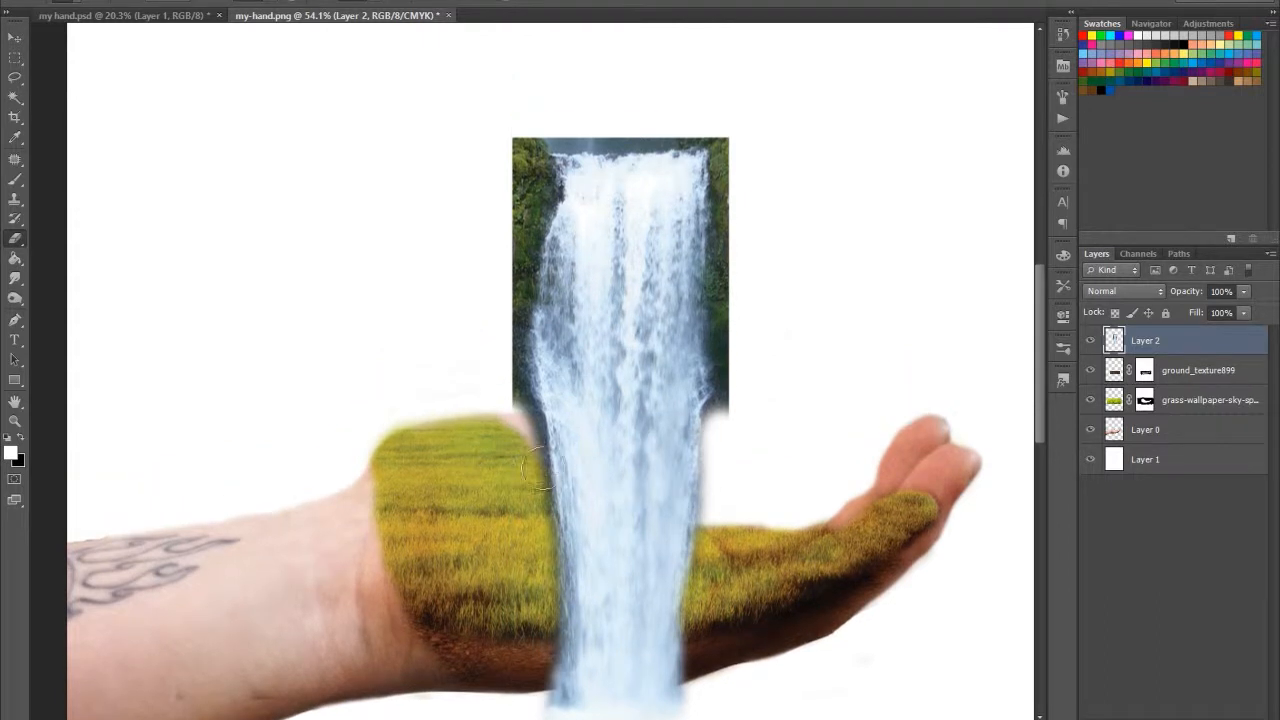
pyautogui.moveTo(528, 448)
pyautogui.mouseDown()
pyautogui.moveTo(514, 133)
pyautogui.moveTo(532, 189)
pyautogui.moveTo(540, 134)
pyautogui.moveTo(542, 185)
pyautogui.moveTo(546, 158)
pyautogui.moveTo(506, 312)
pyautogui.moveTo(522, 440)
pyautogui.moveTo(507, 400)
pyautogui.mouseUp()
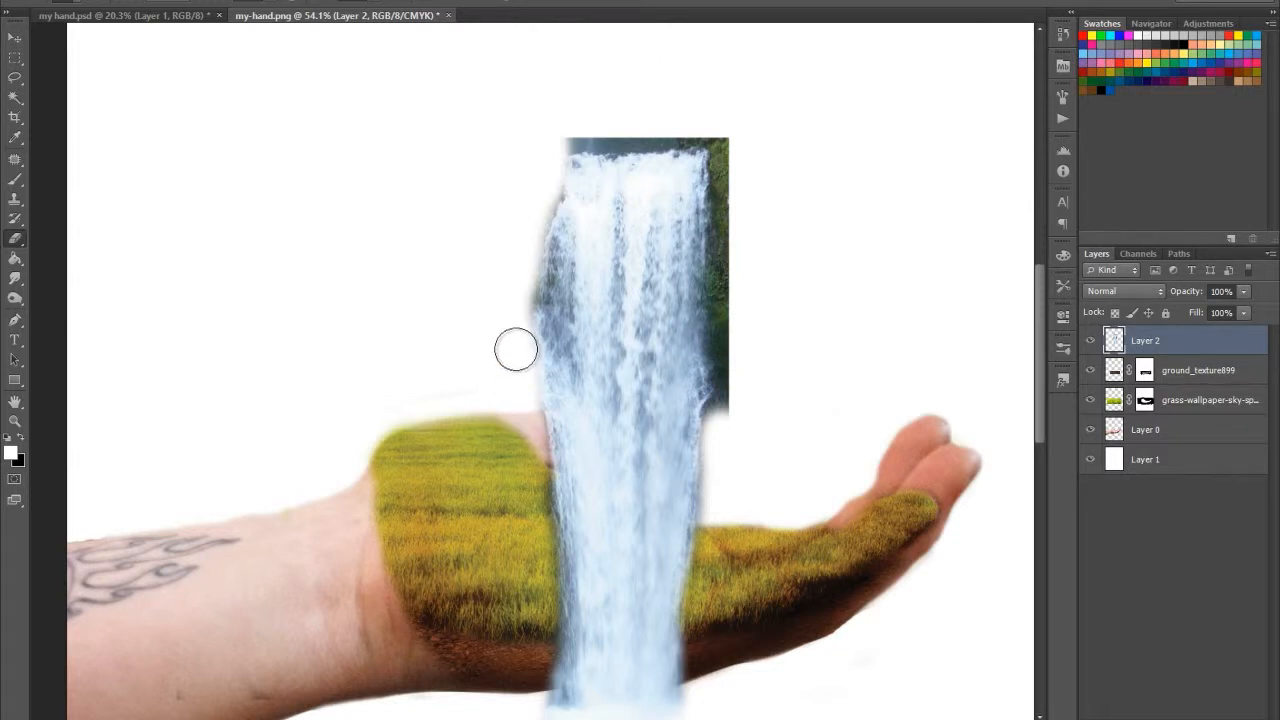
pyautogui.moveTo(515, 291); pyautogui.dragTo(536, 259)
pyautogui.moveTo(527, 294)
pyautogui.mouseDown()
pyautogui.moveTo(564, 138)
pyautogui.moveTo(746, 133)
pyautogui.moveTo(664, 128)
pyautogui.mouseUp()
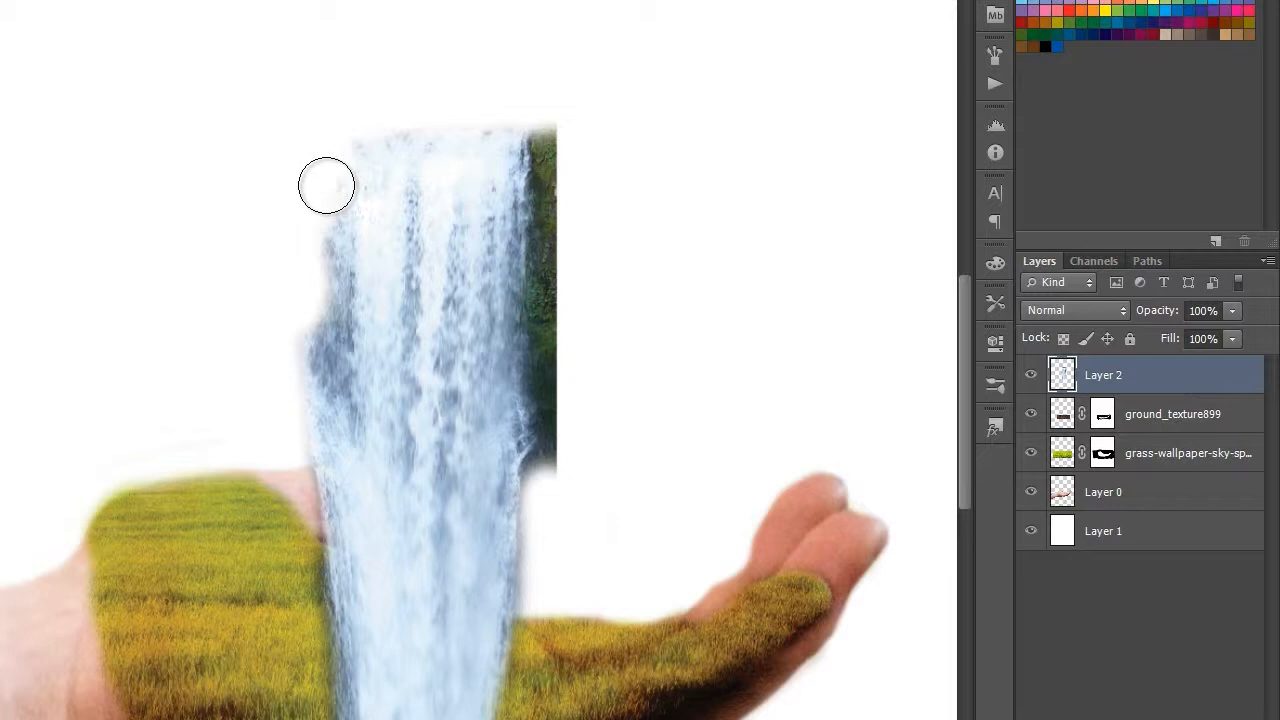
pyautogui.moveTo(538, 122)
pyautogui.mouseDown()
pyautogui.moveTo(556, 157)
pyautogui.moveTo(561, 480)
pyautogui.moveTo(565, 336)
pyautogui.moveTo(562, 280)
pyautogui.moveTo(553, 483)
pyautogui.moveTo(544, 319)
pyautogui.moveTo(563, 163)
pyautogui.moveTo(559, 211)
pyautogui.mouseUp()
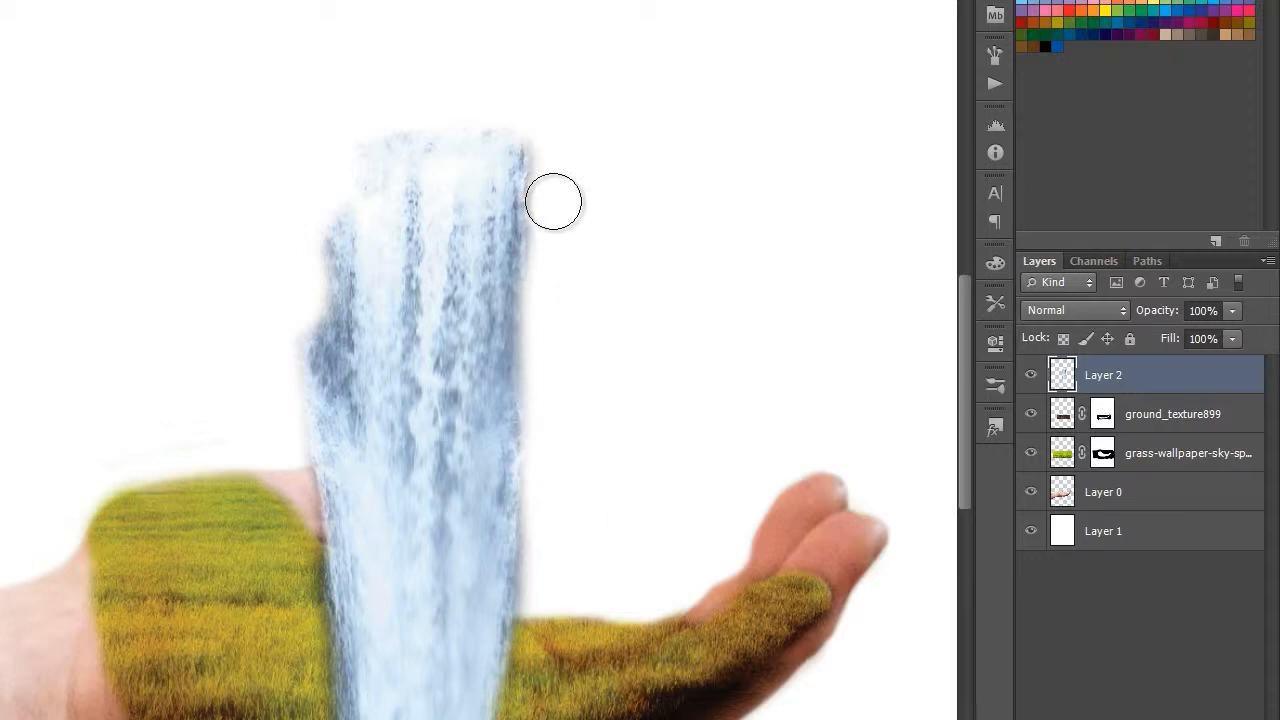
# Step: Move the waterfall layer down so it starts at the lower edge of the grass and falls beneath the palm
pyautogui.scroll(-5, 580, 526)
pyautogui.scroll(-4, 580, 498)
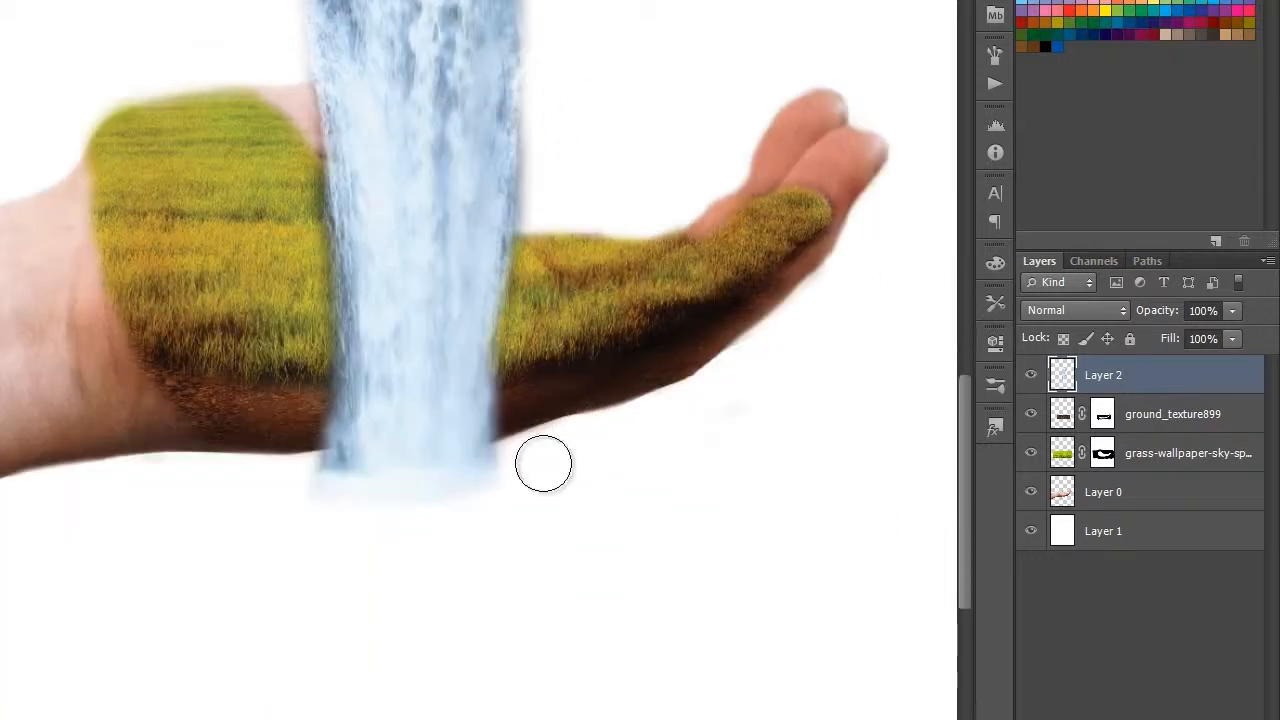
pyautogui.scroll(-3, 556, 489)
pyautogui.scroll(1, 556, 374)
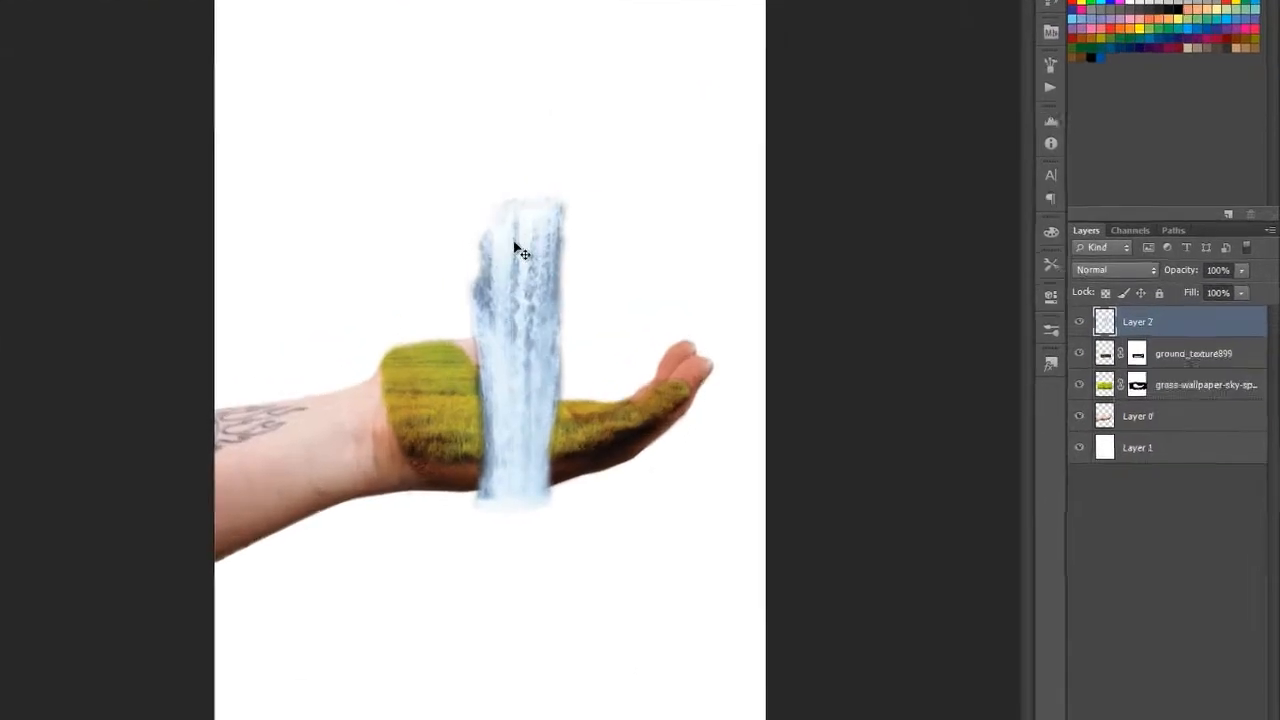
pyautogui.moveTo(555, 273); pyautogui.dragTo(557, 529)
pyautogui.moveTo(331, 424); pyautogui.dragTo(334, 397)
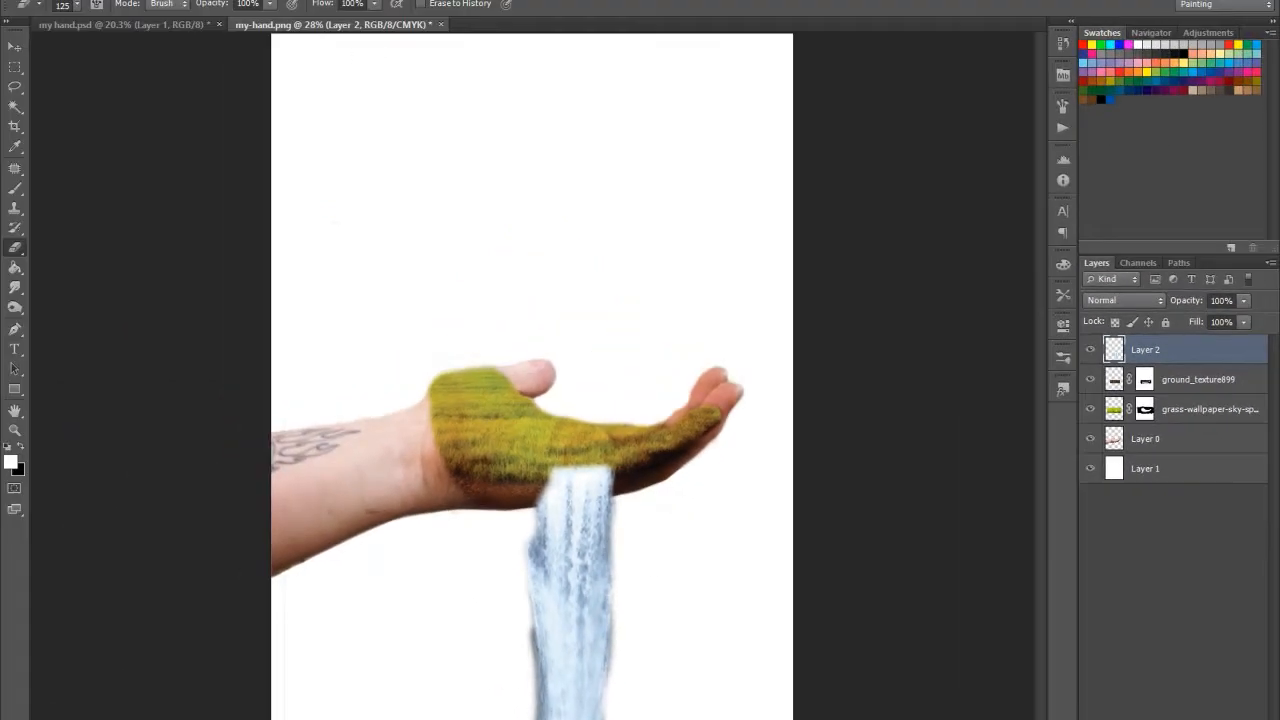
# Step: Apply a Hue/Saturation adjustment to the waterfall layer with Saturation set to -37
pyautogui.click(126, 6)
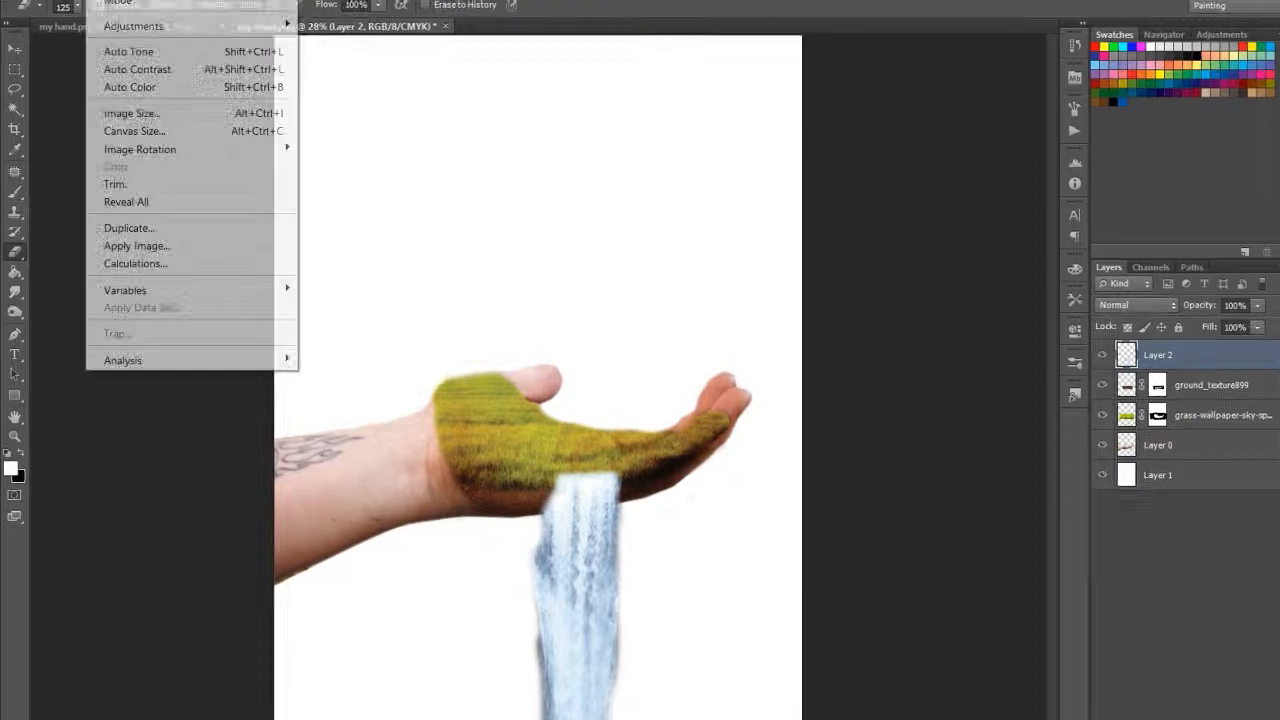
pyautogui.moveTo(235, 27)
pyautogui.click(447, 197)
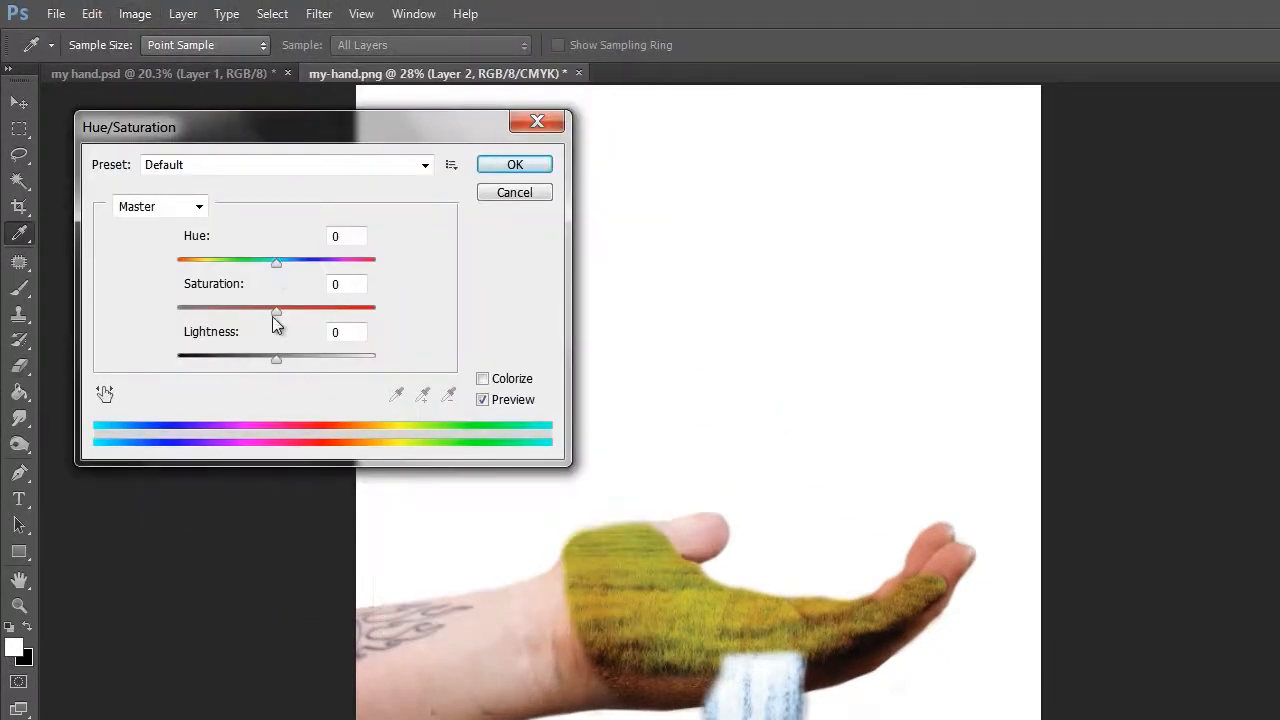
pyautogui.moveTo(272, 316); pyautogui.dragTo(239, 299)
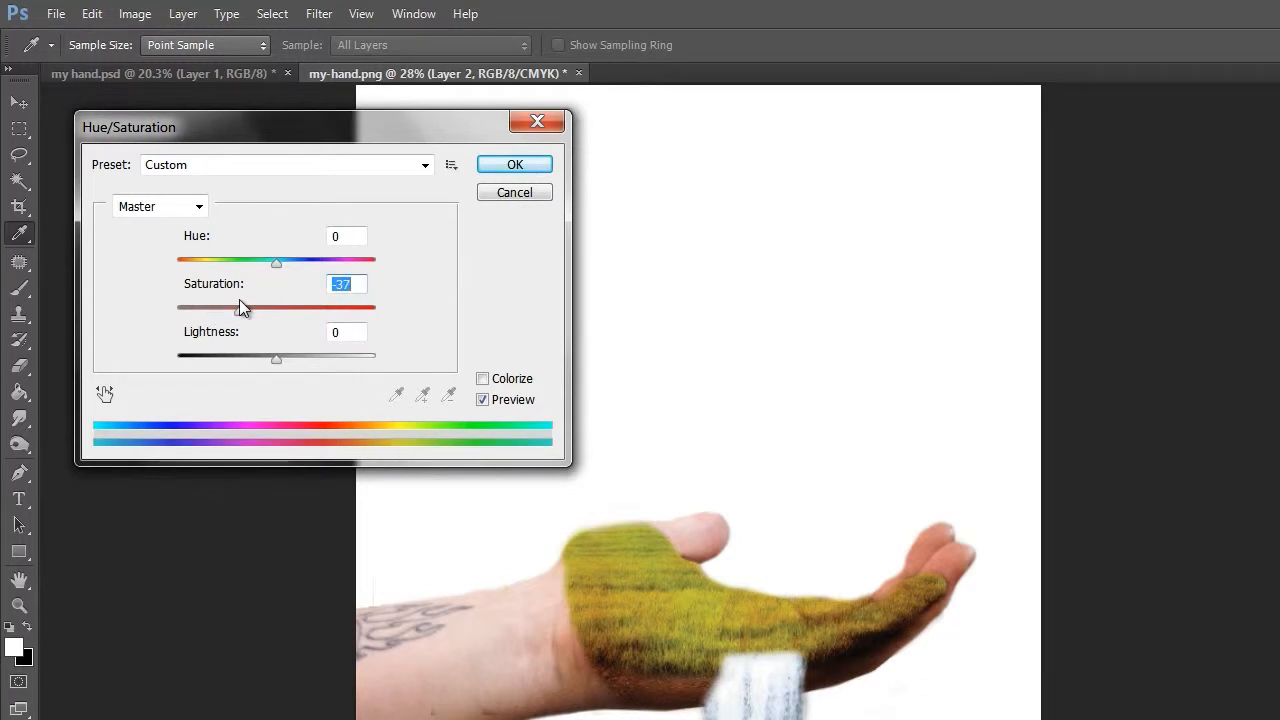
pyautogui.click(514, 164)
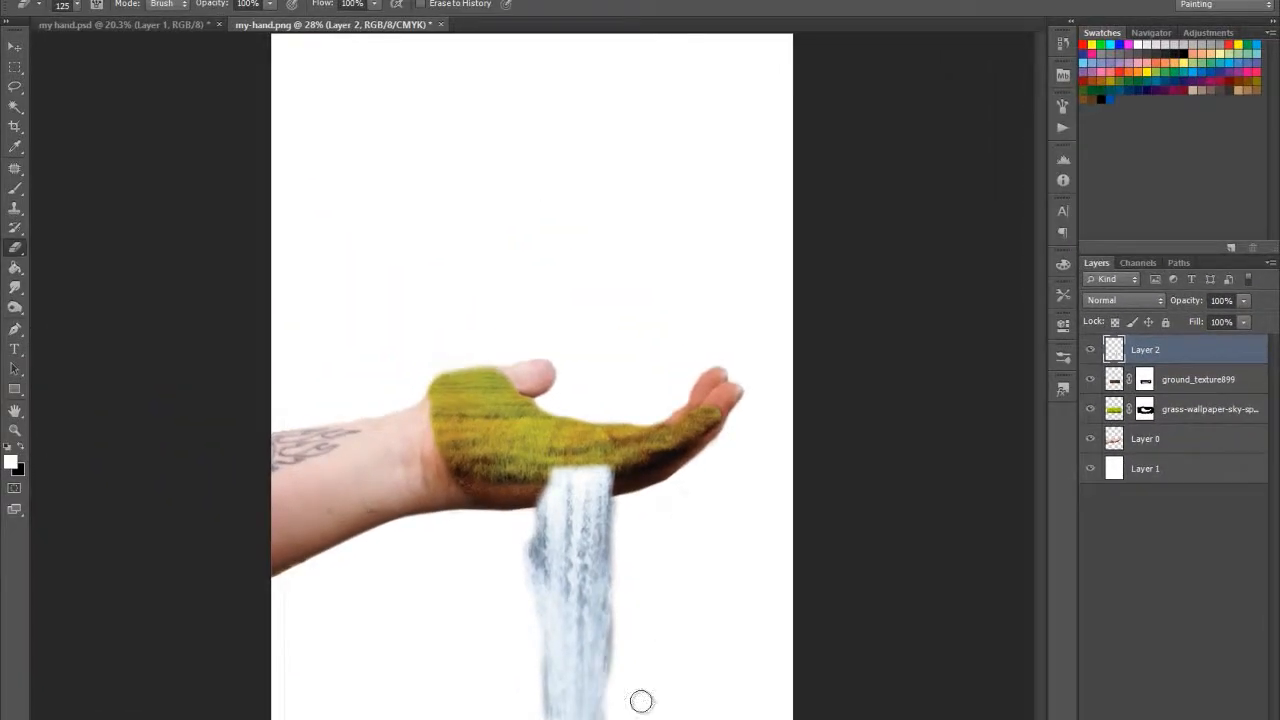
# Step: Erase the dark bulge along the waterfall's left edge below the palm to straighten its outline
pyautogui.scroll(8, 641, 701)
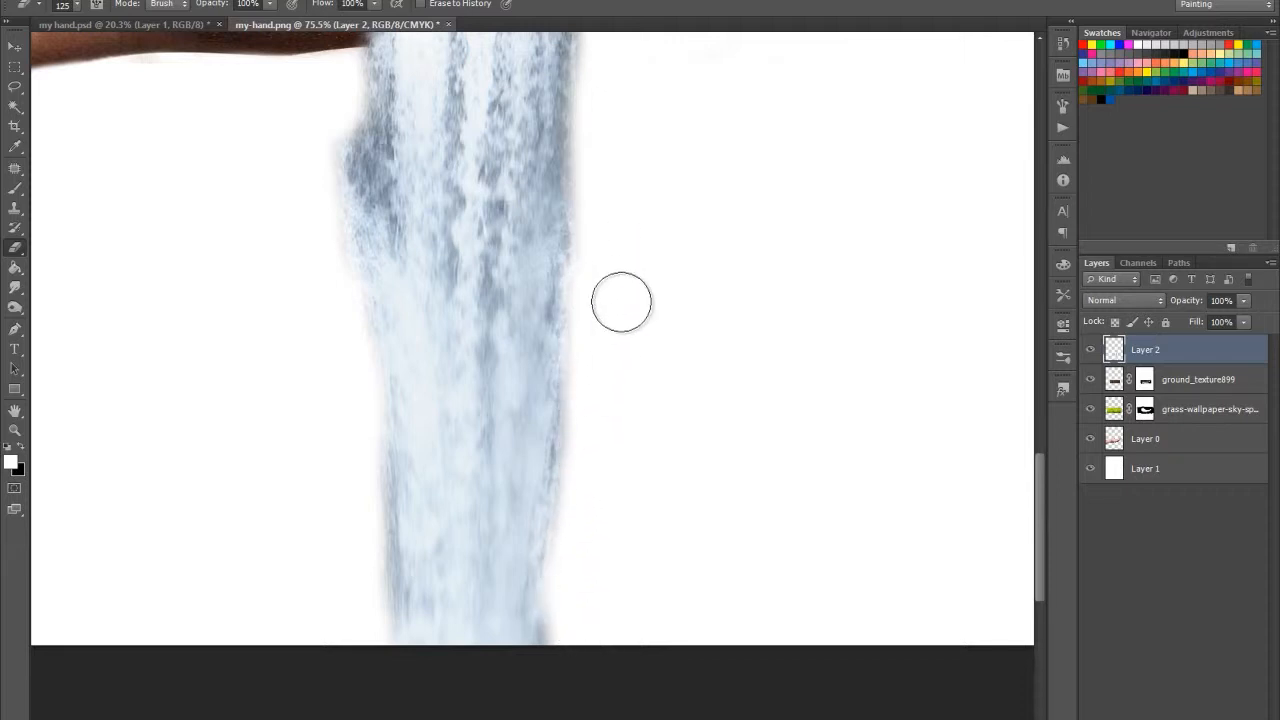
pyautogui.scroll(3, 620, 297)
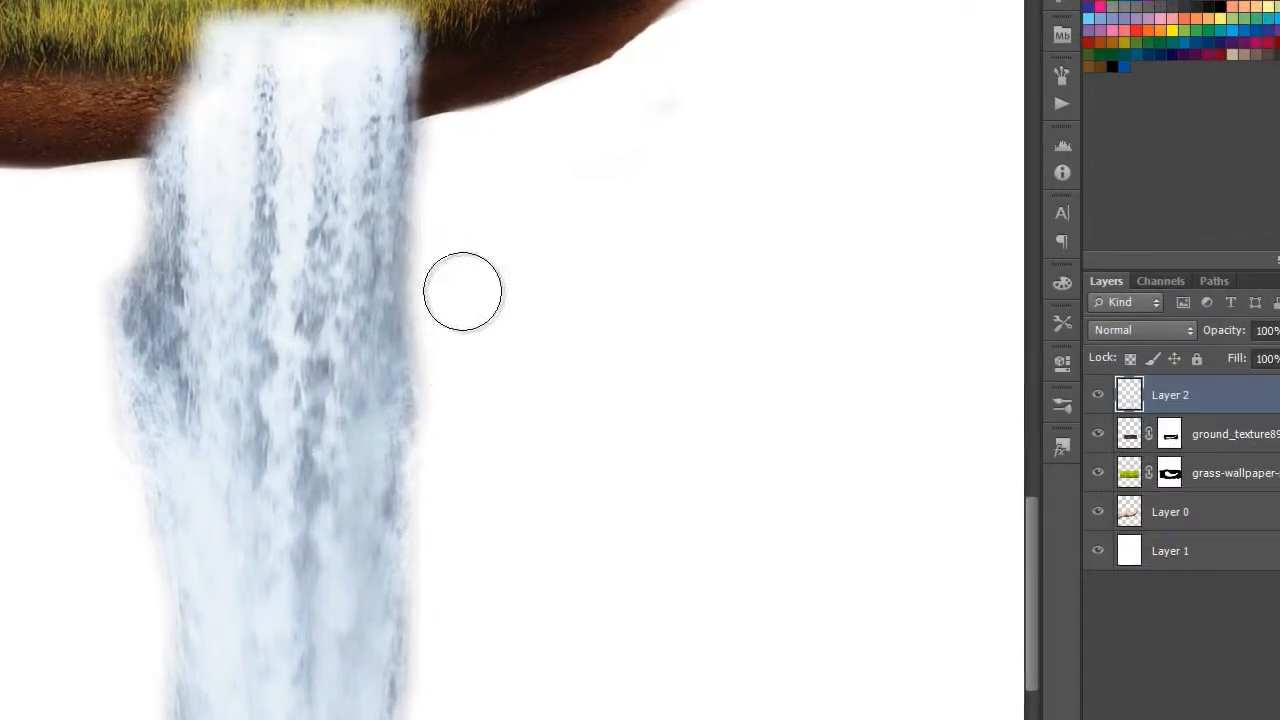
pyautogui.moveTo(107, 120)
pyautogui.mouseDown()
pyautogui.moveTo(137, 231)
pyautogui.moveTo(110, 279)
pyautogui.moveTo(98, 456)
pyautogui.moveTo(100, 408)
pyautogui.moveTo(133, 338)
pyautogui.moveTo(132, 219)
pyautogui.moveTo(147, 346)
pyautogui.moveTo(118, 412)
pyautogui.moveTo(111, 360)
pyautogui.moveTo(151, 236)
pyautogui.moveTo(135, 189)
pyautogui.moveTo(75, 359)
pyautogui.moveTo(103, 467)
pyautogui.moveTo(80, 509)
pyautogui.moveTo(124, 402)
pyautogui.moveTo(104, 565)
pyautogui.mouseUp()
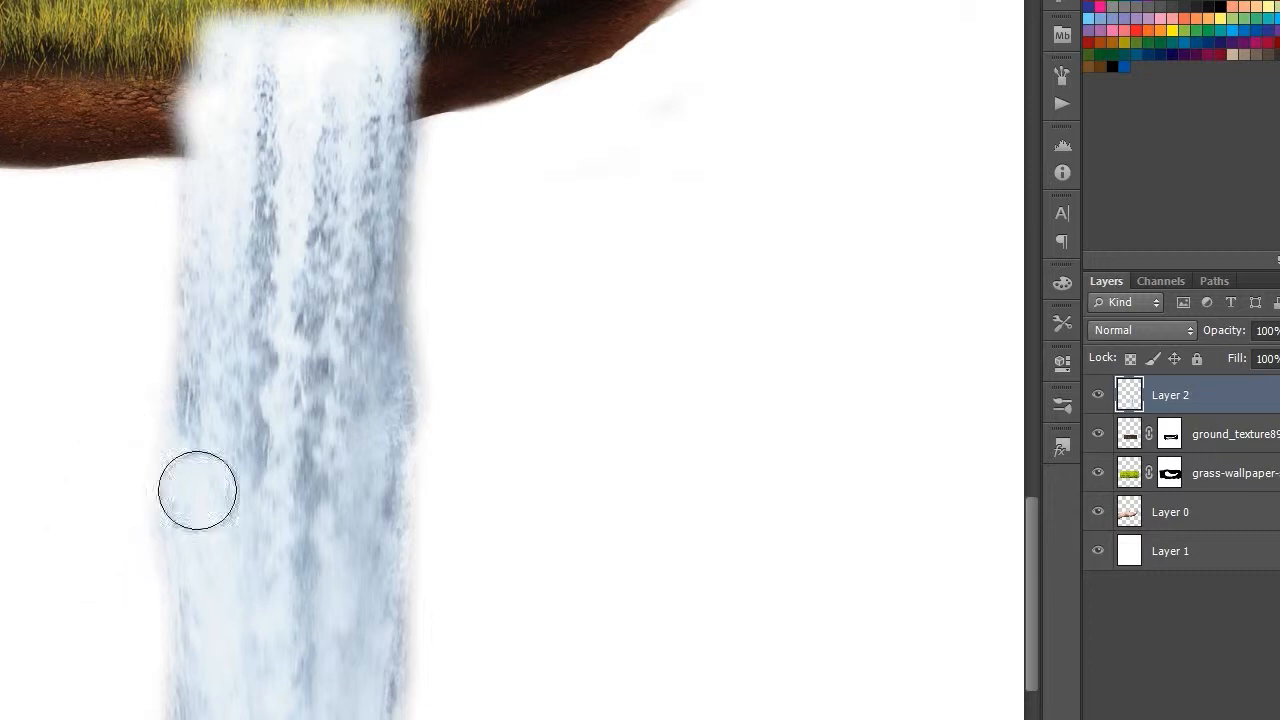
# Step: Lower the waterfall layer's opacity to 96%
pyautogui.hotkey('ctrl', '0')
pyautogui.hotkey('ctrl', '-')
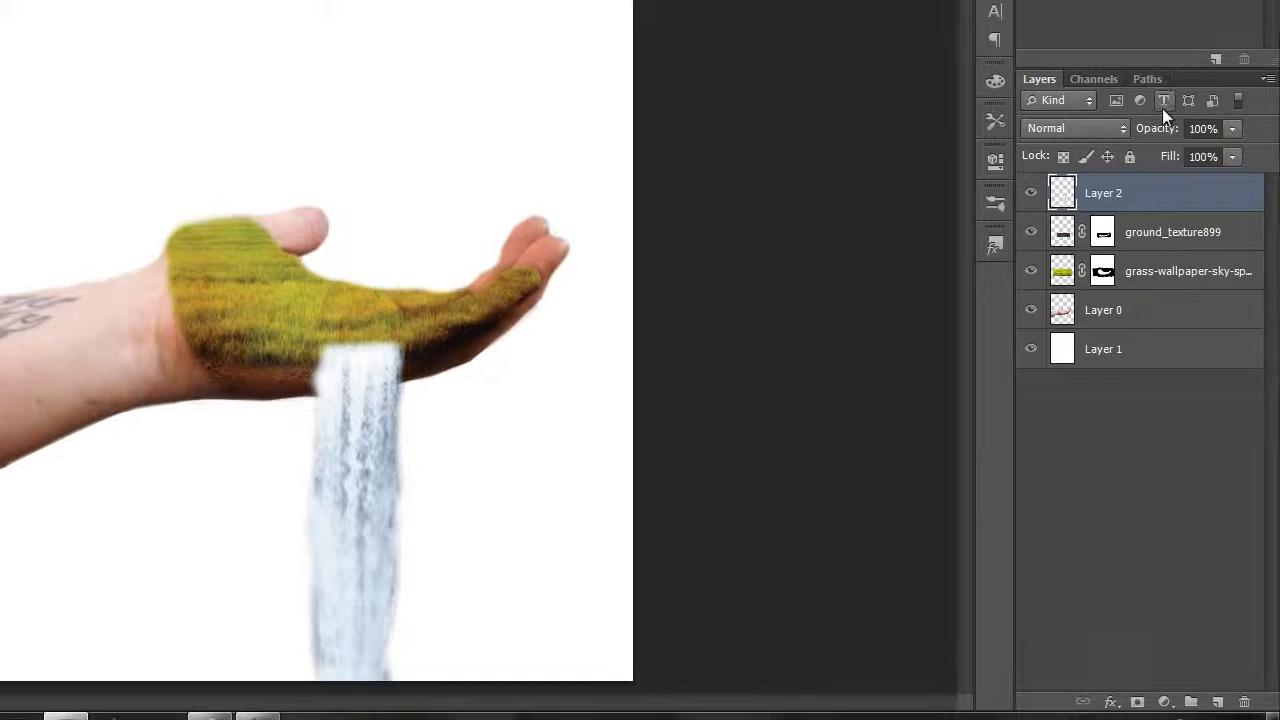
pyautogui.moveTo(1163, 133); pyautogui.dragTo(1160, 133)
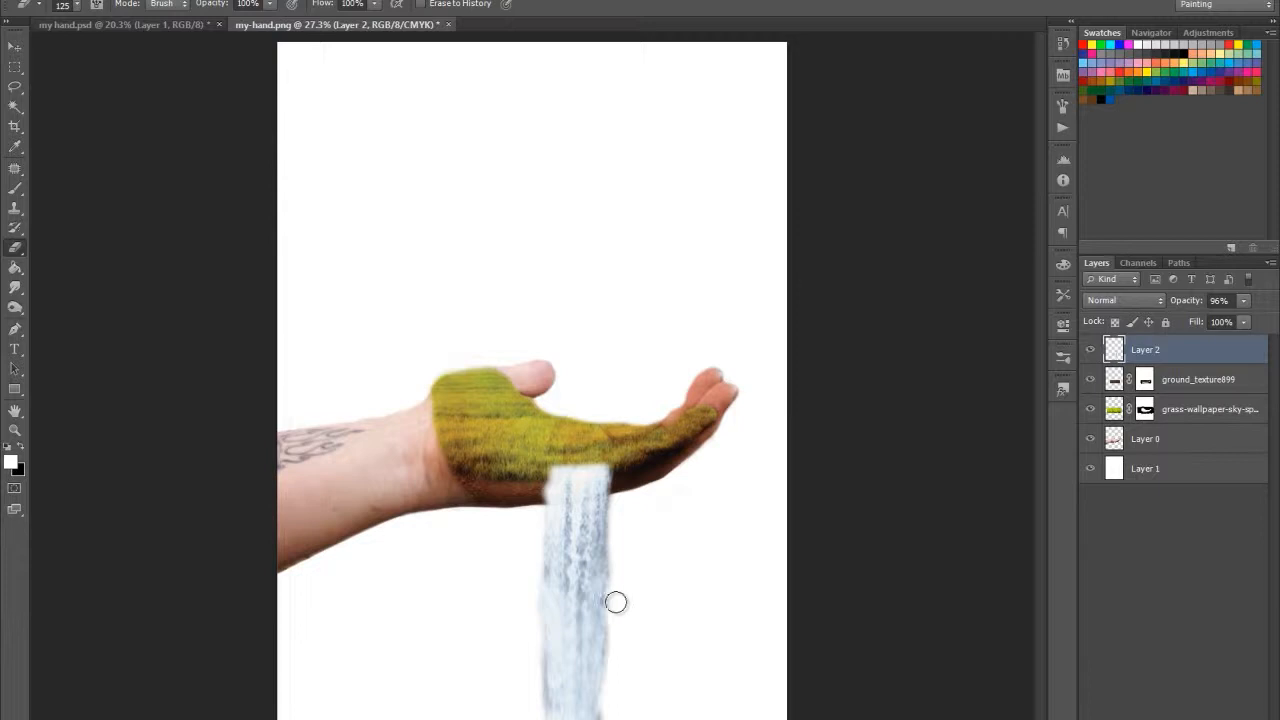
# Step: Duplicate the waterfall layer and move the copy up so that it crosses the palm and rises above the hand
pyautogui.scroll(3, 611, 601)
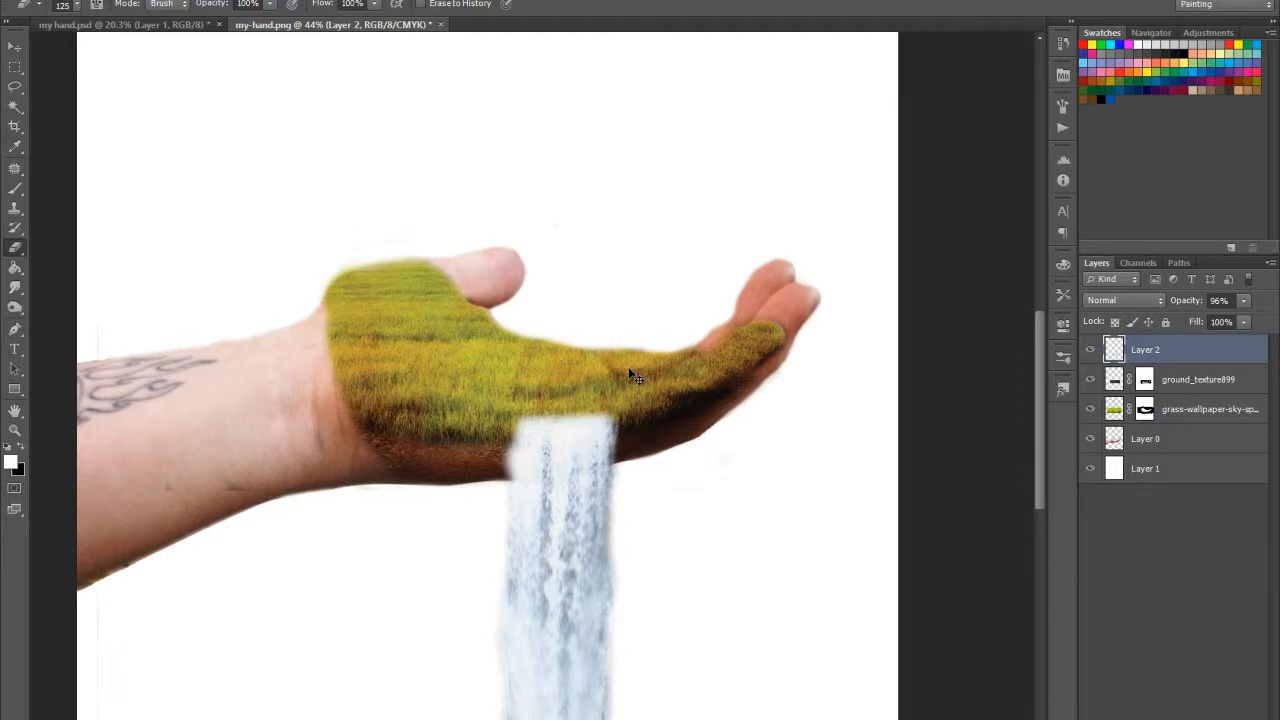
pyautogui.hotkey('ctrl', 'j')
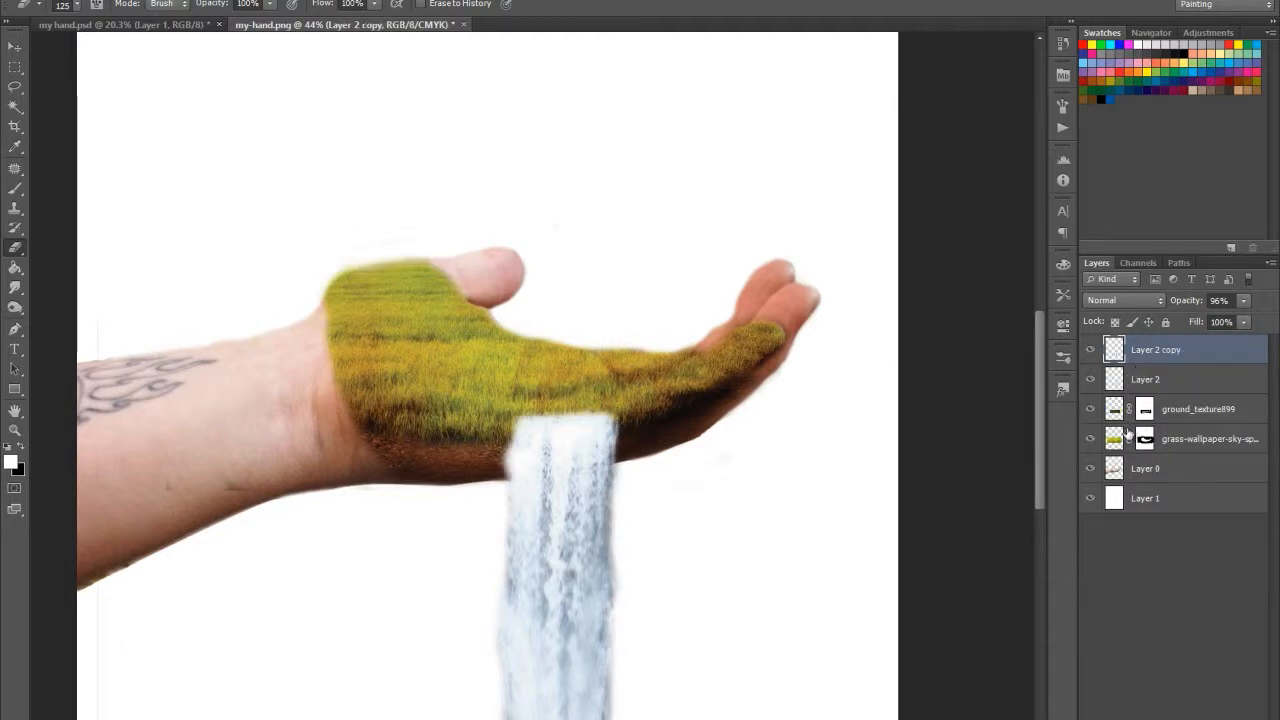
pyautogui.press('v')
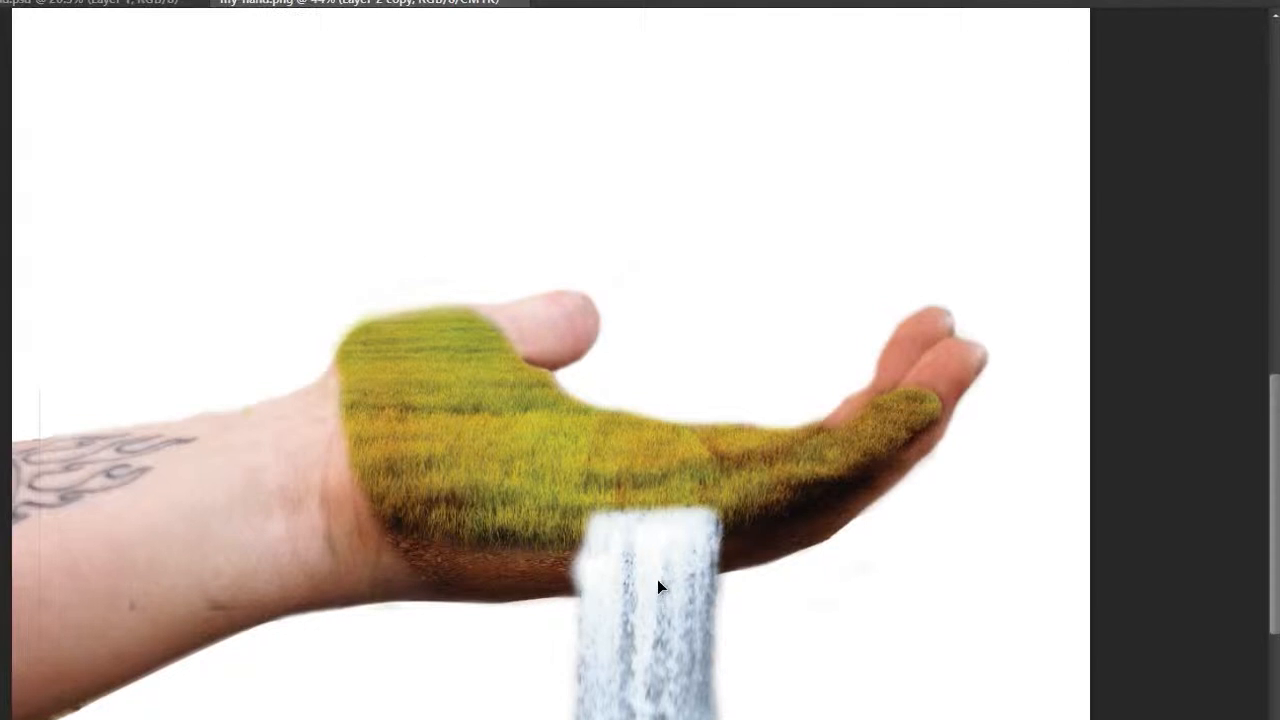
pyautogui.moveTo(568, 470); pyautogui.dragTo(596, 353)
pyautogui.moveTo(694, 430); pyautogui.dragTo(694, 391)
pyautogui.moveTo(716, 503); pyautogui.dragTo(717, 284)
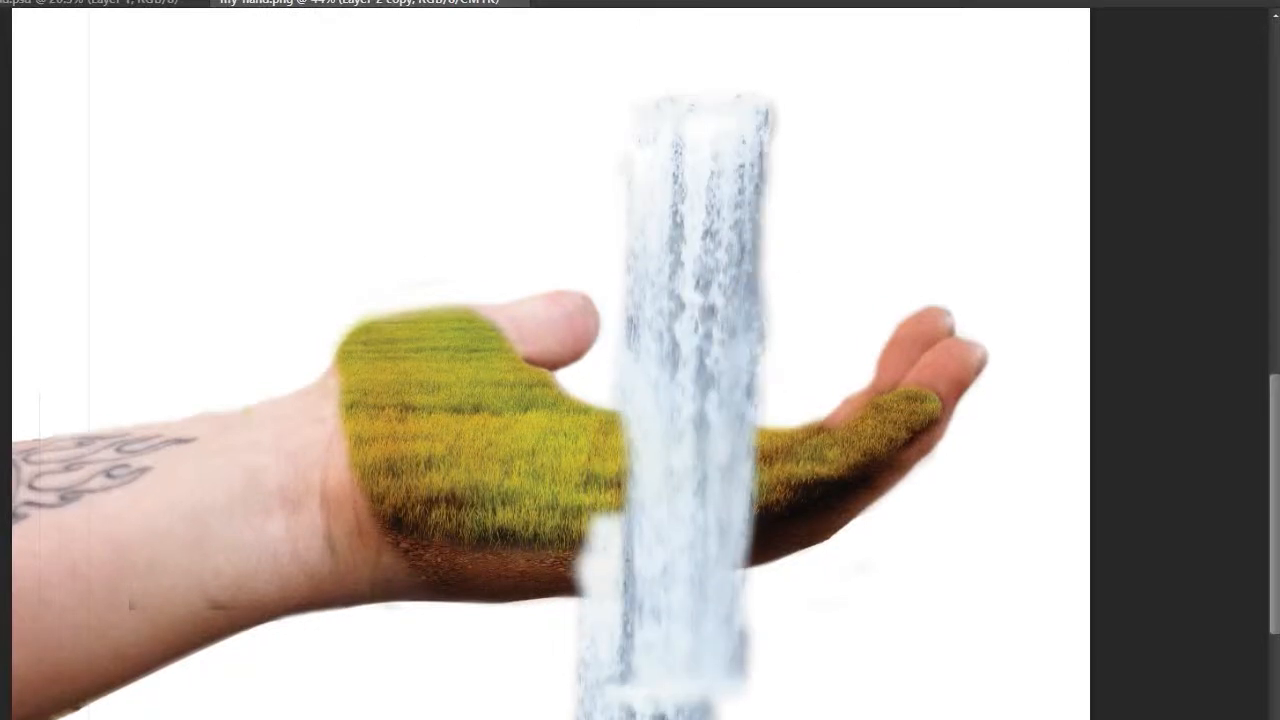
# Step: Select the lower part of the waterfall copy, from the palm's upper edge down, with a rectangular marquee and cut it away
pyautogui.click(0, 51)
pyautogui.moveTo(536, 407); pyautogui.dragTo(813, 711)
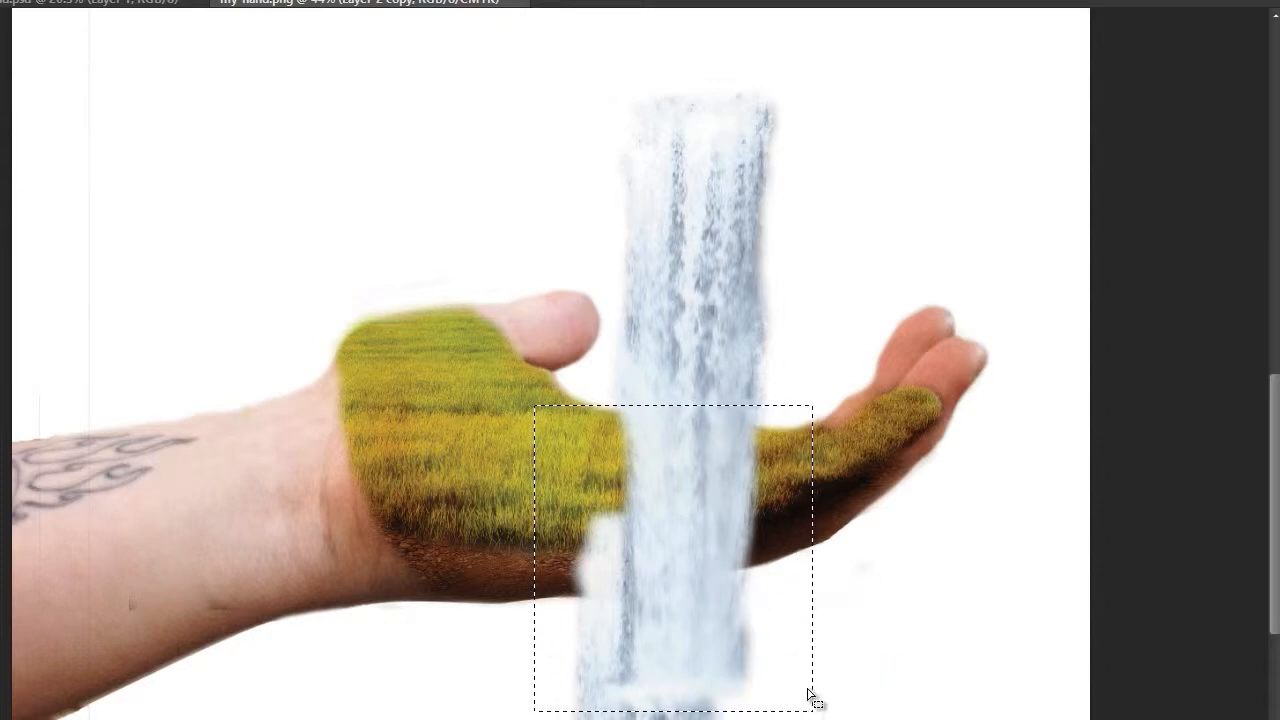
pyautogui.hotkey('ctrl', 'x')
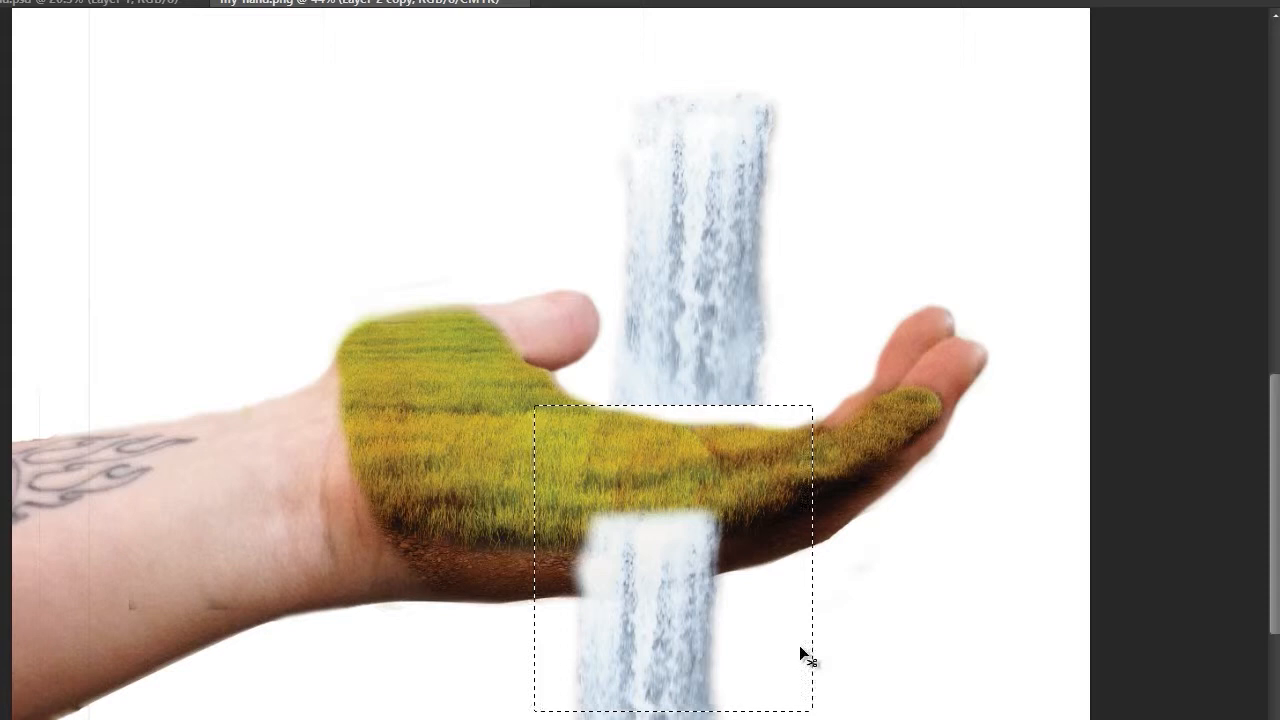
# Step: Deselect, move the waterfall copy down onto the palm and distort its upper corners inward and downward to taper it in perspective
pyautogui.hotkey('ctrl', 'd')
pyautogui.moveTo(713, 325); pyautogui.dragTo(693, 447)
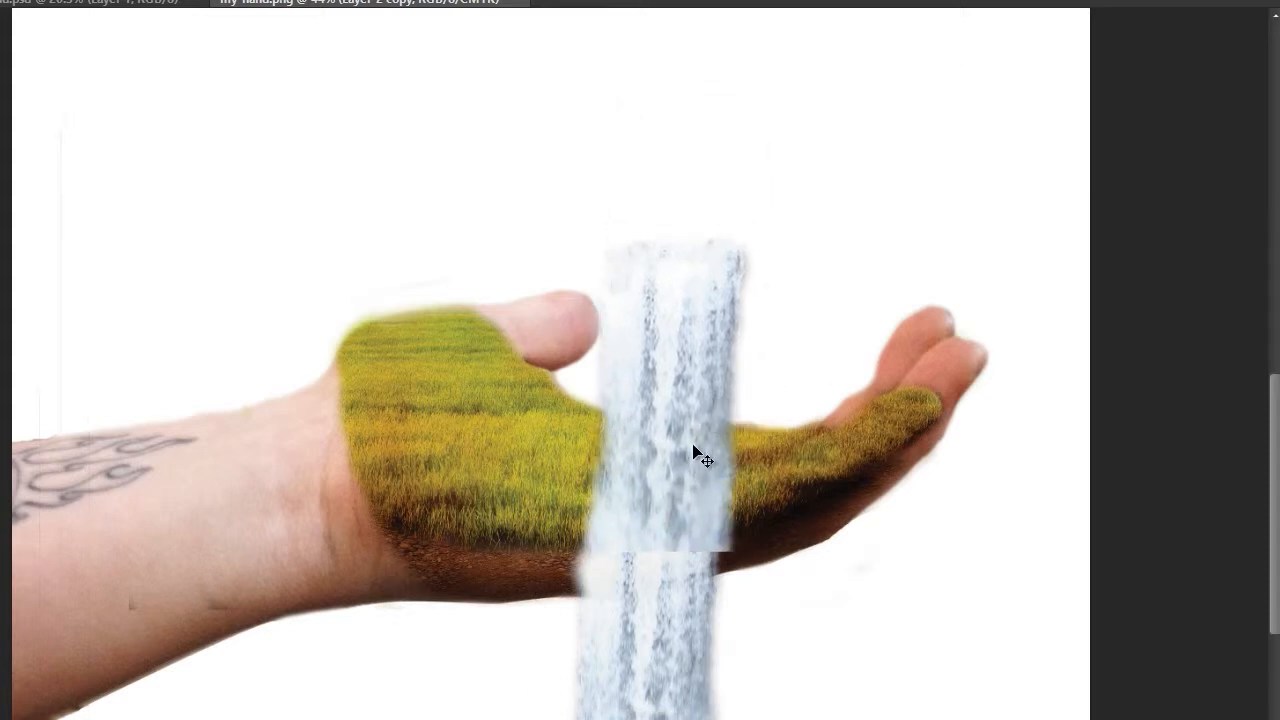
pyautogui.hotkey('ctrl', 't')
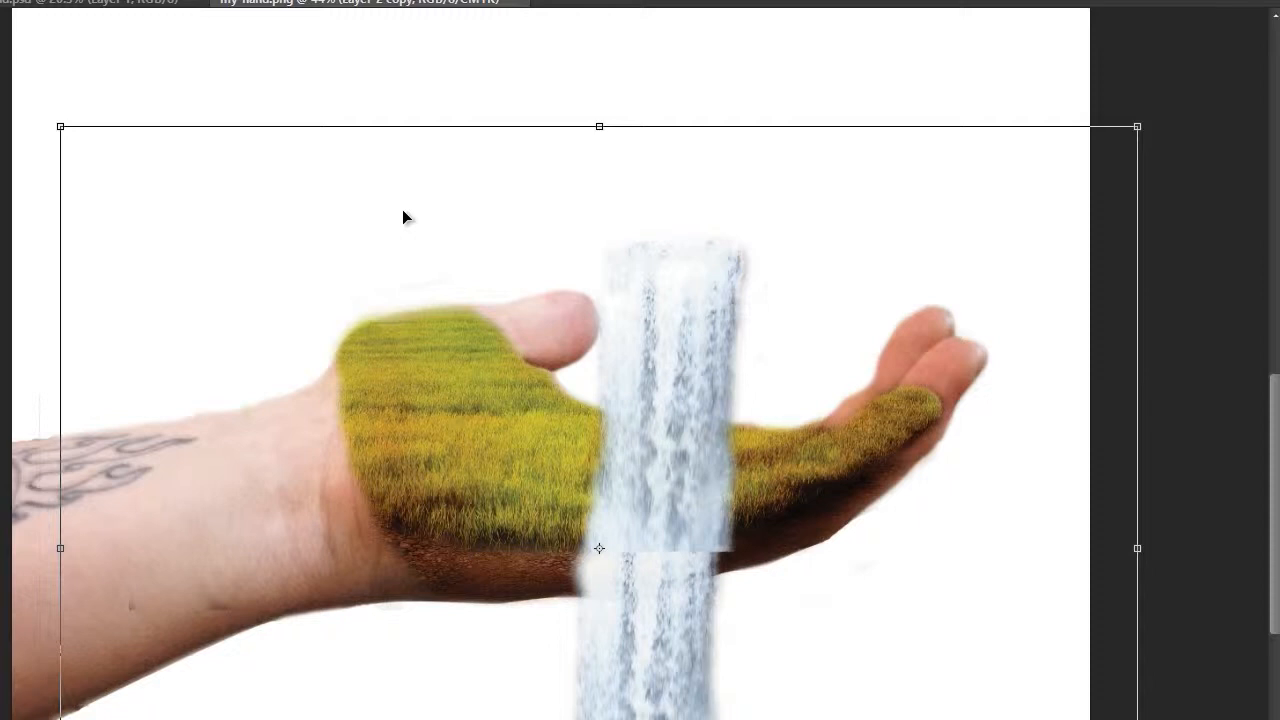
pyautogui.scroll(-2, 380, 208)
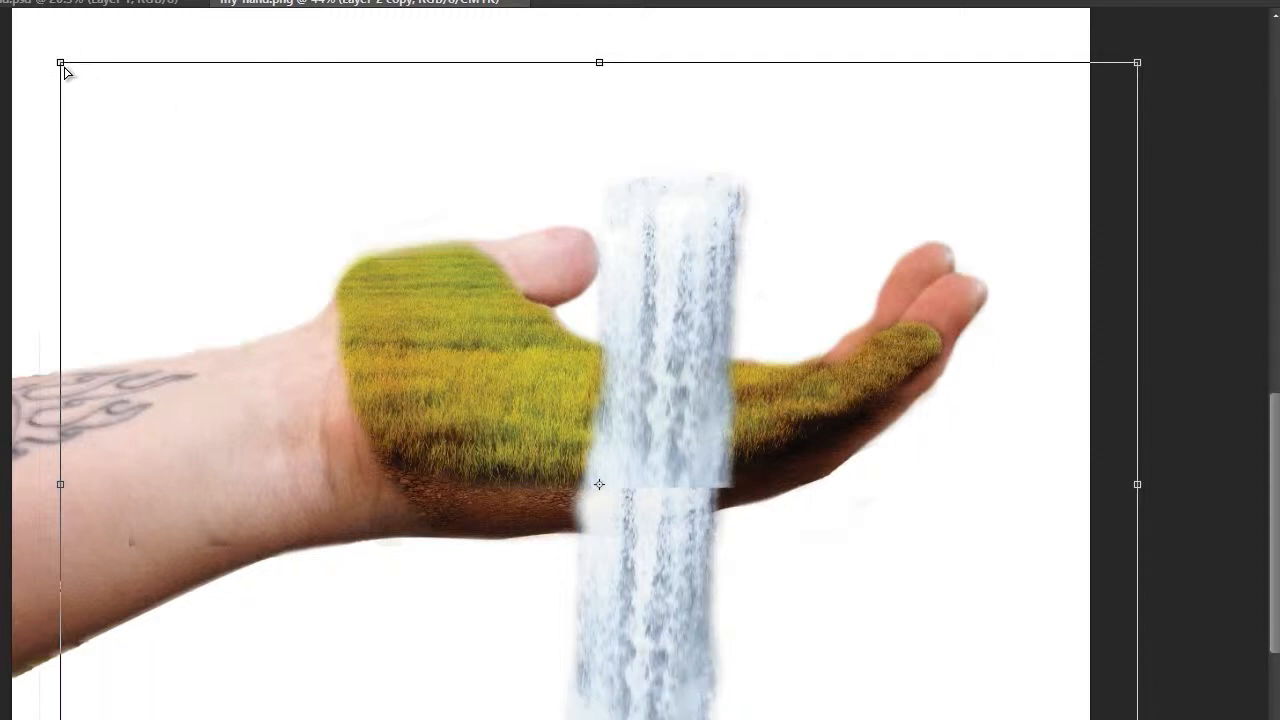
pyautogui.moveTo(64, 72); pyautogui.dragTo(296, 308)
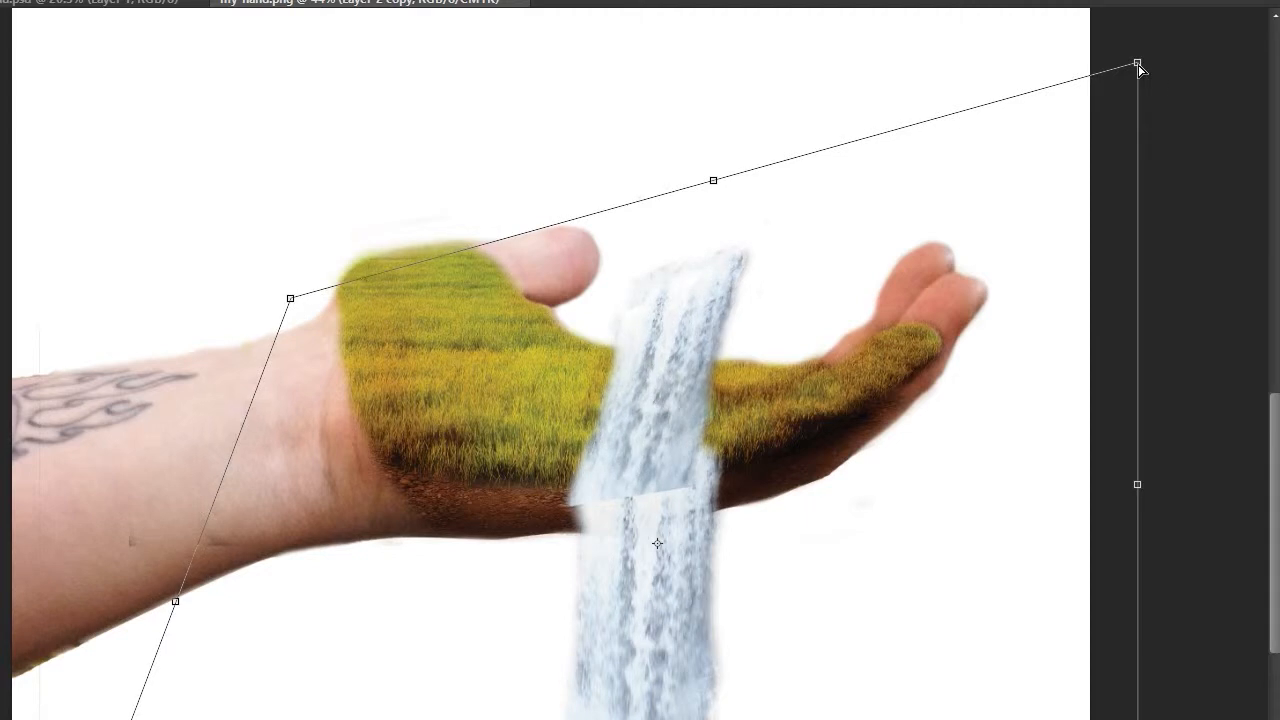
pyautogui.moveTo(1140, 68); pyautogui.dragTo(957, 350)
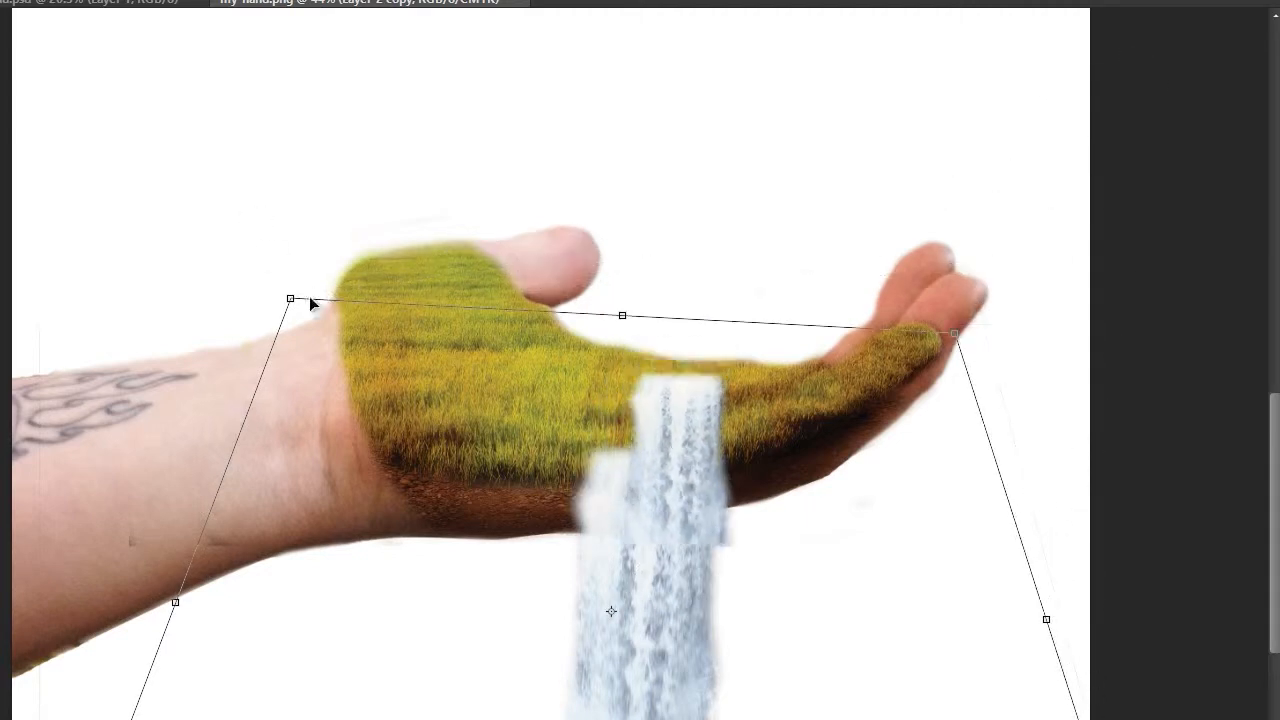
pyautogui.moveTo(310, 303); pyautogui.dragTo(372, 440)
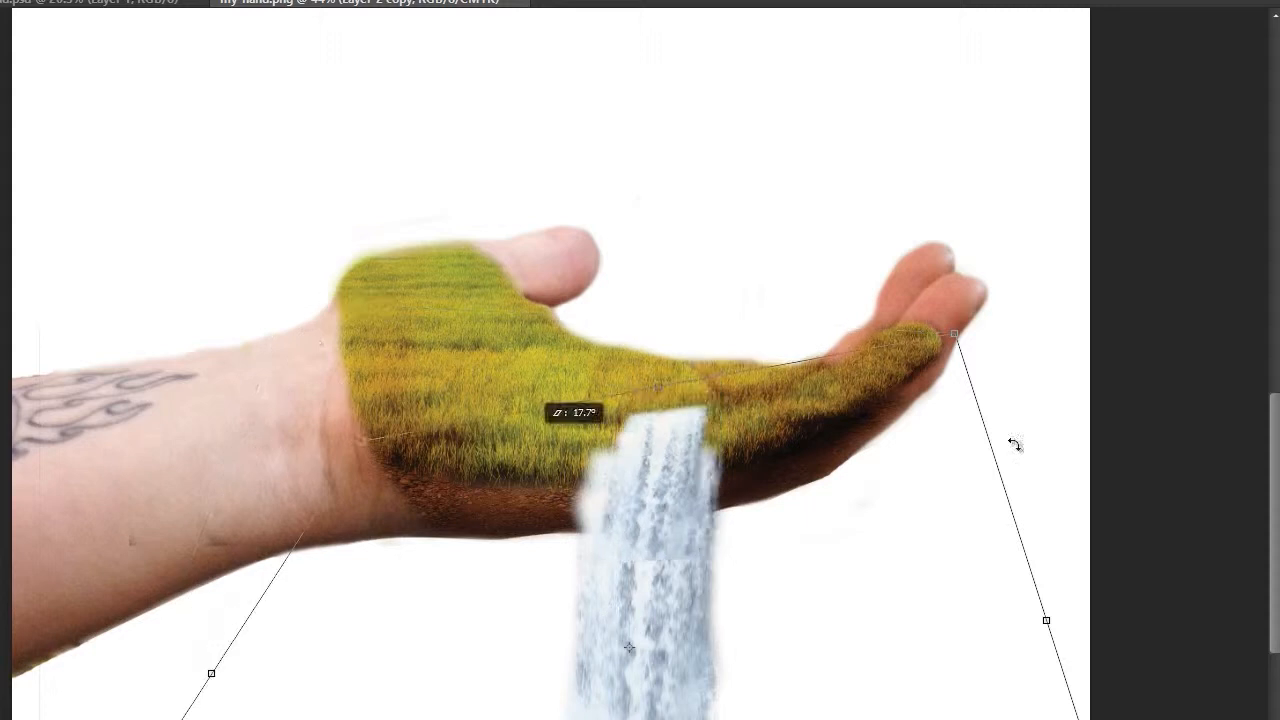
pyautogui.moveTo(955, 341); pyautogui.dragTo(913, 456)
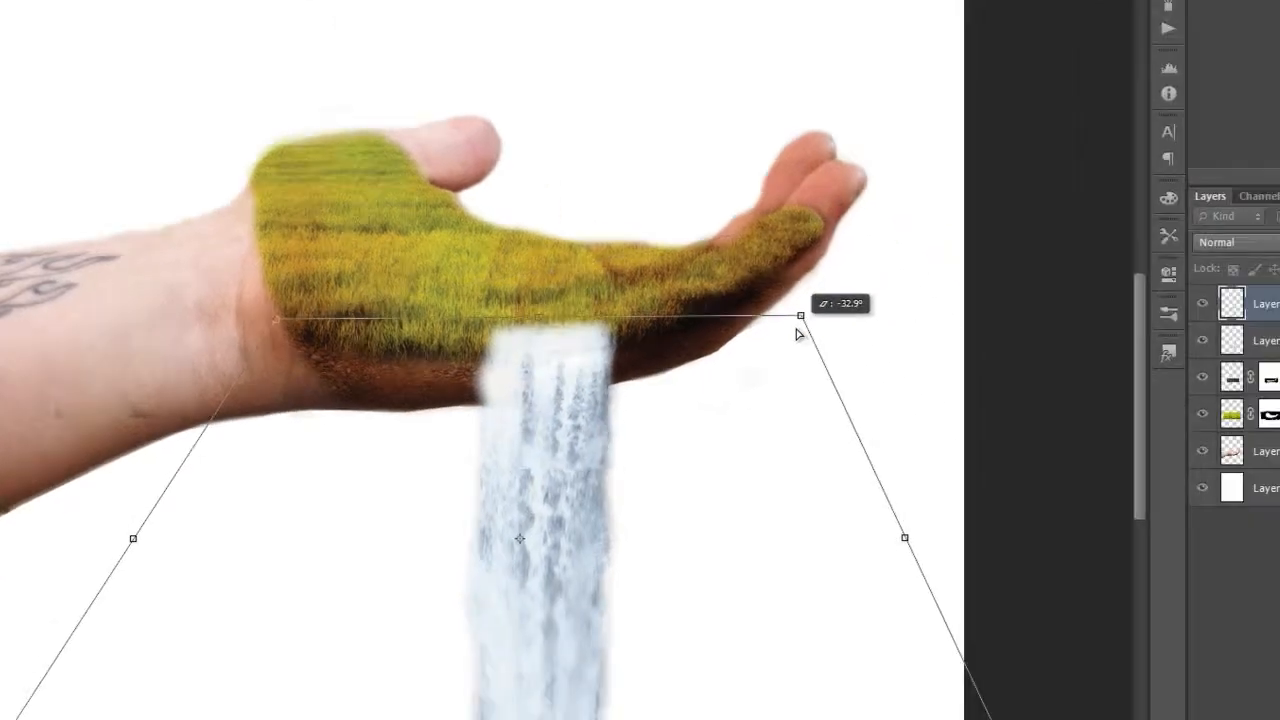
pyautogui.moveTo(796, 328); pyautogui.dragTo(797, 334)
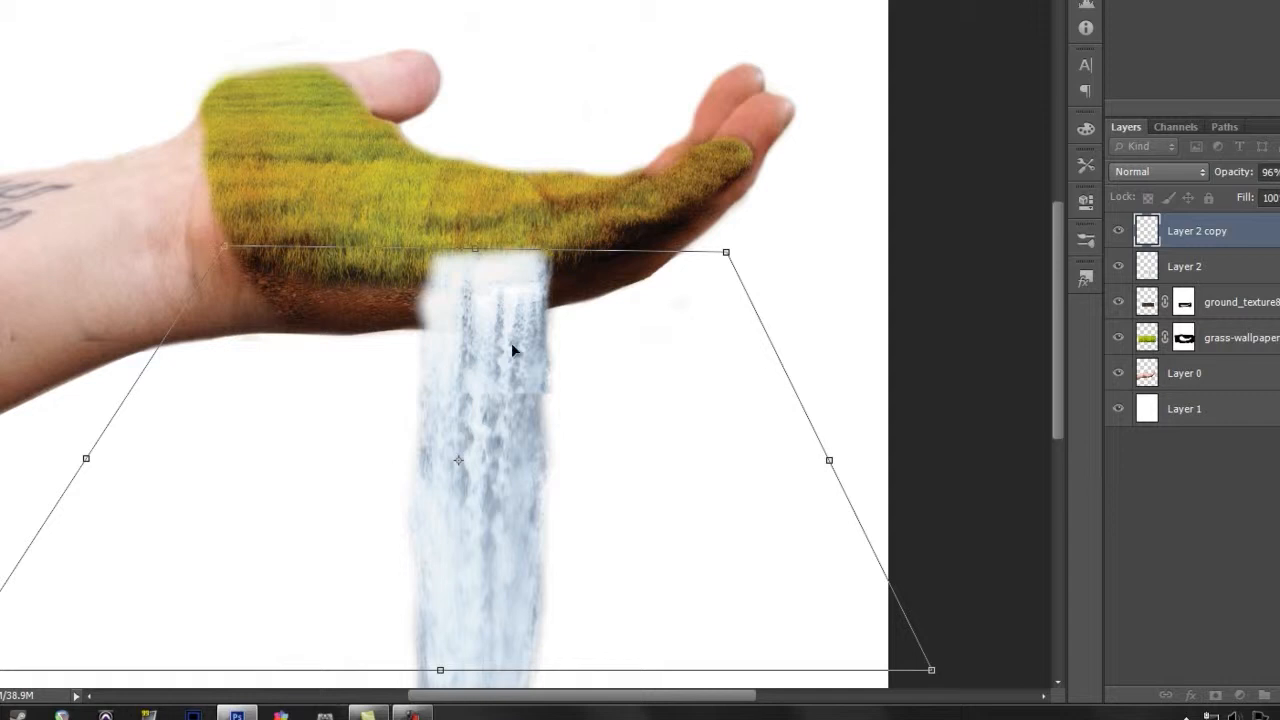
# Step: Reposition the tapered waterfall copy over the grass above the lower waterfall and stretch its lower corner outward to widen its base
pyautogui.moveTo(511, 349); pyautogui.dragTo(446, 232)
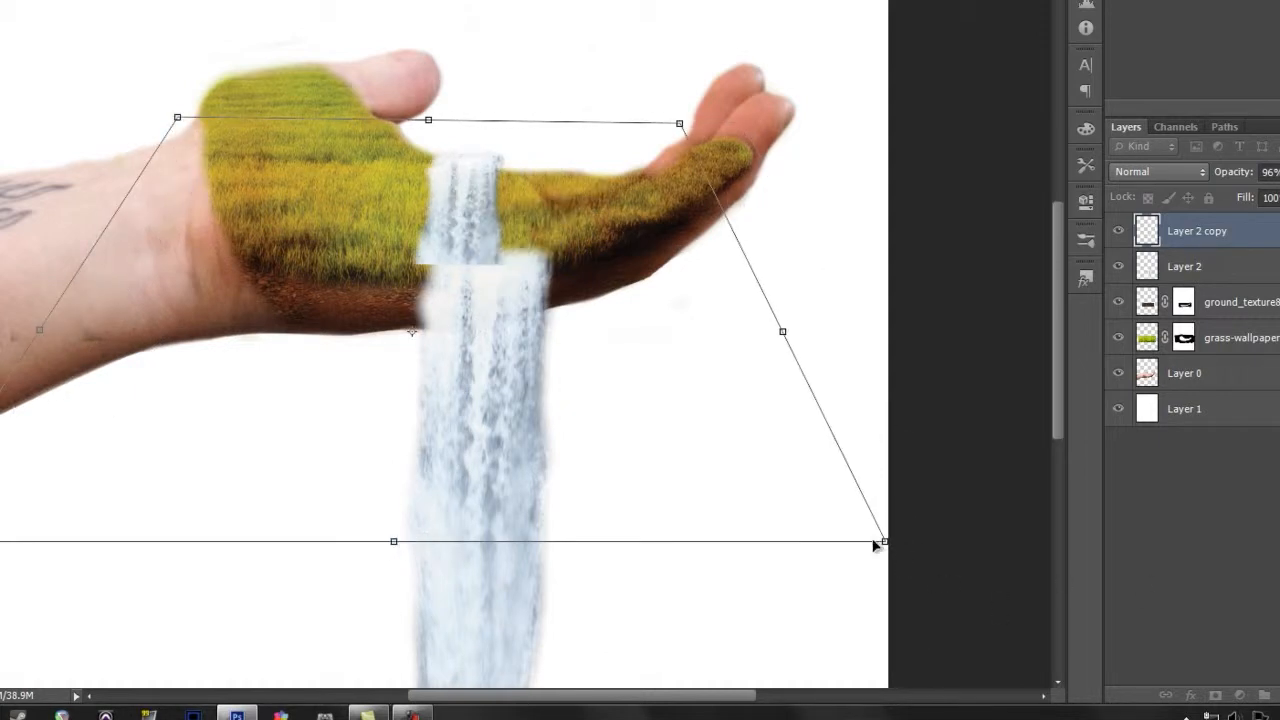
pyautogui.moveTo(883, 538); pyautogui.dragTo(1197, 655)
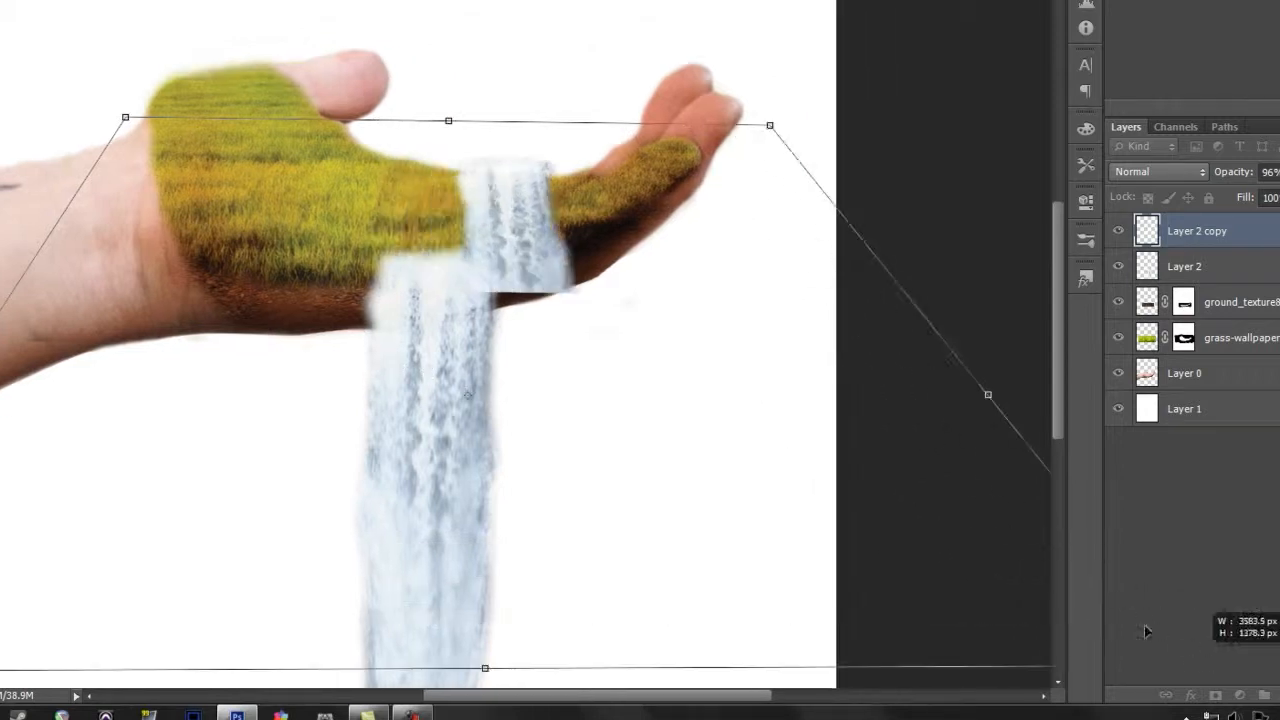
pyautogui.moveTo(702, 353); pyautogui.dragTo(591, 334)
pyautogui.moveTo(855, 215); pyautogui.dragTo(884, 242)
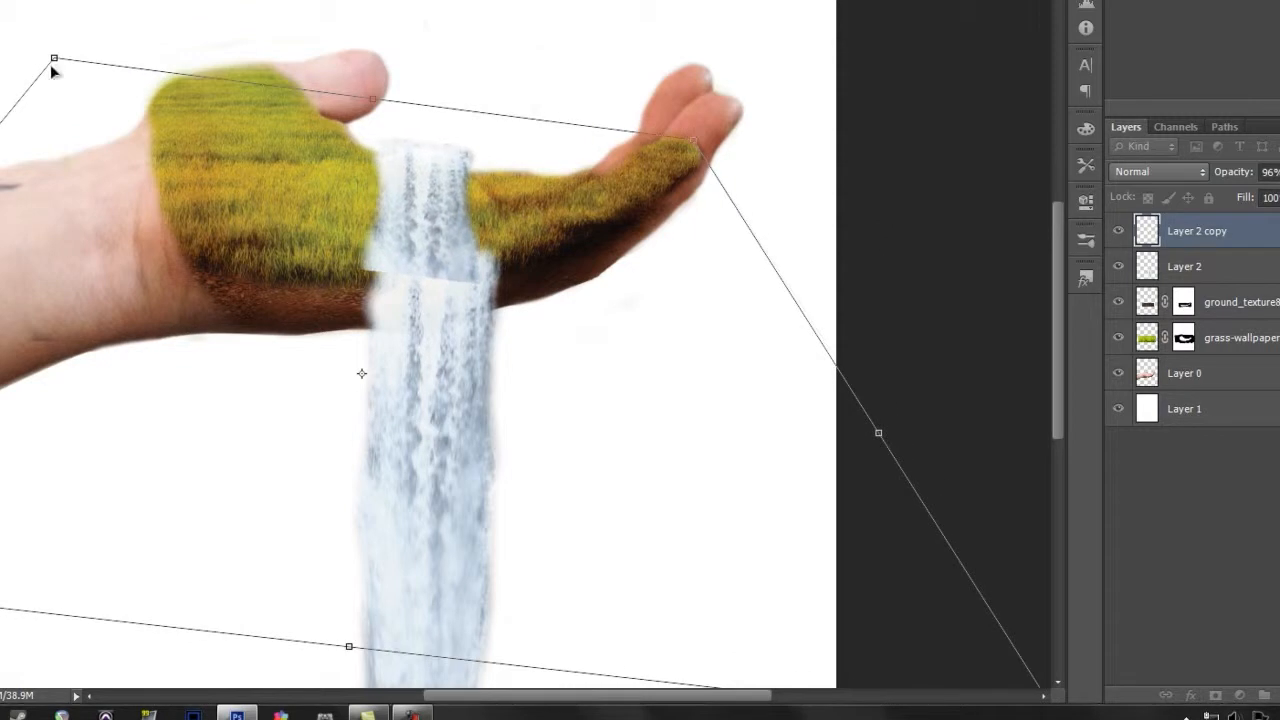
pyautogui.moveTo(63, 73); pyautogui.dragTo(103, 108)
pyautogui.moveTo(522, 337); pyautogui.dragTo(540, 327)
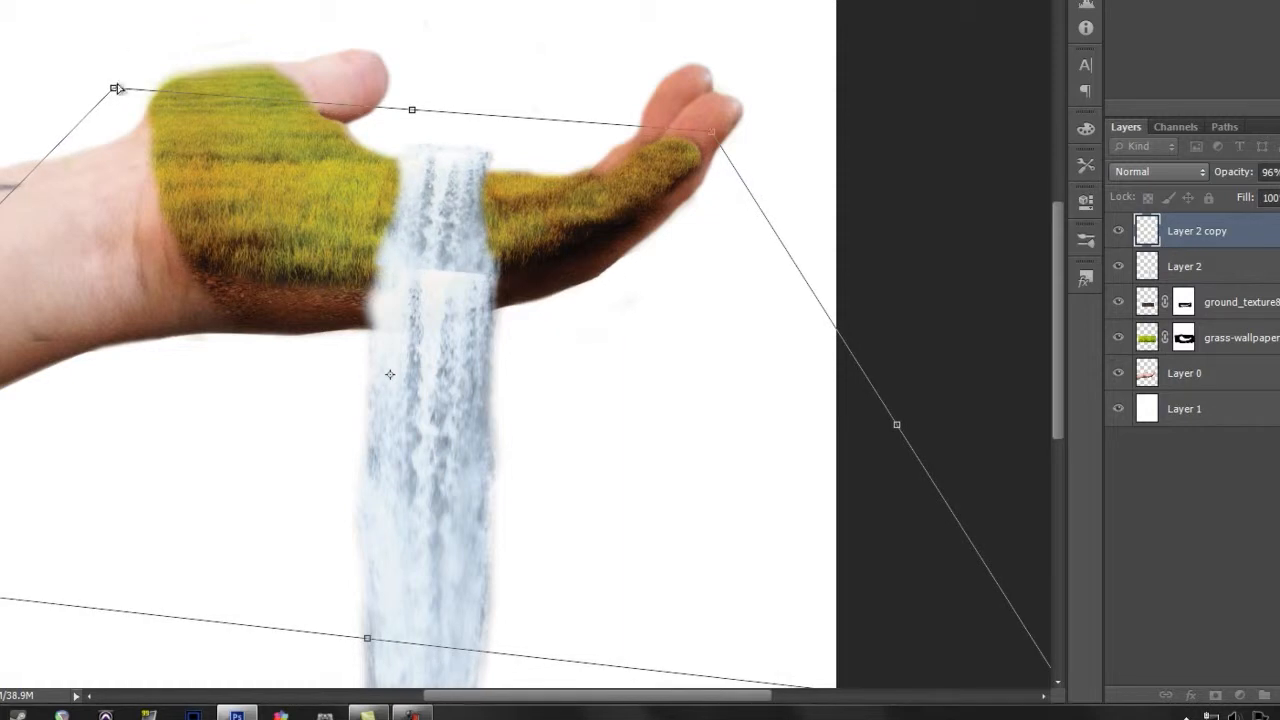
# Step: Fine-tune the copy's corners and side until its base meets the lower waterfall's width, and apply the transformation
pyautogui.moveTo(116, 88); pyautogui.dragTo(121, 129)
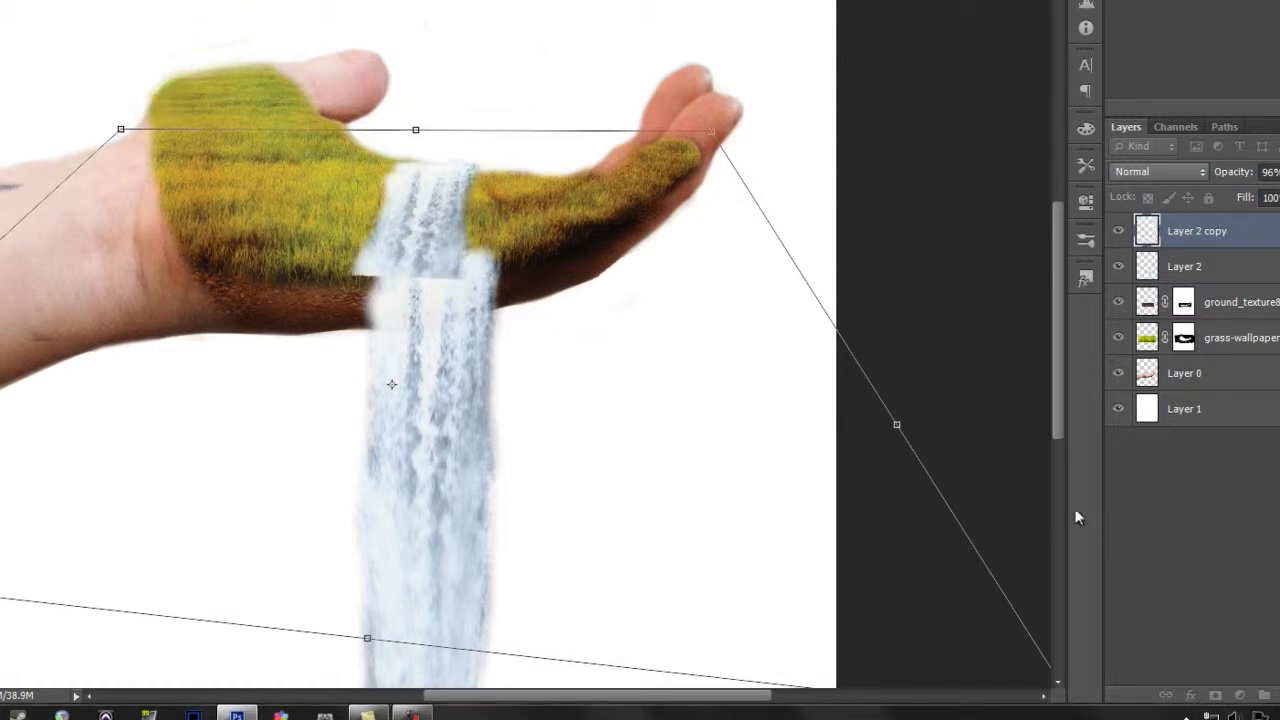
pyautogui.moveTo(1000, 400); pyautogui.dragTo(995, 362)
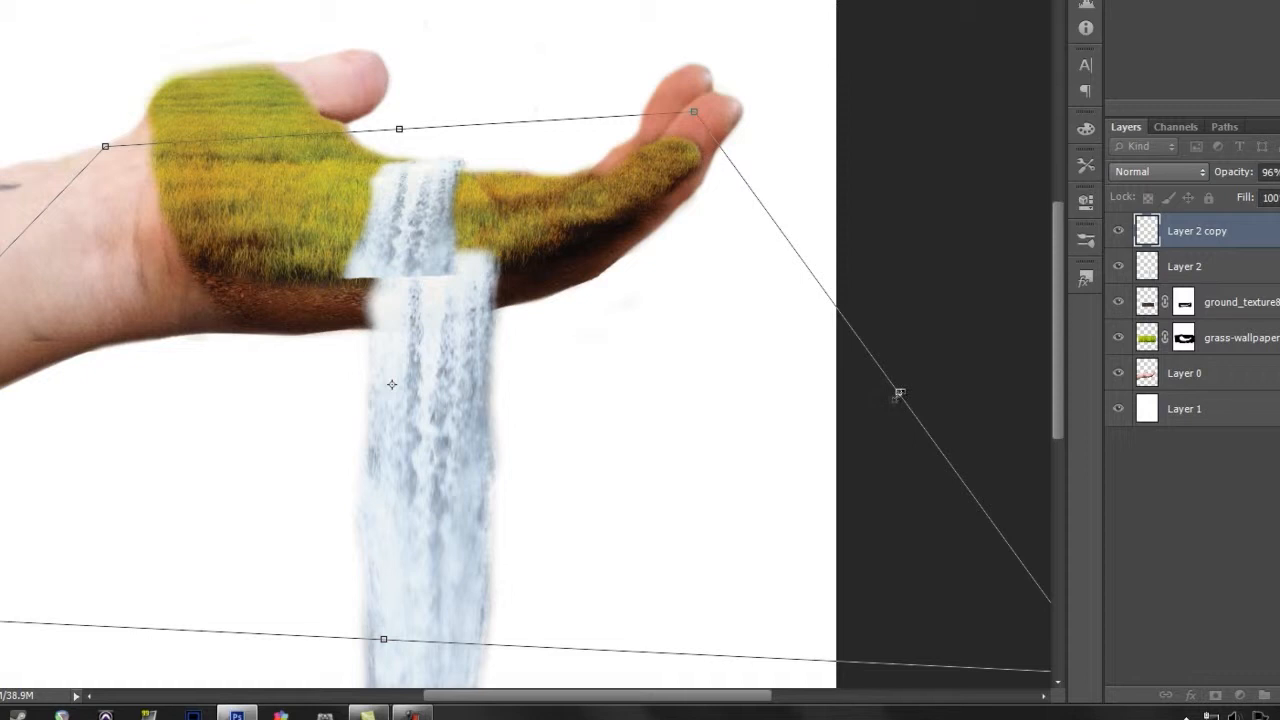
pyautogui.moveTo(900, 393); pyautogui.dragTo(999, 394)
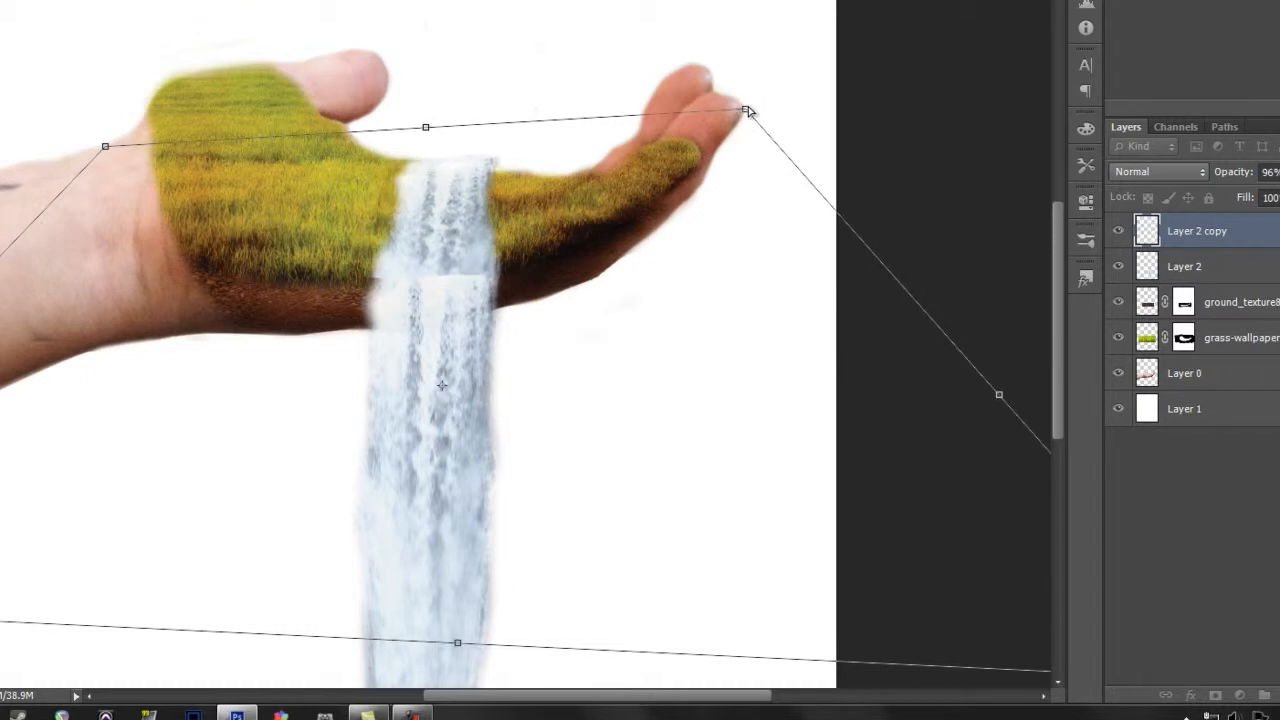
pyautogui.moveTo(748, 110); pyautogui.dragTo(752, 127)
pyautogui.moveTo(486, 262); pyautogui.dragTo(469, 256)
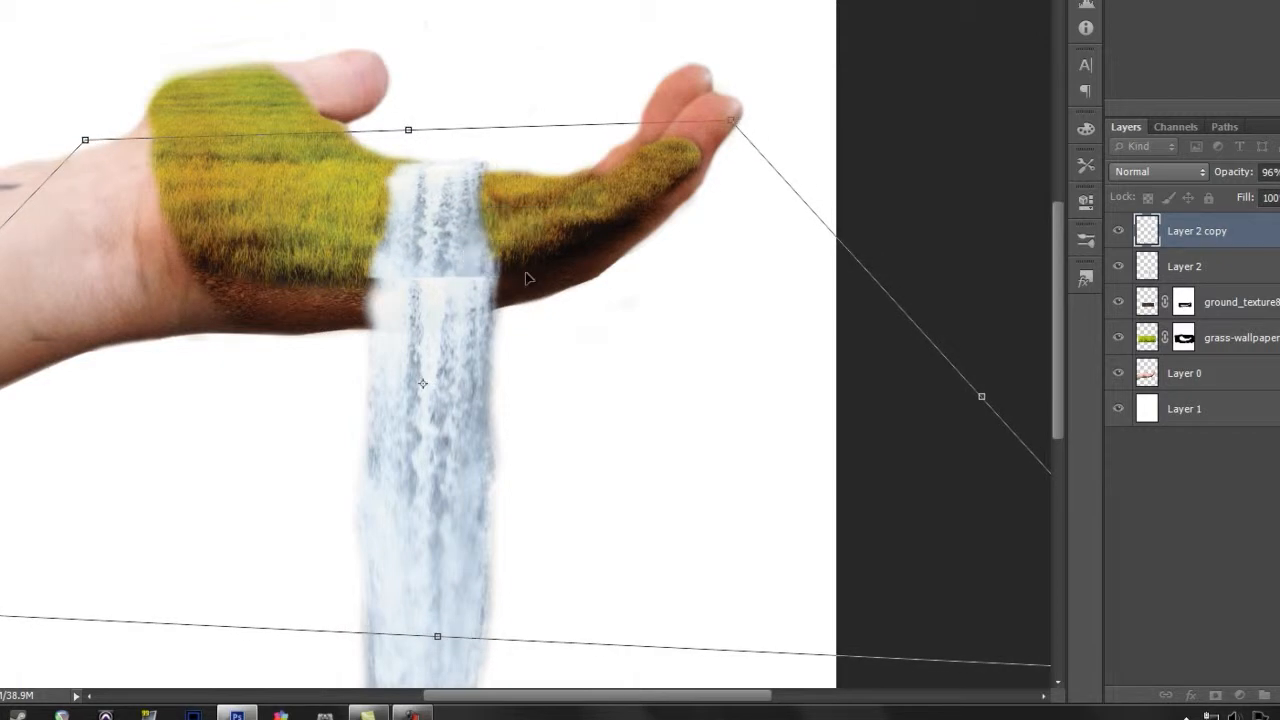
pyautogui.press('Return')
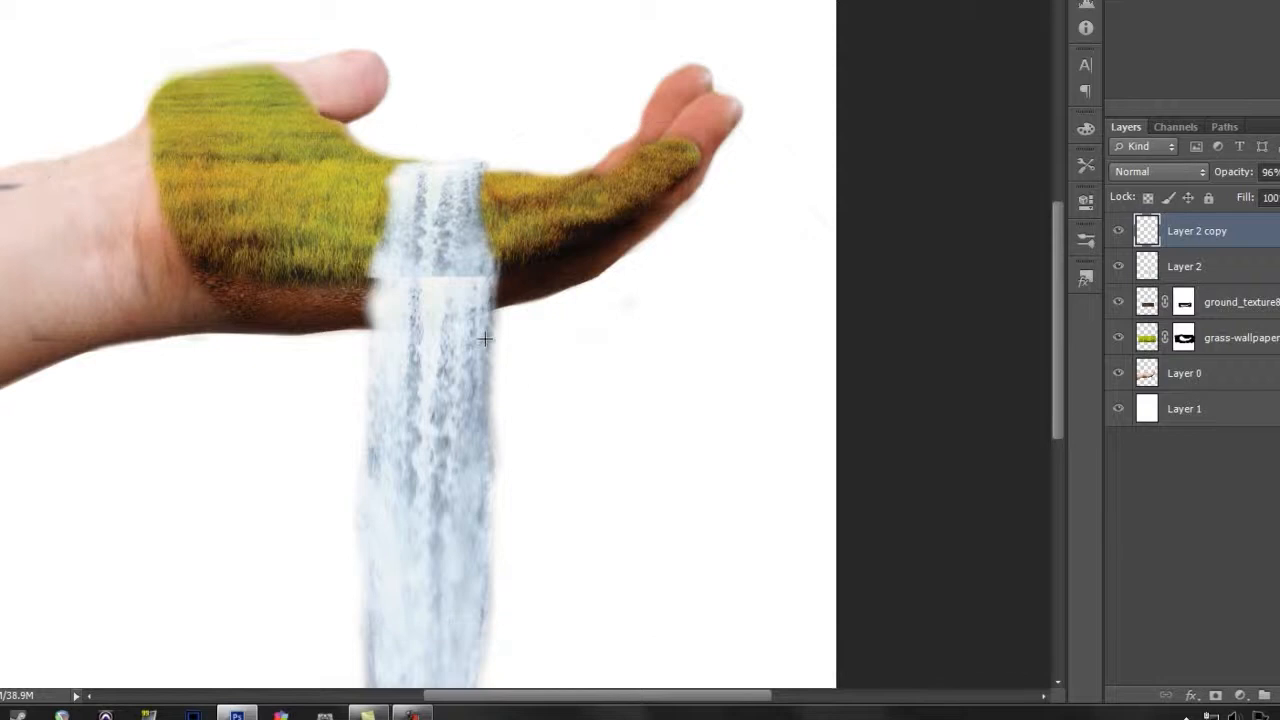
# Step: Erase the hard seam where the waterfall copy meets the lower waterfall and trim the copy's upper and outer edges on the grass
pyautogui.scroll(12, 411, 277)
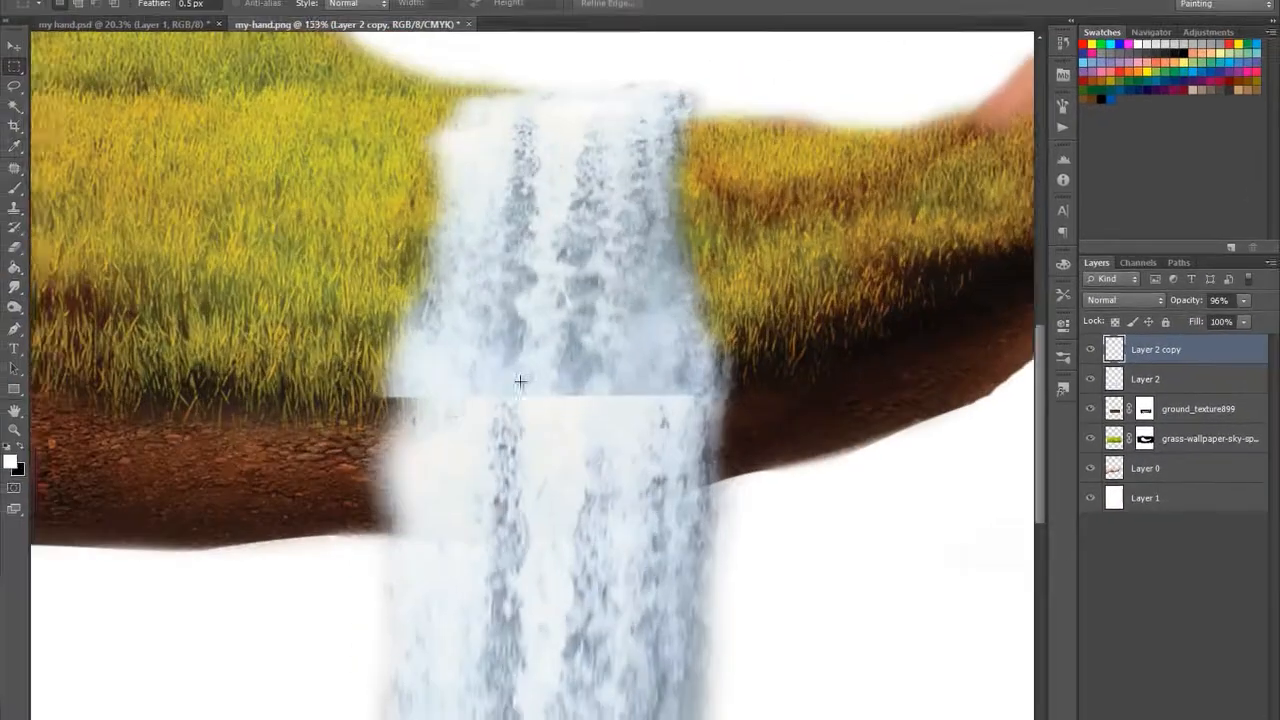
pyautogui.scroll(-5, 446, 409)
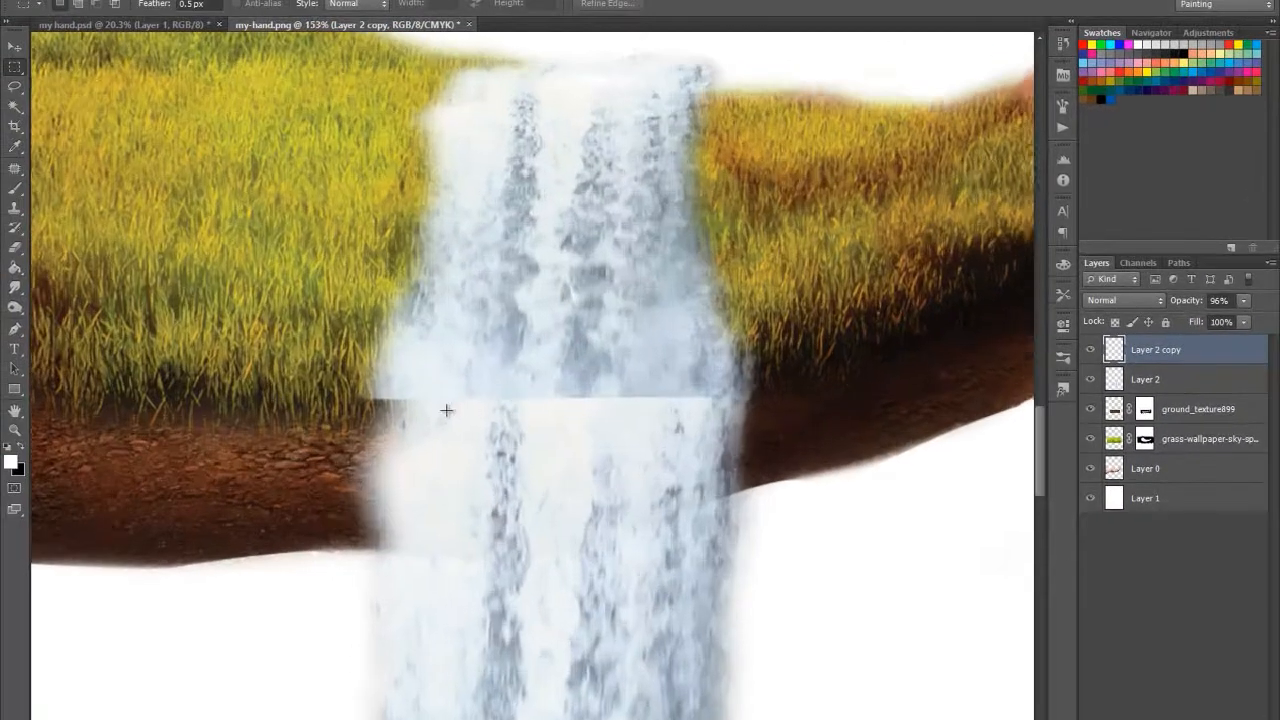
pyautogui.press('e')
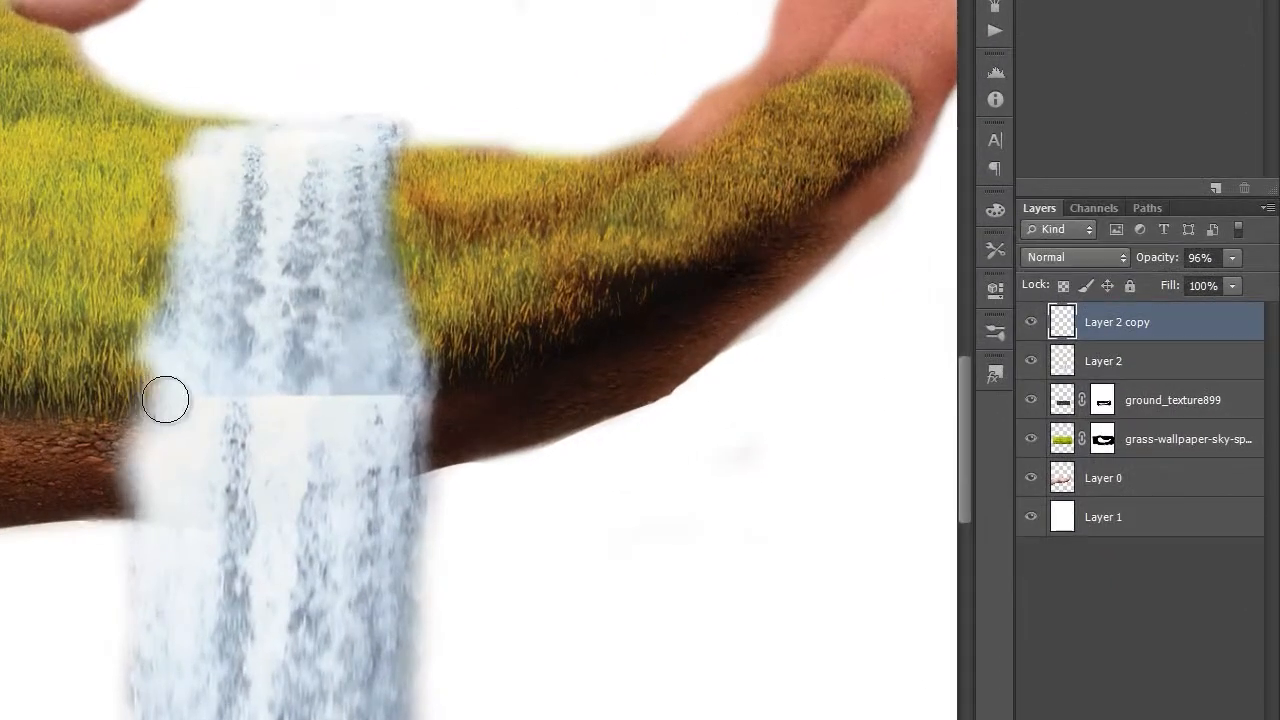
pyautogui.moveTo(165, 400); pyautogui.dragTo(405, 405)
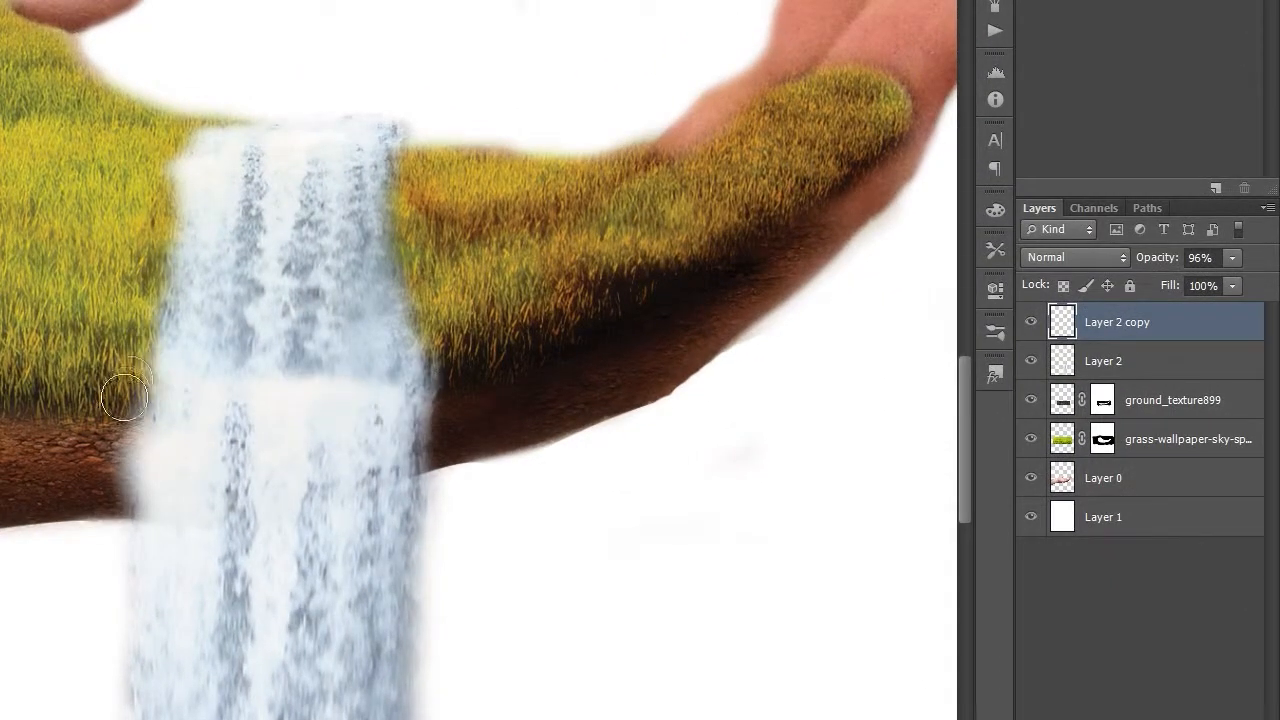
pyautogui.moveTo(160, 110); pyautogui.dragTo(165, 295)
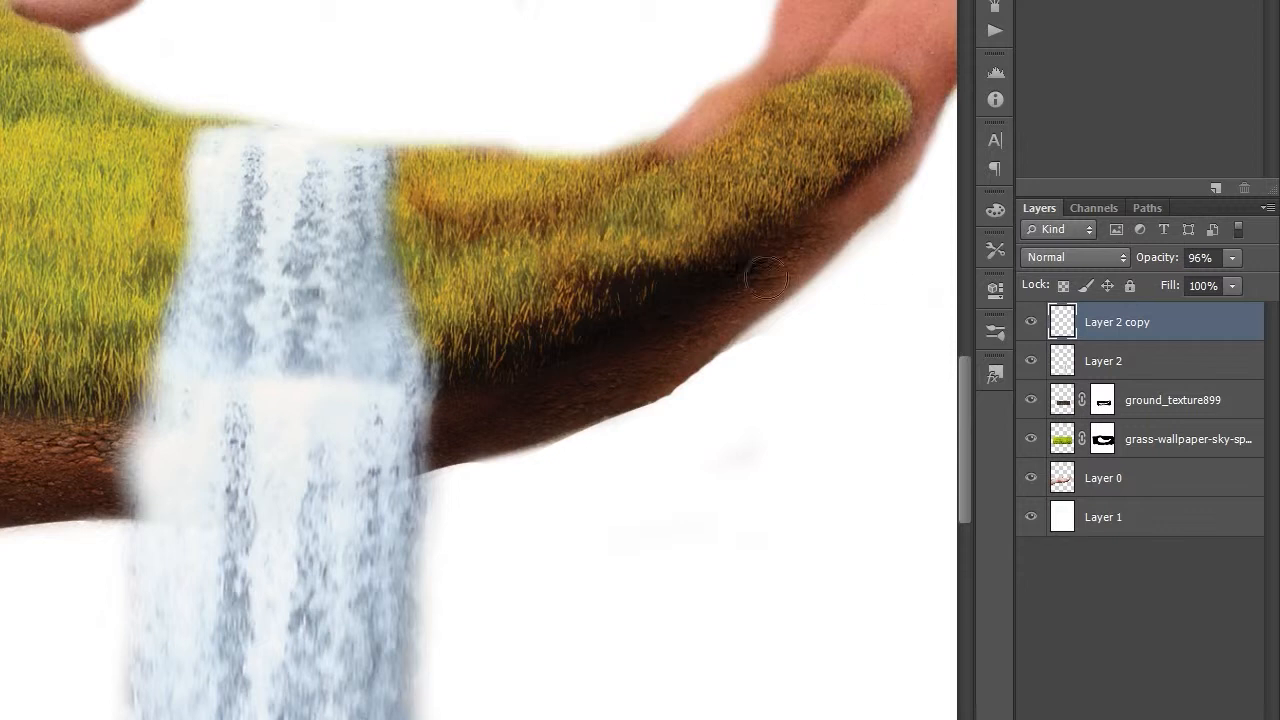
# Step: Examine the whole composite and compare it with the finished version in my hand.psd
pyautogui.scroll(-7, 766, 278)
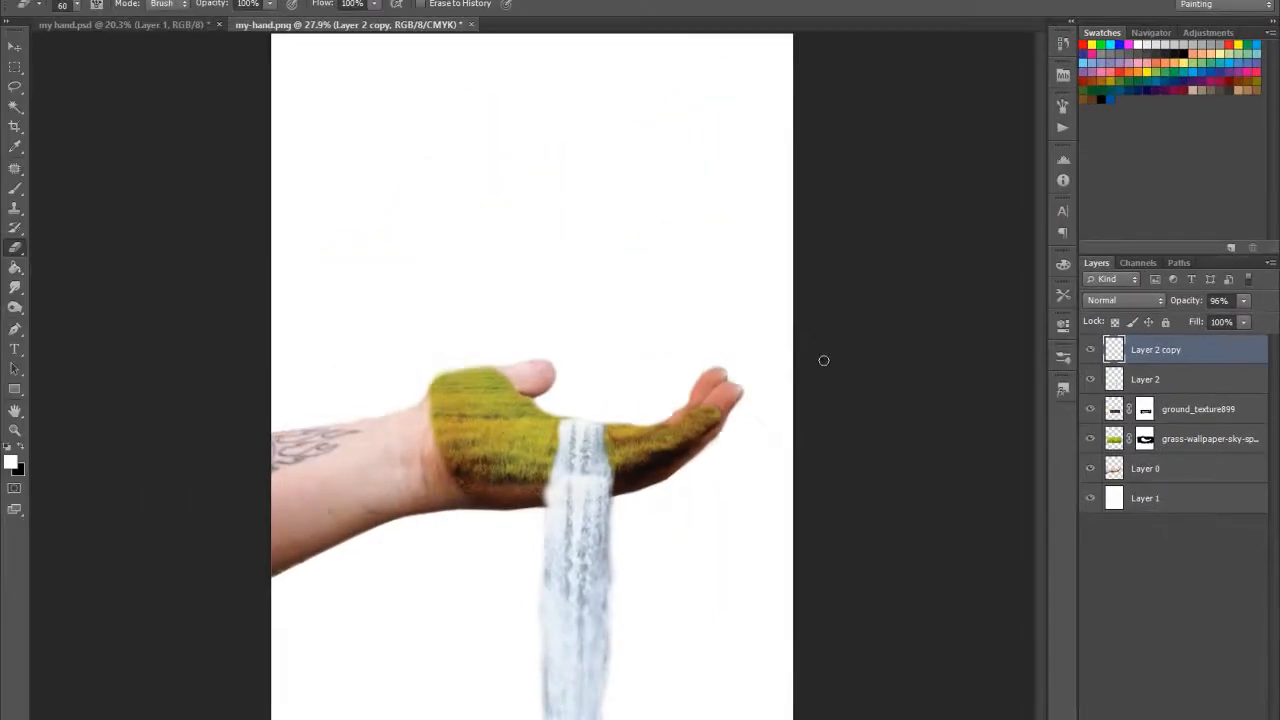
pyautogui.scroll(1, 733, 498)
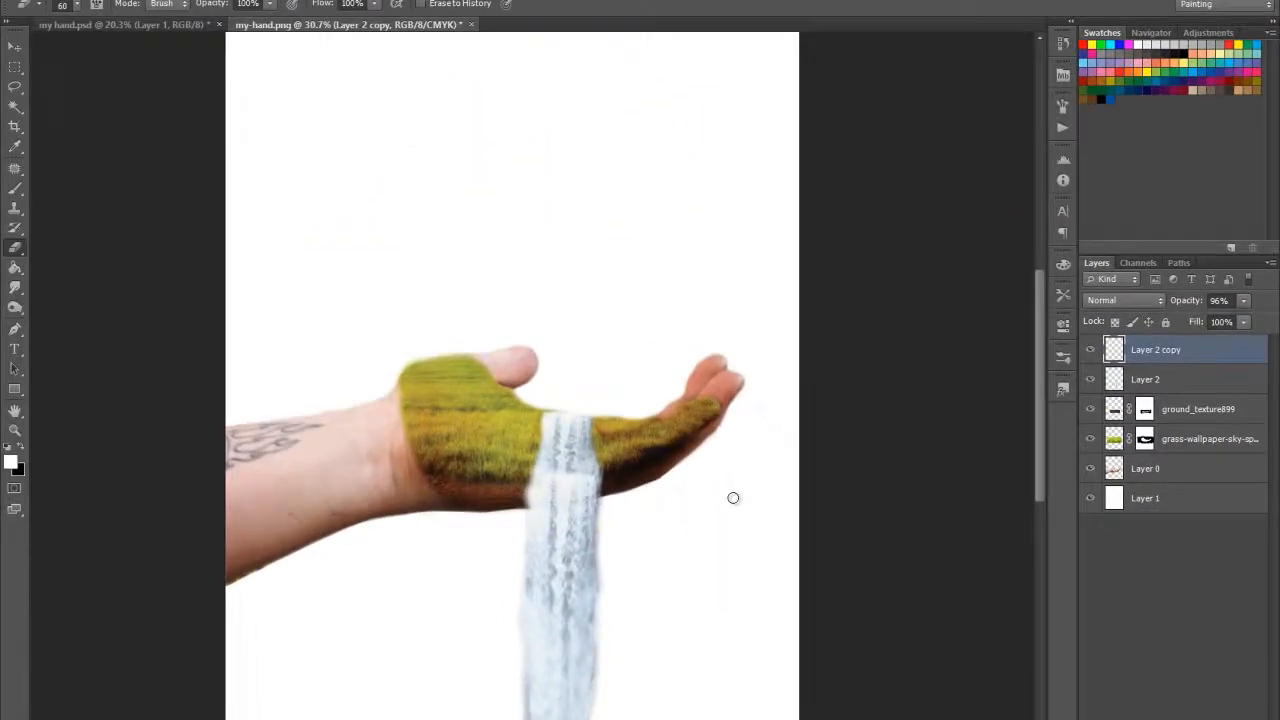
pyautogui.scroll(-2, 733, 498)
pyautogui.scroll(1, 733, 498)
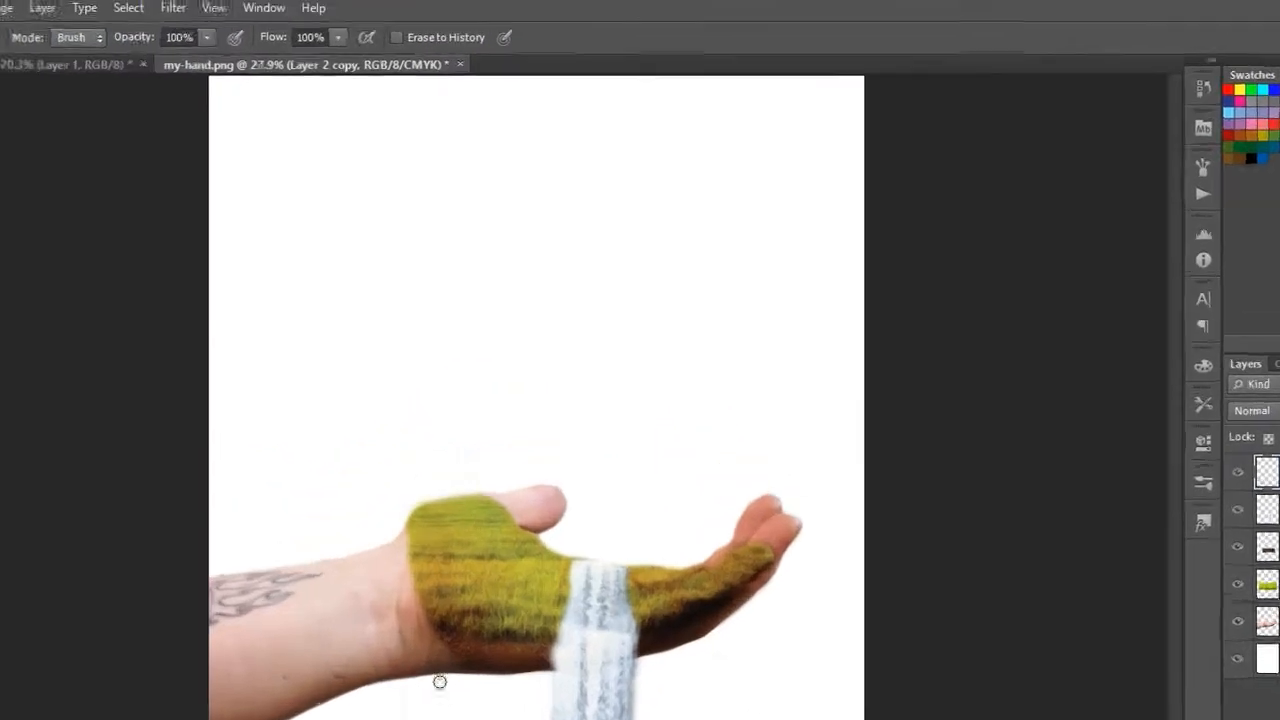
pyautogui.click(64, 73)
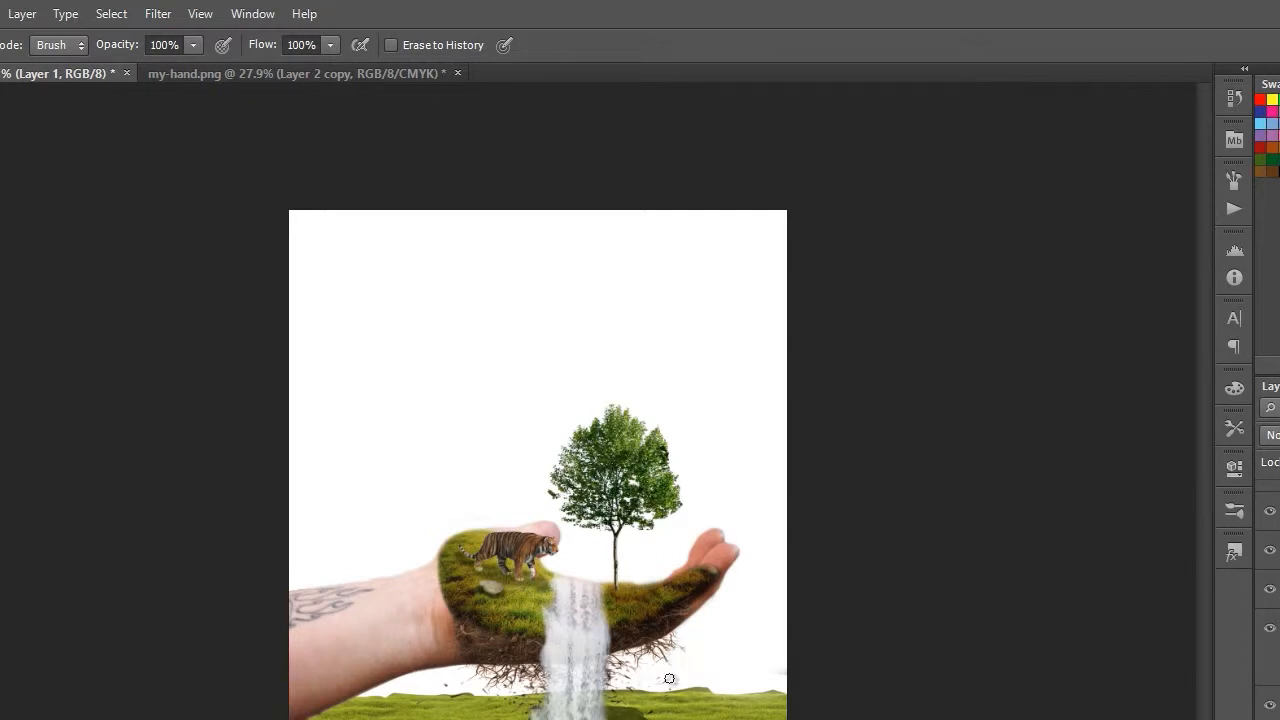
pyautogui.click(222, 71)
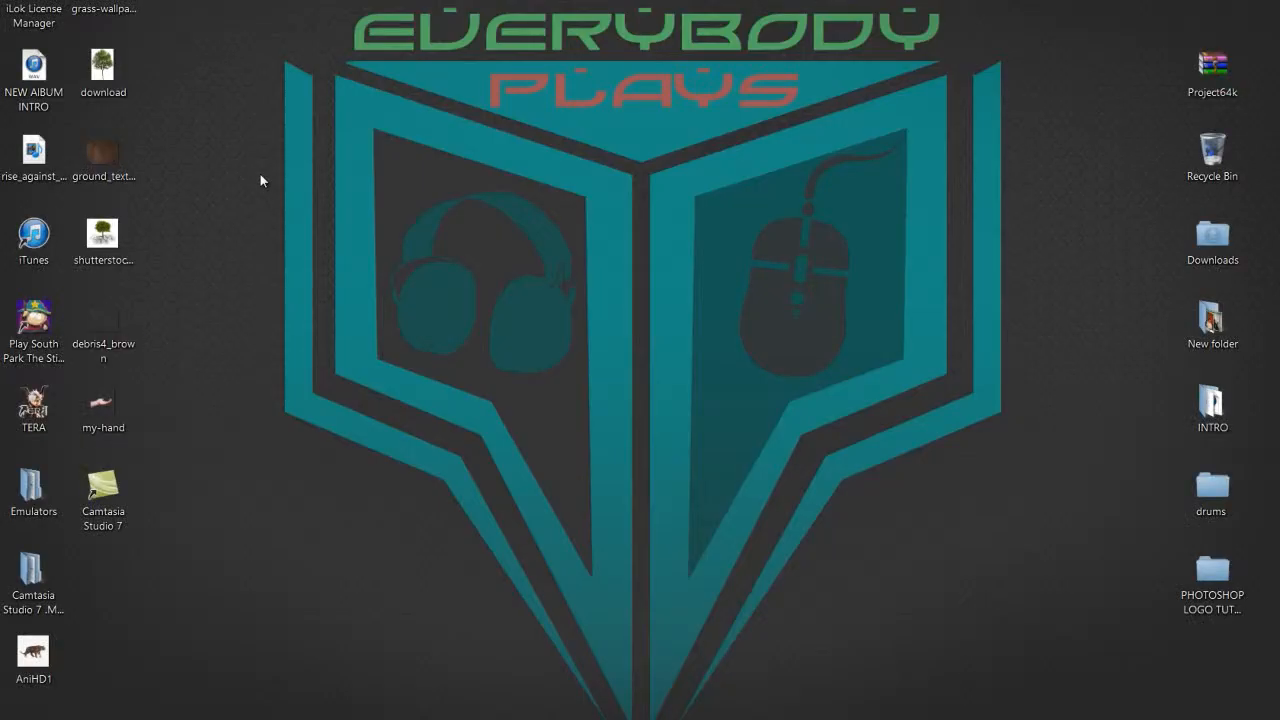
# Step: Place the shutterstock_65729302 tree image from the desktop enlarged over the hand and rasterize its layer
pyautogui.moveTo(103, 240); pyautogui.dragTo(360, 719)
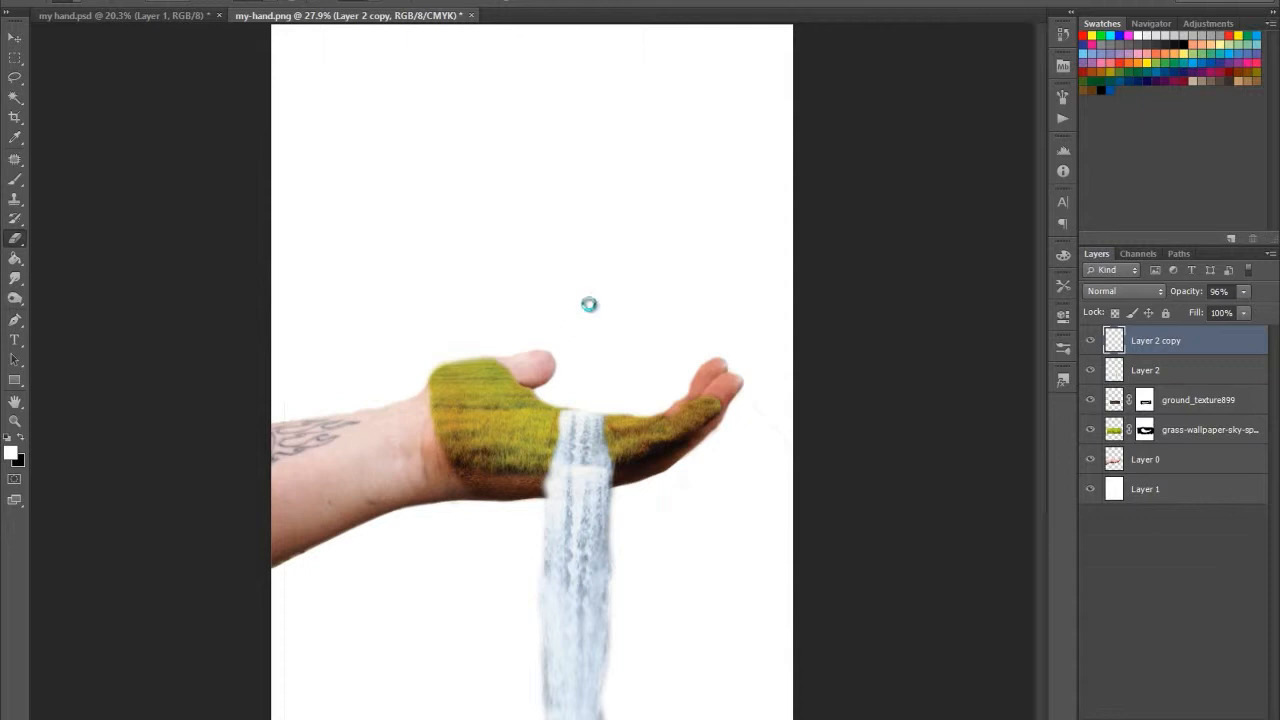
pyautogui.moveTo(586, 300); pyautogui.dragTo(580, 292)
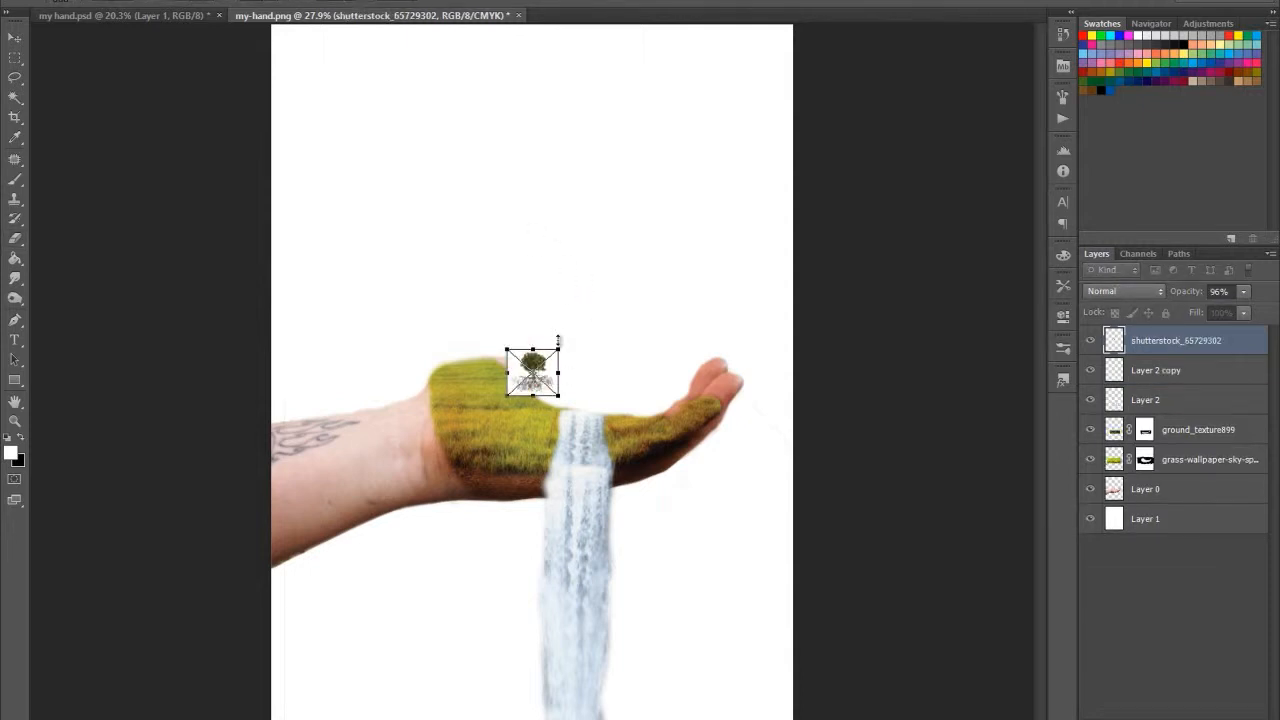
pyautogui.moveTo(560, 342); pyautogui.dragTo(675, 241)
pyautogui.press('Return')
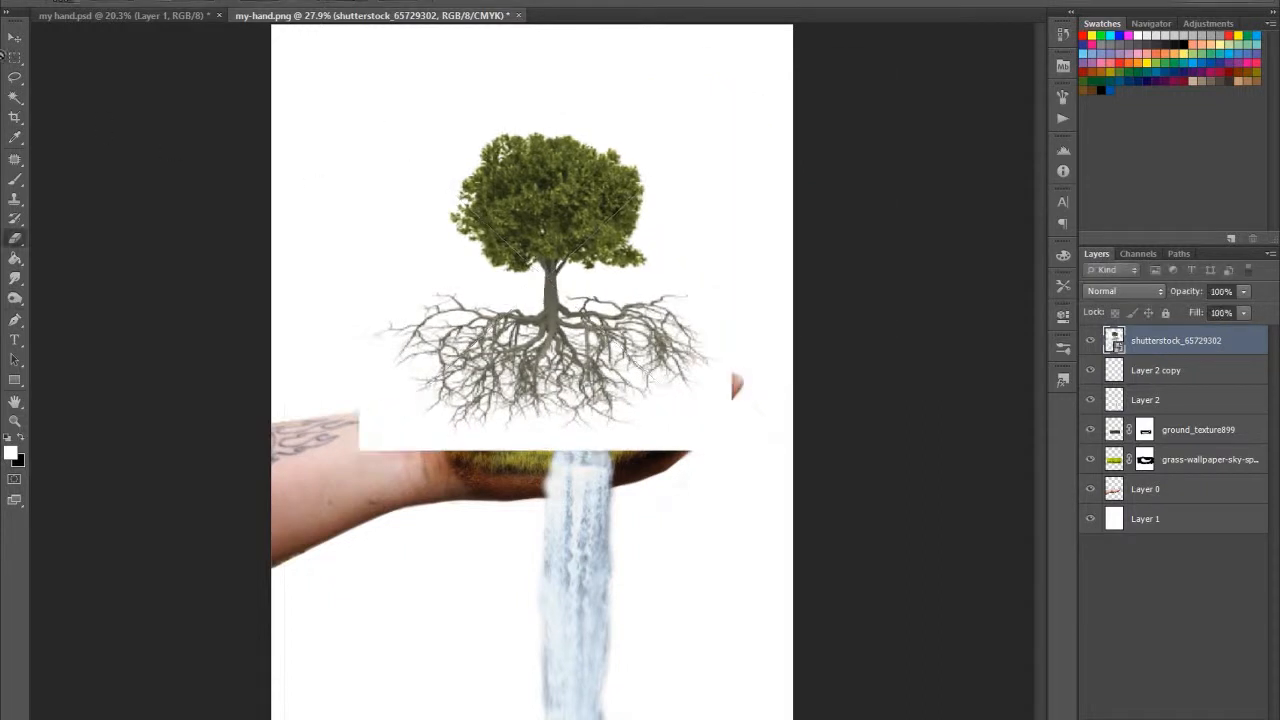
pyautogui.rightClick(1158, 335)
pyautogui.click(975, 358)
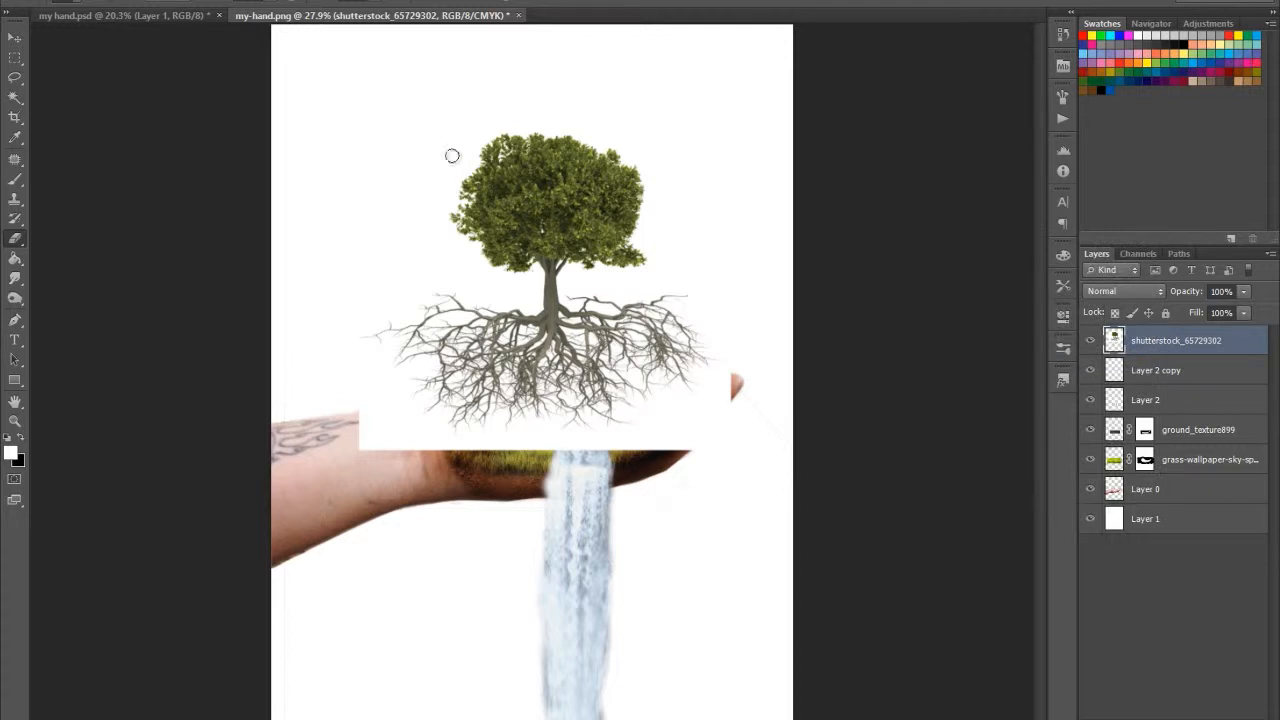
# Step: Enlarge the eraser to 400 px and erase the upper part of the tree's crown
pyautogui.press(']')
pyautogui.press(']')
pyautogui.press(']')
pyautogui.press(']')
pyautogui.press(']')
pyautogui.press(']')
pyautogui.press(']')
pyautogui.press(']')
pyautogui.press(']')
pyautogui.press(']')
pyautogui.press(']')
pyautogui.press('[')
pyautogui.press('[')
pyautogui.moveTo(382, 126)
pyautogui.mouseDown()
pyautogui.moveTo(684, 123)
pyautogui.moveTo(458, 110)
pyautogui.mouseUp()
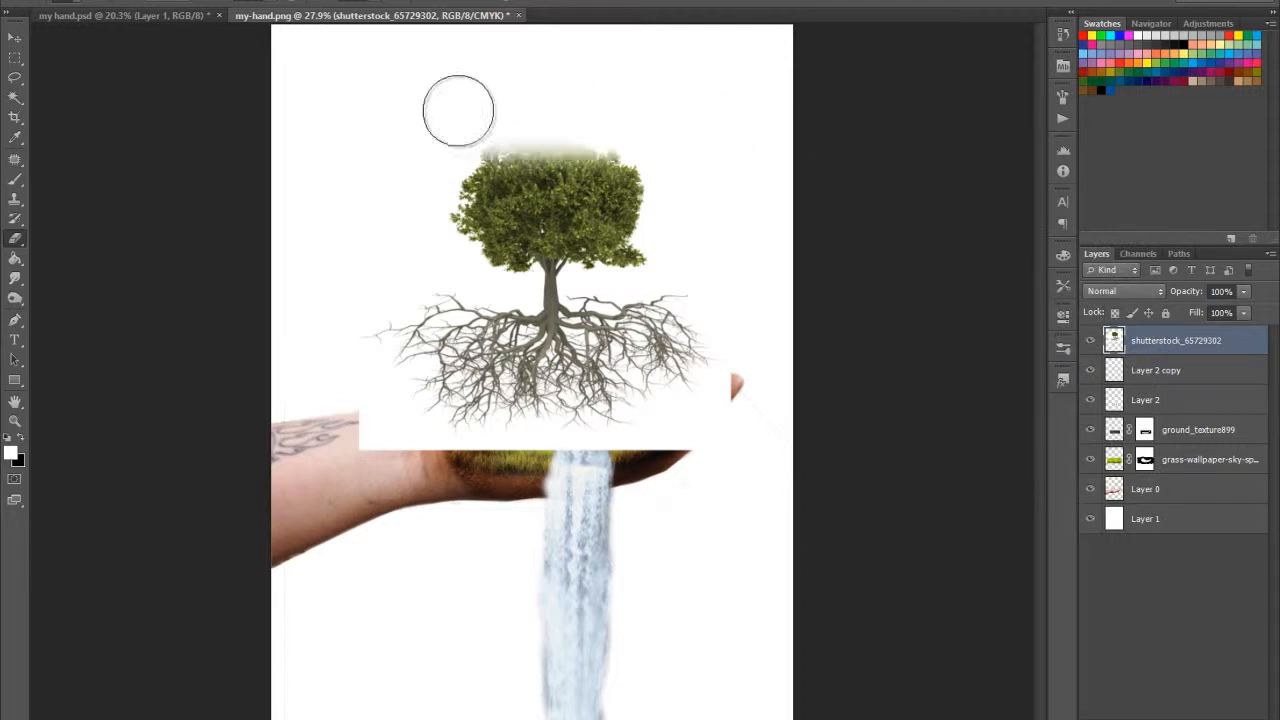
pyautogui.moveTo(663, 177)
pyautogui.mouseDown()
pyautogui.moveTo(492, 180)
pyautogui.moveTo(614, 194)
pyautogui.mouseUp()
# Step: Increase the eraser's hardness and erase the rest of the crown and the trunk, leaving only the roots
pyautogui.rightClick(620, 196)
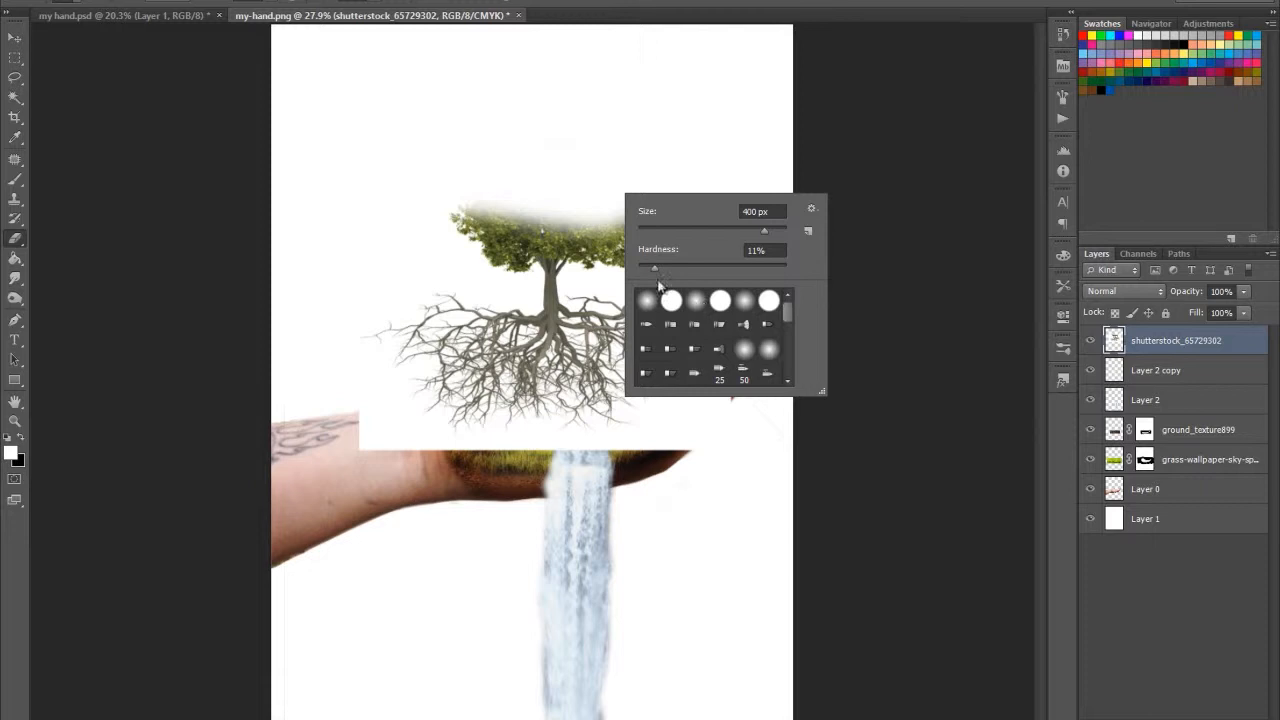
pyautogui.press('Return')
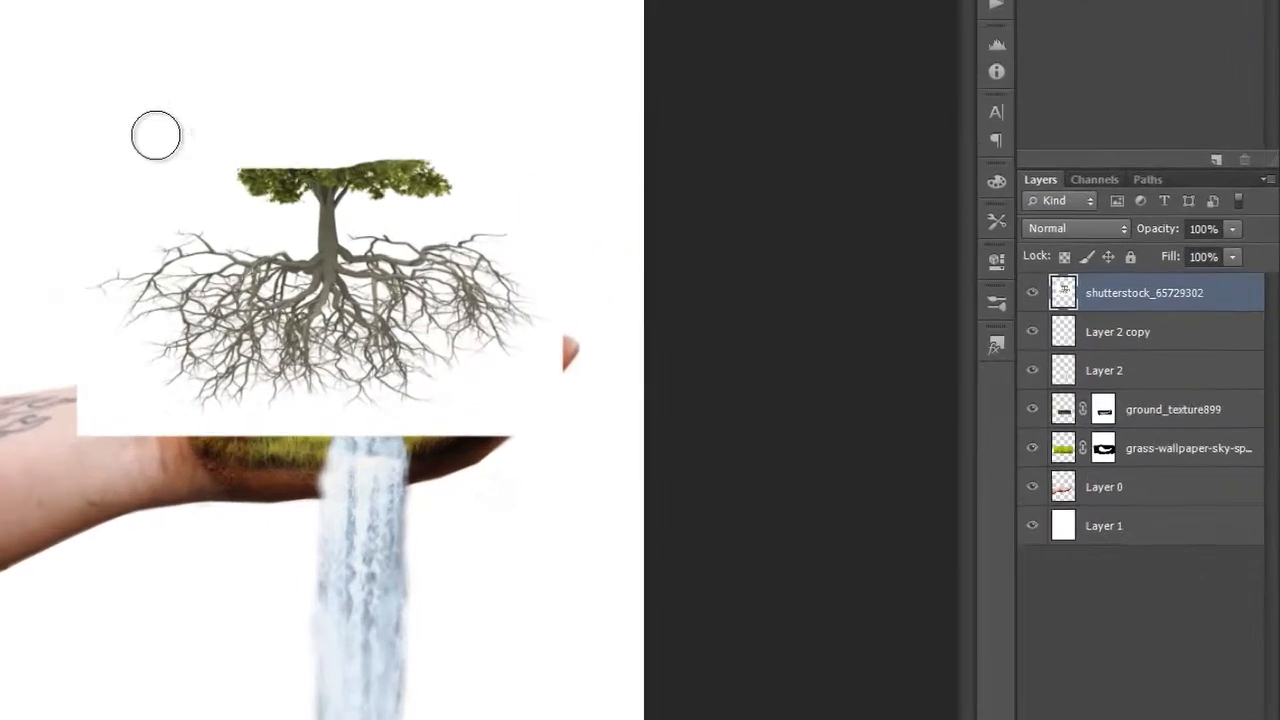
pyautogui.moveTo(423, 218)
pyautogui.mouseDown()
pyautogui.moveTo(624, 261)
pyautogui.moveTo(656, 255)
pyautogui.mouseUp()
pyautogui.moveTo(463, 181)
pyautogui.mouseDown()
pyautogui.moveTo(294, 157)
pyautogui.moveTo(280, 191)
pyautogui.moveTo(322, 189)
pyautogui.moveTo(325, 238)
pyautogui.mouseUp()
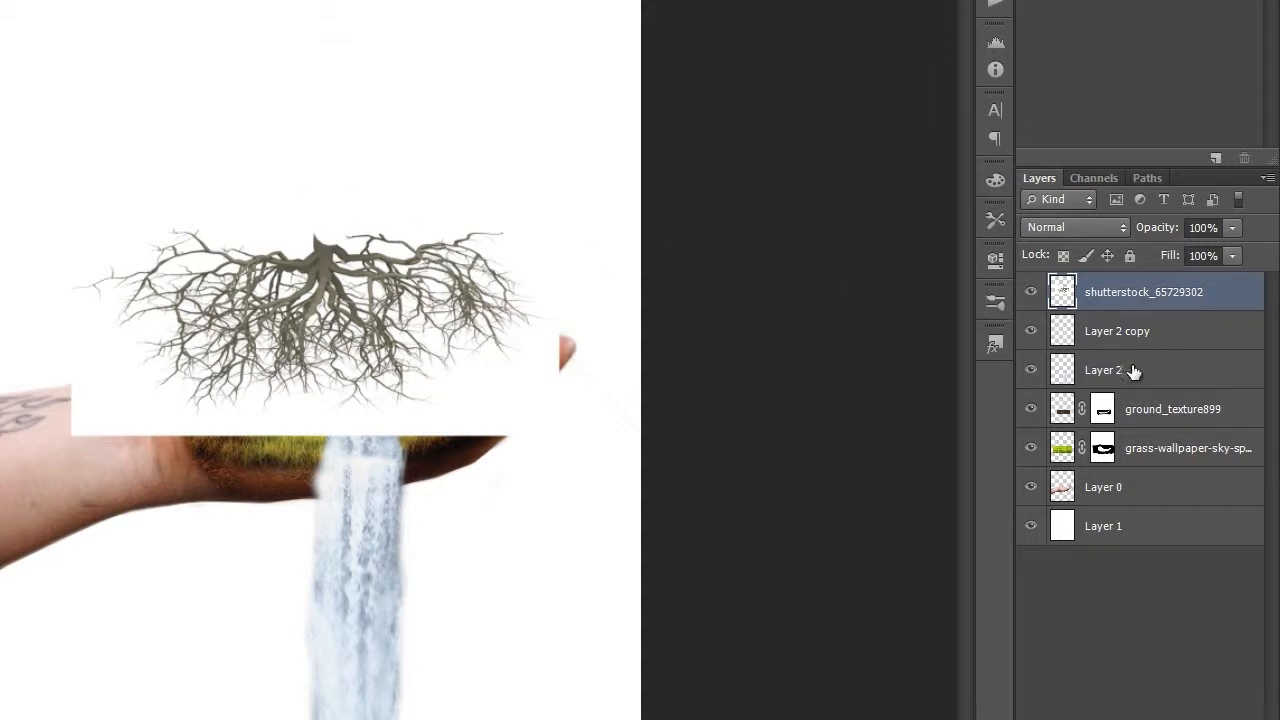
# Step: Move the shutterstock_65729302 layer below Layer 2 and position the roots beneath the palm, behind the waterfall
pyautogui.moveTo(1150, 298); pyautogui.dragTo(1160, 404)
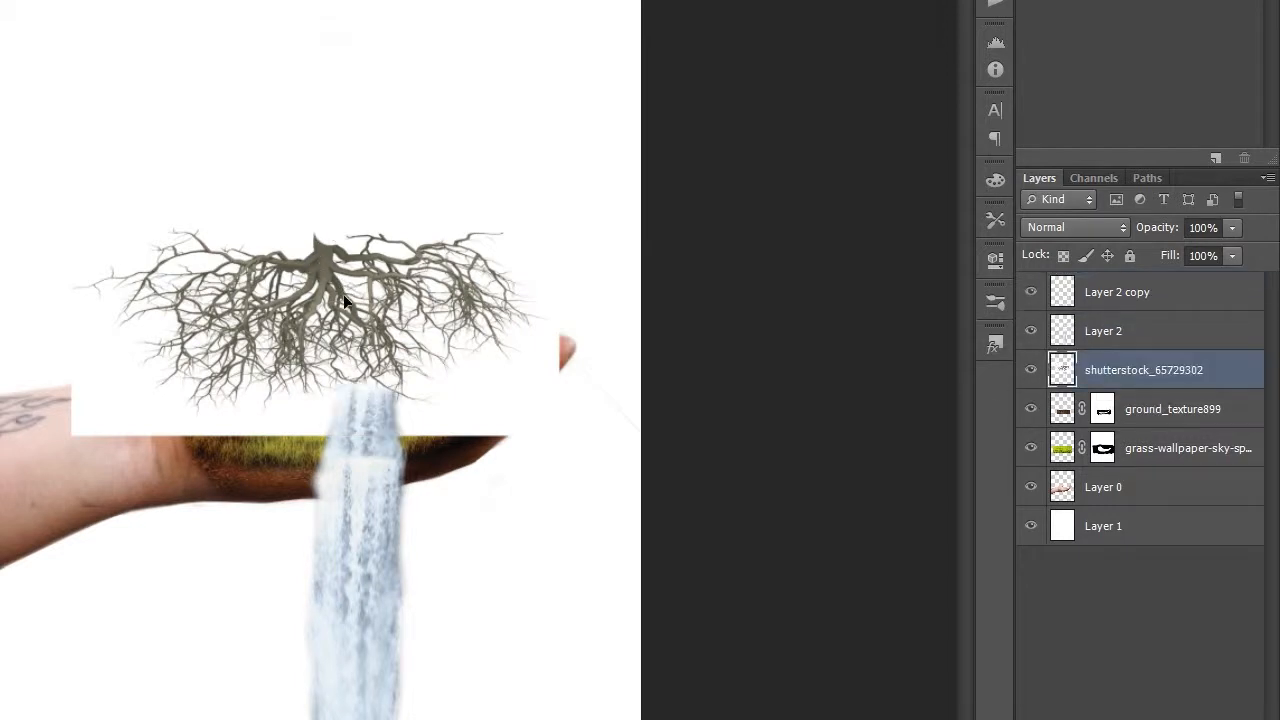
pyautogui.moveTo(343, 294); pyautogui.dragTo(356, 520)
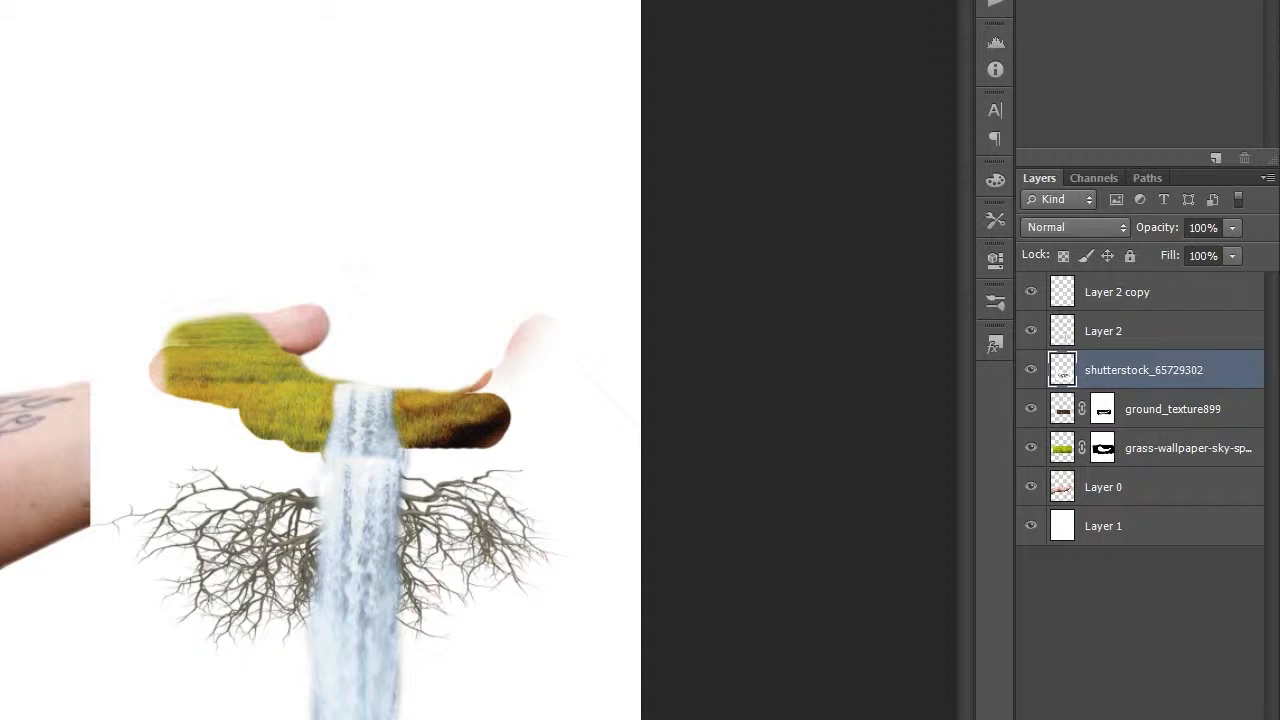
# Step: Select and delete the white background around the roots, deselect, and shift the roots slightly up against the hand
pyautogui.click(122, 414)
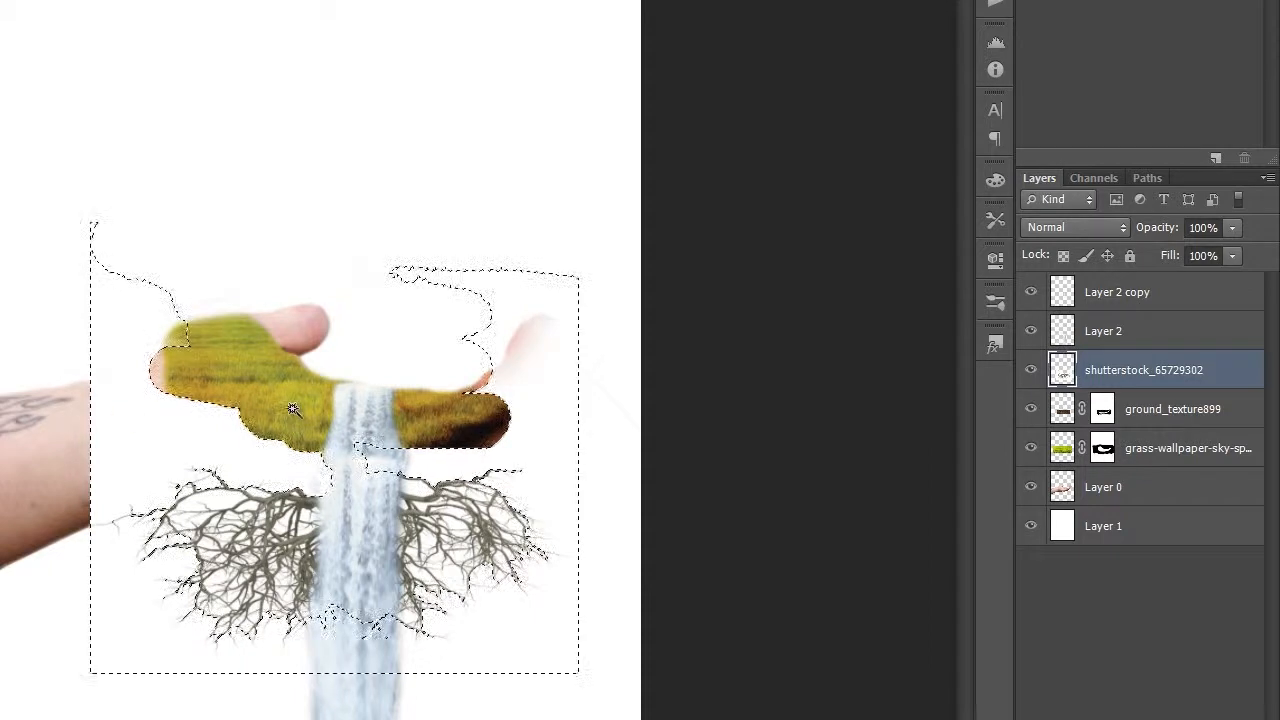
pyautogui.press('Delete')
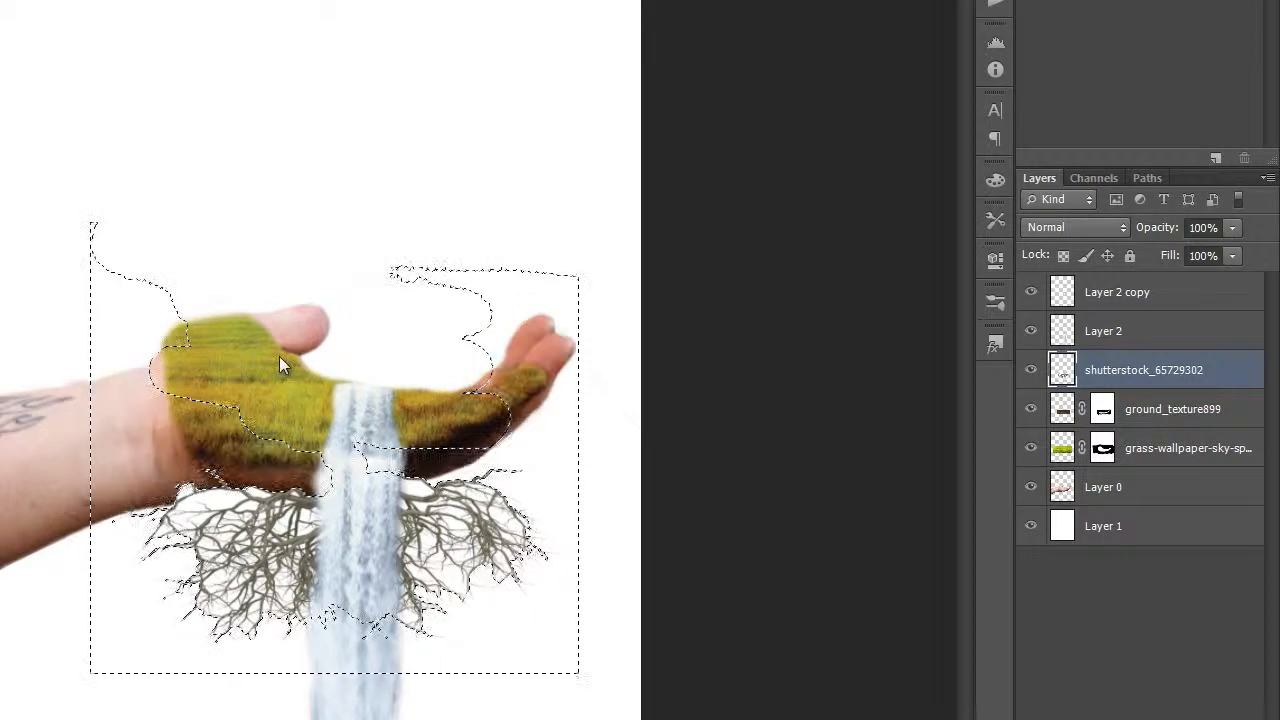
pyautogui.hotkey('ctrl', 'd')
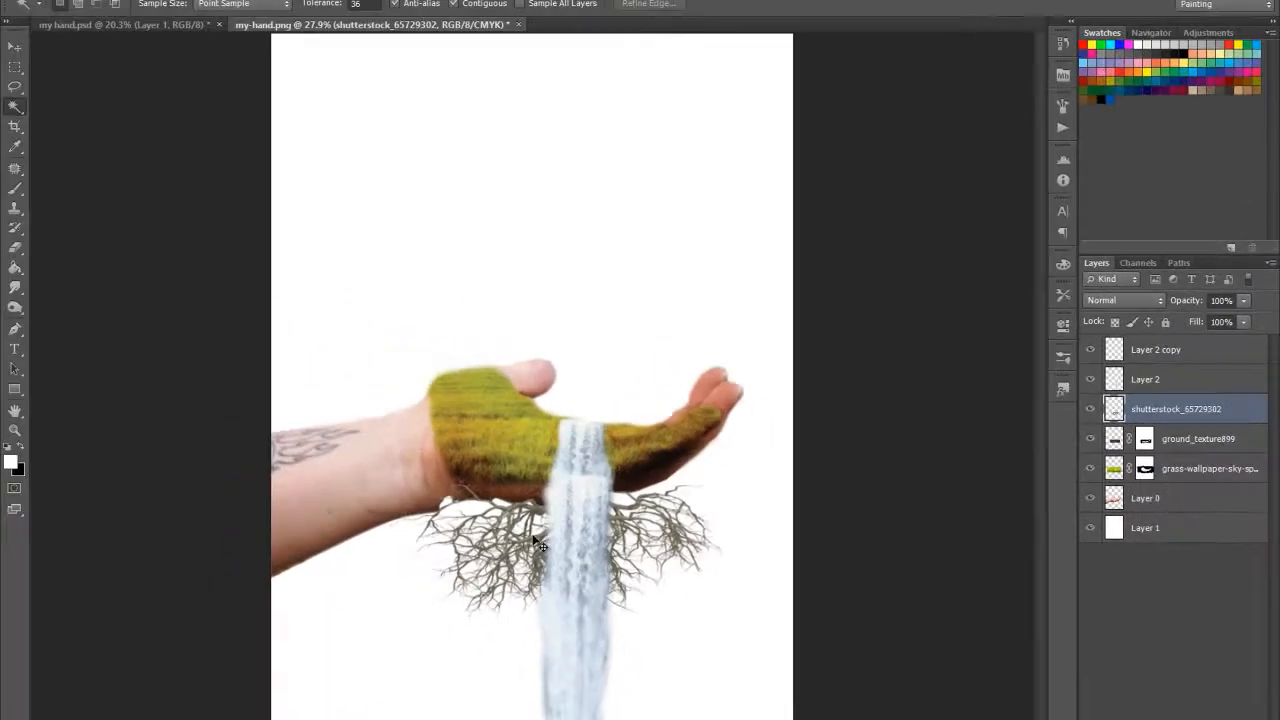
pyautogui.moveTo(535, 543); pyautogui.dragTo(537, 528)
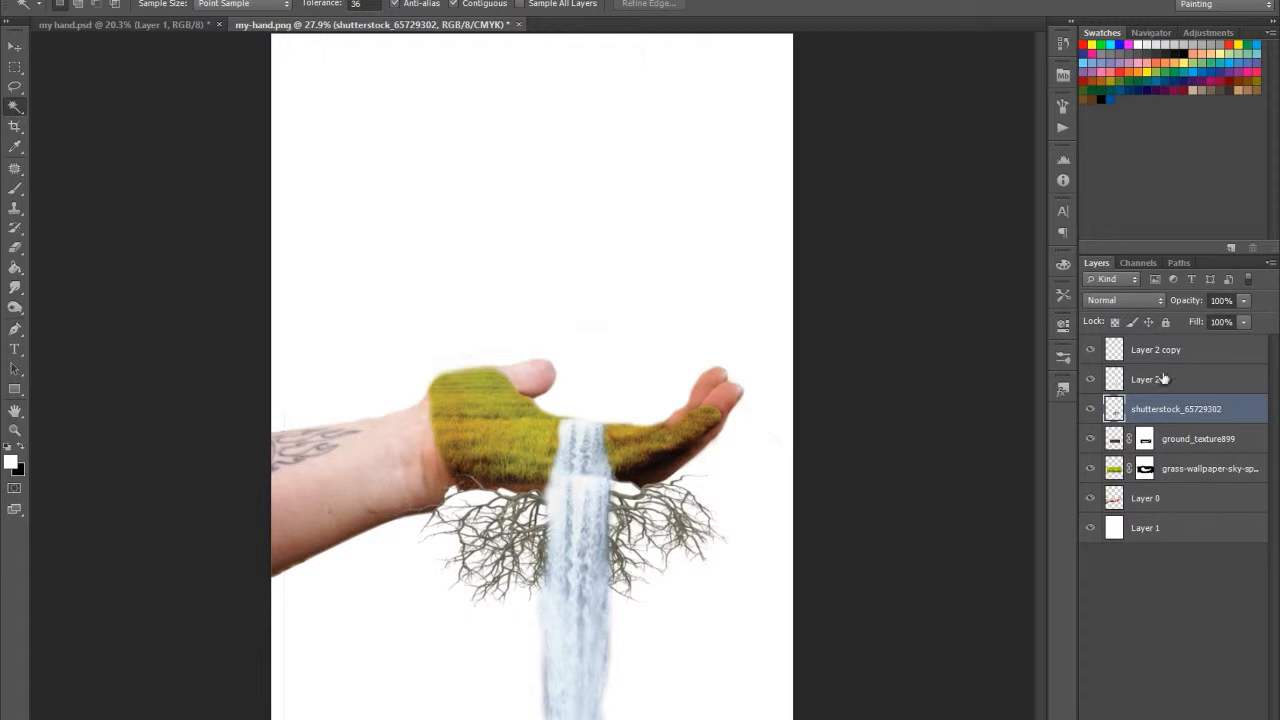
# Step: Try several blend modes on the roots layer and set it to Multiply
pyautogui.click(1150, 300)
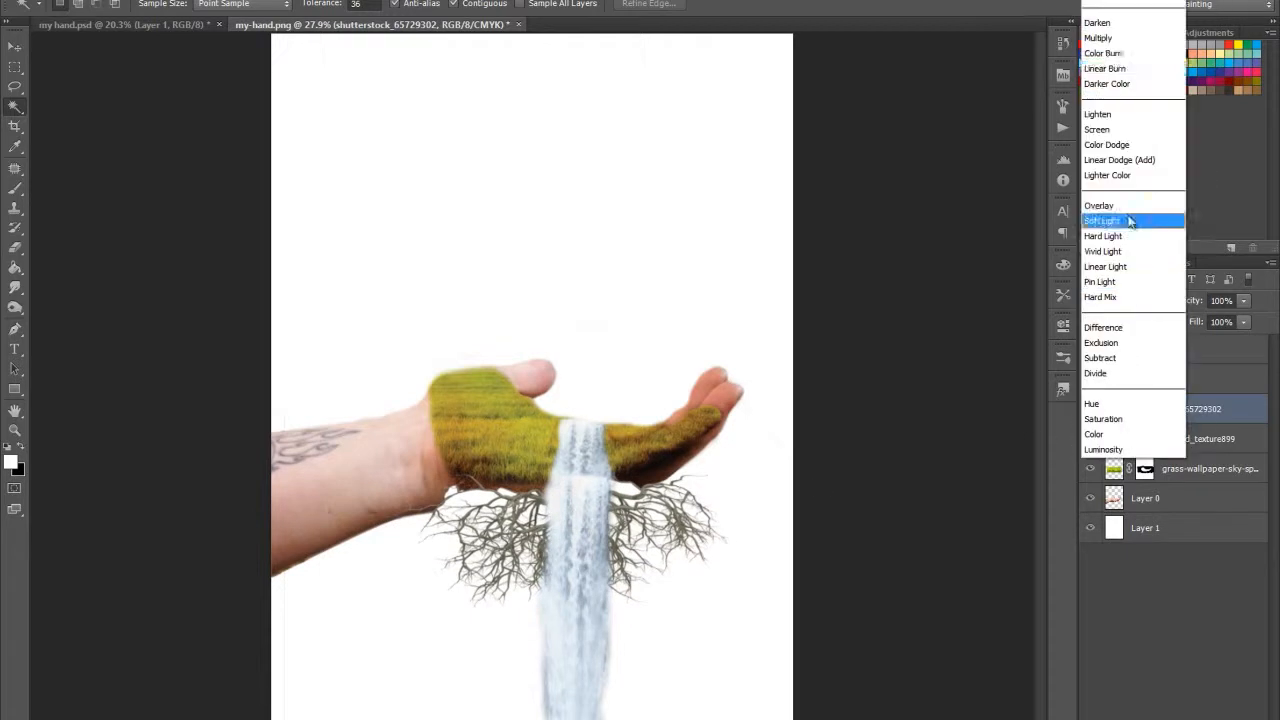
pyautogui.click(1131, 38)
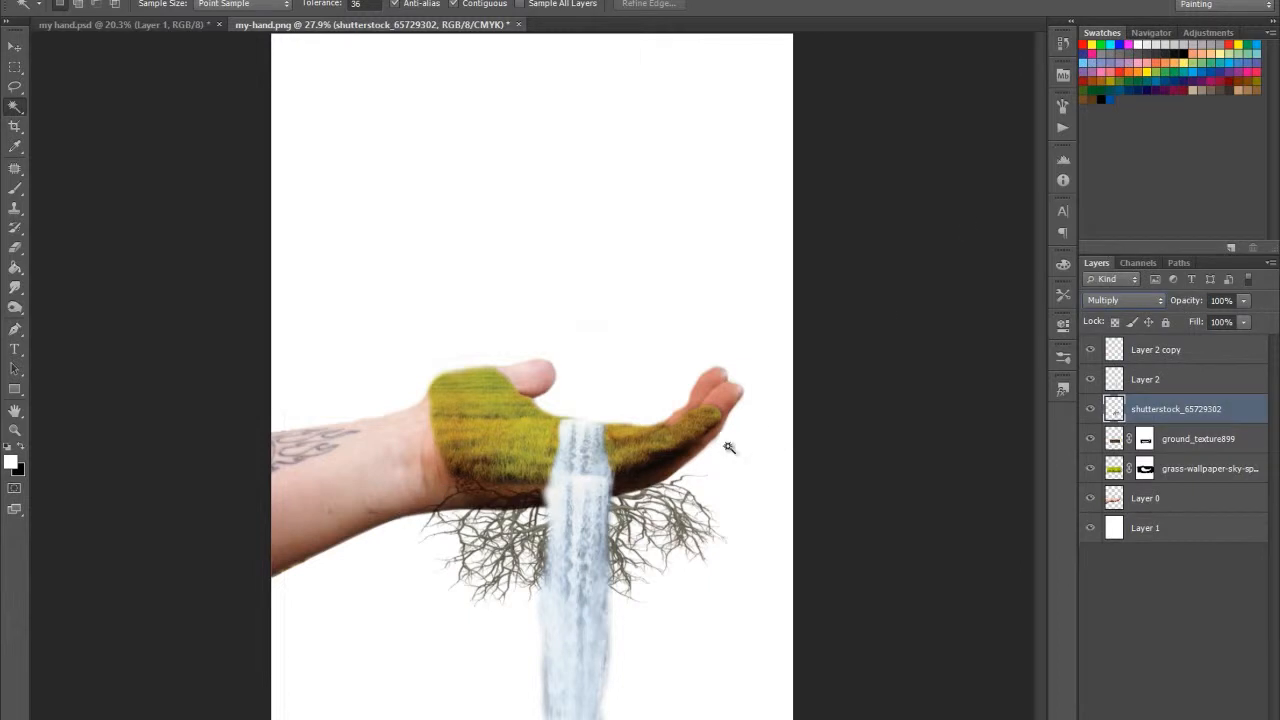
pyautogui.scroll(-5, 1129, 297)
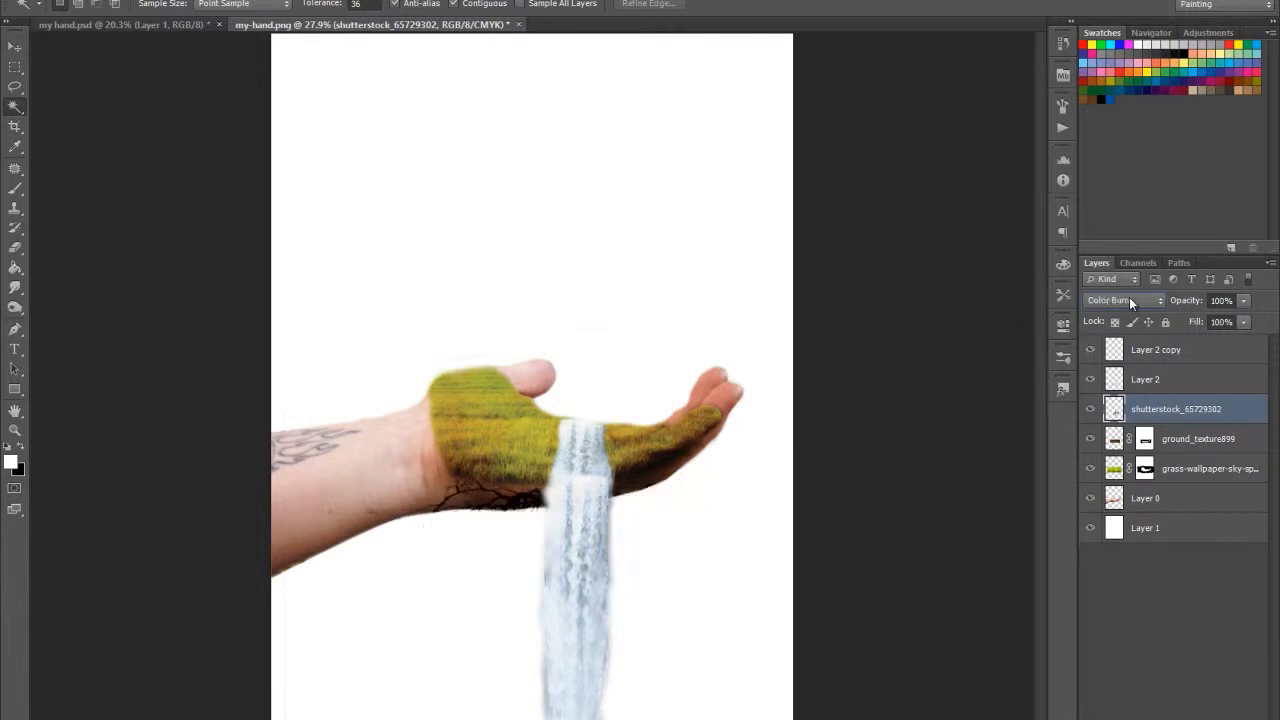
pyautogui.scroll(-6, 1129, 297)
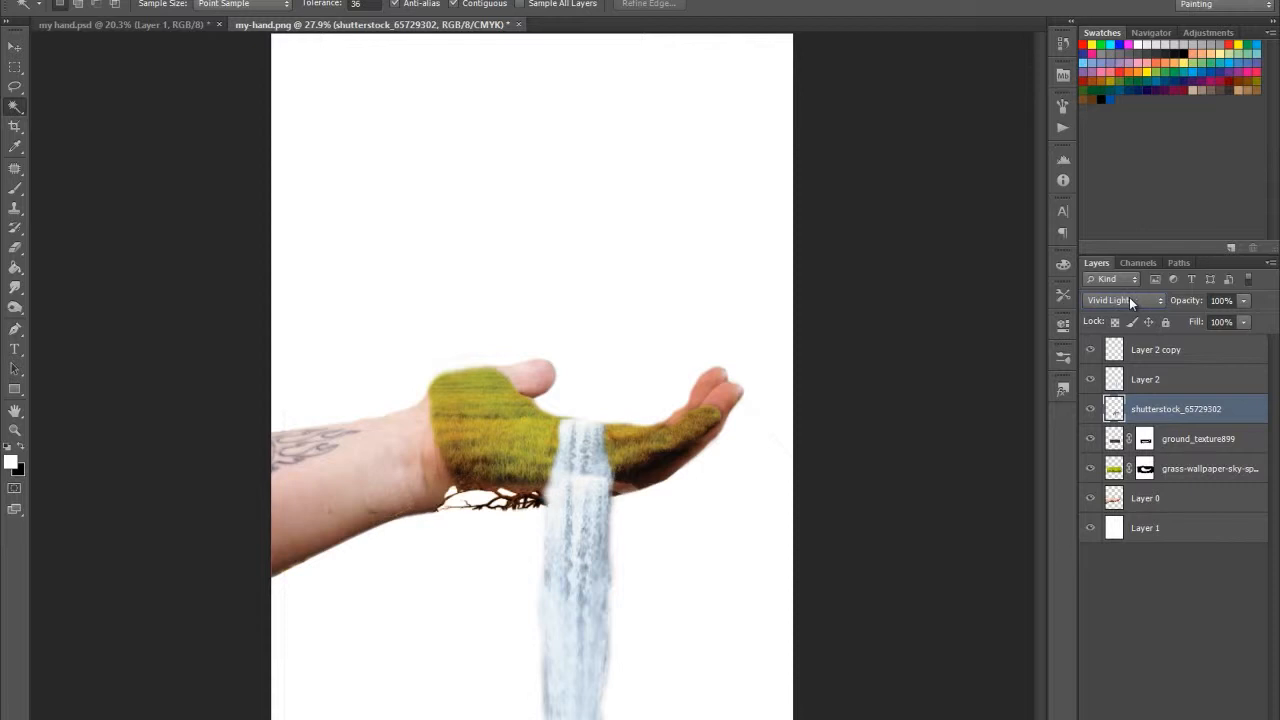
pyautogui.click(1129, 297)
pyautogui.click(1128, 40)
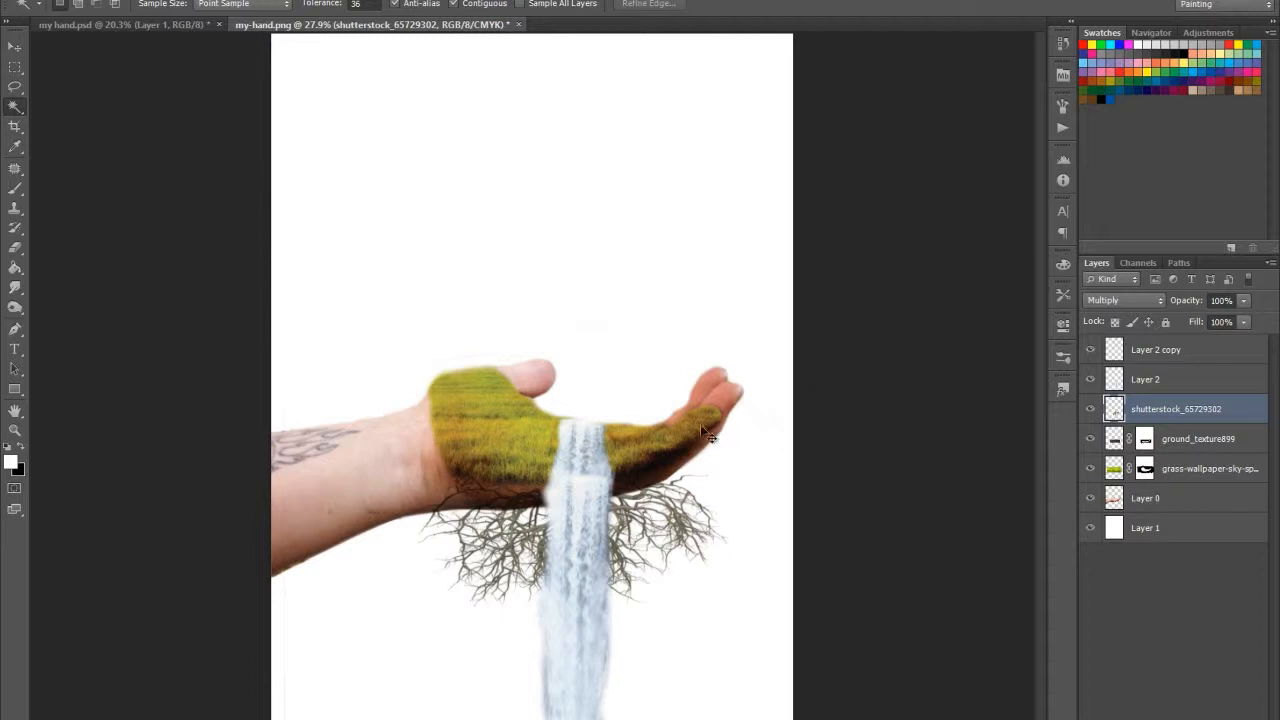
# Step: Scale the roots to 97.59% width and 86.96% height and raise them so they overlap the underside of the hand
pyautogui.hotkey('ctrl', 't')
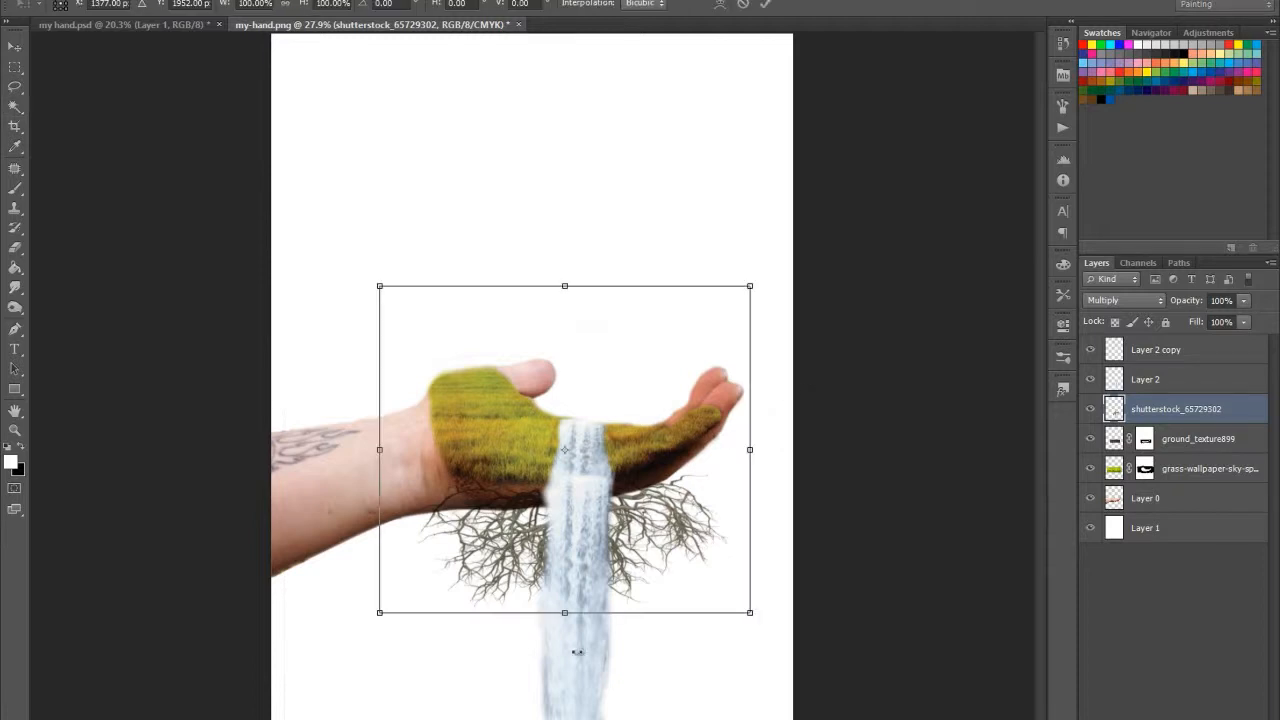
pyautogui.moveTo(566, 615); pyautogui.dragTo(566, 570)
pyautogui.moveTo(615, 530); pyautogui.dragTo(619, 518)
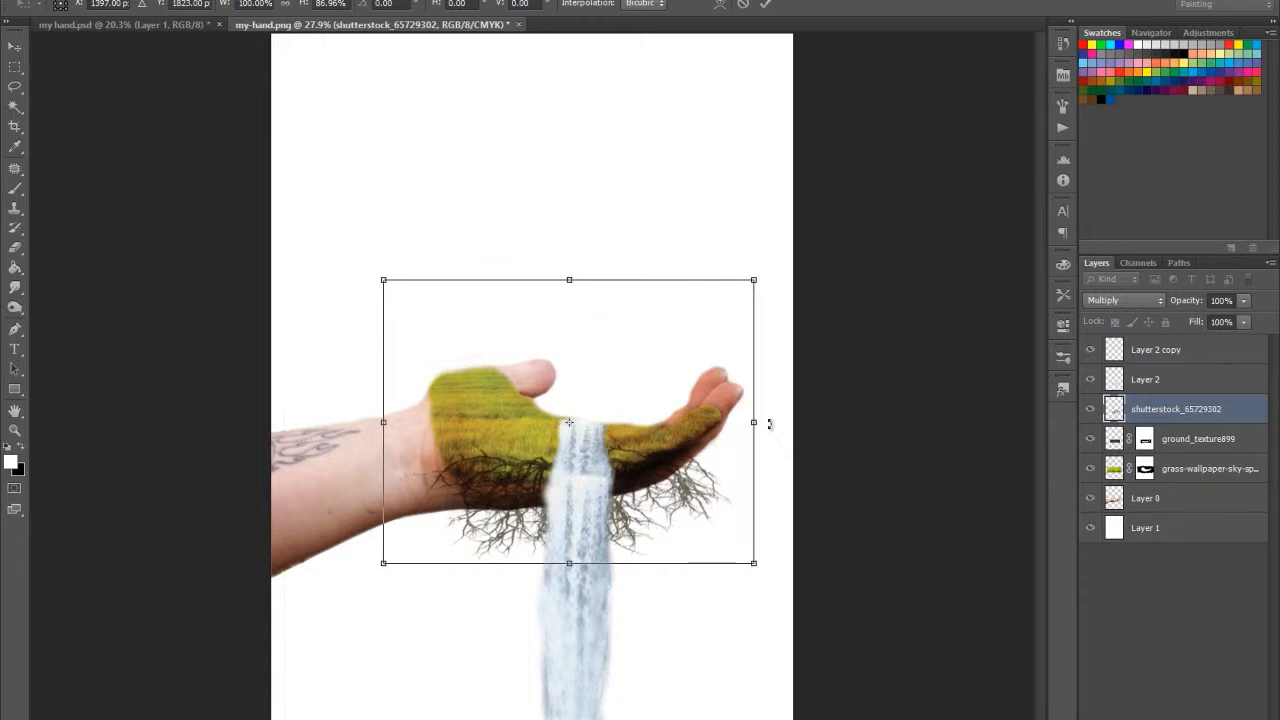
pyautogui.moveTo(752, 424); pyautogui.dragTo(748, 423)
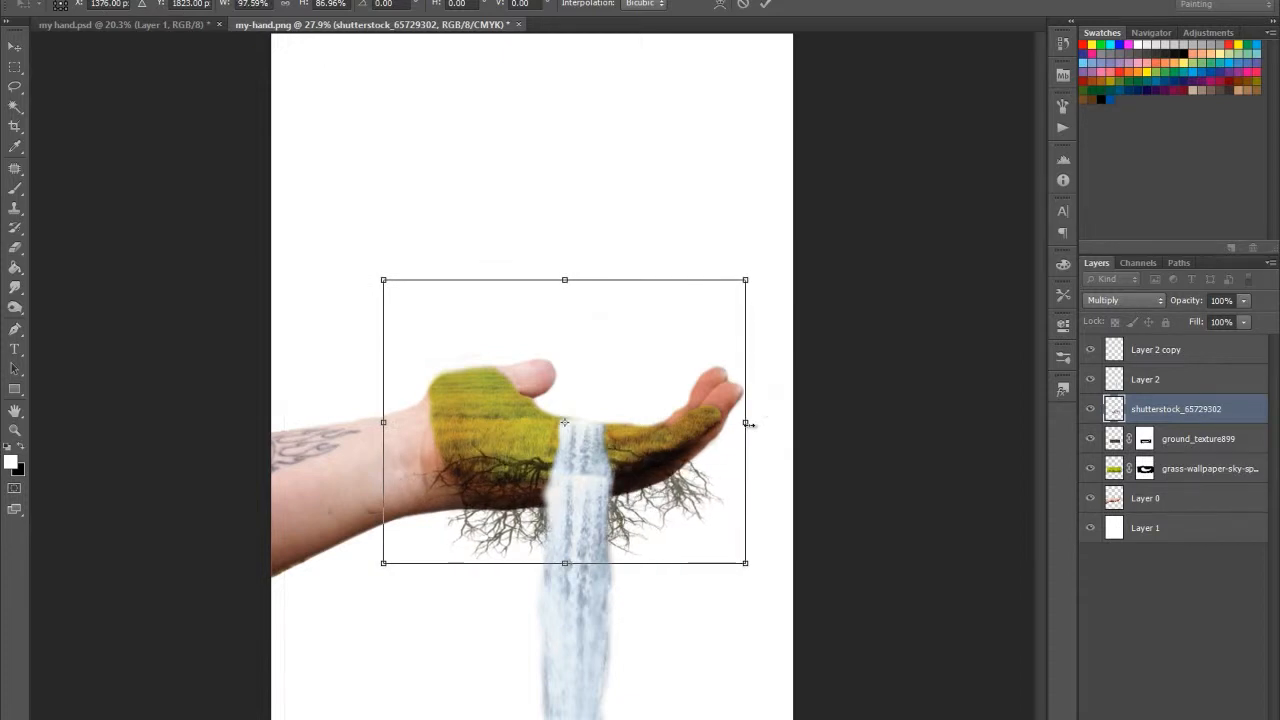
pyautogui.press('w')
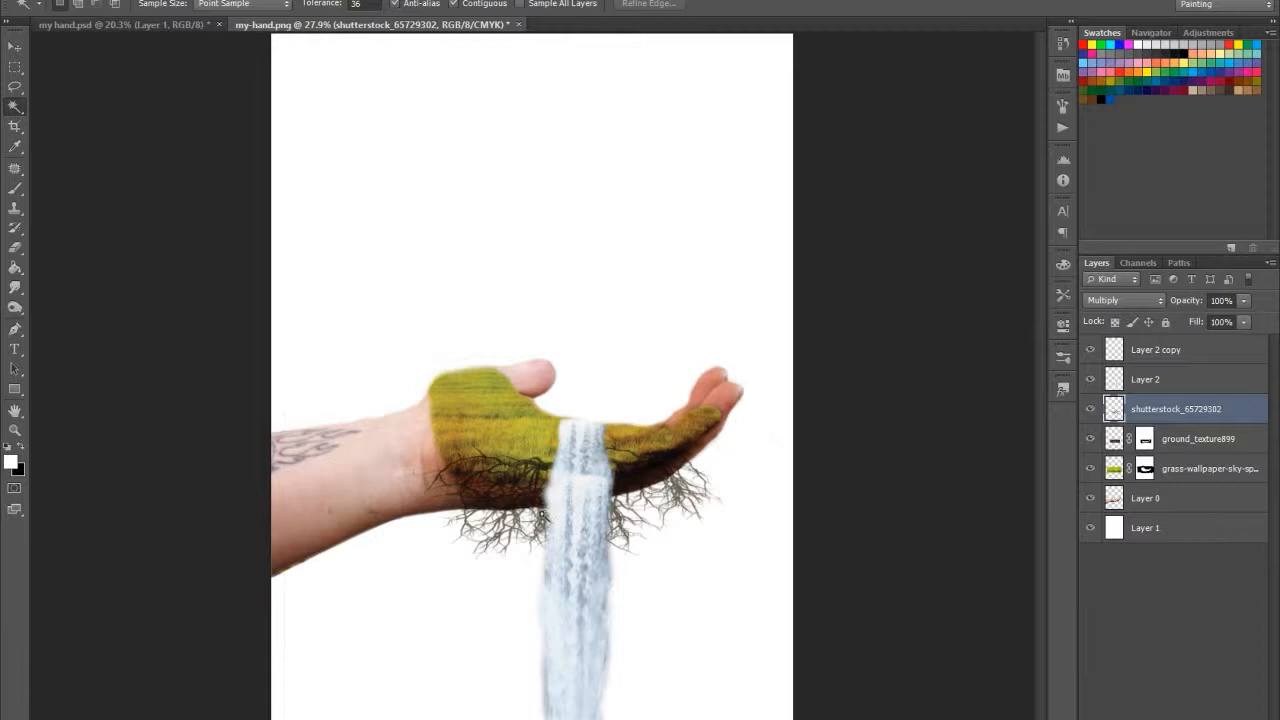
# Step: Erase the stray root branches over the grass on both sides of the waterfall
pyautogui.scroll(5, 540, 514)
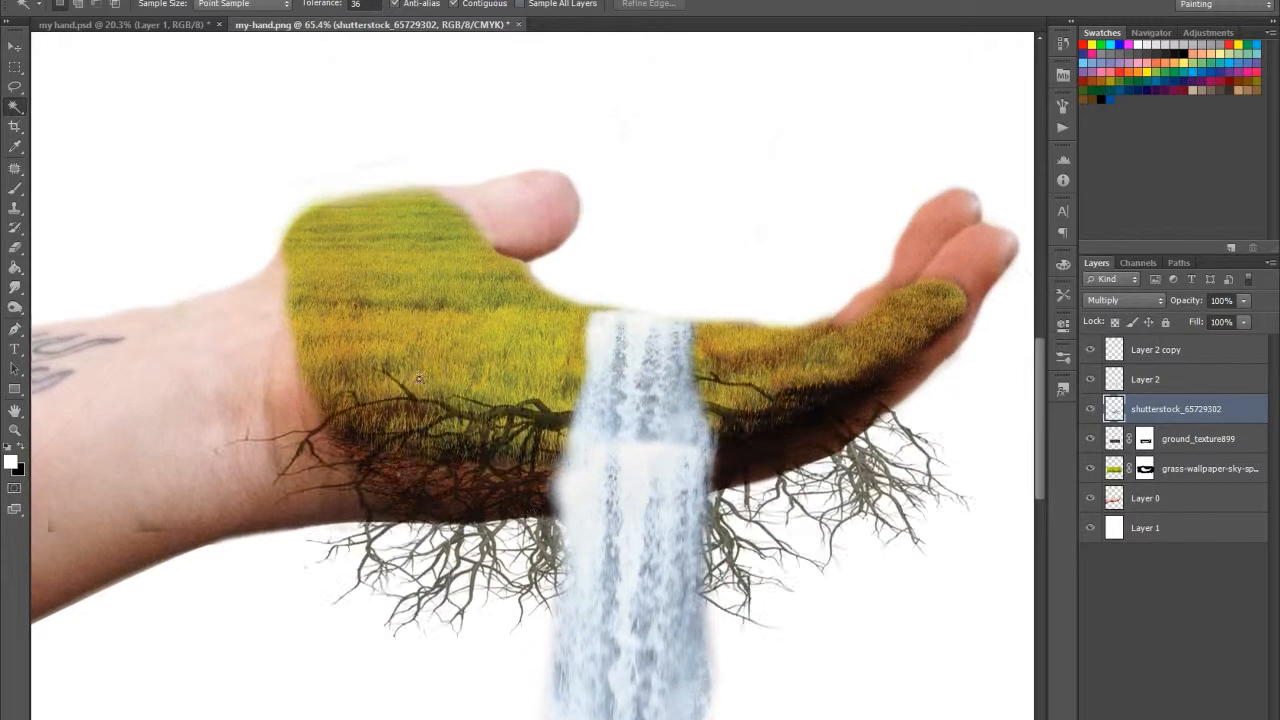
pyautogui.press('e')
pyautogui.hotkey('alt', 'e')
pyautogui.press('Escape')
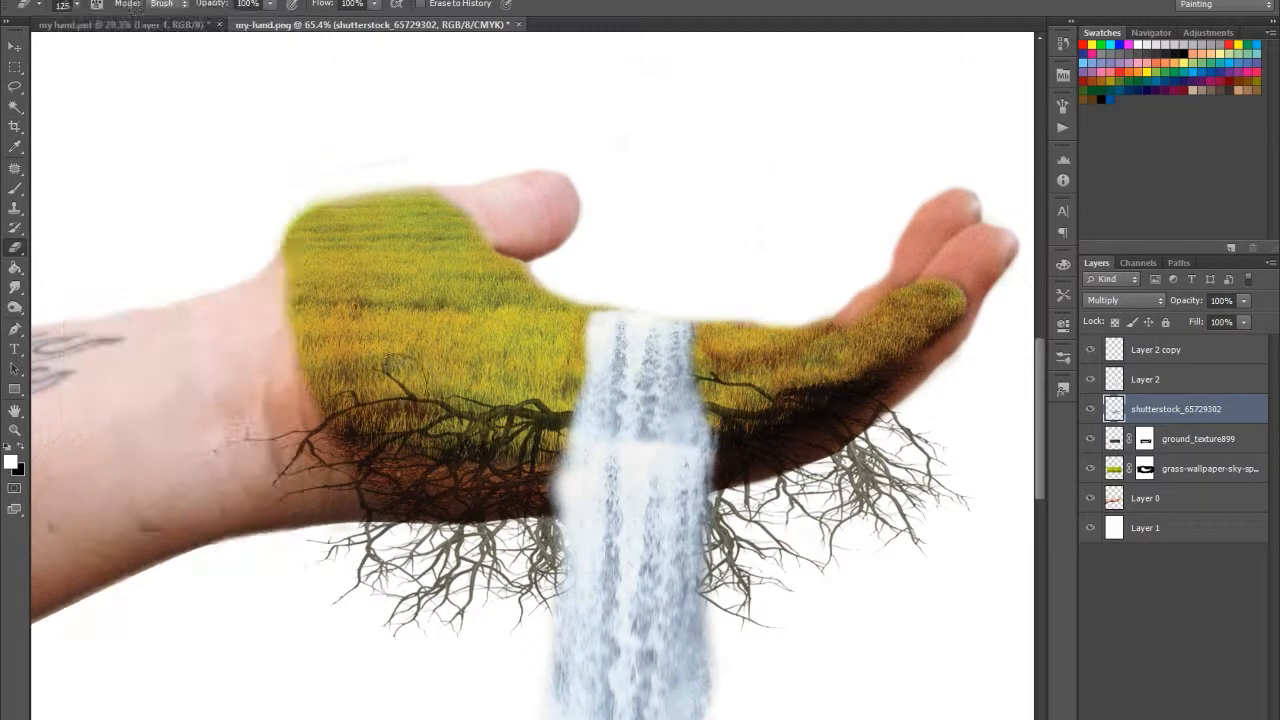
pyautogui.press('w')
pyautogui.press('e')
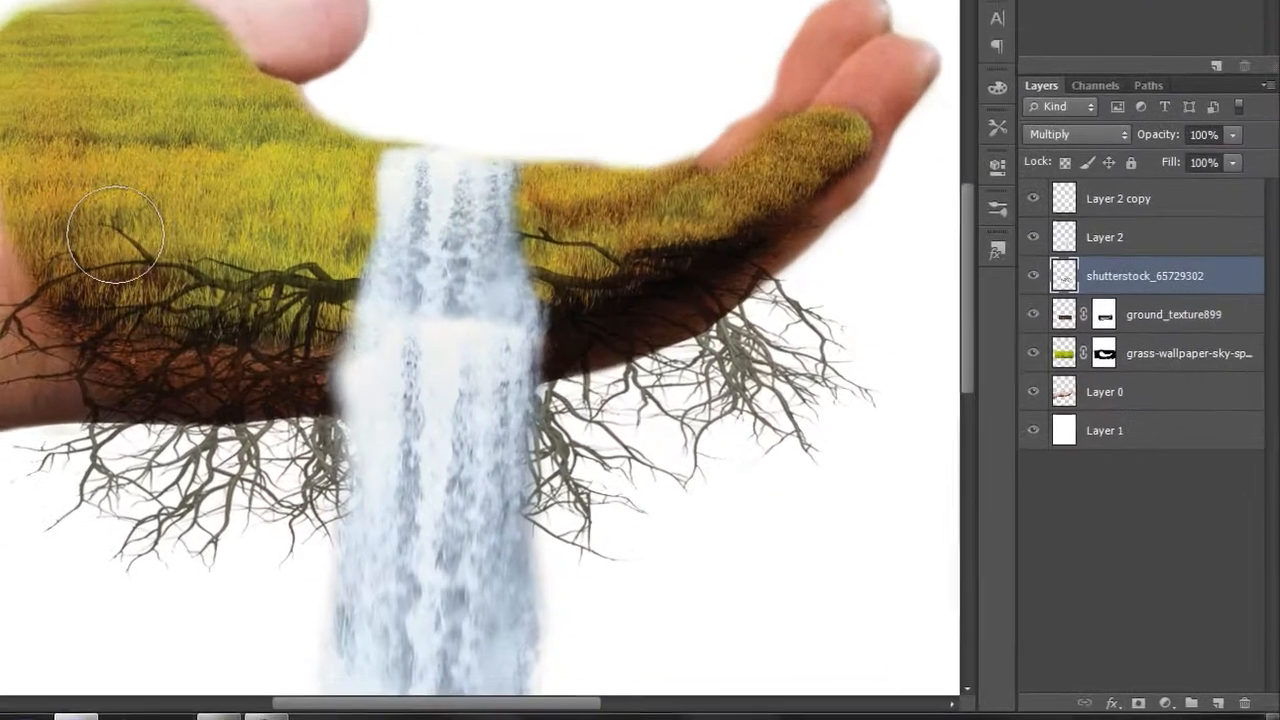
pyautogui.moveTo(115, 232)
pyautogui.mouseDown()
pyautogui.moveTo(498, 256)
pyautogui.moveTo(488, 252)
pyautogui.moveTo(750, 212)
pyautogui.mouseUp()
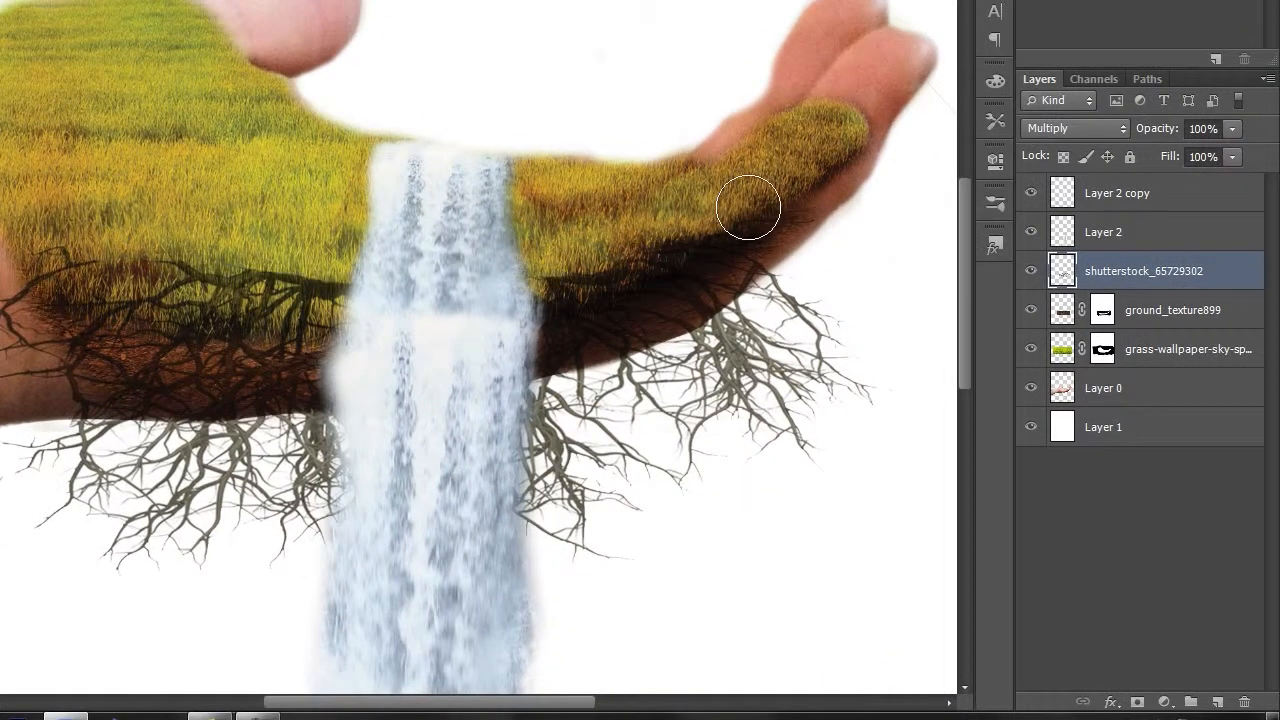
# Step: Adjust the eraser's hardness, reduce it to 80 px, and erase the remaining roots over the wrist, grass and soil
pyautogui.rightClick(662, 206)
pyautogui.moveTo(754, 296); pyautogui.dragTo(779, 298)
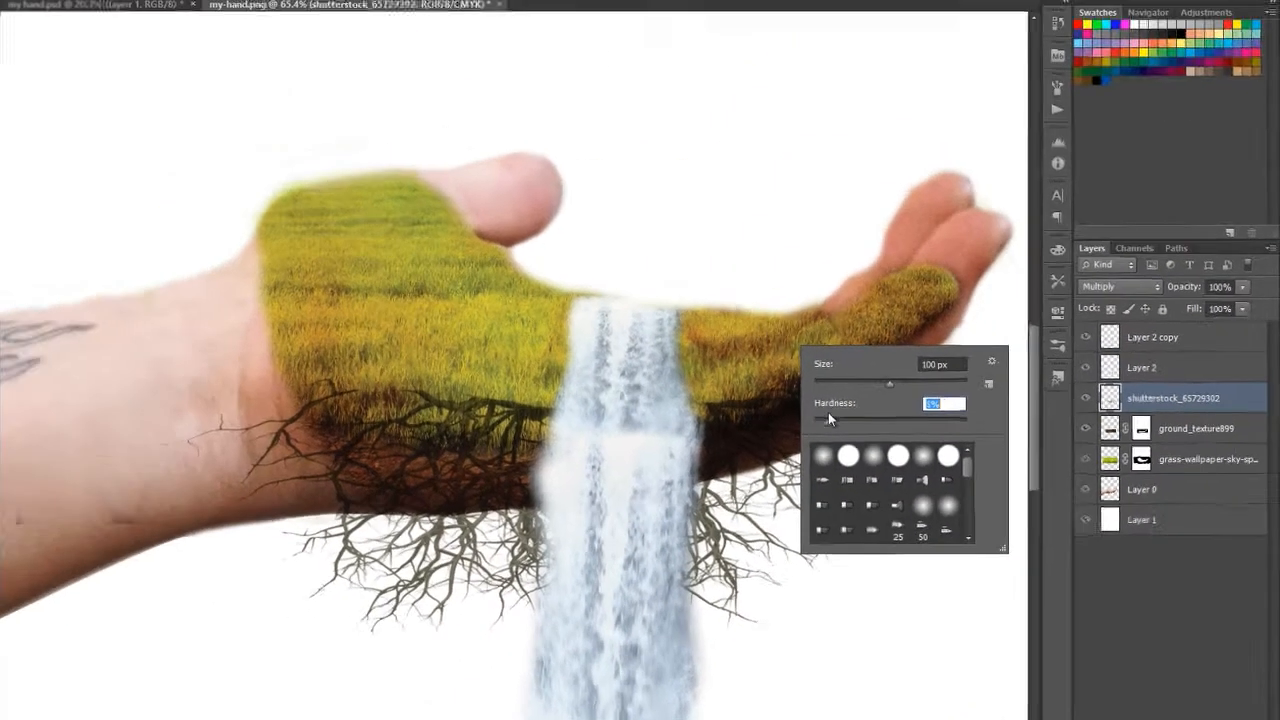
pyautogui.press('Return')
pyautogui.press('[')
pyautogui.press('[')
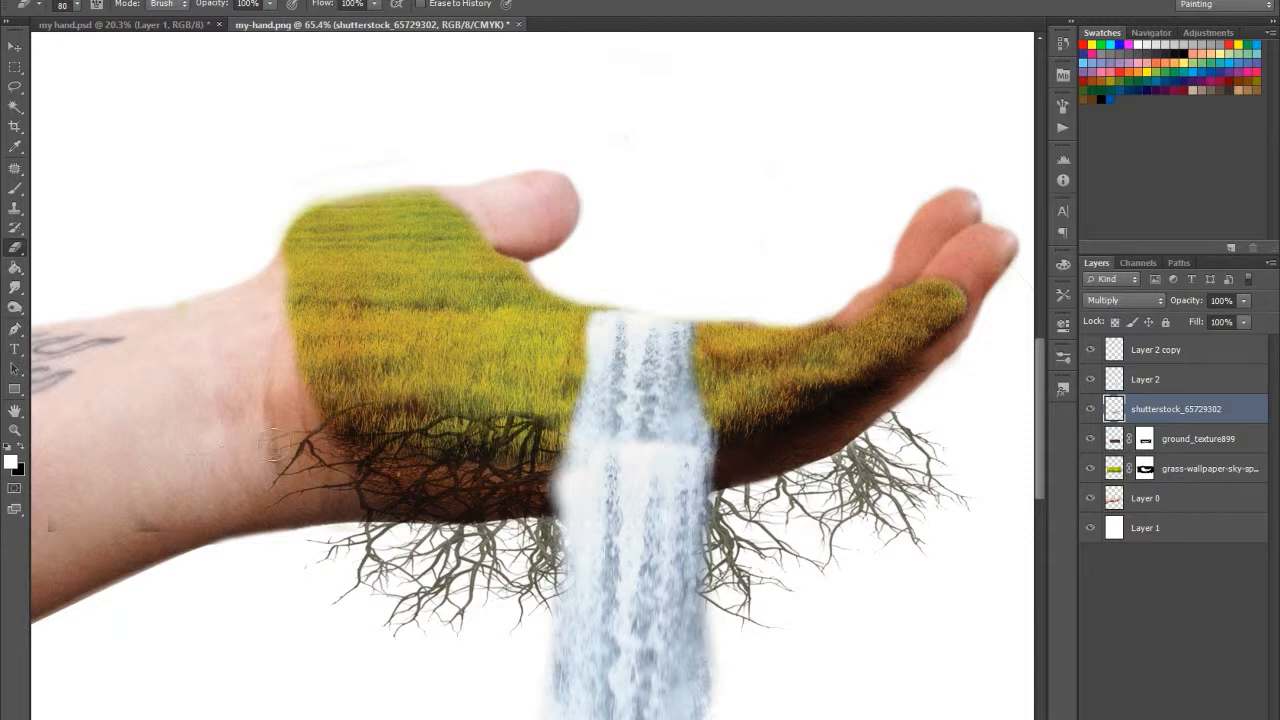
pyautogui.moveTo(283, 436)
pyautogui.mouseDown()
pyautogui.moveTo(285, 549)
pyautogui.moveTo(332, 432)
pyautogui.mouseUp()
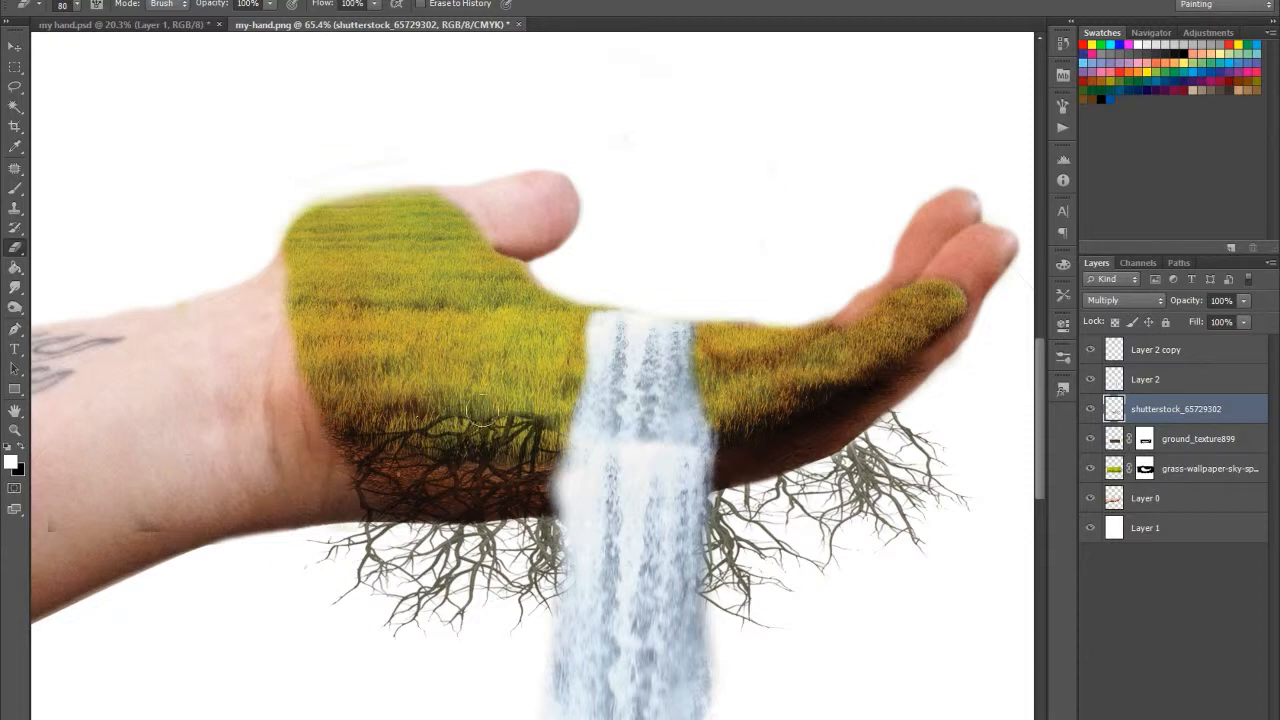
pyautogui.moveTo(482, 410)
pyautogui.mouseDown()
pyautogui.moveTo(530, 425)
pyautogui.moveTo(357, 434)
pyautogui.moveTo(591, 457)
pyautogui.moveTo(398, 471)
pyautogui.mouseUp()
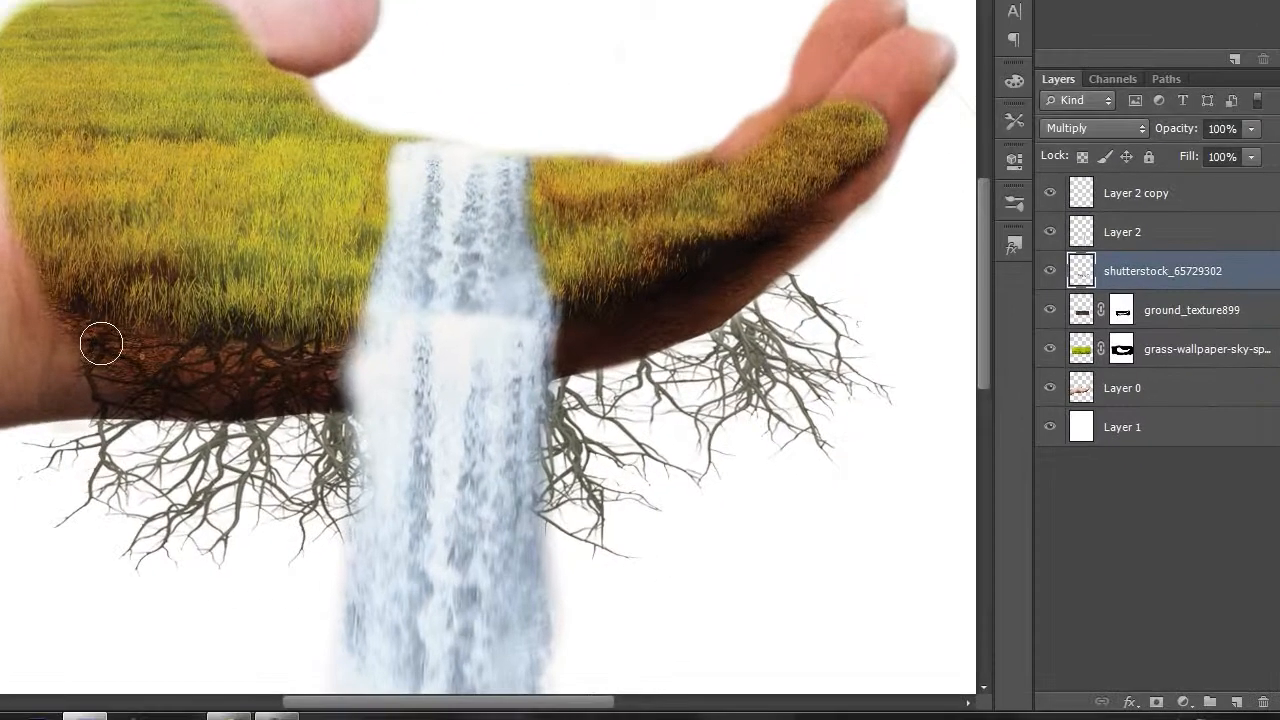
pyautogui.moveTo(370, 463); pyautogui.dragTo(504, 461)
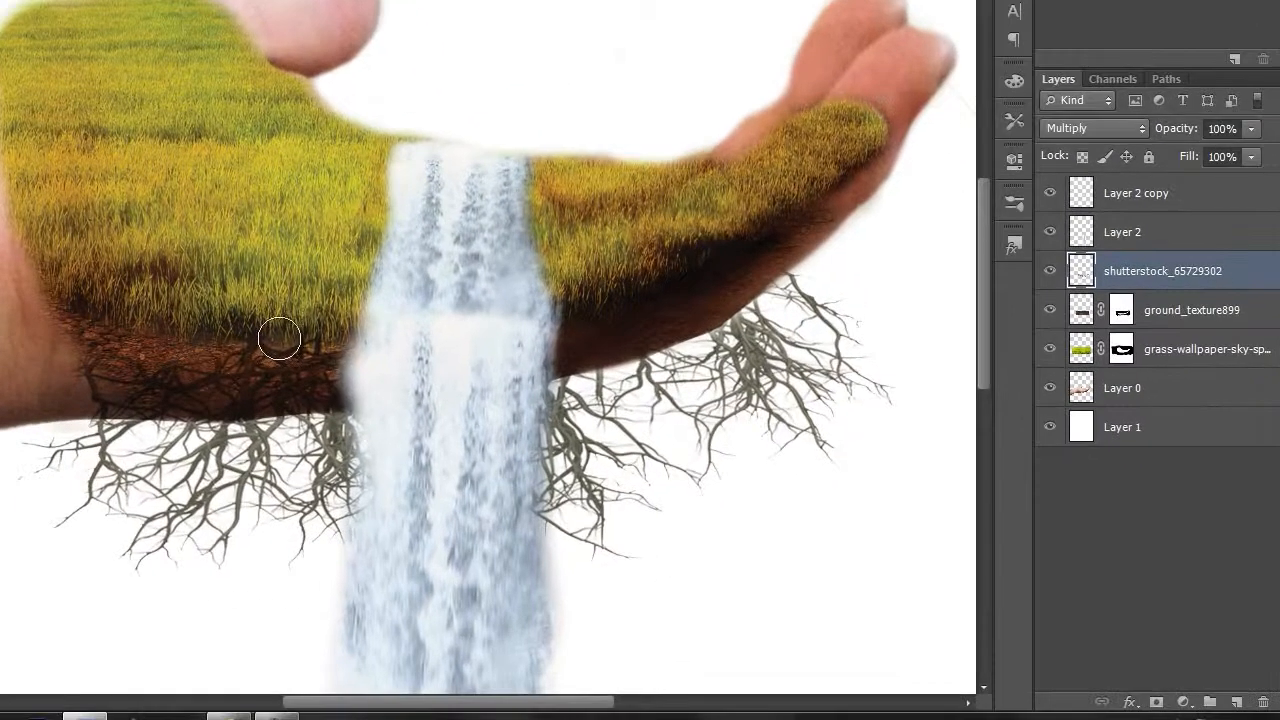
pyautogui.moveTo(279, 340)
pyautogui.mouseDown()
pyautogui.moveTo(361, 339)
pyautogui.moveTo(137, 374)
pyautogui.moveTo(106, 352)
pyautogui.moveTo(62, 359)
pyautogui.moveTo(66, 375)
pyautogui.moveTo(95, 341)
pyautogui.moveTo(85, 398)
pyautogui.moveTo(520, 368)
pyautogui.mouseUp()
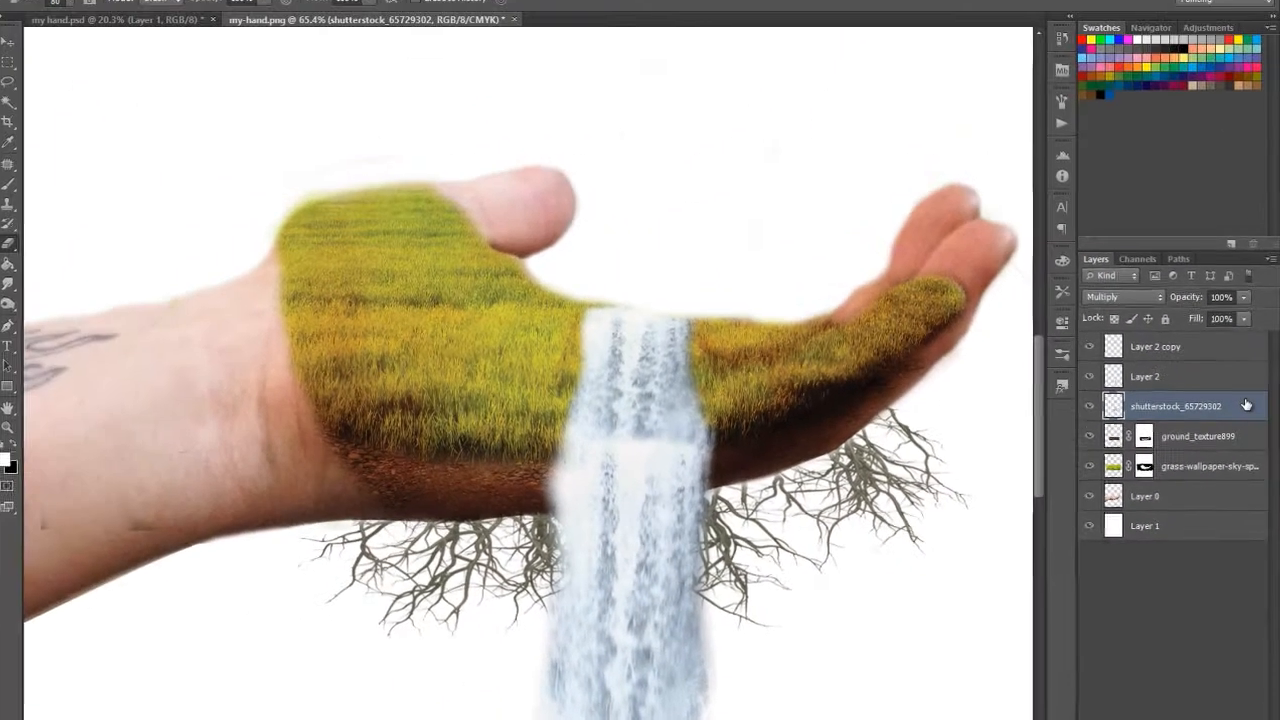
# Step: Add a Color Overlay effect to the shutterstock_65729302 roots layer
pyautogui.doubleClick(1244, 413)
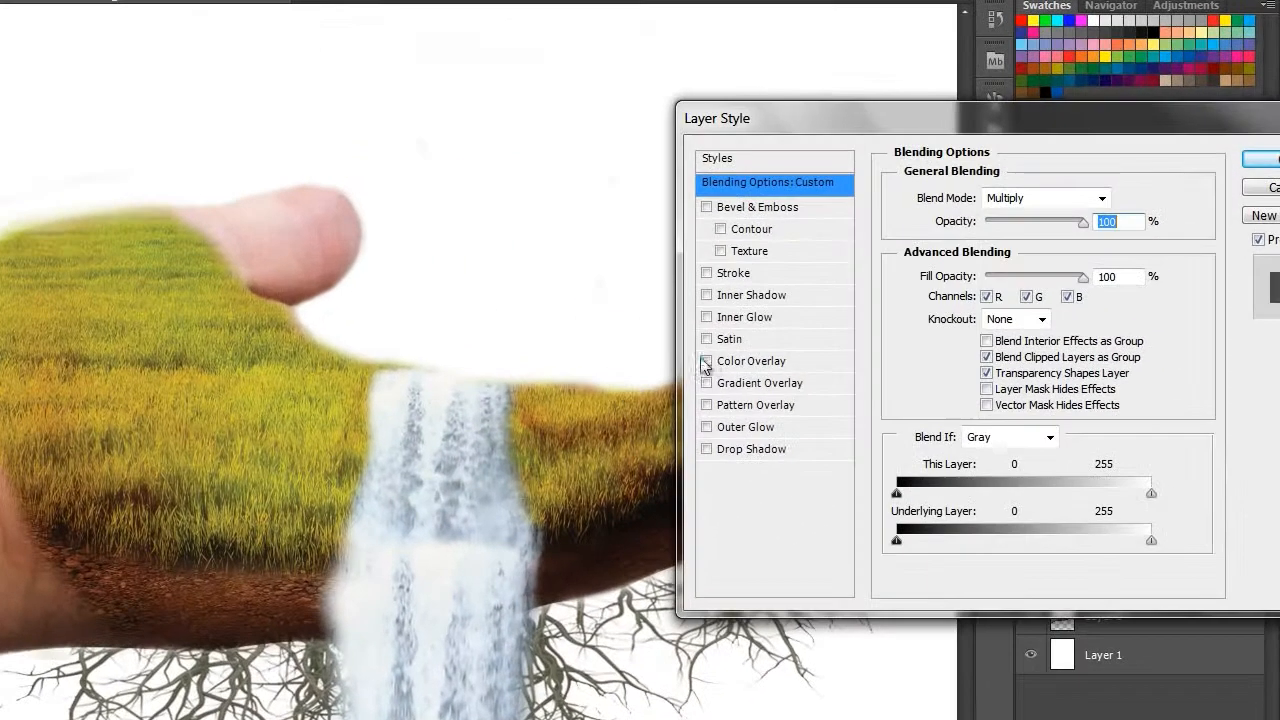
pyautogui.click(750, 342)
pyautogui.click(835, 362)
pyautogui.click(1063, 198)
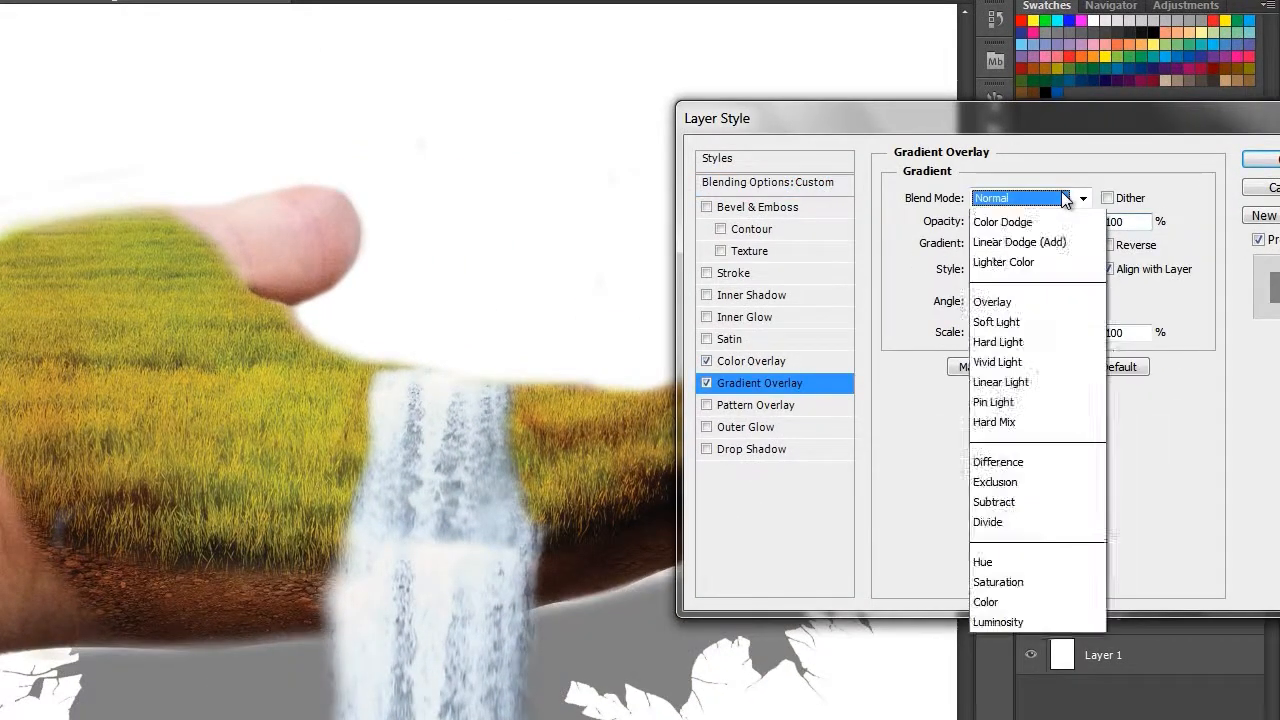
pyautogui.click(990, 719)
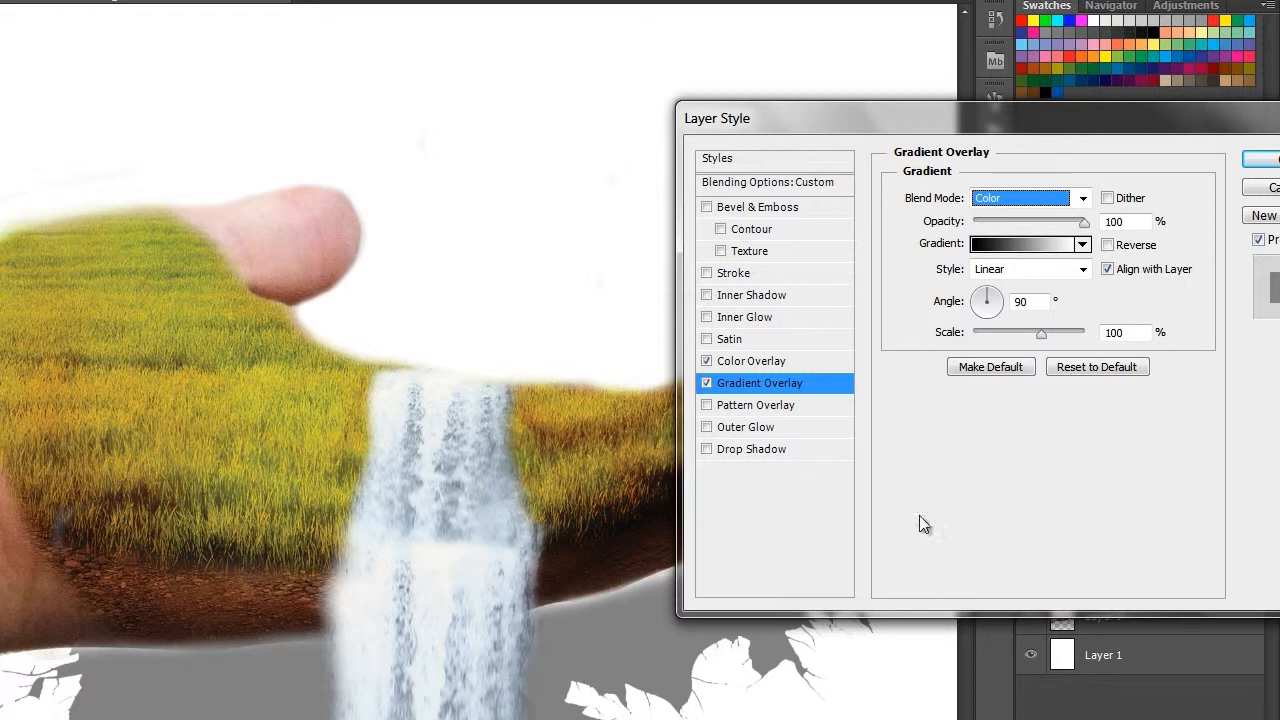
pyautogui.press('Tab')
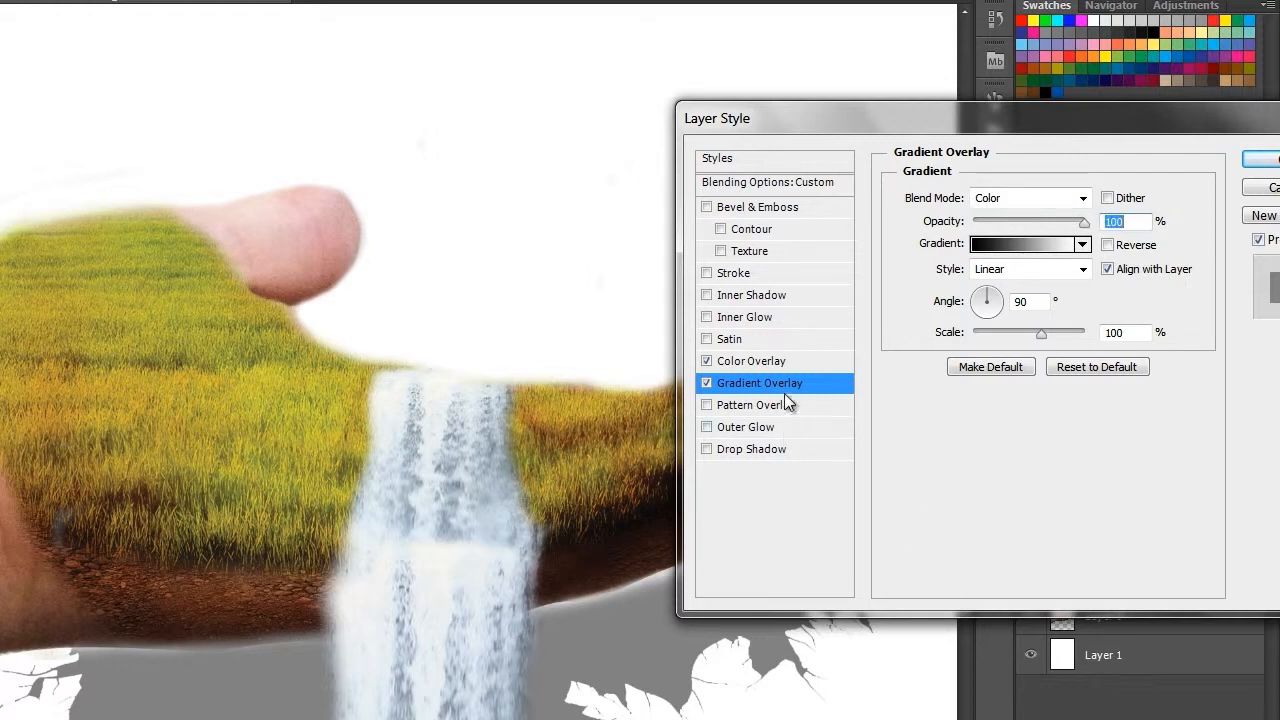
pyautogui.click(707, 383)
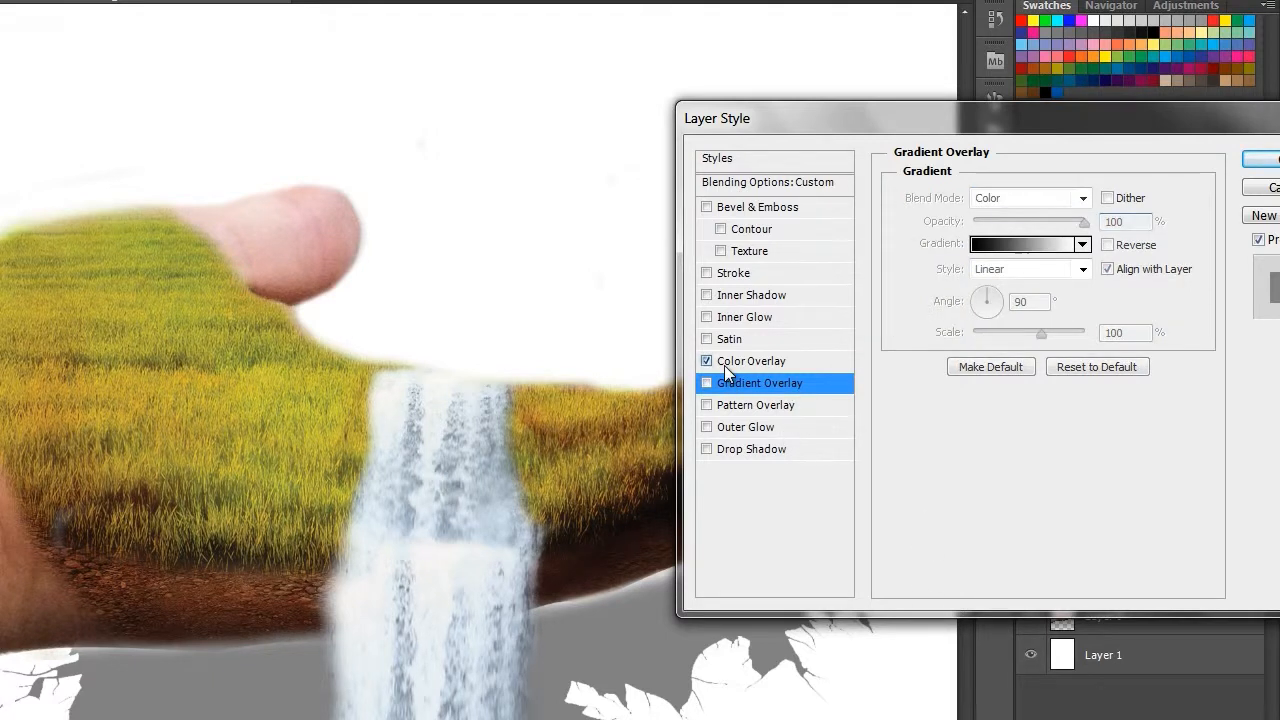
# Step: Set the roots layer's Color Overlay blend mode to Color and open its overlay colour for editing
pyautogui.click(724, 365)
pyautogui.click(1015, 195)
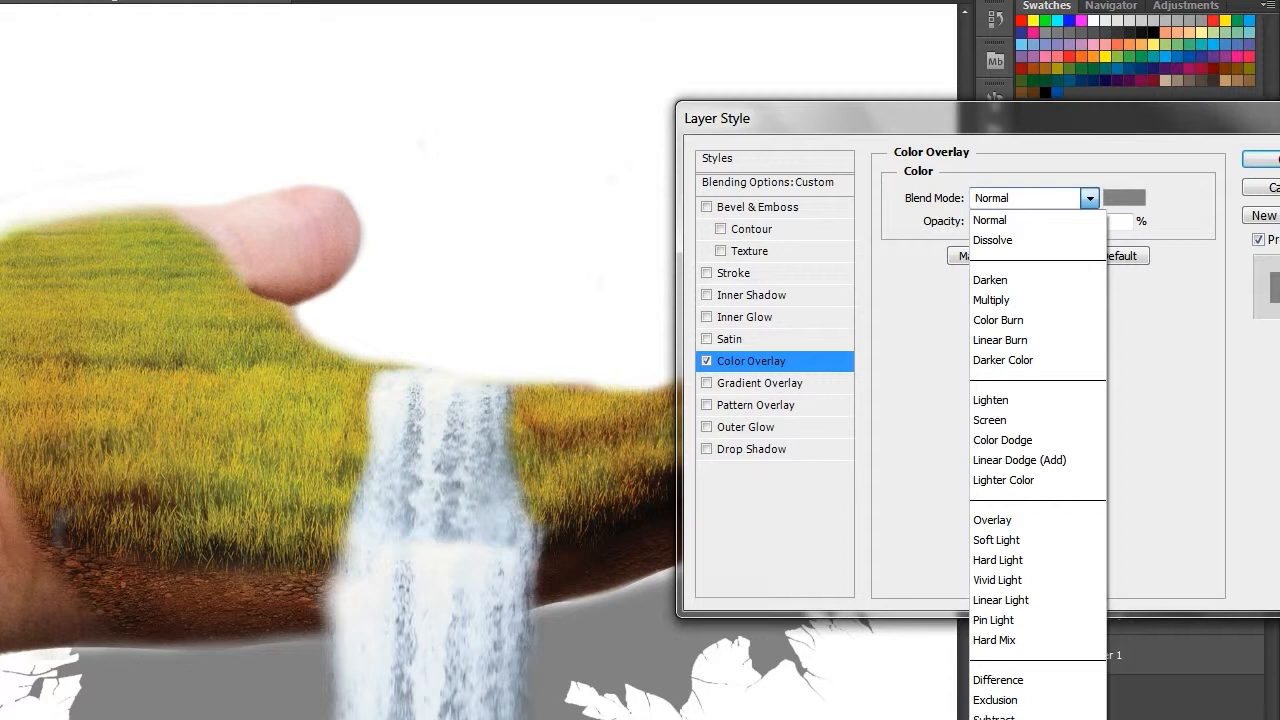
pyautogui.click(990, 719)
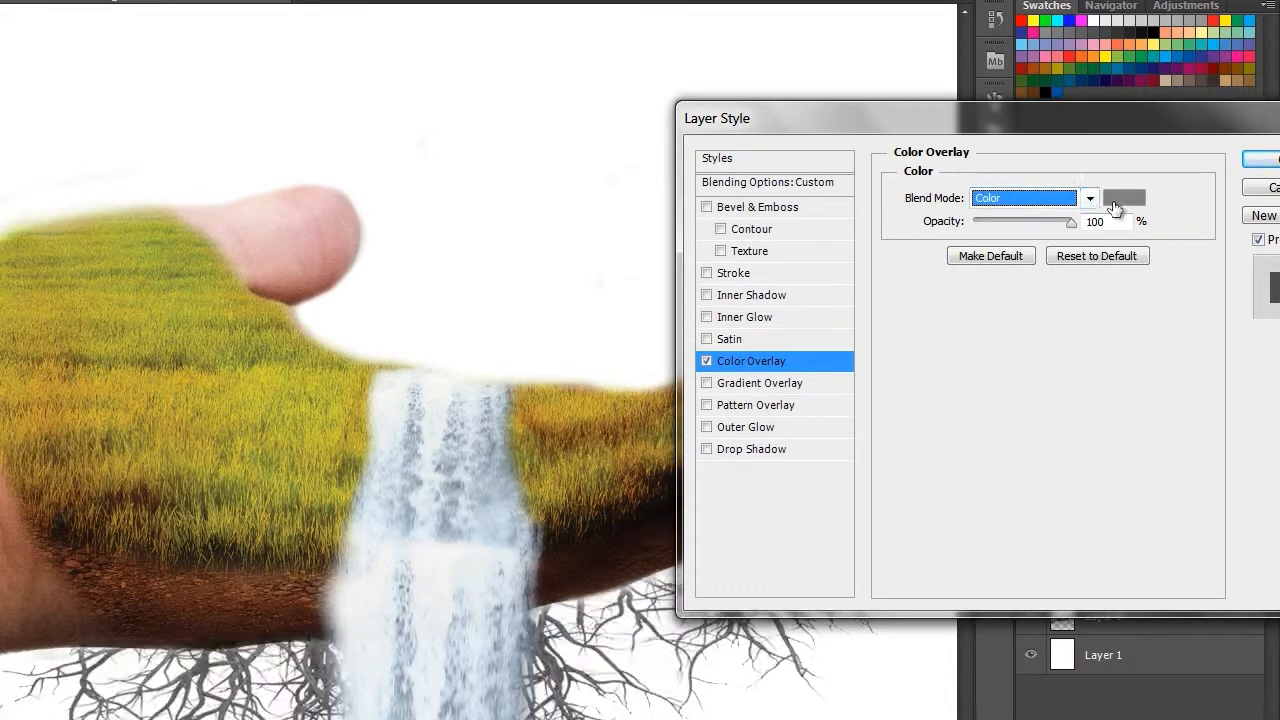
pyautogui.click(1122, 198)
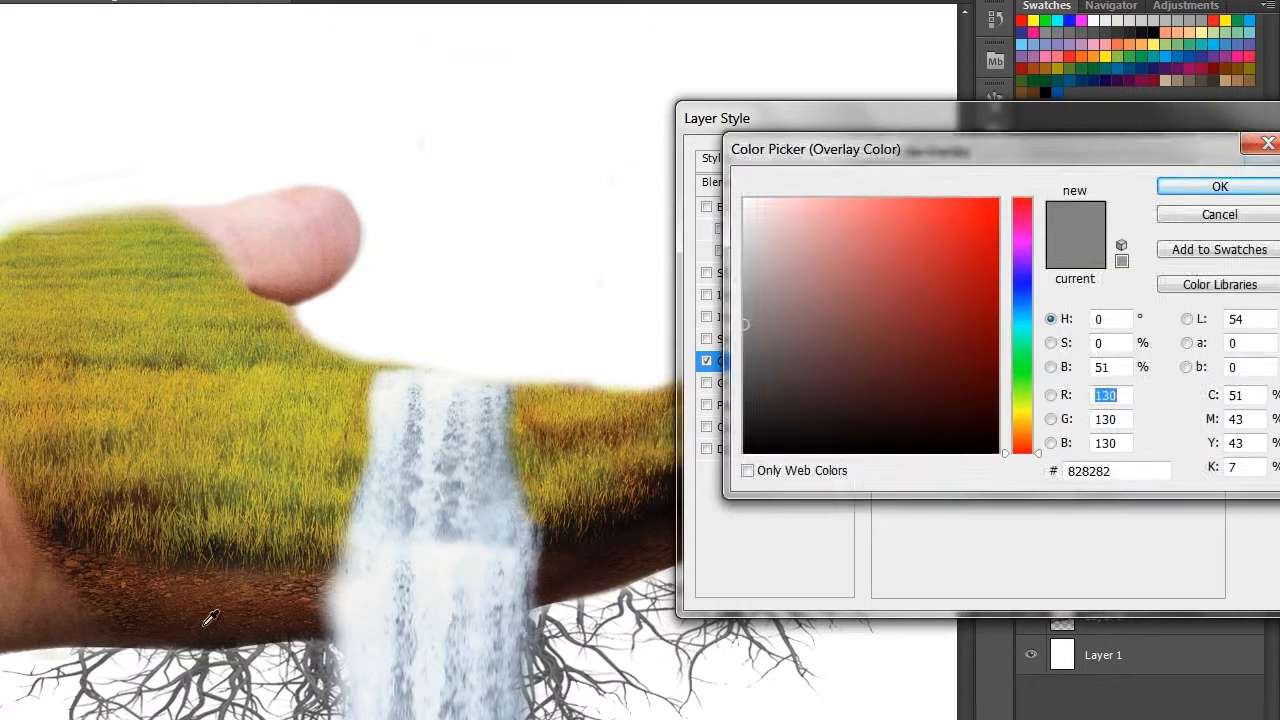
# Step: Try several brown overlay colours for the roots, sampling them from the soil beneath the grass and adjusting their brightness
pyautogui.click(203, 588)
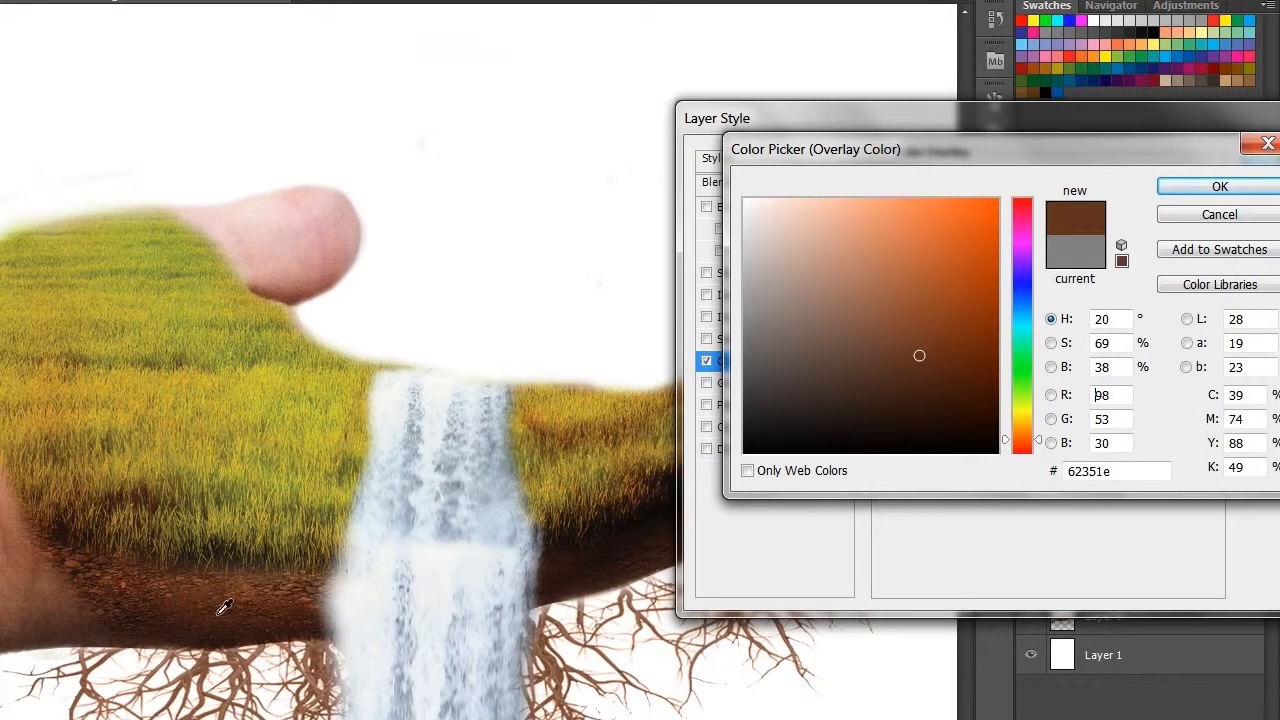
pyautogui.click(224, 627)
pyautogui.click(211, 621)
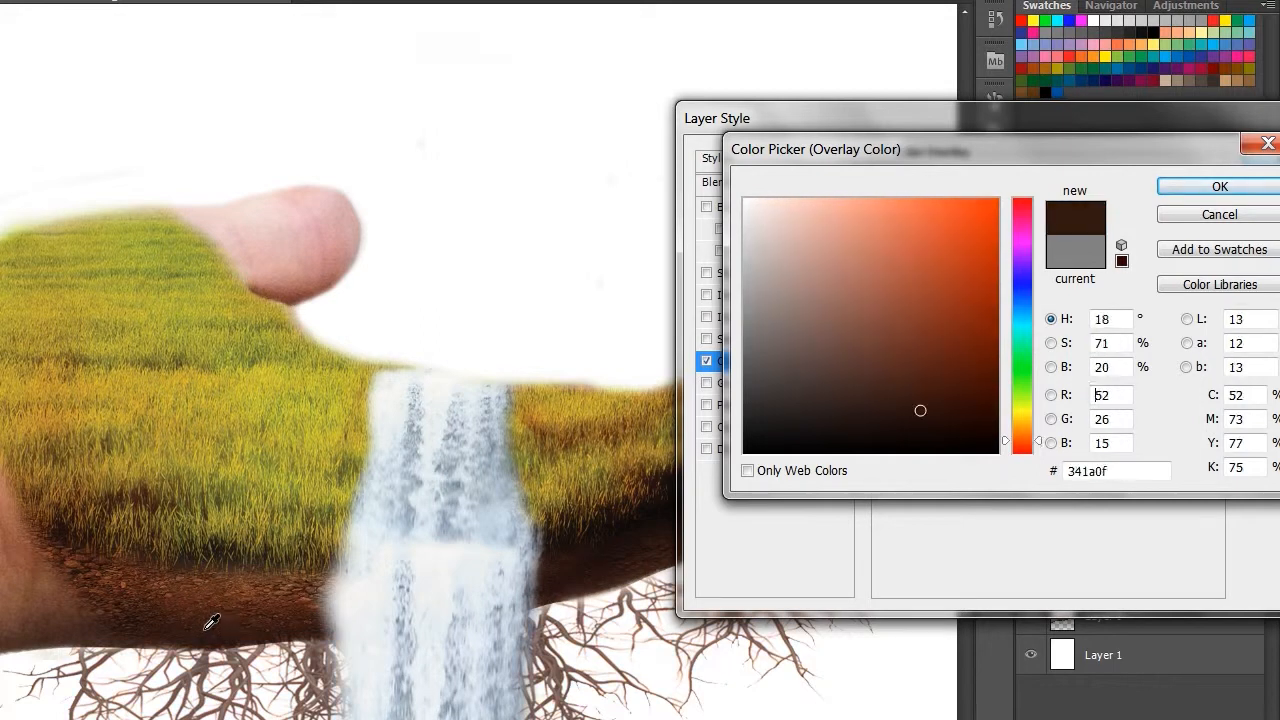
pyautogui.click(211, 621)
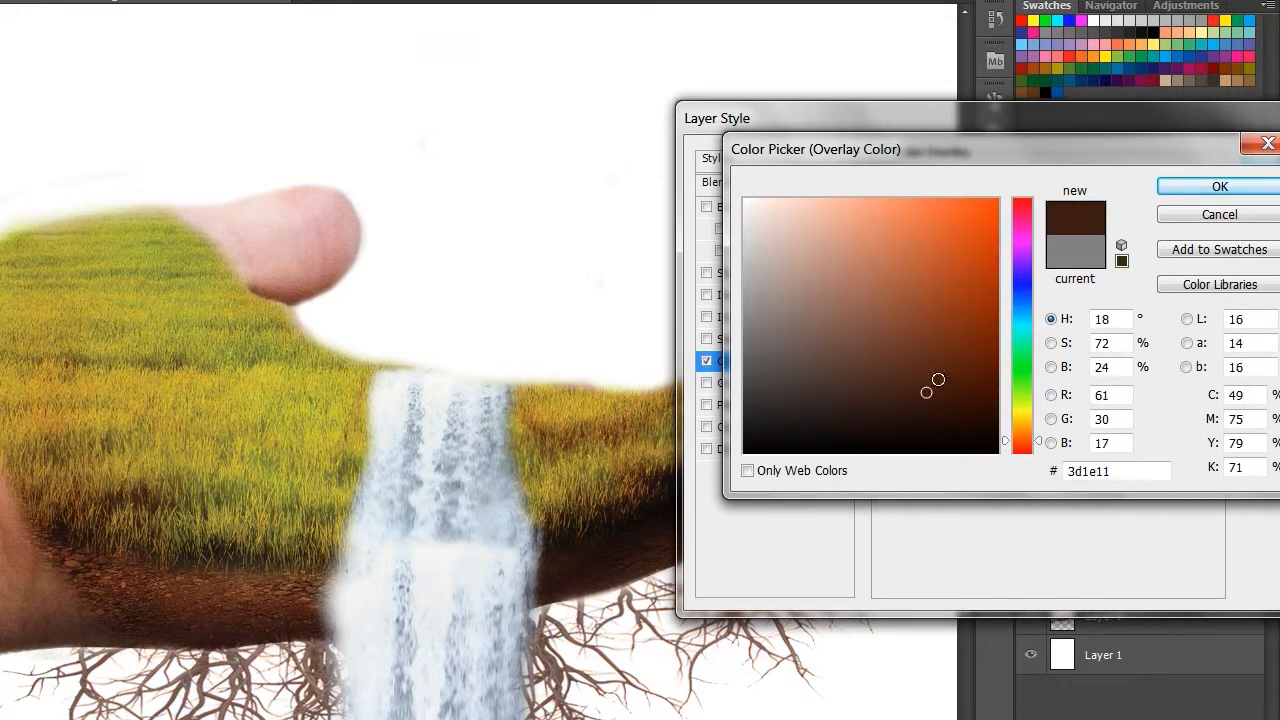
pyautogui.moveTo(938, 380); pyautogui.dragTo(947, 335)
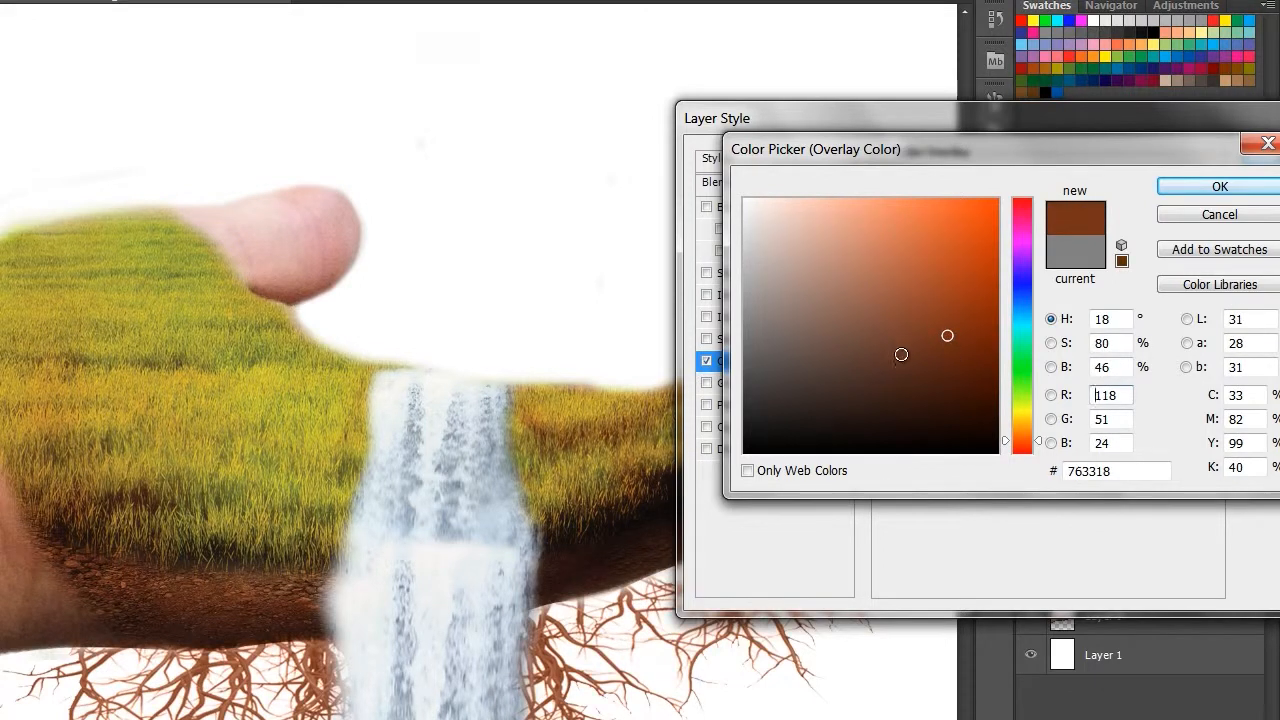
pyautogui.click(590, 556)
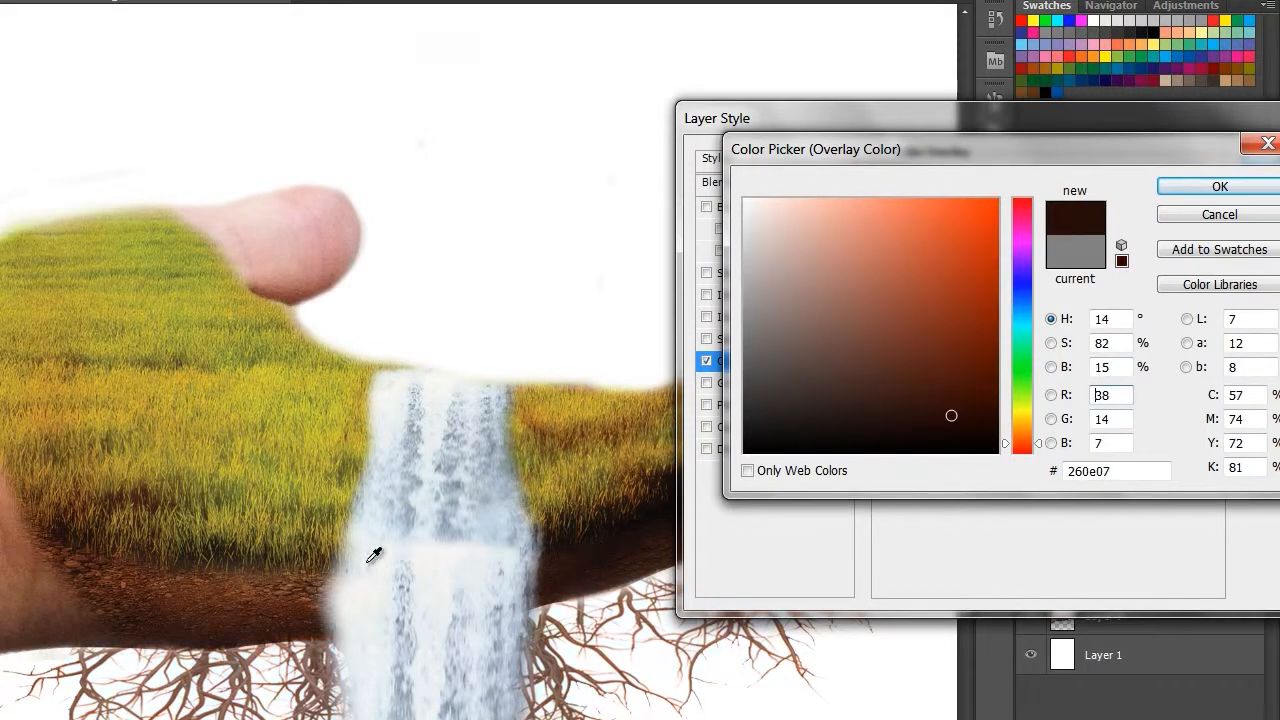
pyautogui.click(198, 595)
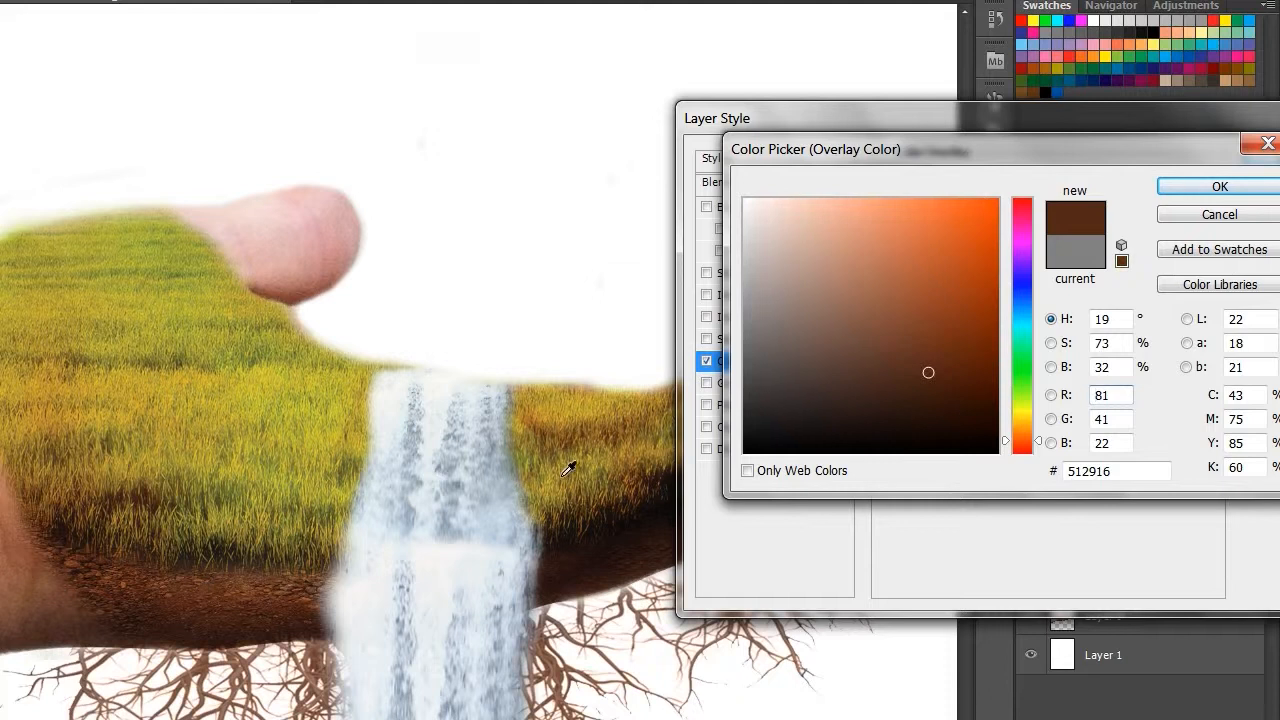
pyautogui.click(300, 598)
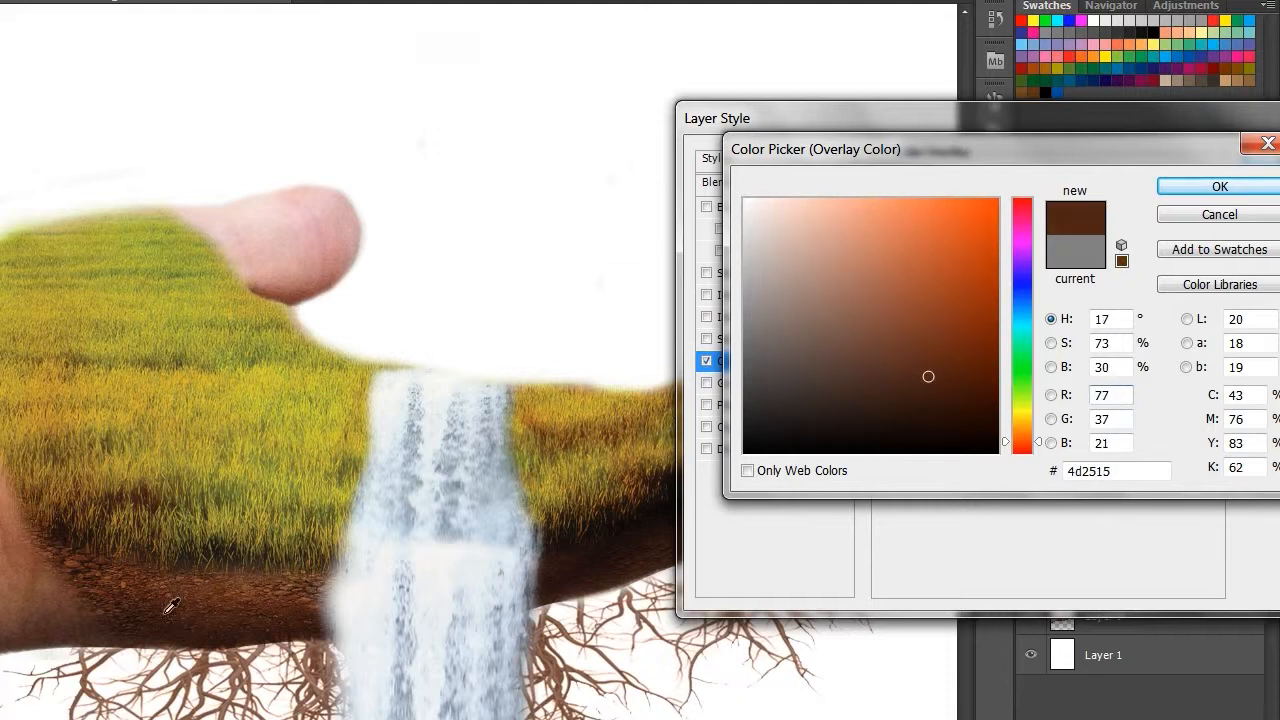
pyautogui.click(104, 588)
pyautogui.click(133, 588)
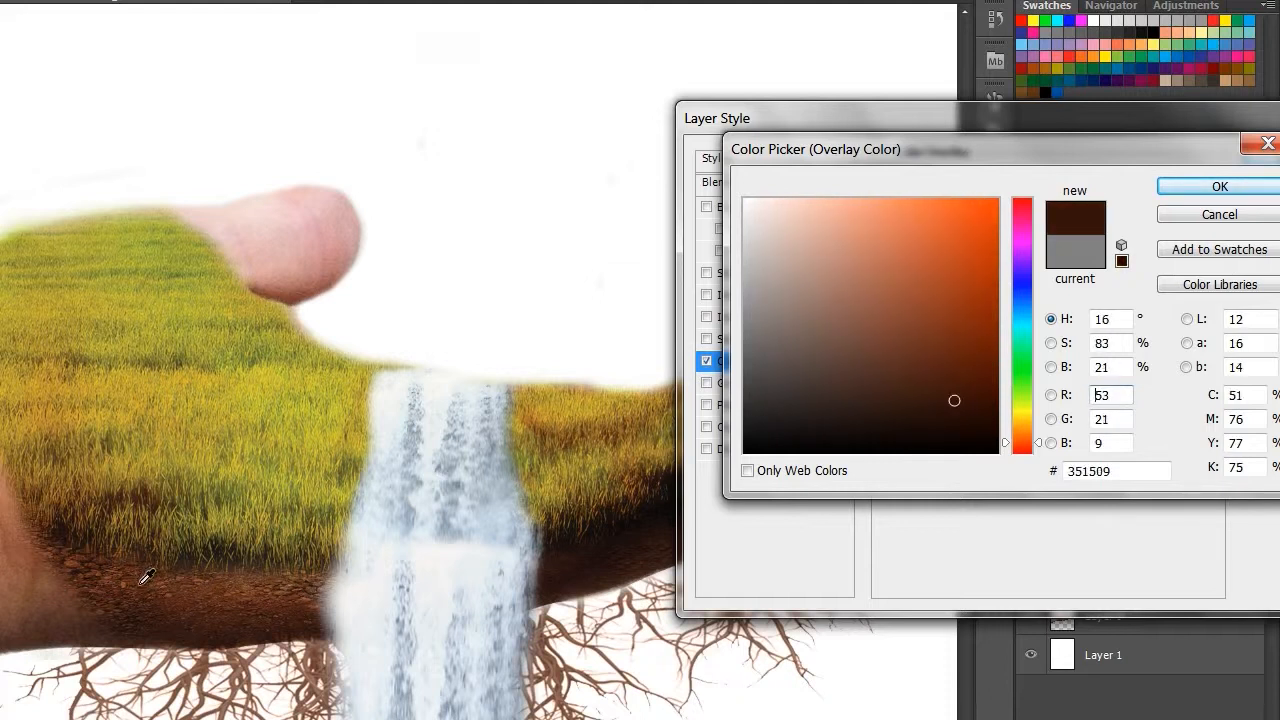
pyautogui.click(212, 605)
pyautogui.click(211, 616)
pyautogui.click(245, 616)
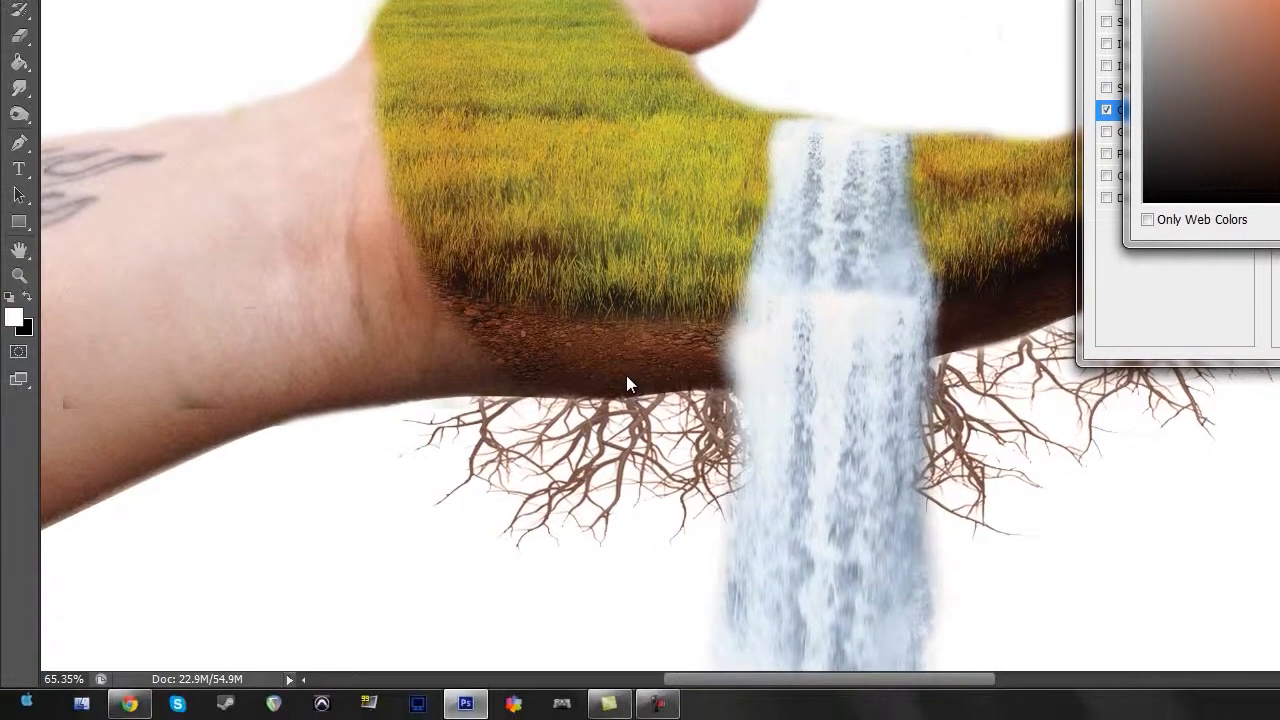
pyautogui.click(592, 342)
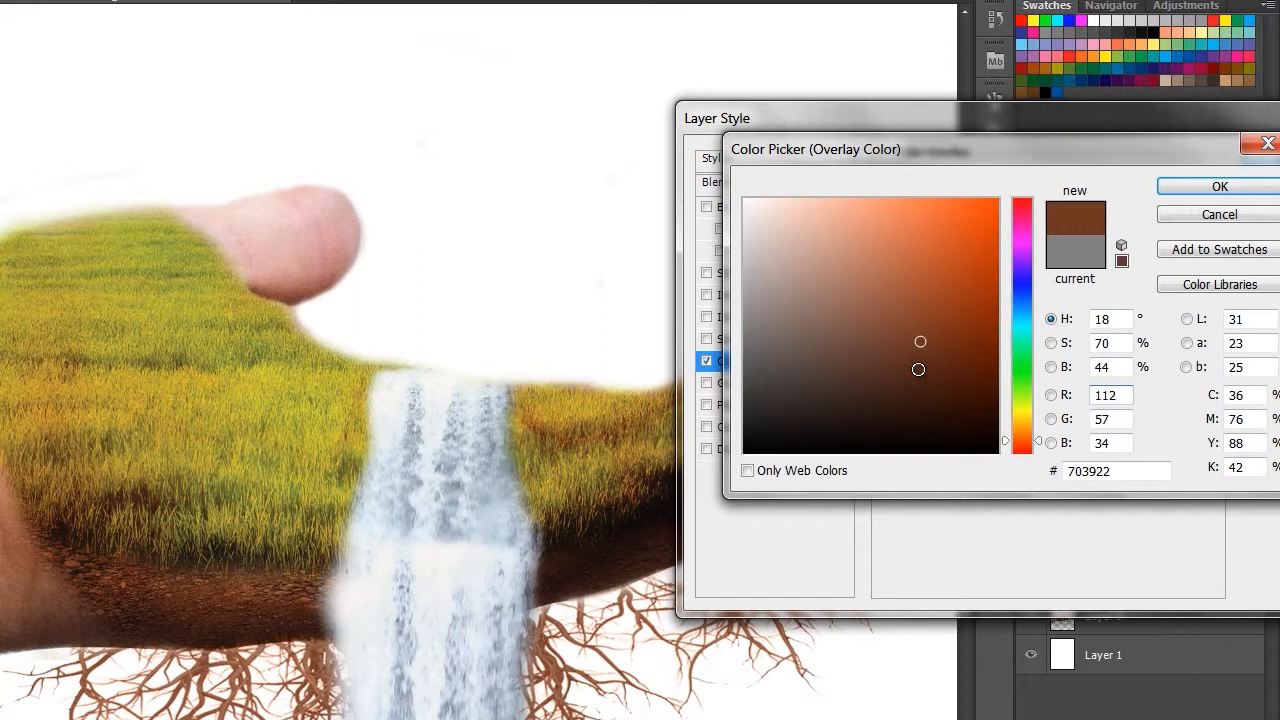
# Step: Set the overlay colour to dark brown #421a09 at 91% opacity and apply the layer style
pyautogui.click(911, 347)
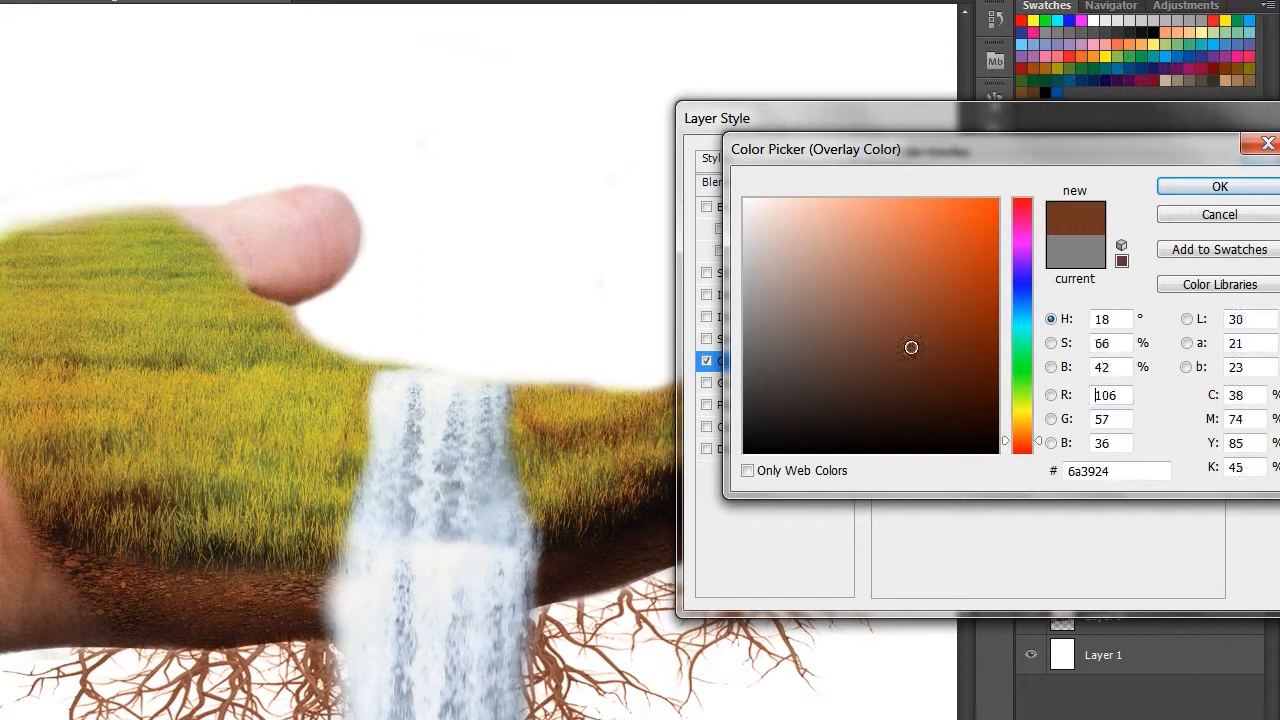
pyautogui.moveTo(911, 347)
pyautogui.mouseDown()
pyautogui.moveTo(885, 373)
pyautogui.moveTo(906, 354)
pyautogui.moveTo(962, 356)
pyautogui.moveTo(962, 387)
pyautogui.mouseUp()
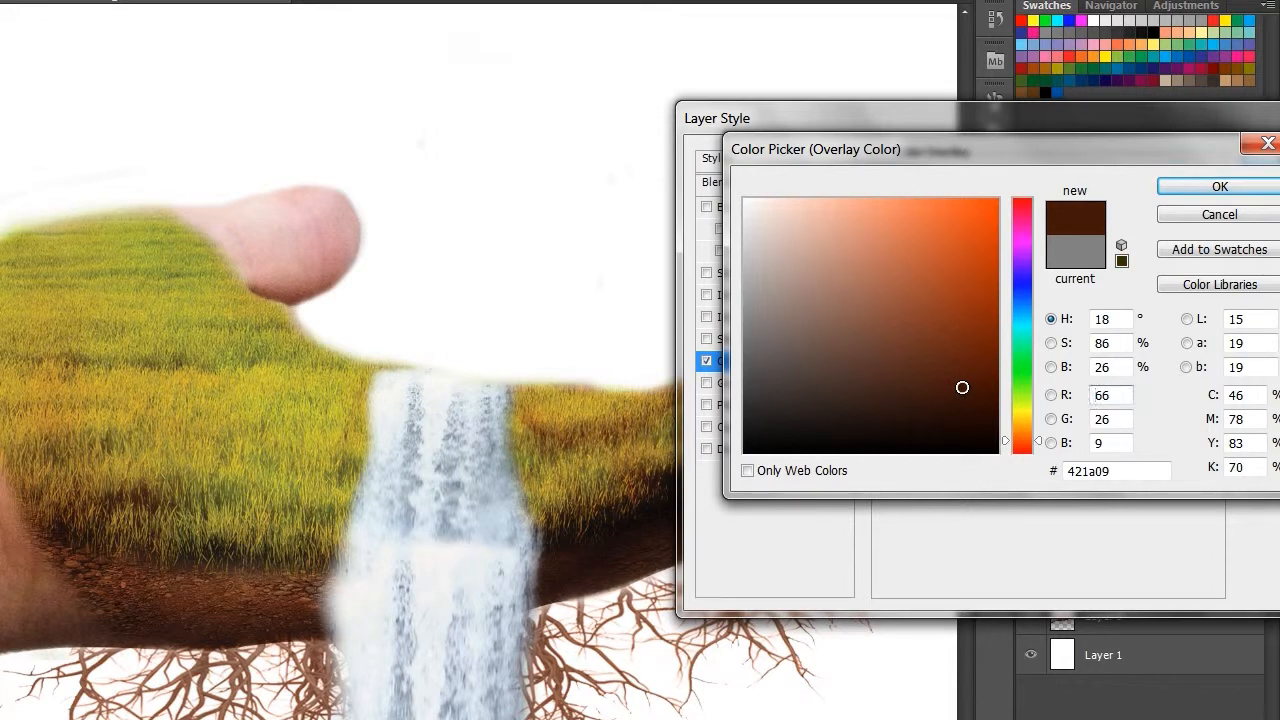
pyautogui.click(1194, 190)
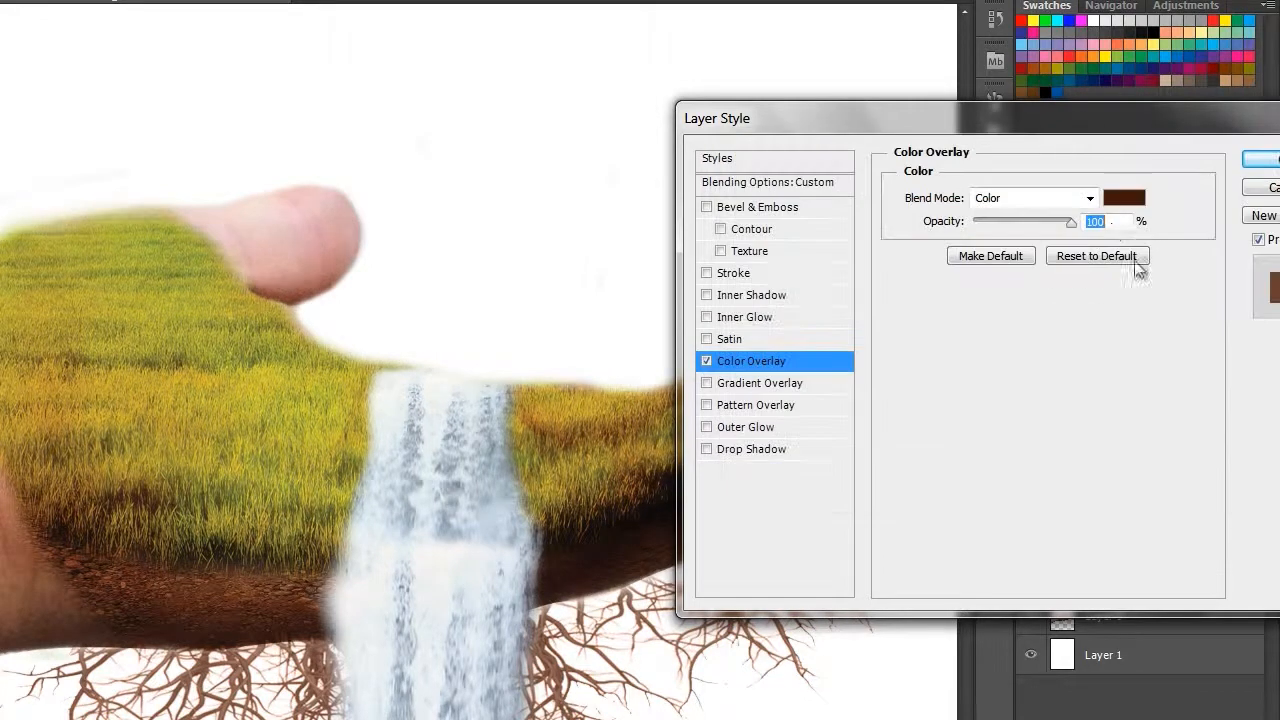
pyautogui.moveTo(1070, 220)
pyautogui.mouseDown()
pyautogui.moveTo(955, 222)
pyautogui.moveTo(1062, 221)
pyautogui.mouseUp()
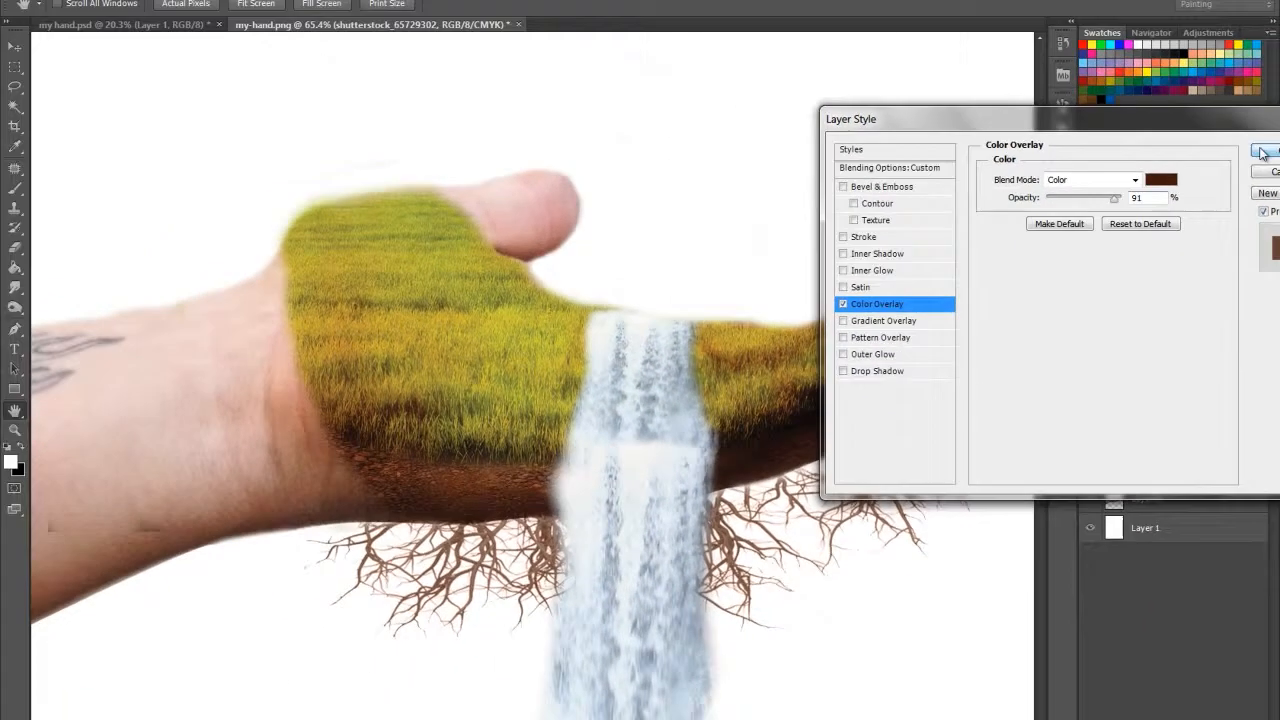
pyautogui.click(1262, 152)
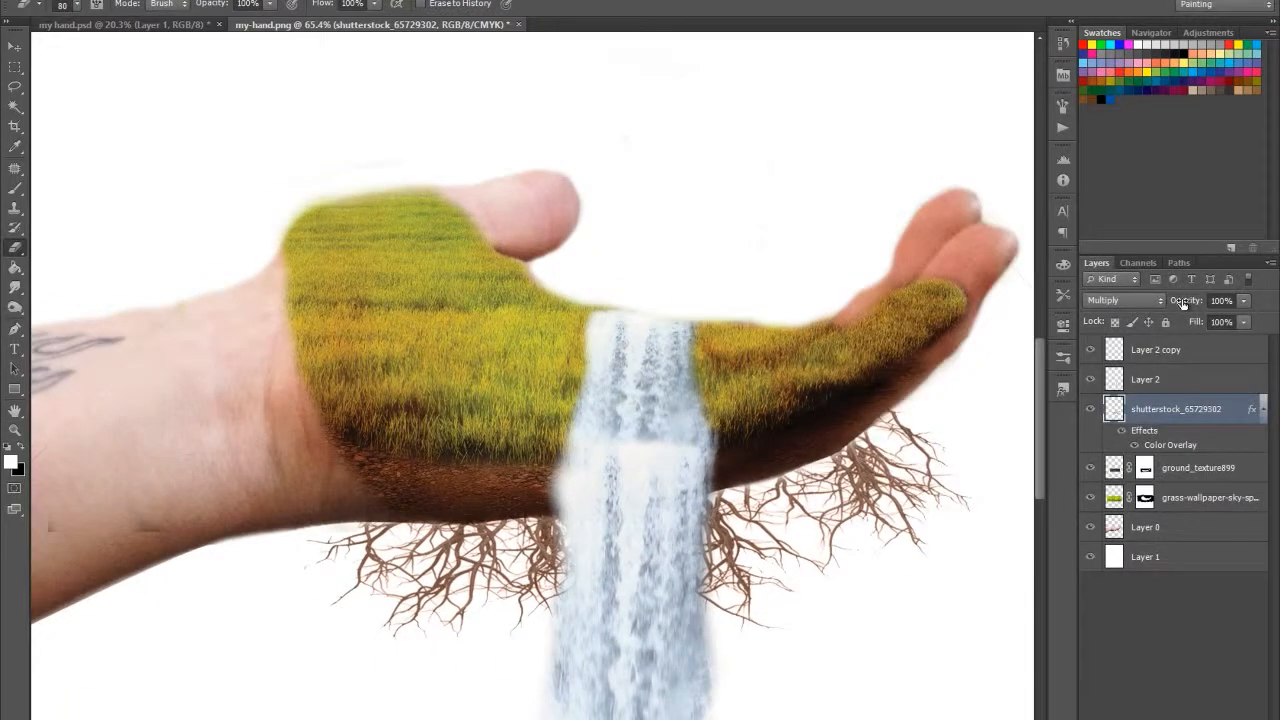
# Step: Try the roots layer at 94% opacity, then restore it to 100%
pyautogui.moveTo(1183, 304); pyautogui.dragTo(1178, 305)
pyautogui.press('Return')
pyautogui.hotkey('ctrl', '0')
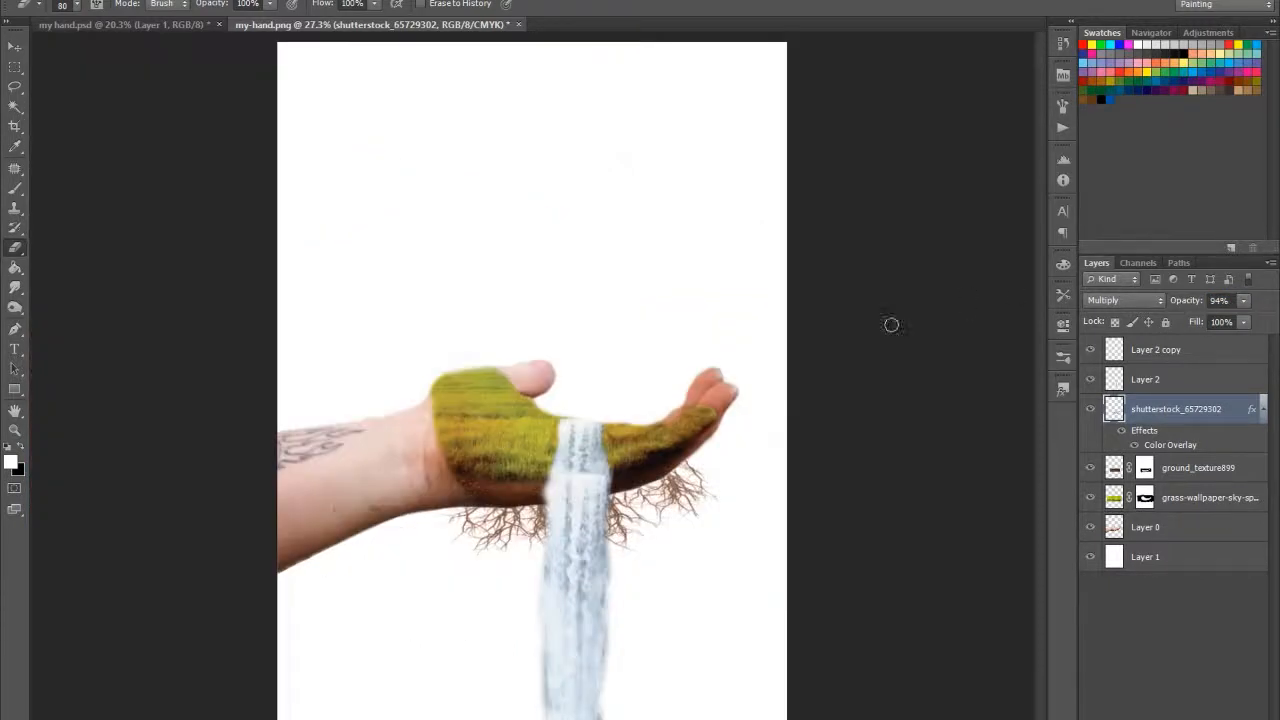
pyautogui.moveTo(1204, 303); pyautogui.dragTo(1230, 306)
pyautogui.press('Return')
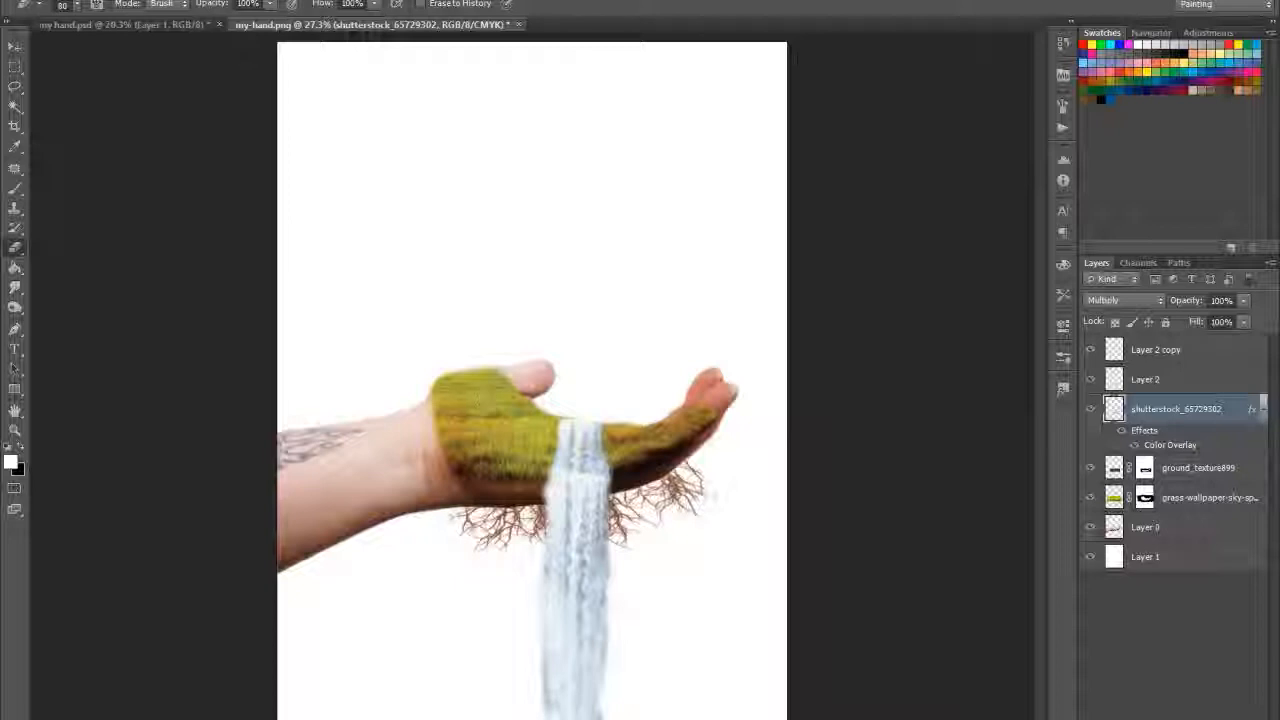
# Step: Place the AniHD1 tiger image from the desktop into the my-hand.png document above the roots layer
pyautogui.press('super+d')
pyautogui.click(315, 482)
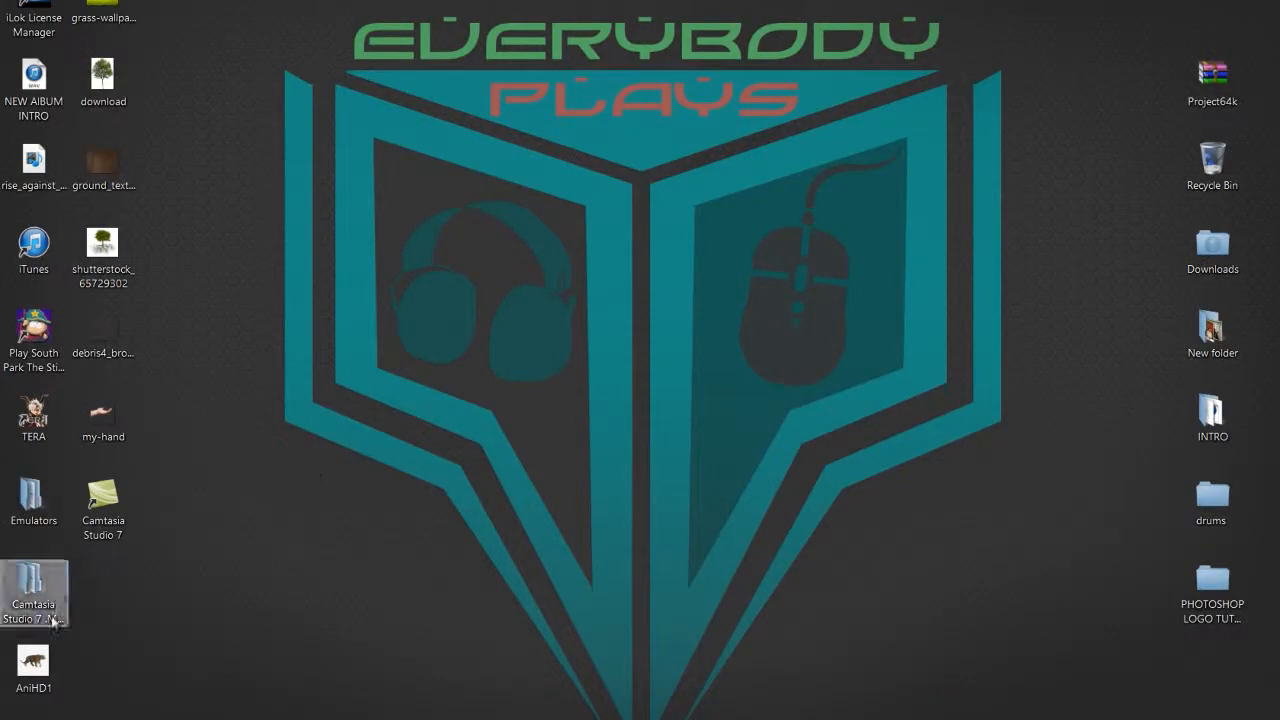
pyautogui.click(33, 668)
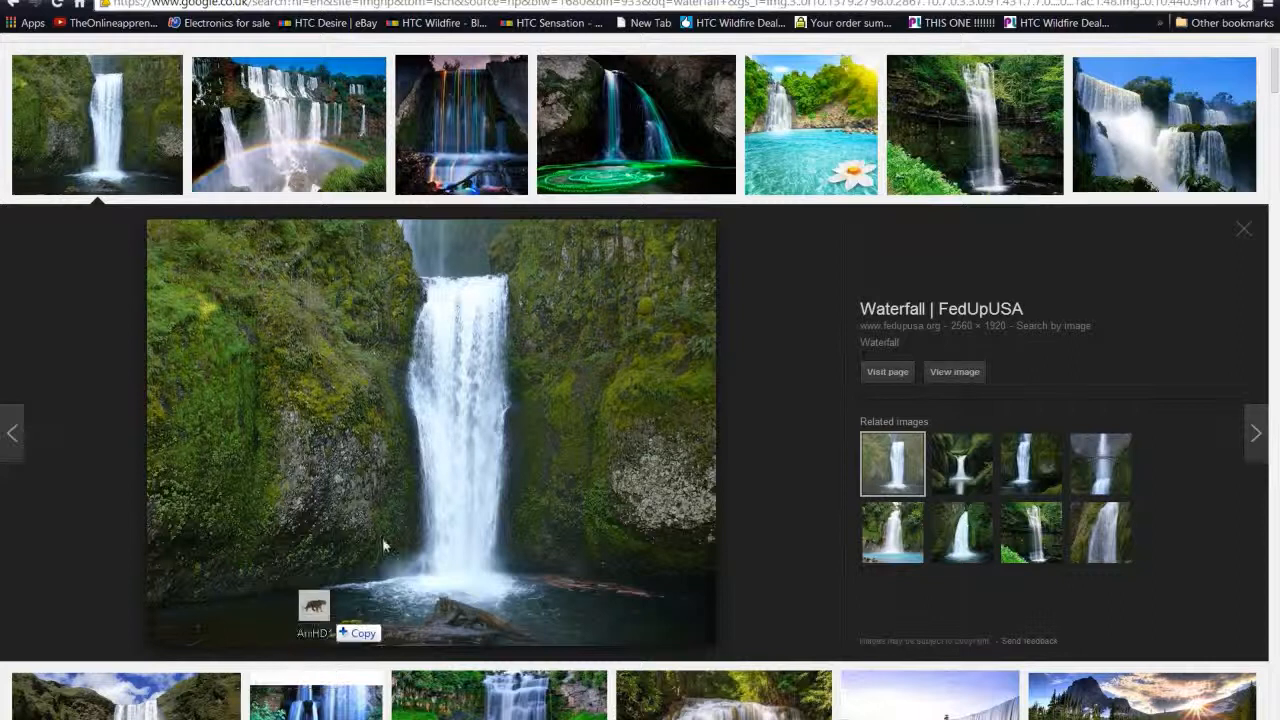
pyautogui.scroll(2, 400, 600)
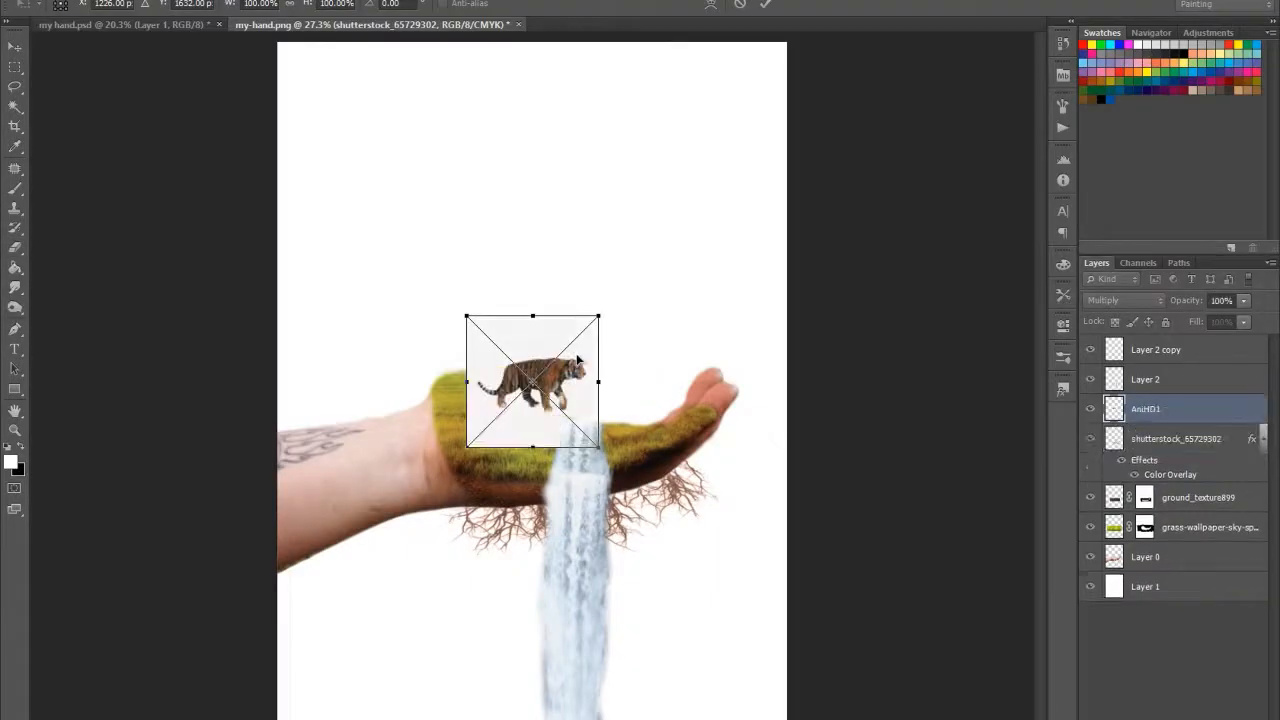
pyautogui.press('Return')
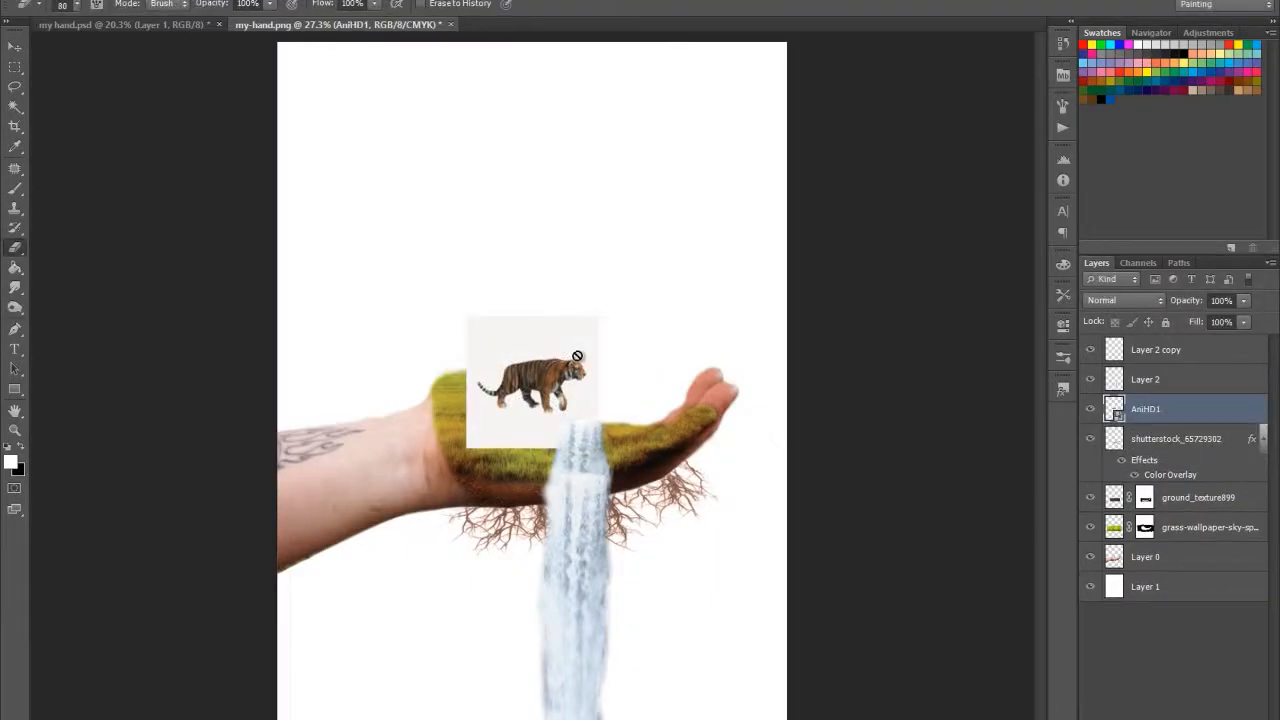
# Step: Rasterize the AniHD1 layer, delete the light background around the tiger using the Magic Wand, and deselect
pyautogui.scroll(2, 577, 356)
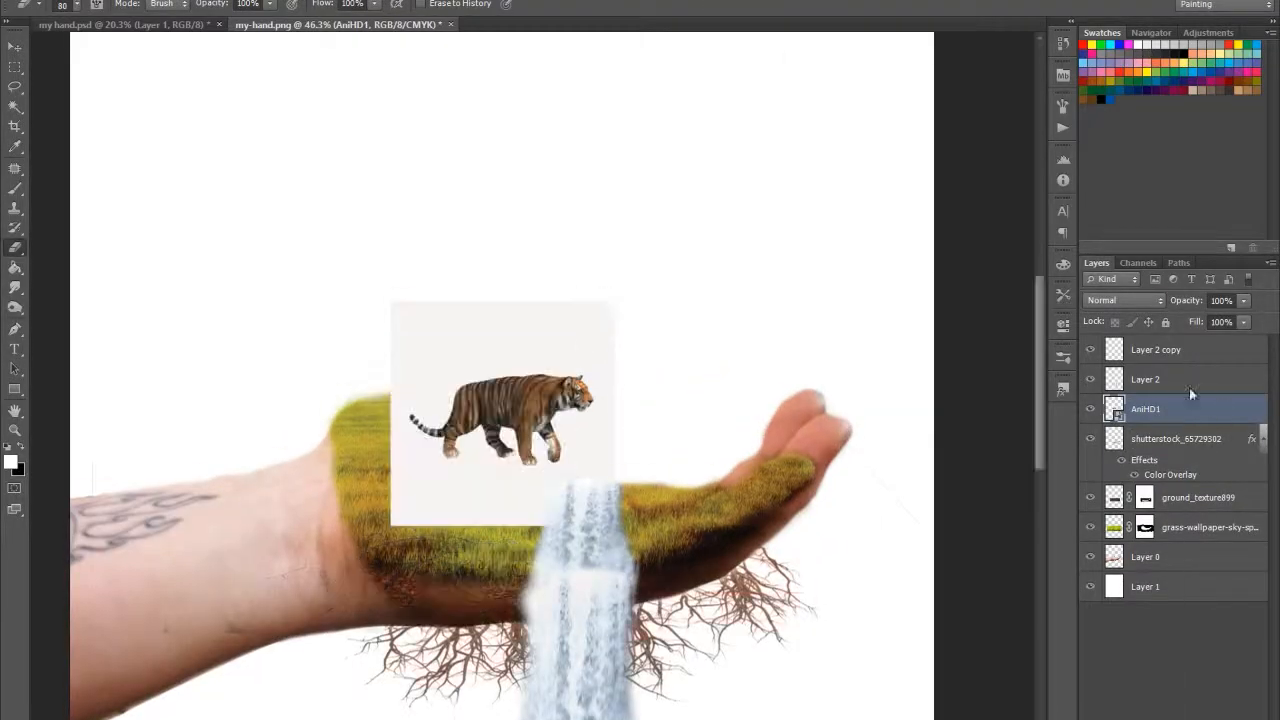
pyautogui.rightClick(1189, 400)
pyautogui.click(971, 366)
pyautogui.click(15, 107)
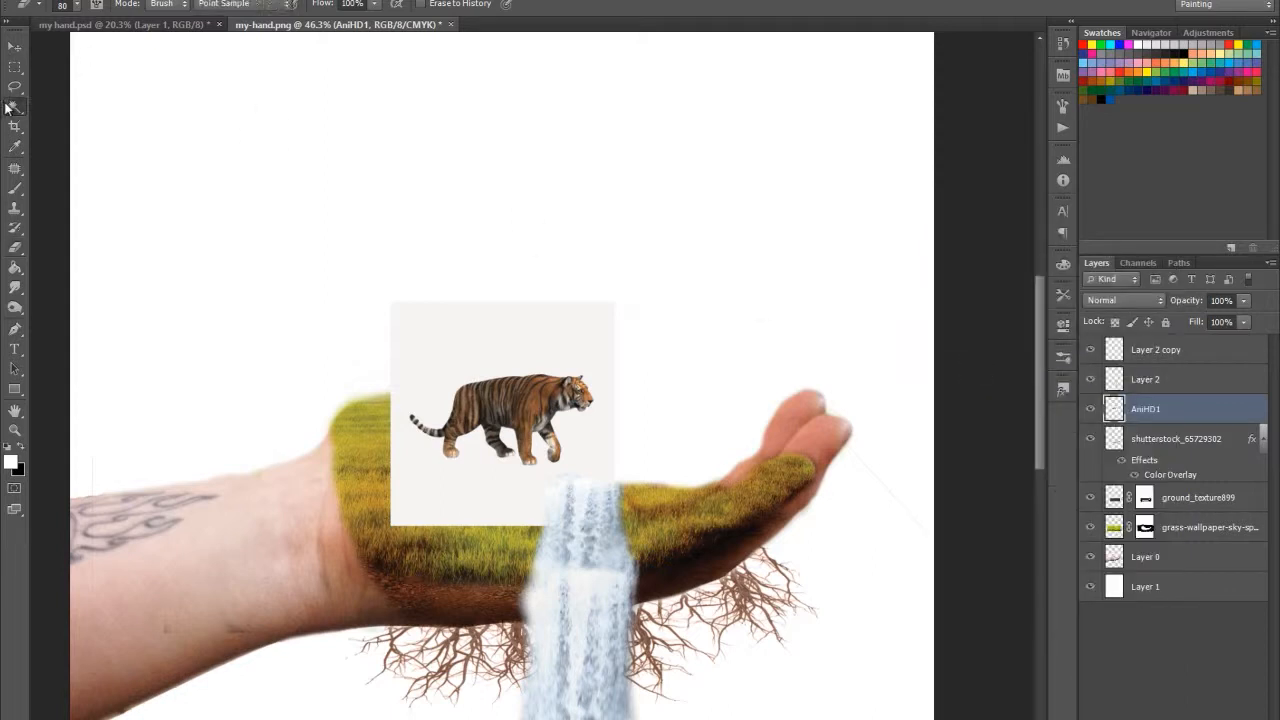
pyautogui.click(85, 121)
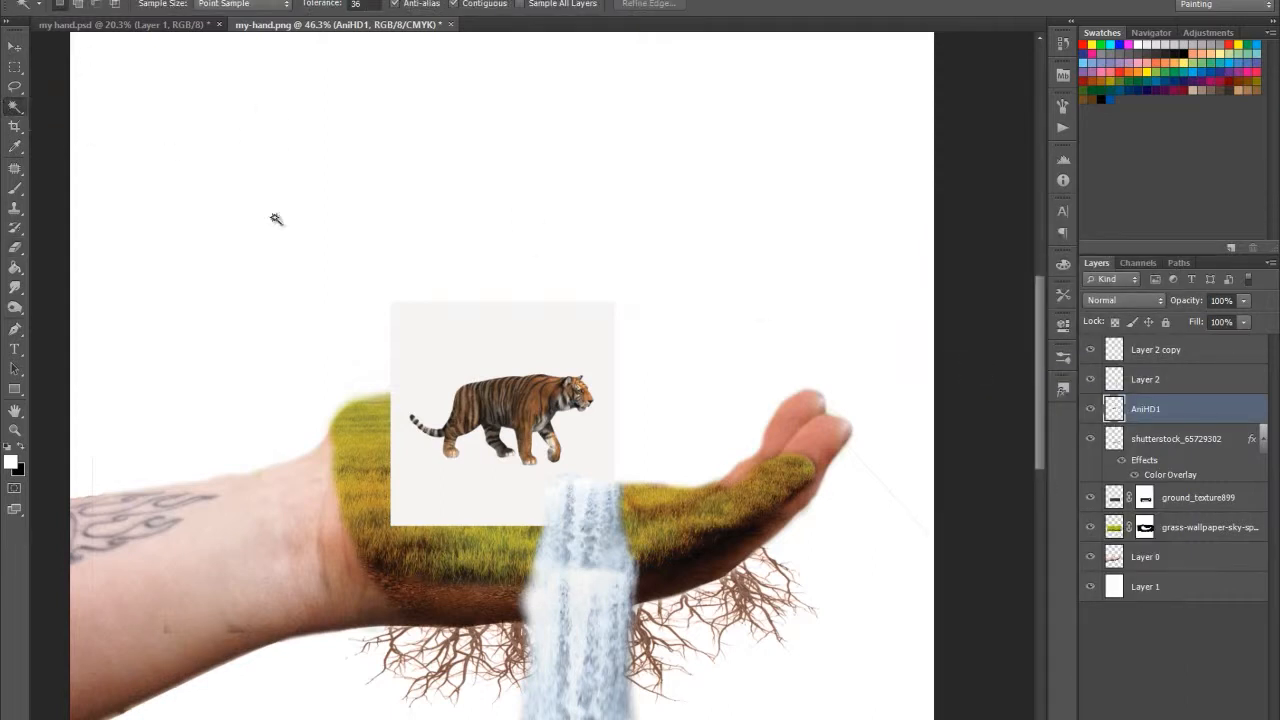
pyautogui.click(433, 349)
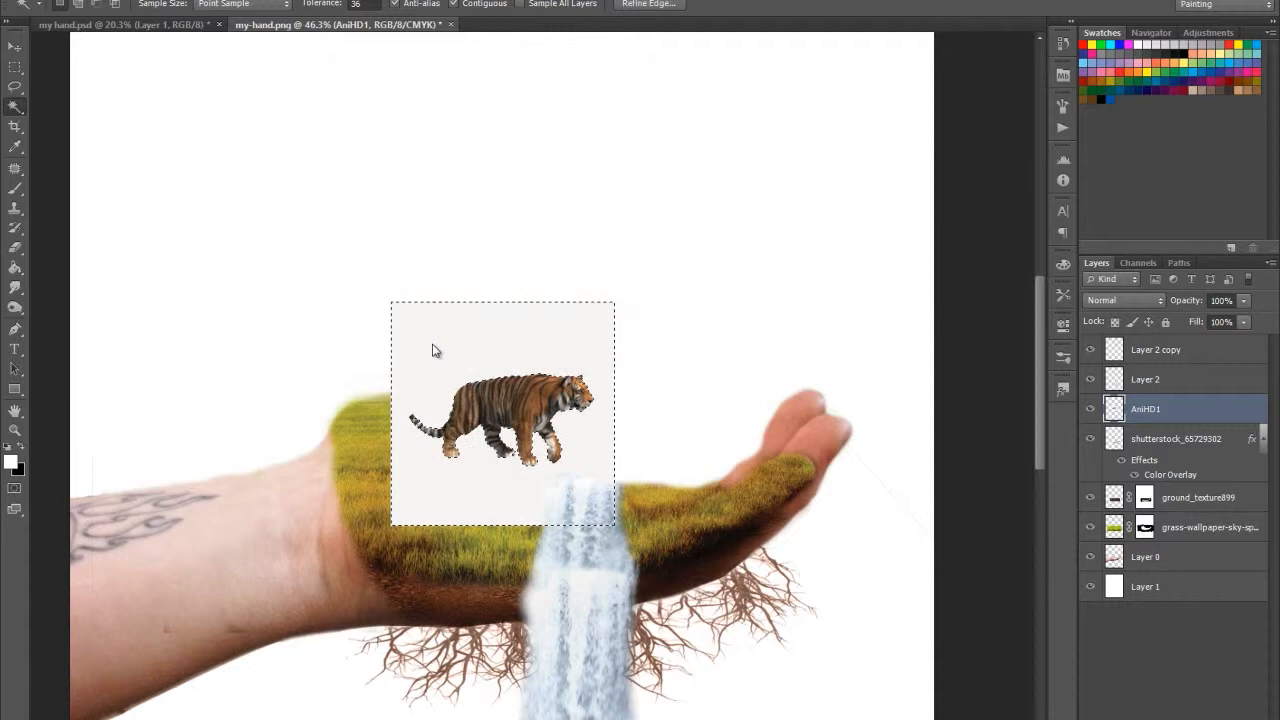
pyautogui.press('Delete')
pyautogui.hotkey('ctrl', 'd')
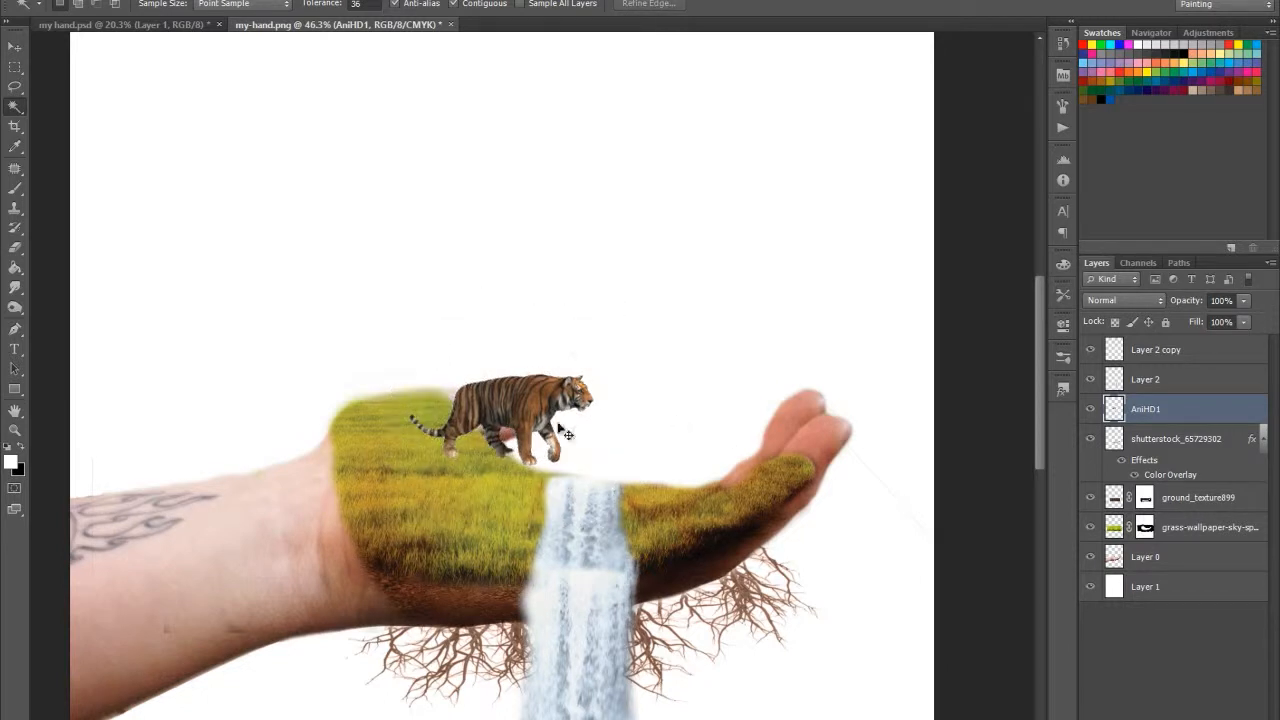
# Step: Scale the tiger down slightly, rotate it clockwise to follow the slope, and position it on the grass near the thumb
pyautogui.hotkey('ctrl', 't')
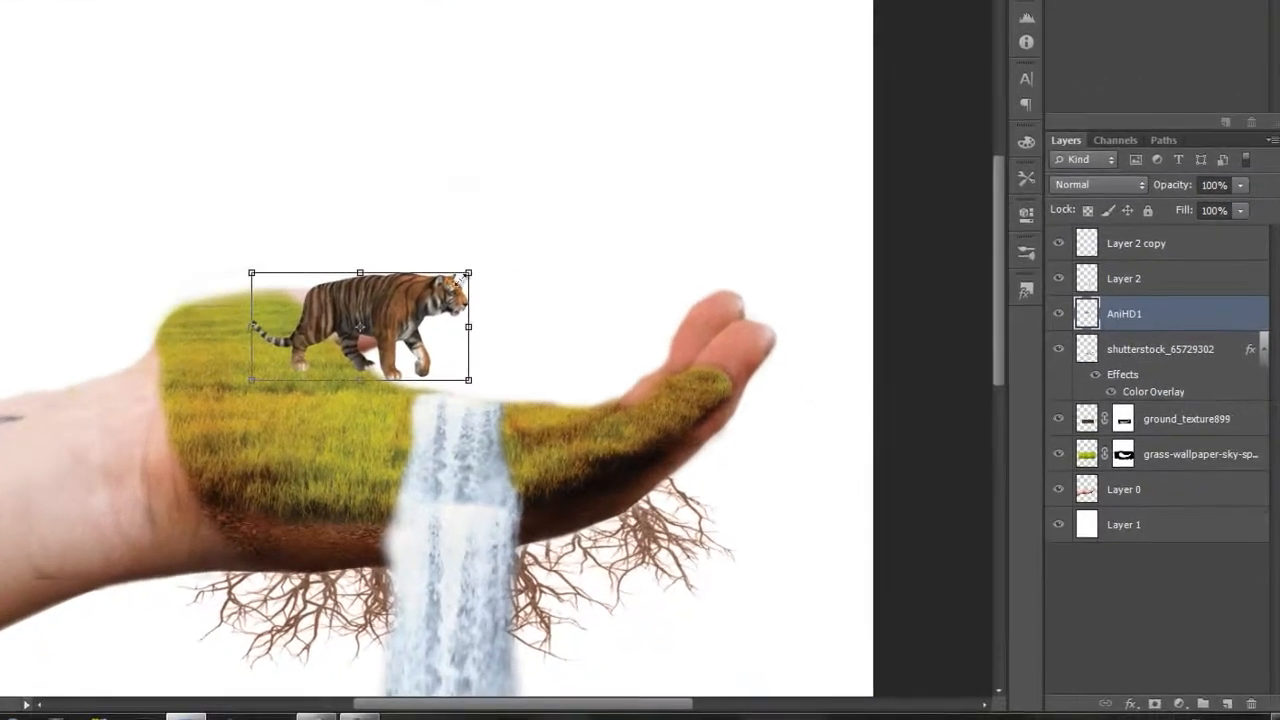
pyautogui.moveTo(592, 373); pyautogui.dragTo(586, 378)
pyautogui.moveTo(460, 280); pyautogui.dragTo(460, 322)
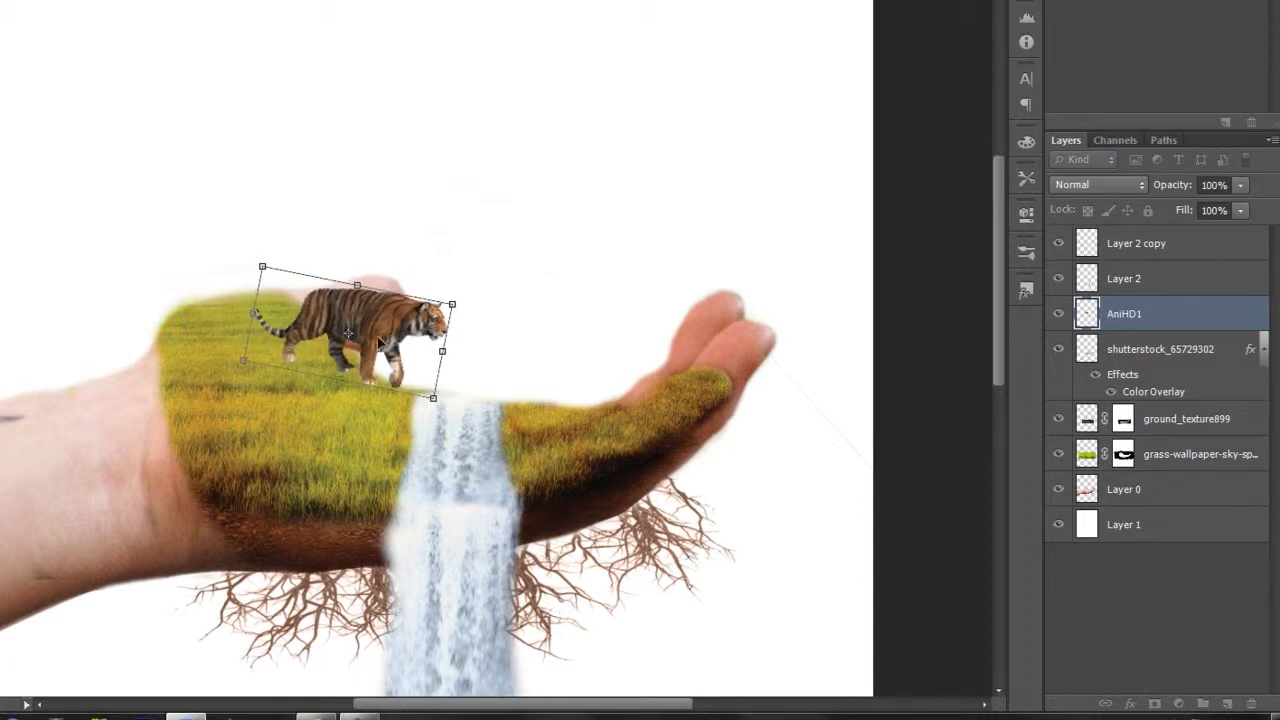
pyautogui.moveTo(378, 340); pyautogui.dragTo(337, 354)
pyautogui.press('Return')
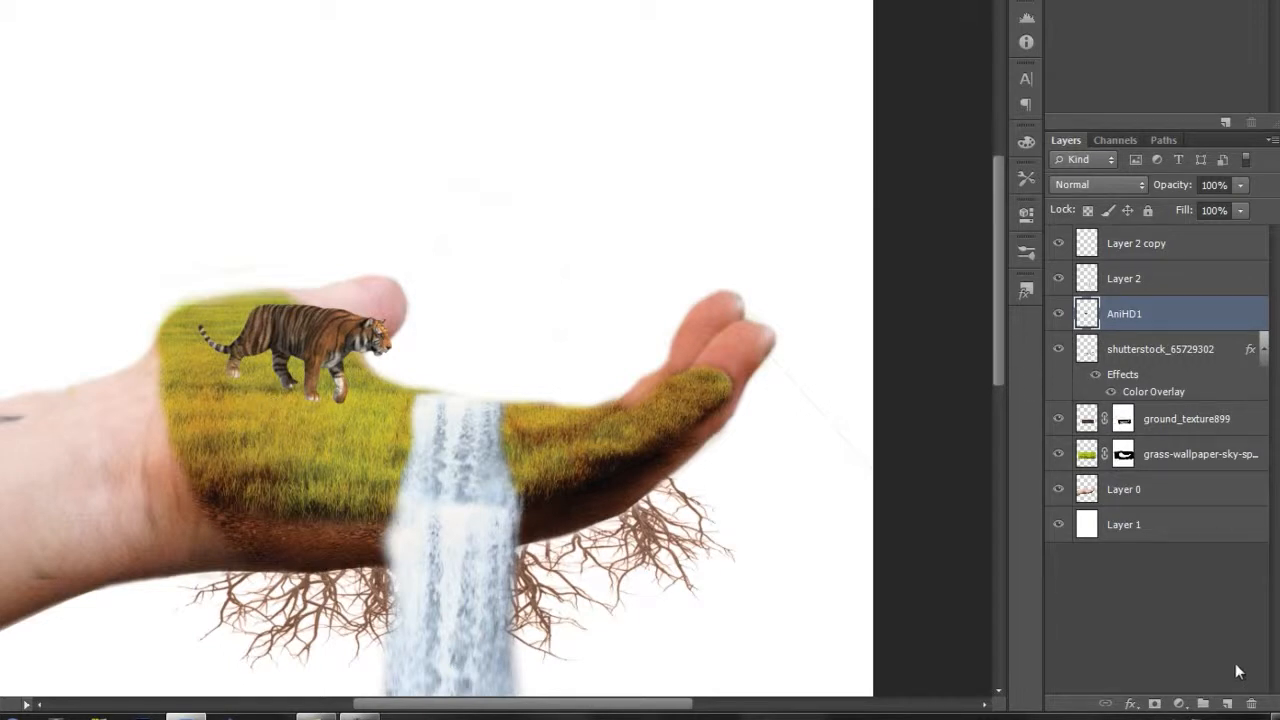
# Step: Add a new empty layer and place it directly beneath the AniHD1 tiger layer
pyautogui.click(1226, 704)
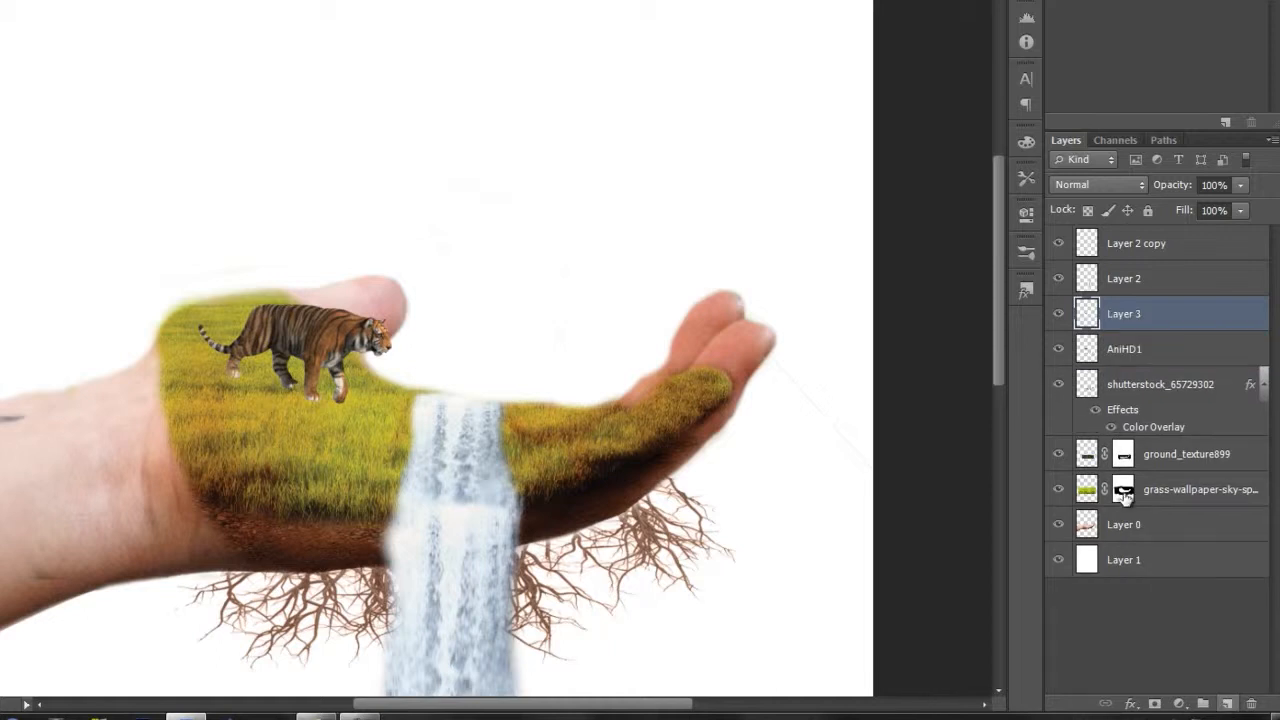
pyautogui.moveTo(1123, 314); pyautogui.dragTo(1138, 355)
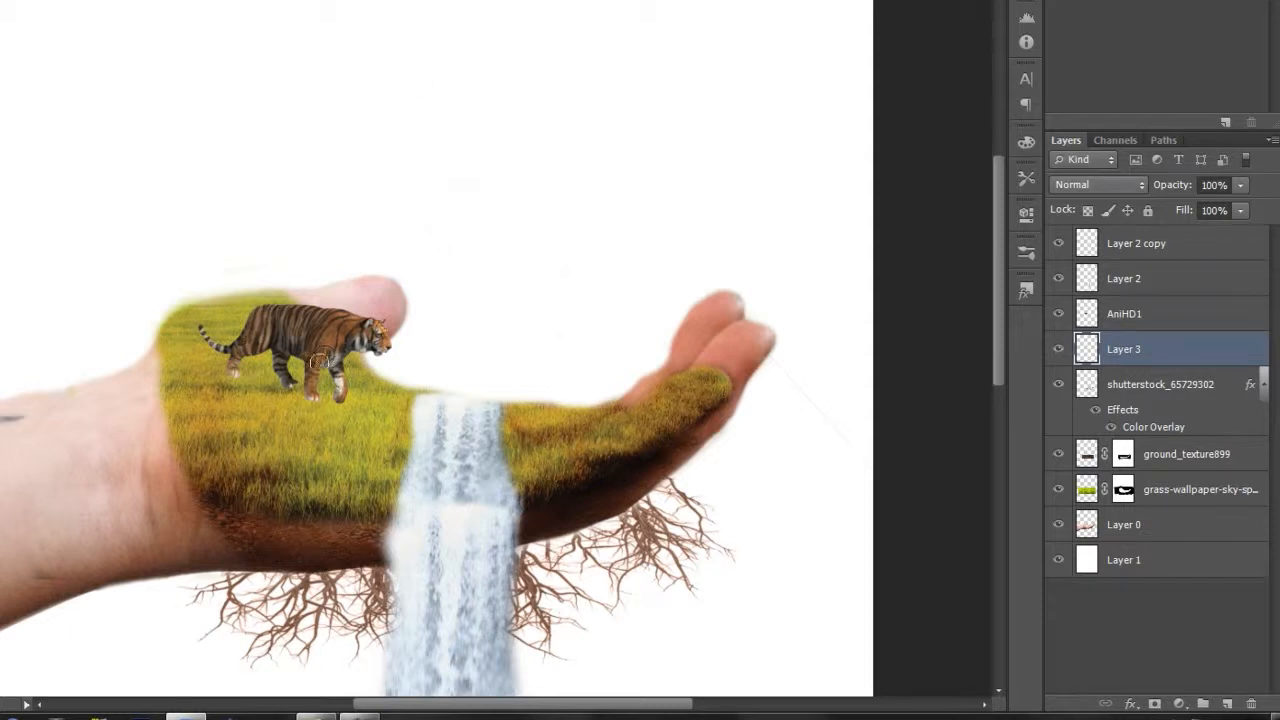
pyautogui.scroll(1, 292, 428)
pyautogui.scroll(1, 266, 384)
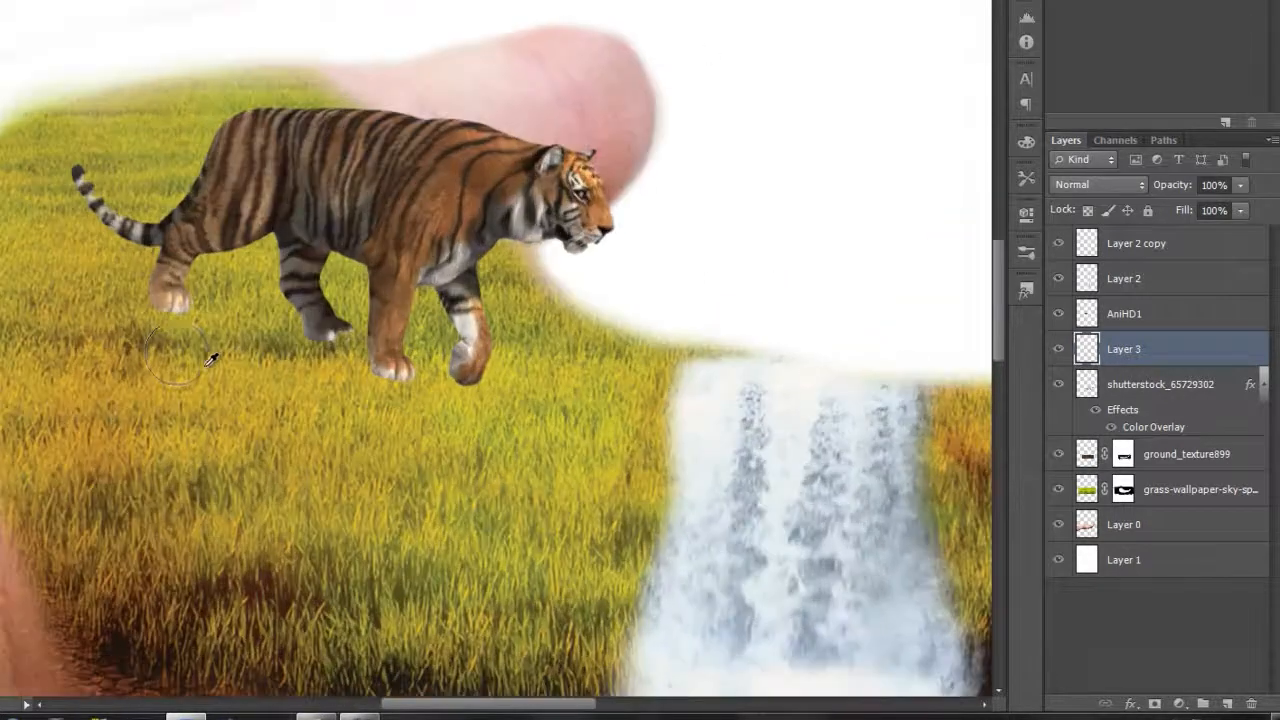
# Step: Paint a soft black shadow on Layer 3 along the grass beneath the tiger's paws, body and tail
pyautogui.moveTo(173, 346)
pyautogui.mouseDown()
pyautogui.moveTo(176, 303)
pyautogui.moveTo(222, 305)
pyautogui.moveTo(538, 394)
pyautogui.moveTo(452, 405)
pyautogui.moveTo(365, 380)
pyautogui.moveTo(292, 333)
pyautogui.moveTo(173, 310)
pyautogui.moveTo(138, 268)
pyautogui.moveTo(168, 276)
pyautogui.moveTo(105, 269)
pyautogui.moveTo(55, 210)
pyautogui.mouseUp()
pyautogui.press('[')
pyautogui.press('[')
pyautogui.press('[')
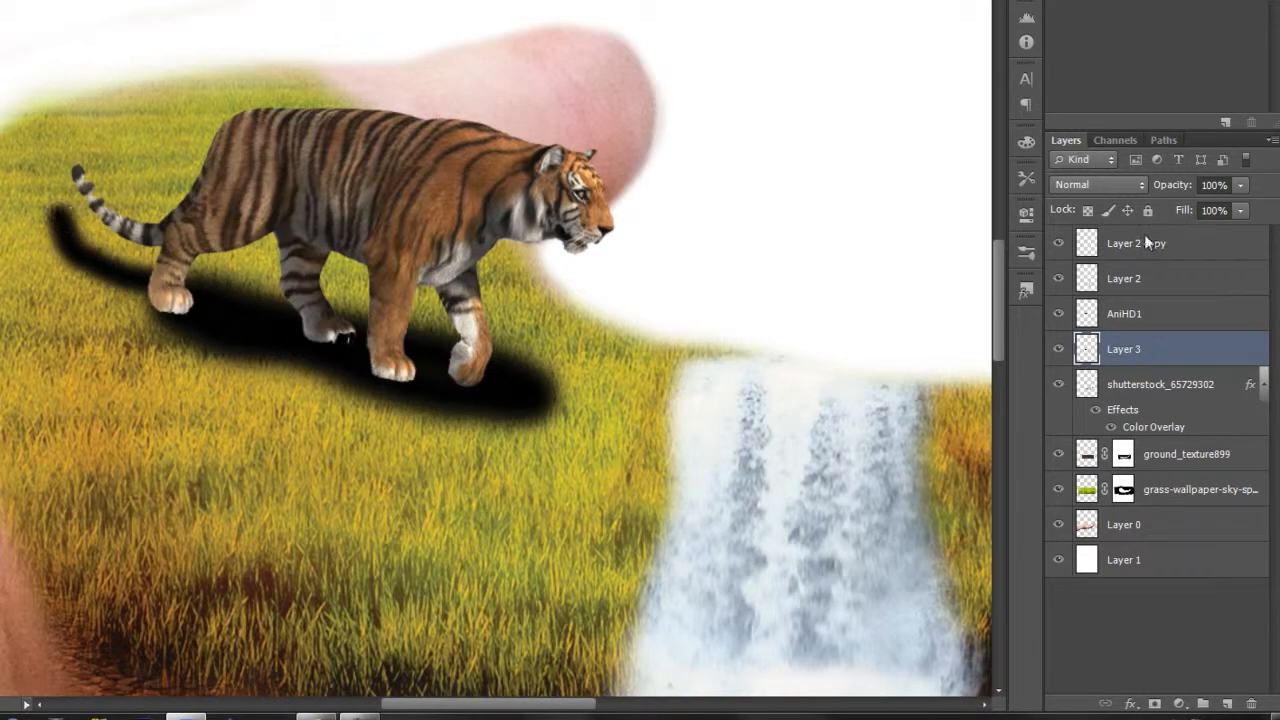
# Step: Lower the tiger shadow layer's opacity to 19% and compare the image with the shadow hidden and shown
pyautogui.moveTo(1151, 182); pyautogui.dragTo(915, 150)
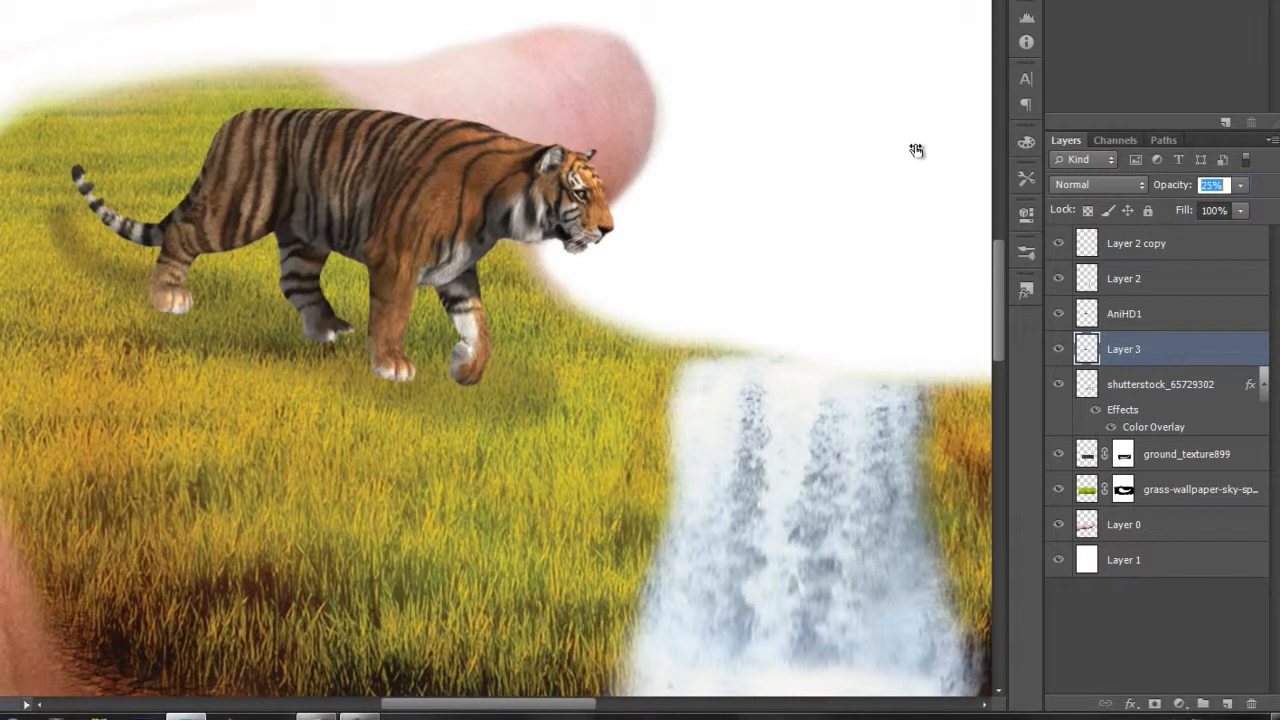
pyautogui.moveTo(916, 150); pyautogui.dragTo(915, 146)
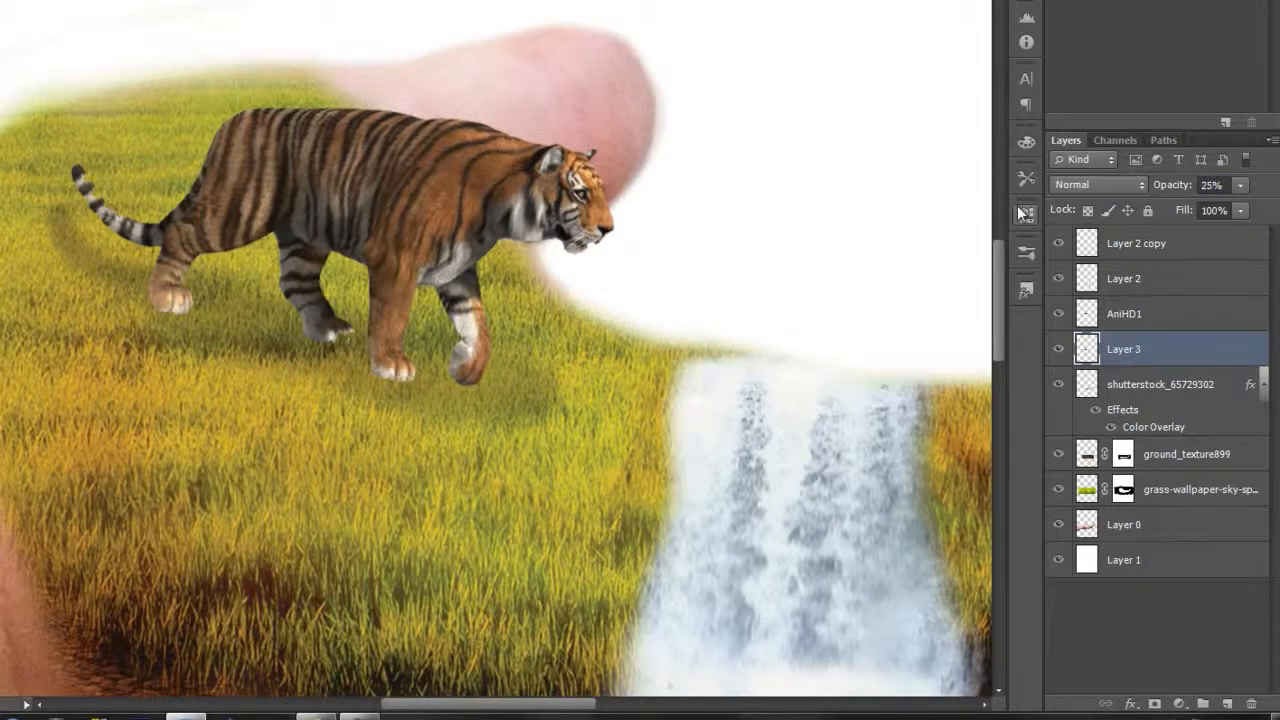
pyautogui.hotkey('ctrl', '0')
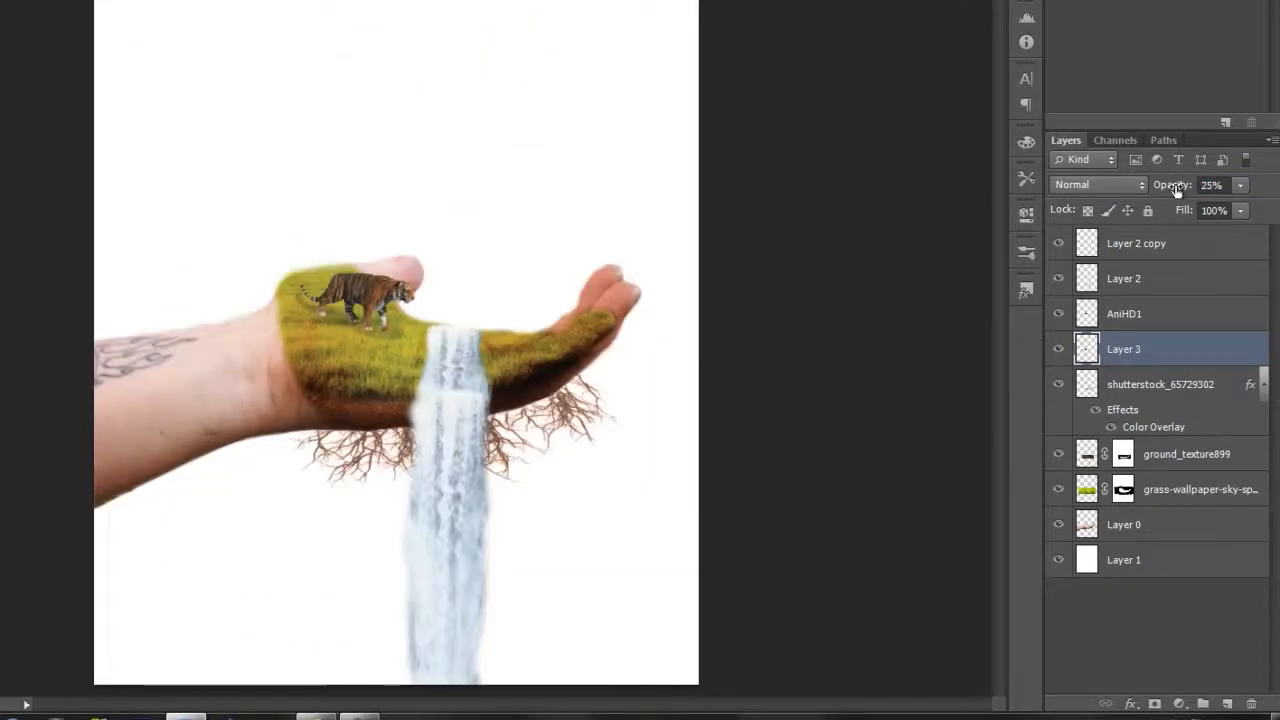
pyautogui.moveTo(1176, 190); pyautogui.dragTo(1166, 189)
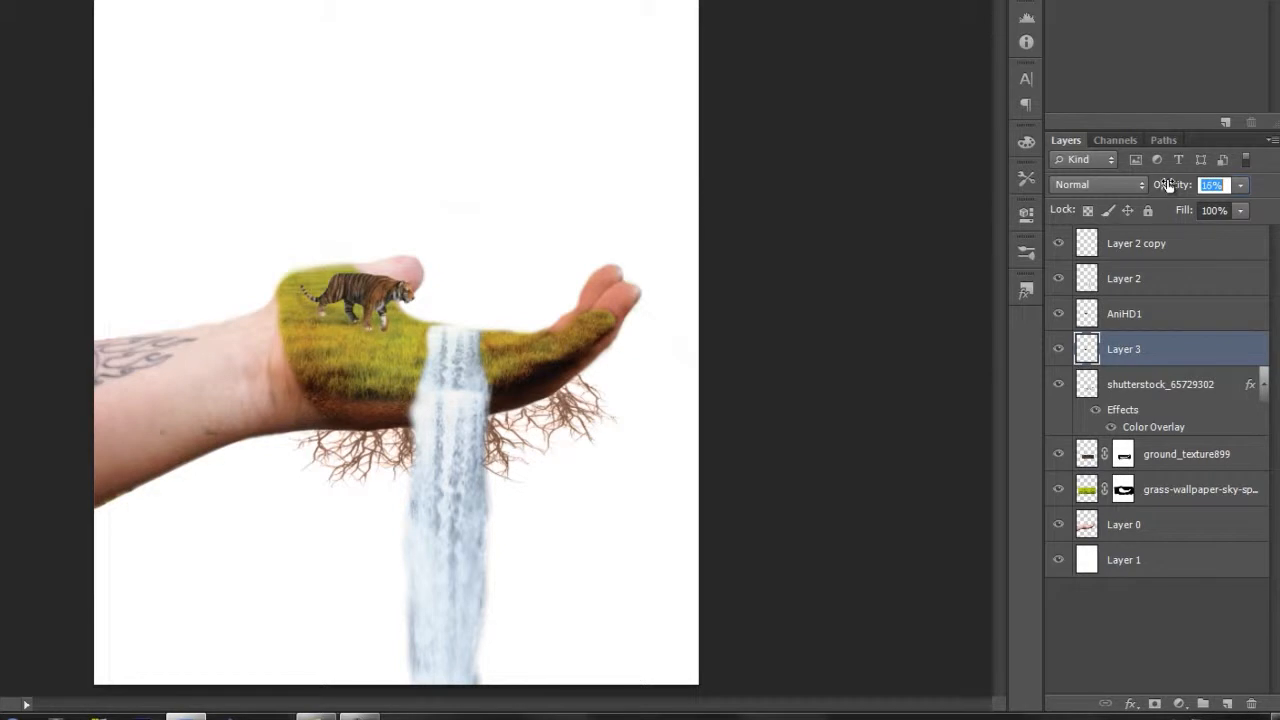
pyautogui.moveTo(1174, 185); pyautogui.dragTo(1173, 185)
pyautogui.click(1058, 353)
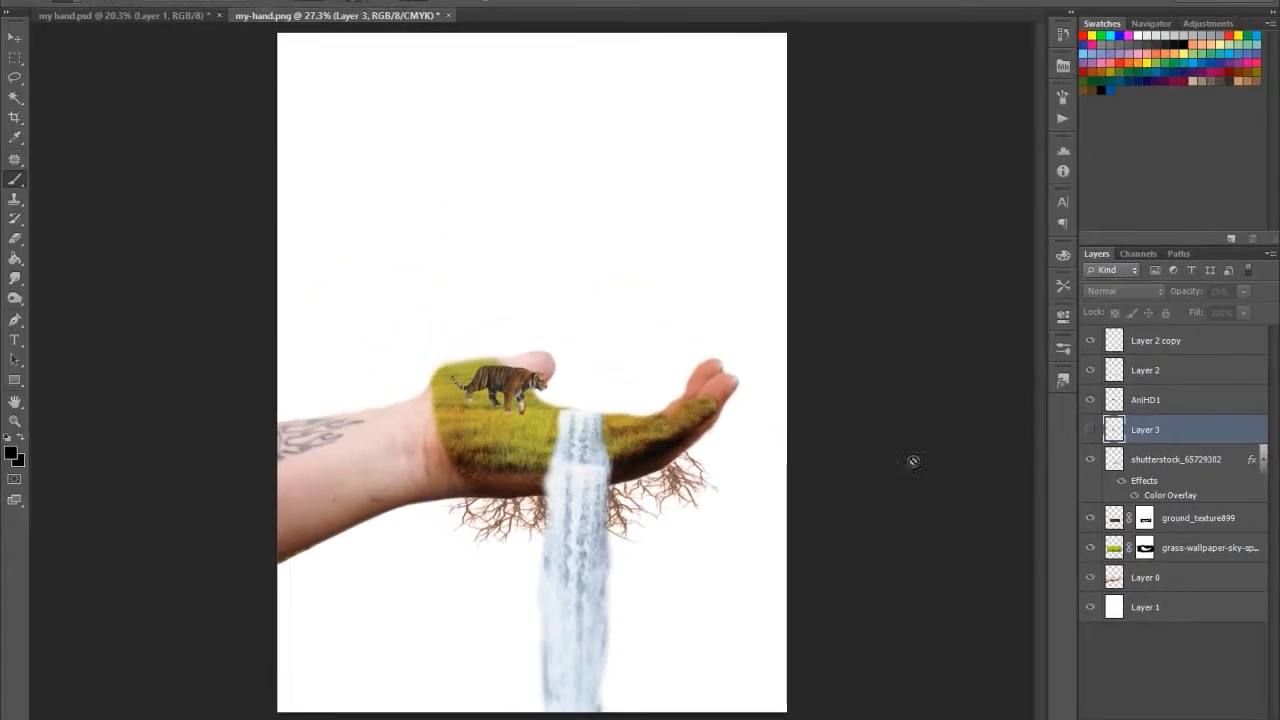
pyautogui.click(1089, 430)
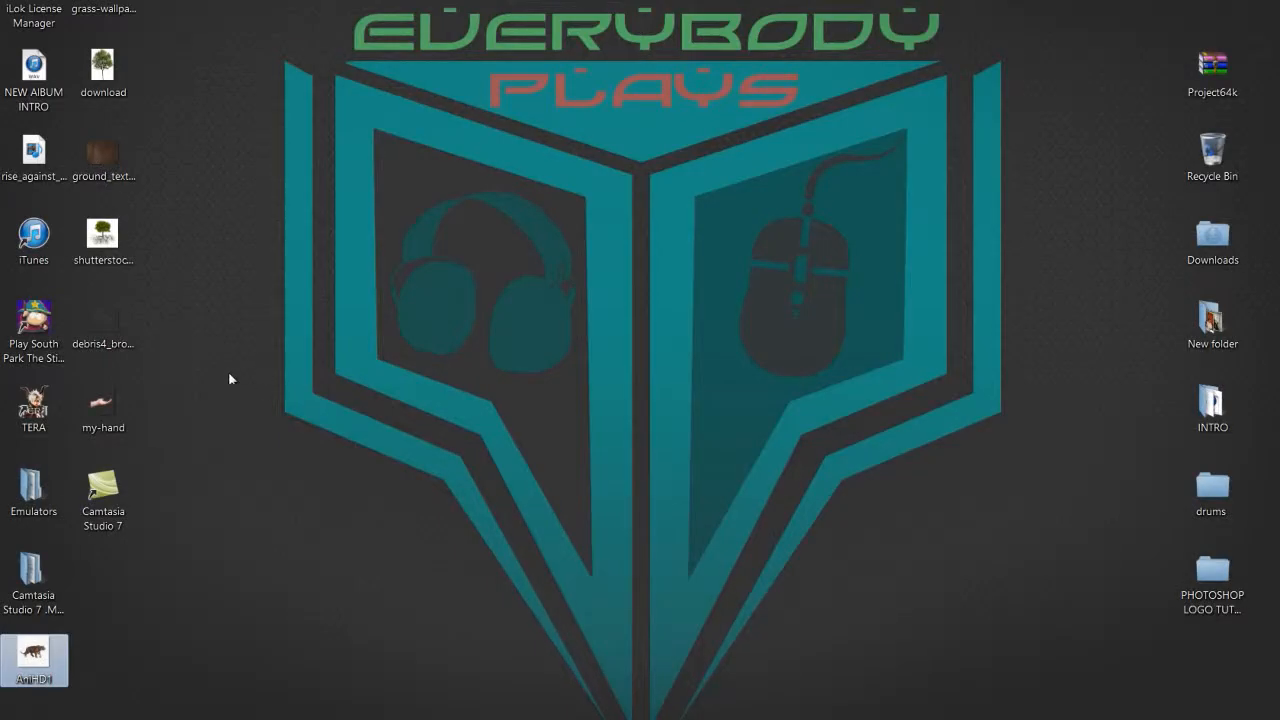
# Step: Place the debris4_brown image from the desktop, widen it, and position it below the hand over the hanging roots
pyautogui.moveTo(104, 322); pyautogui.dragTo(92, 706)
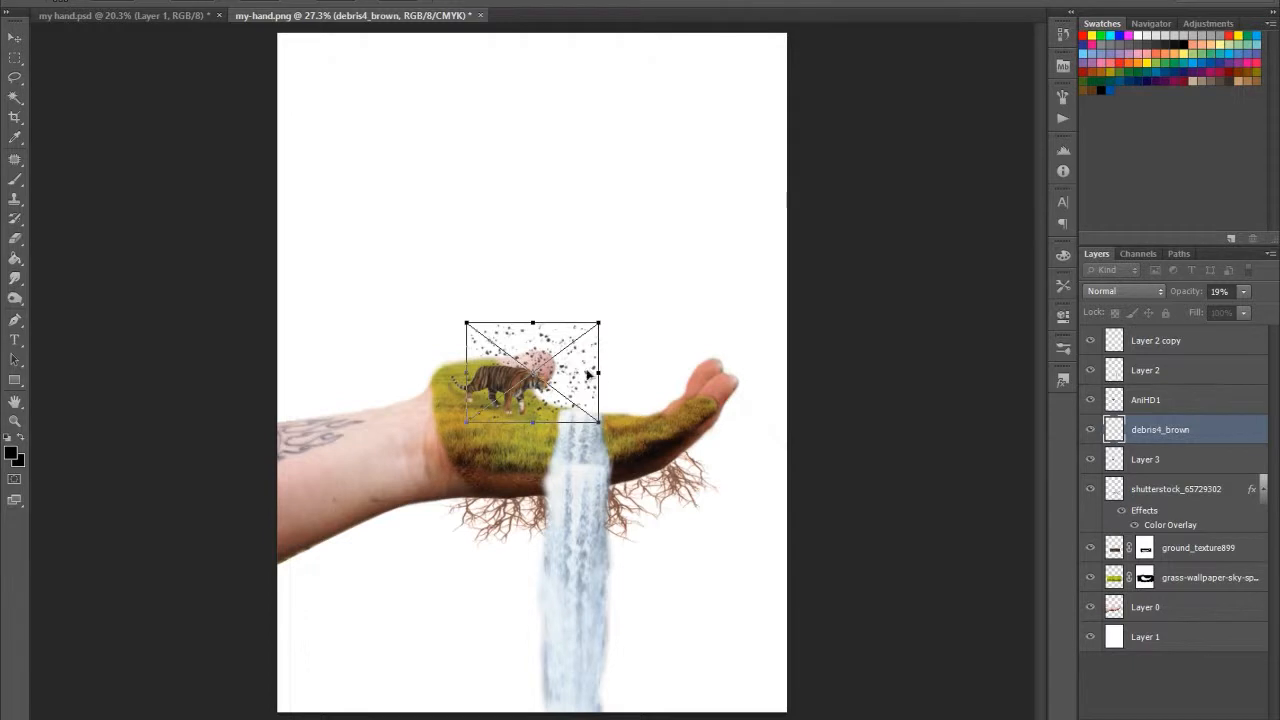
pyautogui.moveTo(597, 372); pyautogui.dragTo(687, 365)
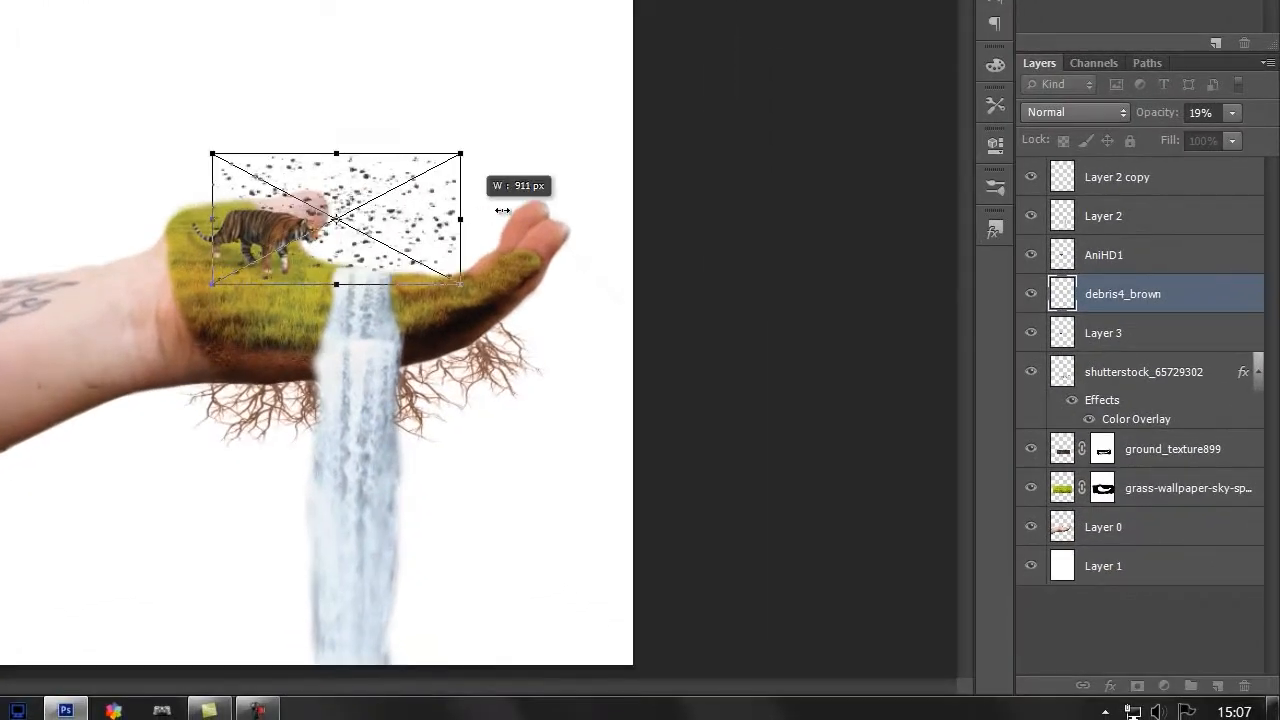
pyautogui.moveTo(502, 210); pyautogui.dragTo(482, 214)
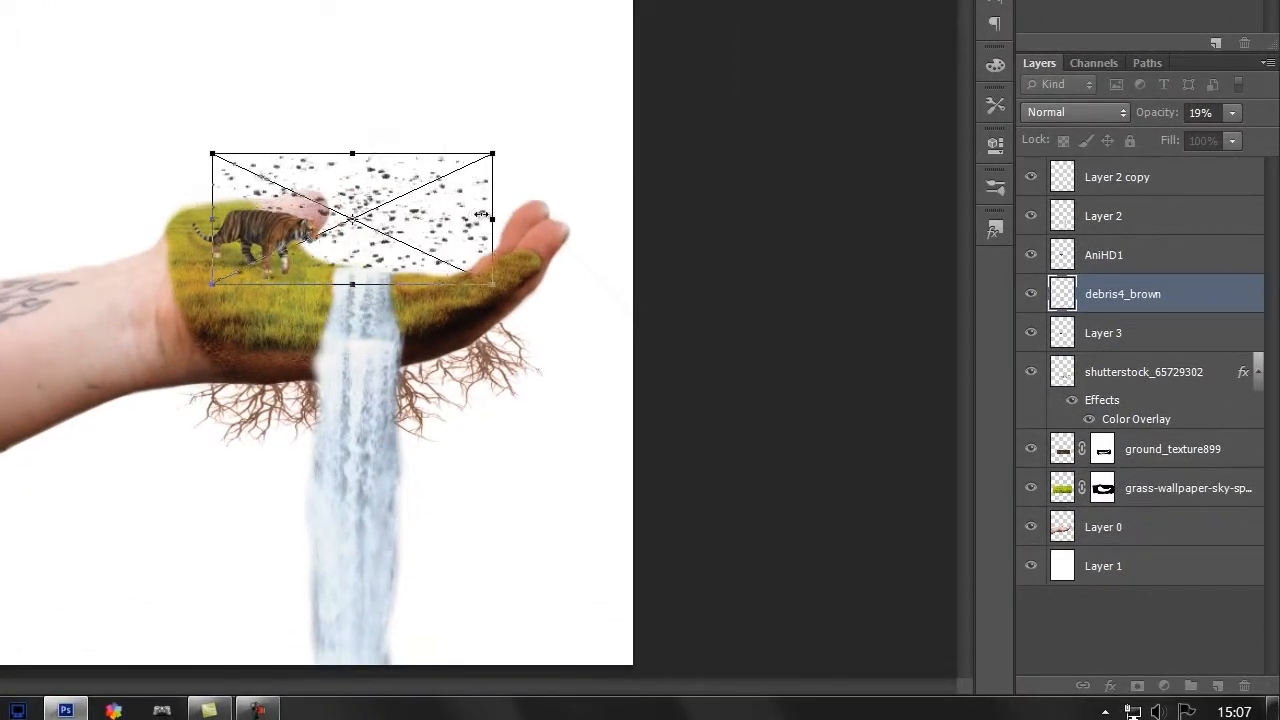
pyautogui.moveTo(452, 270); pyautogui.dragTo(450, 425)
pyautogui.press('Return')
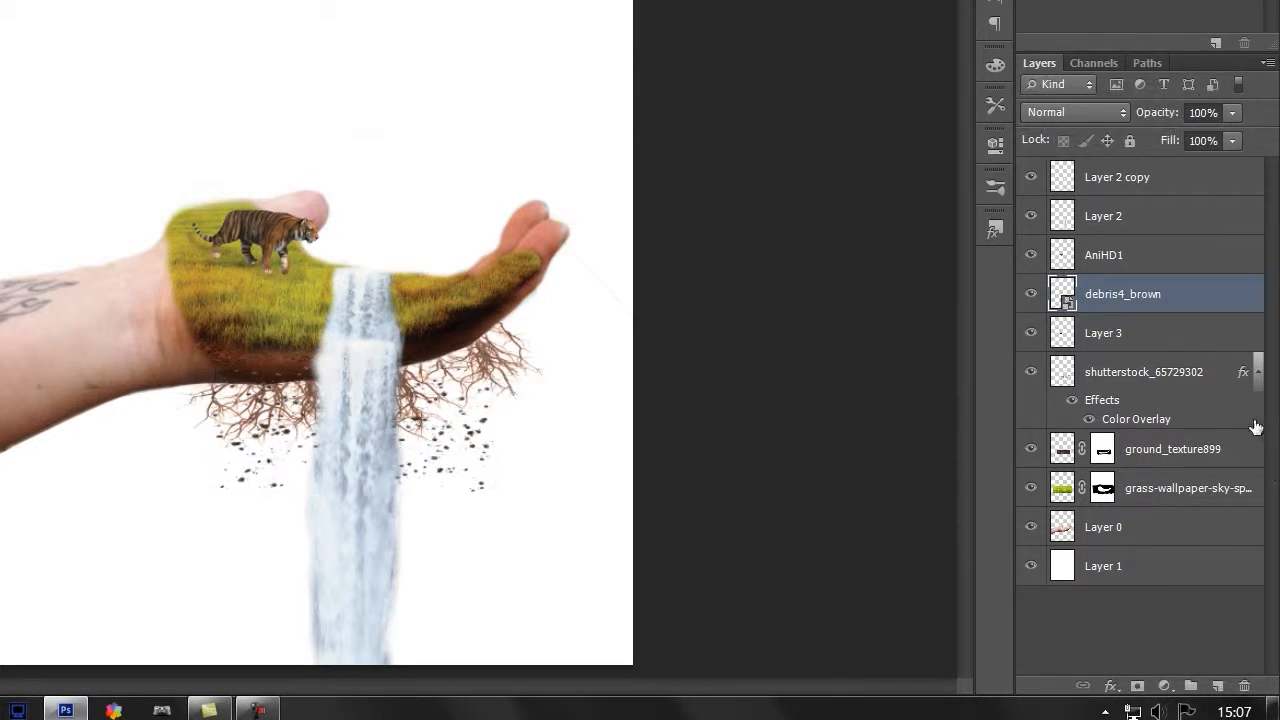
# Step: Move the debris4_brown layer beneath the shutterstock_65729302 roots layer and set its opacity to 80%
pyautogui.moveTo(1143, 289); pyautogui.dragTo(1141, 418)
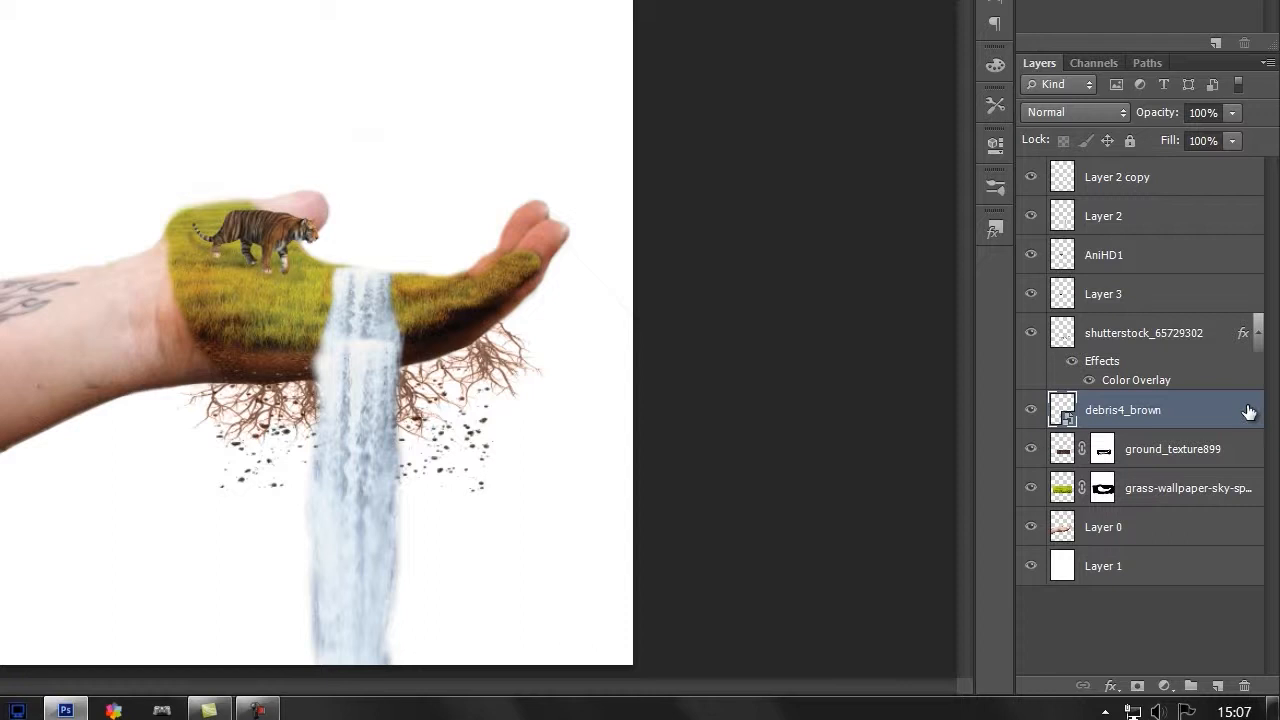
pyautogui.moveTo(1170, 114); pyautogui.dragTo(1150, 114)
# Step: Stretch the debris slightly wider and to about 561 px tall so it spreads beneath the full width of the roots
pyautogui.hotkey('ctrl', 't')
pyautogui.moveTo(512, 415); pyautogui.dragTo(538, 420)
pyautogui.moveTo(372, 346); pyautogui.dragTo(372, 333)
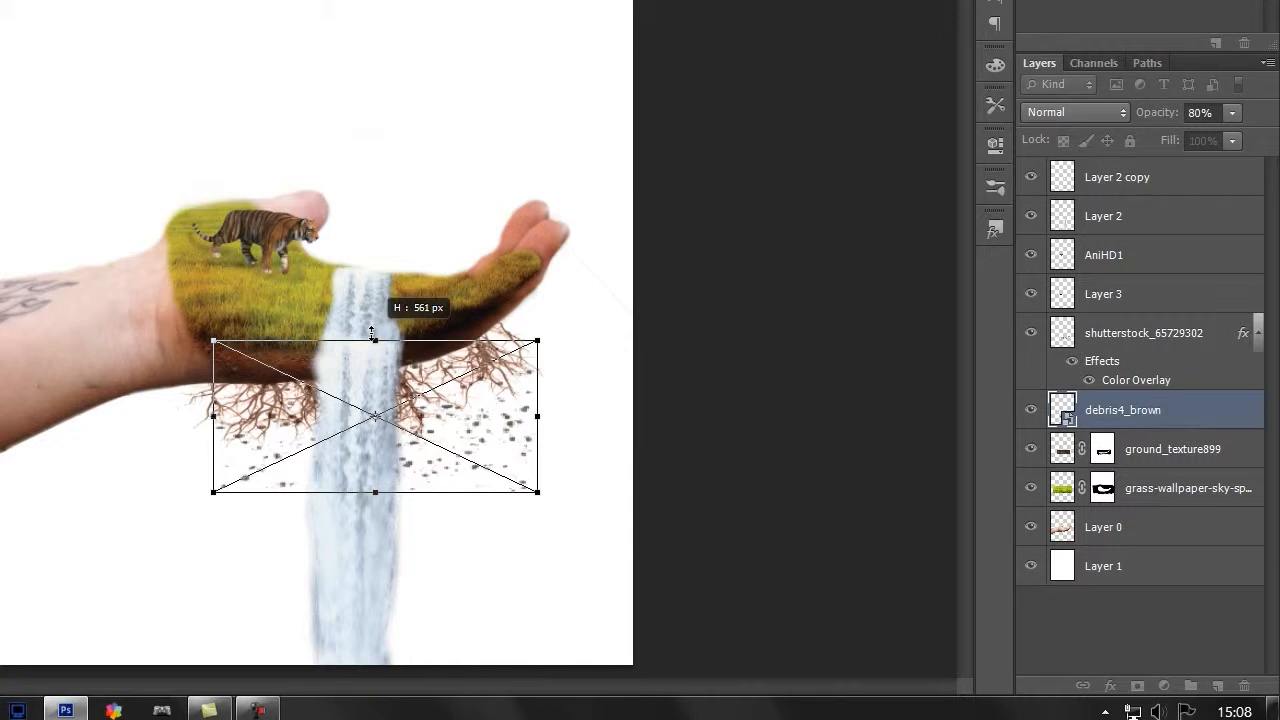
pyautogui.moveTo(505, 382)
pyautogui.mouseDown()
pyautogui.moveTo(469, 383)
pyautogui.moveTo(508, 382)
pyautogui.mouseUp()
pyautogui.press('Return')
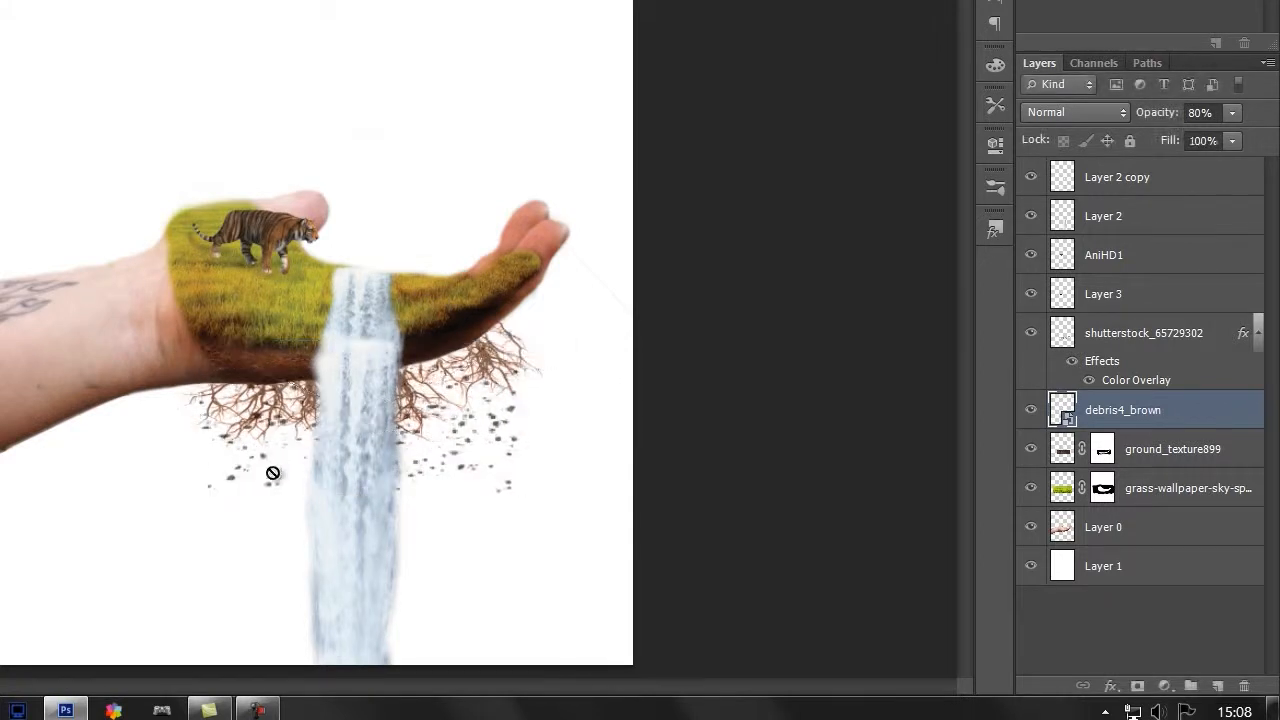
# Step: Rasterize the debris4_brown layer and erase the debris overlapping the hand and the outer edges of the cluster
pyautogui.click(252, 340)
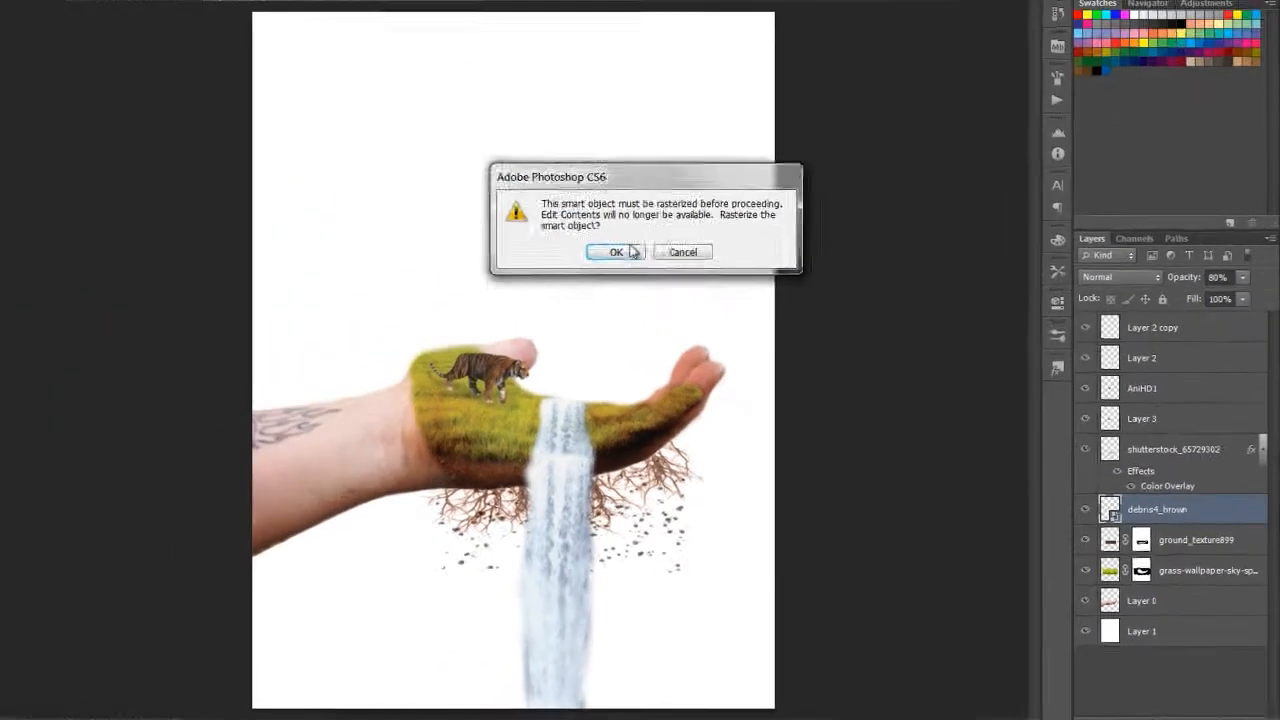
pyautogui.click(466, 113)
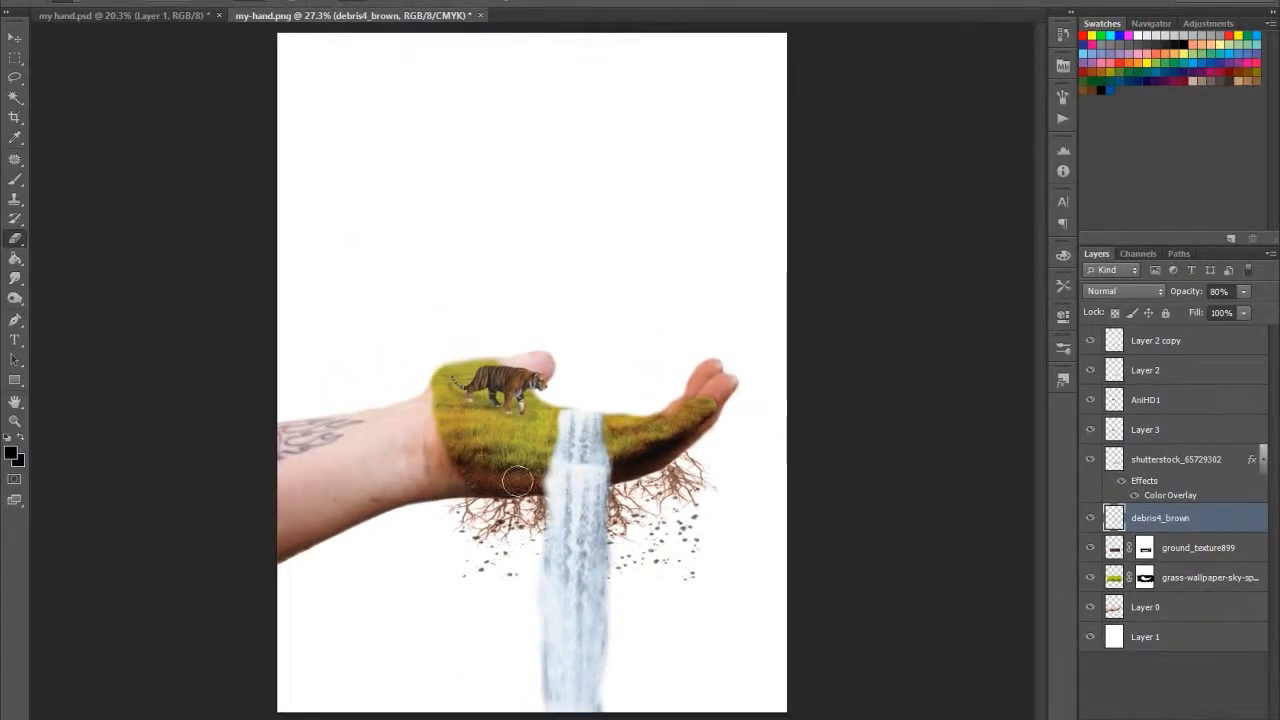
pyautogui.moveTo(517, 481); pyautogui.dragTo(578, 474)
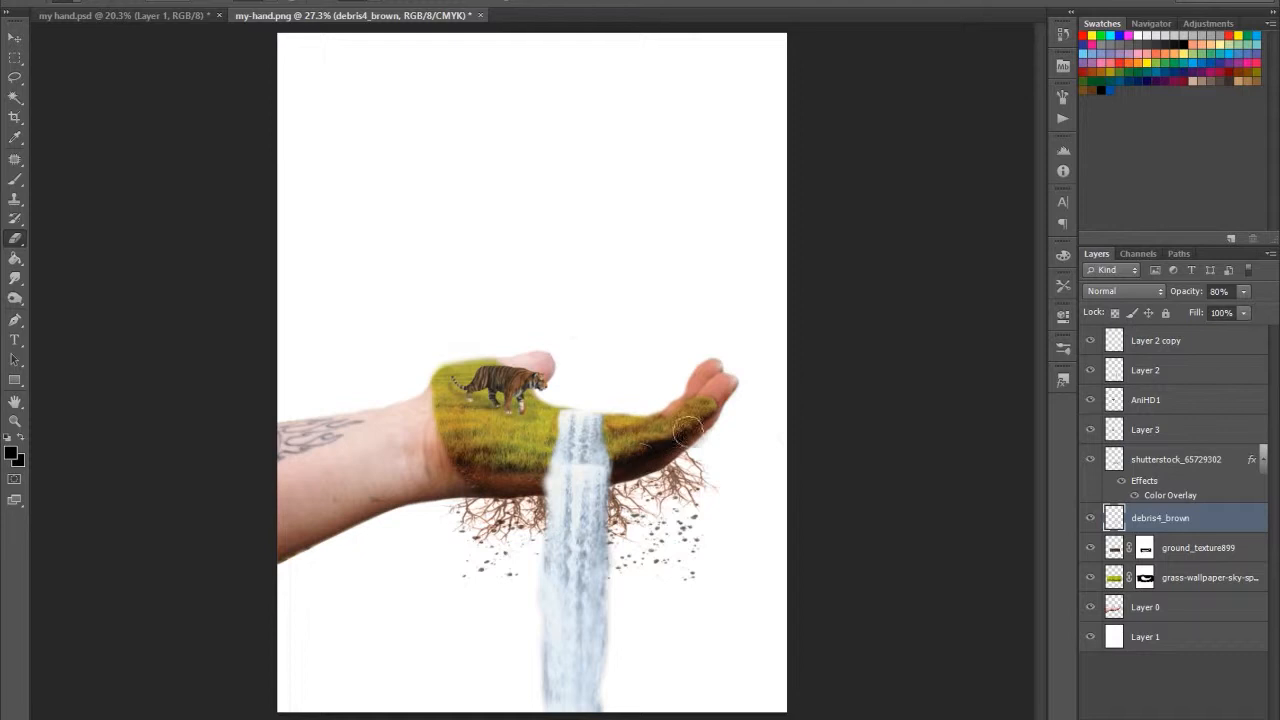
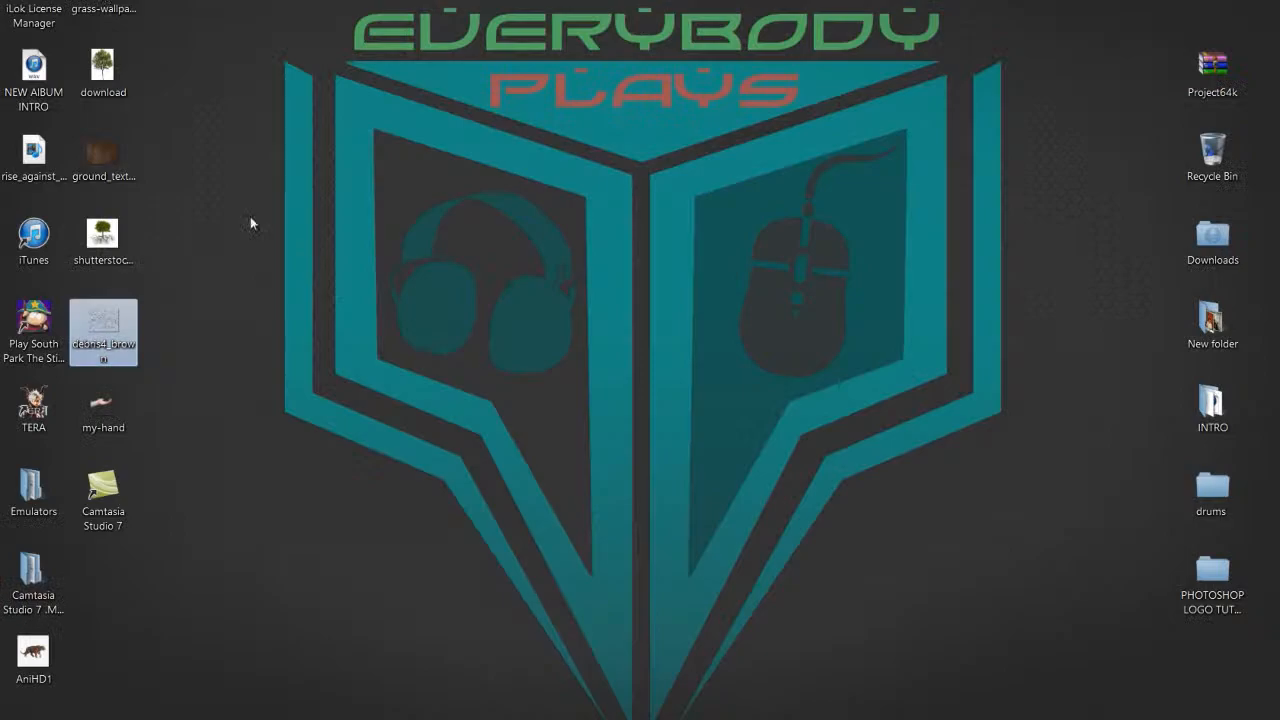
# Step: Place the download tree image from the desktop into my-hand.png above the palm, over the debris layer
pyautogui.moveTo(108, 74); pyautogui.dragTo(609, 392)
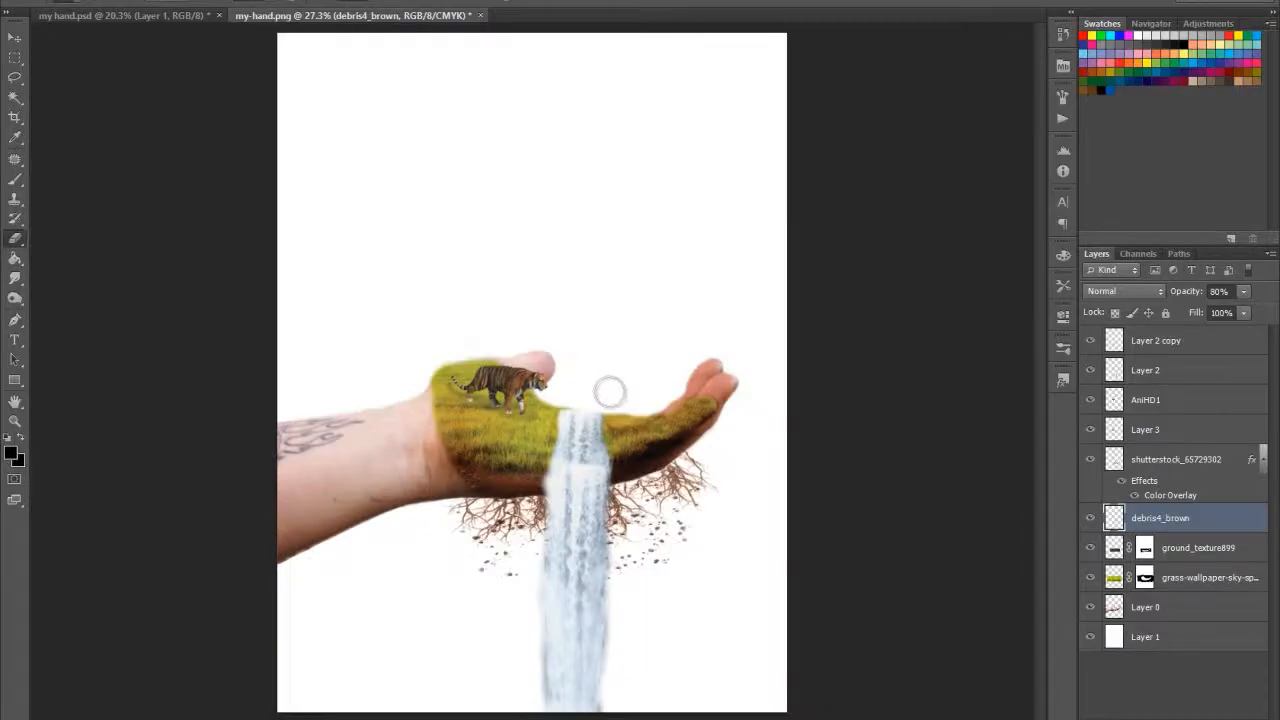
pyautogui.moveTo(553, 344); pyautogui.dragTo(666, 274)
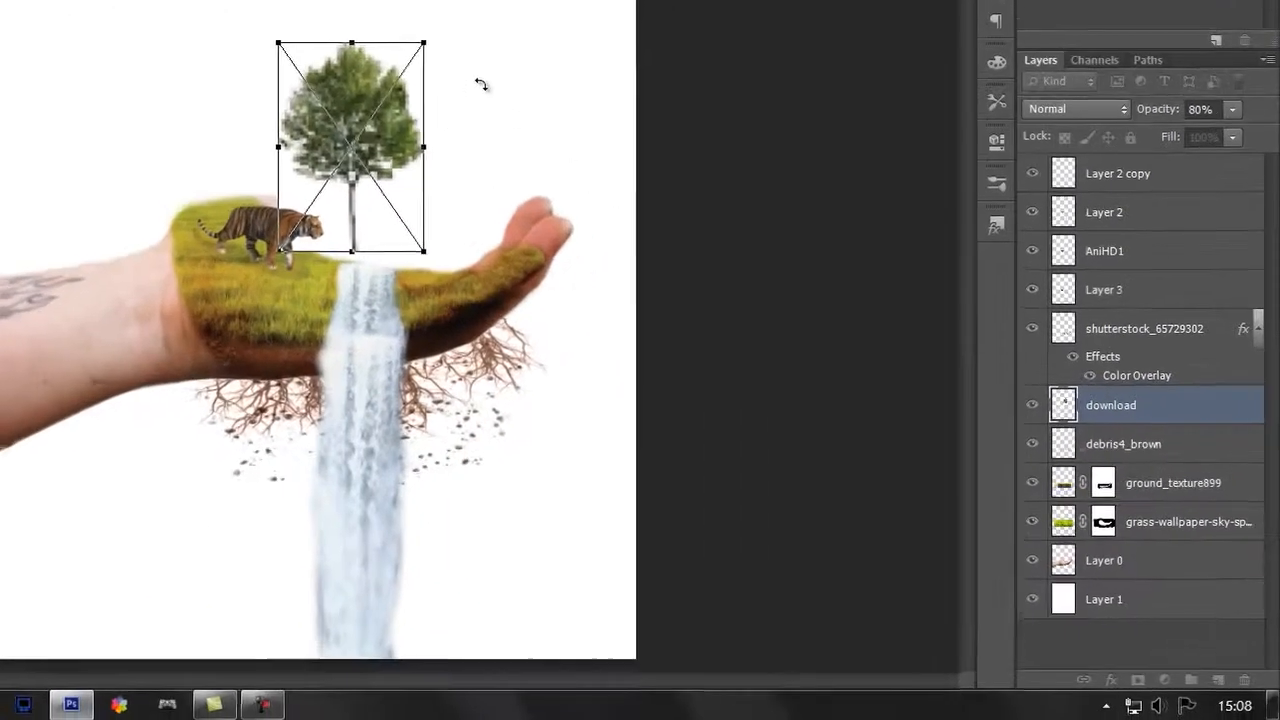
pyautogui.press('Return')
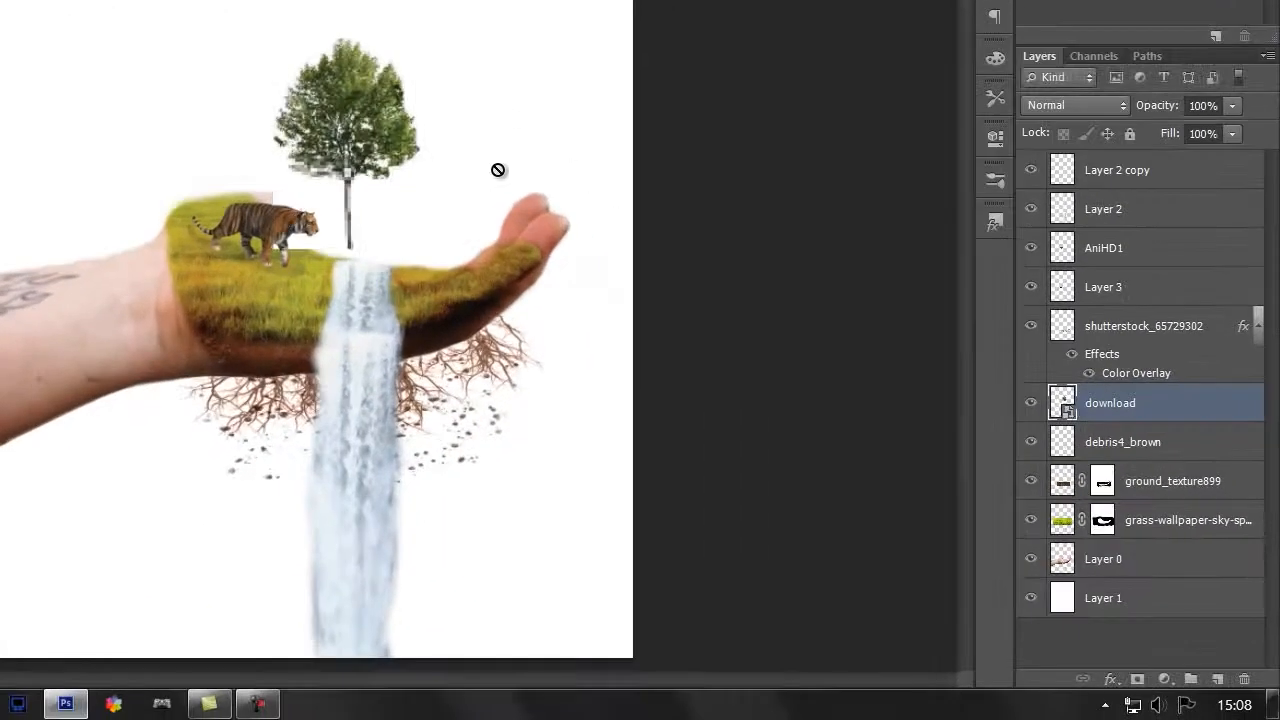
# Step: Rasterize the download layer, delete the white background on both sides of the tree with the Magic Wand, and deselect
pyautogui.scroll(2, 612, 268)
pyautogui.scroll(1, 410, 158)
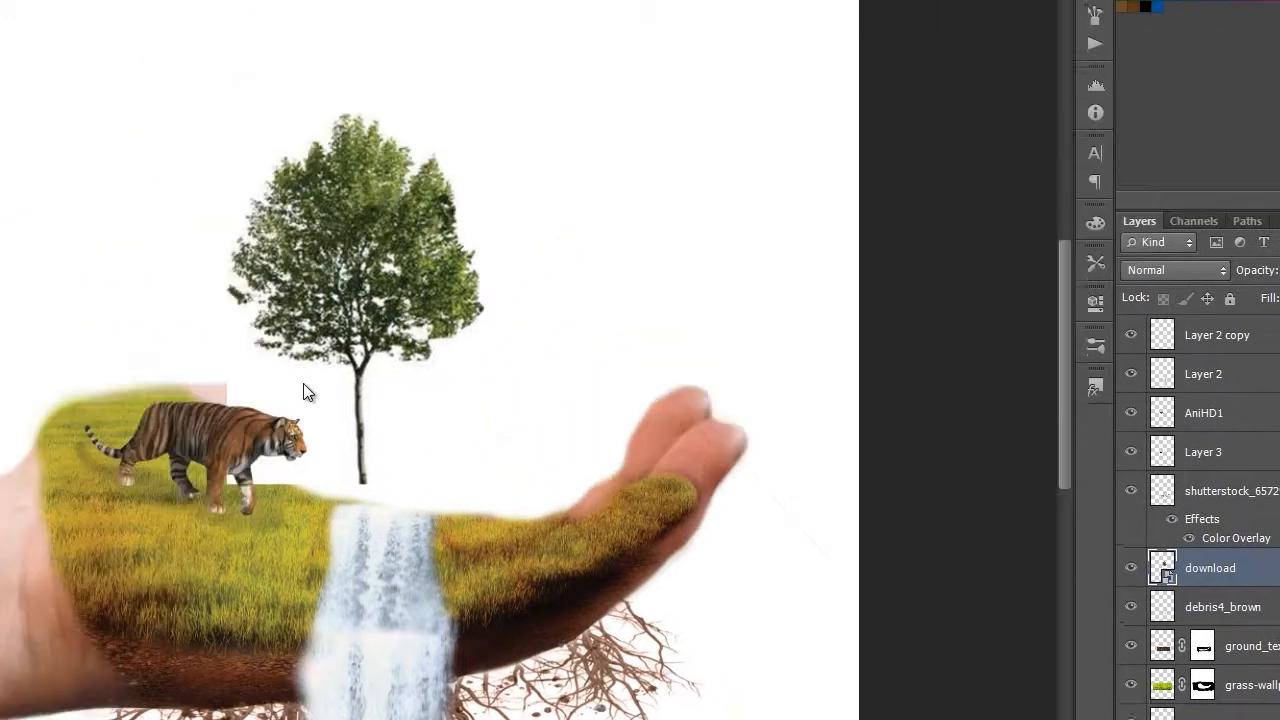
pyautogui.click(206, 225)
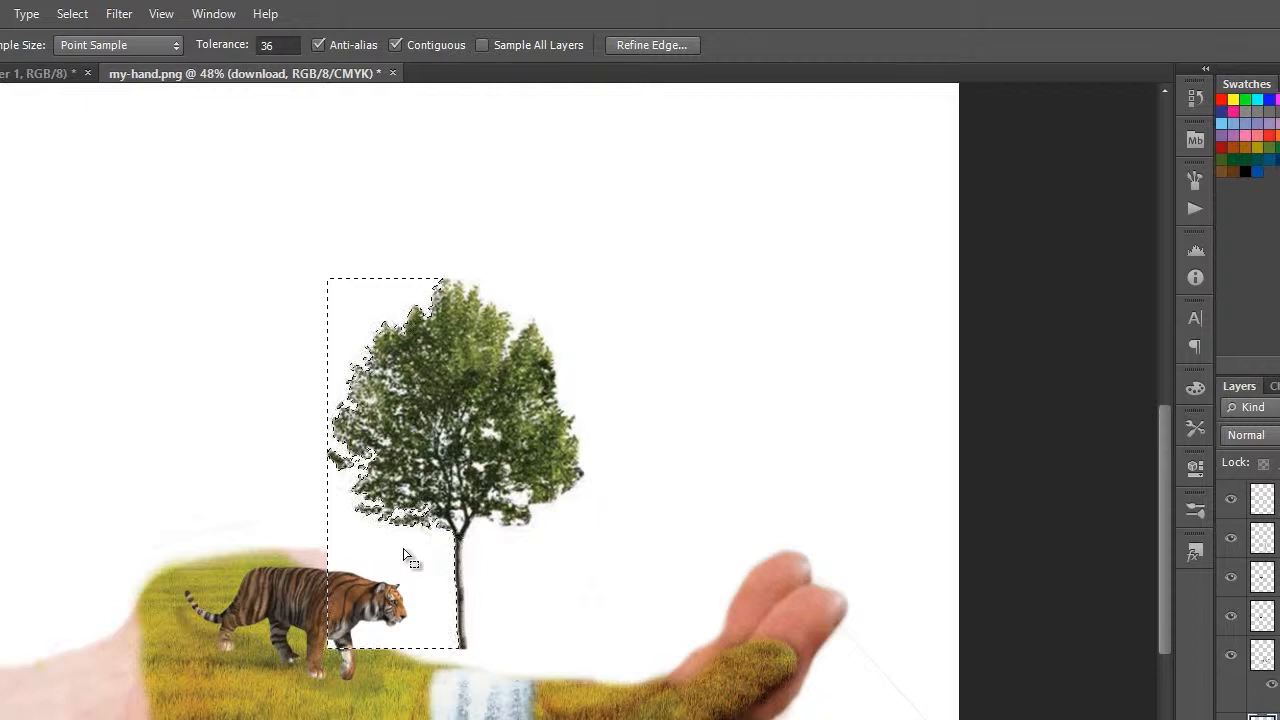
pyautogui.press('Delete')
pyautogui.click(651, 403)
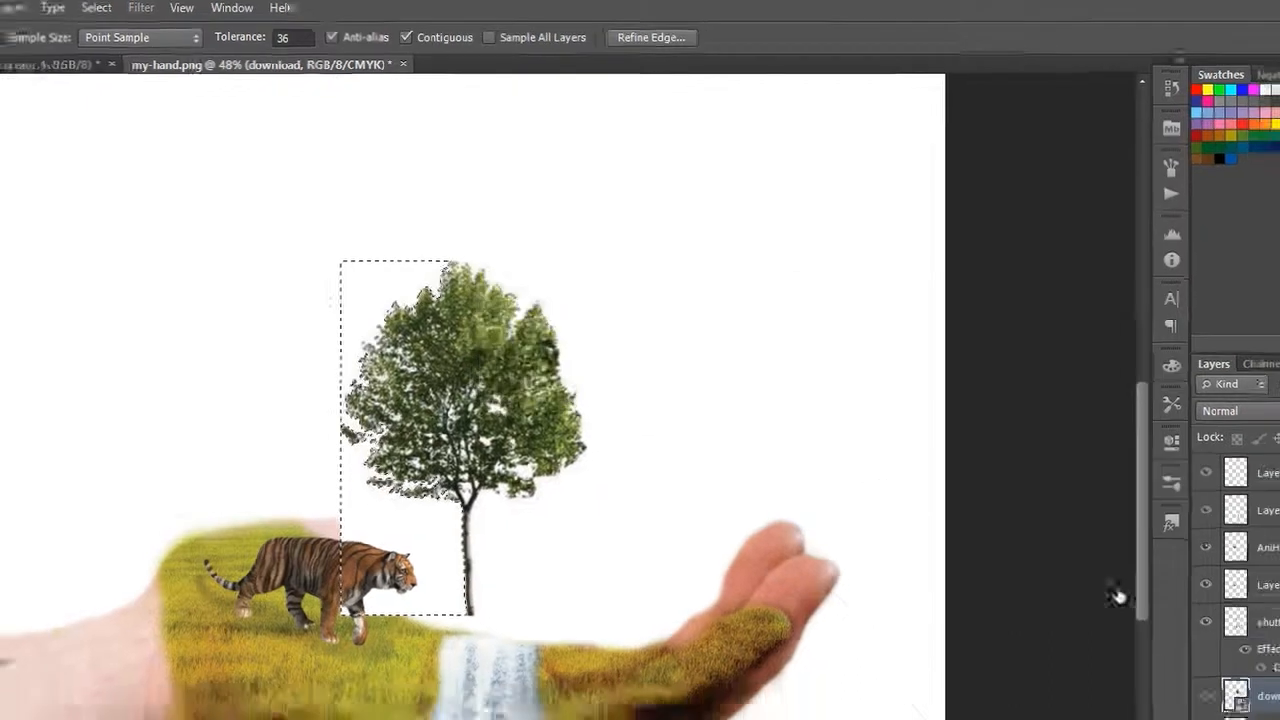
pyautogui.rightClick(1270, 693)
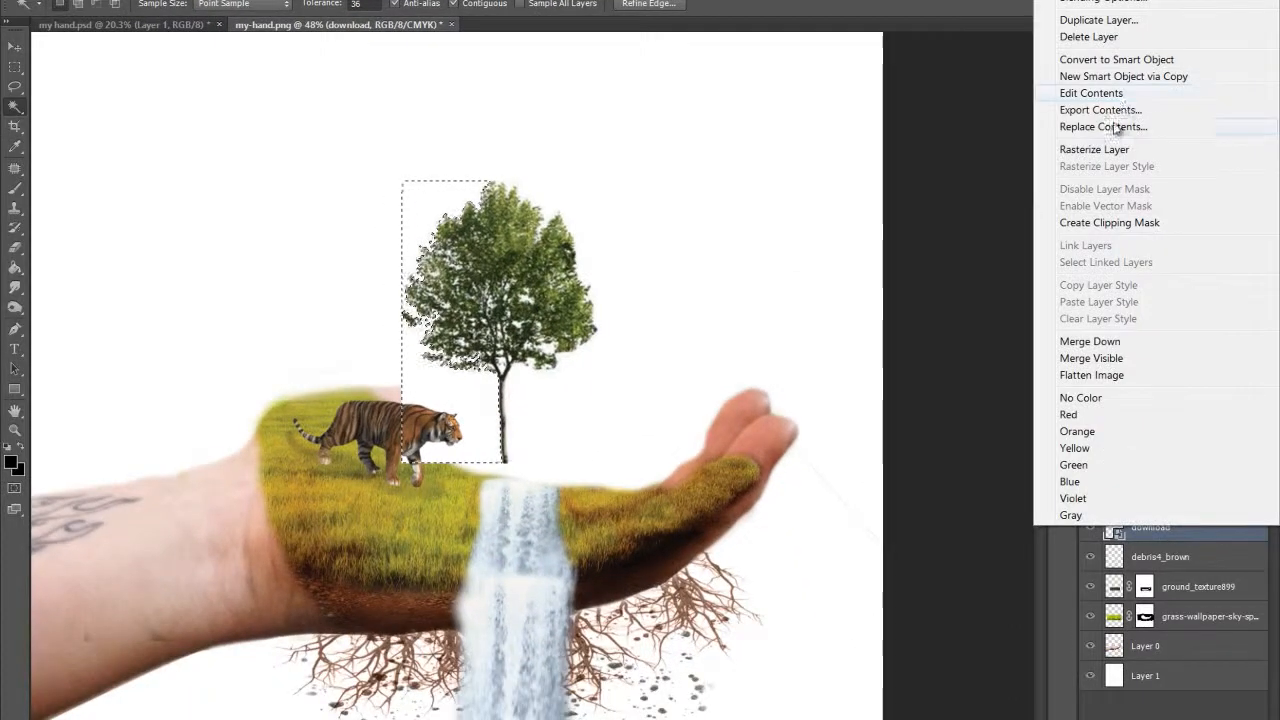
pyautogui.click(1108, 149)
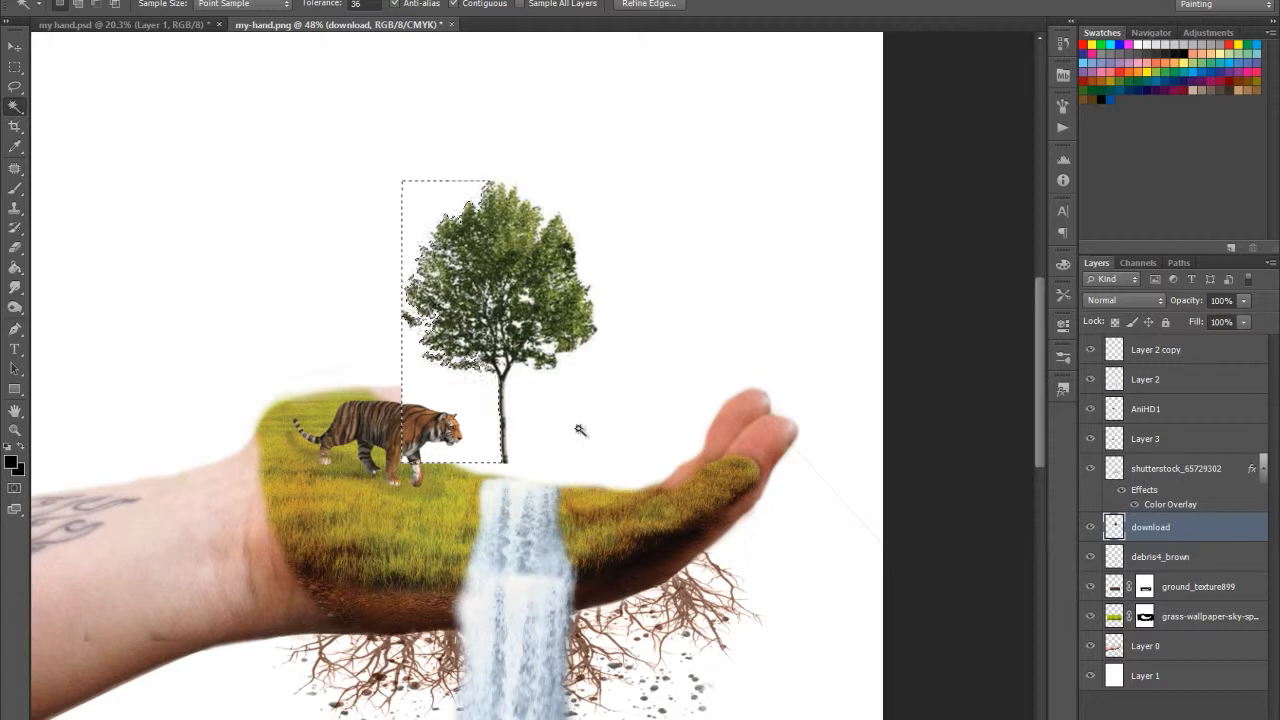
pyautogui.press('Delete')
pyautogui.click(540, 423)
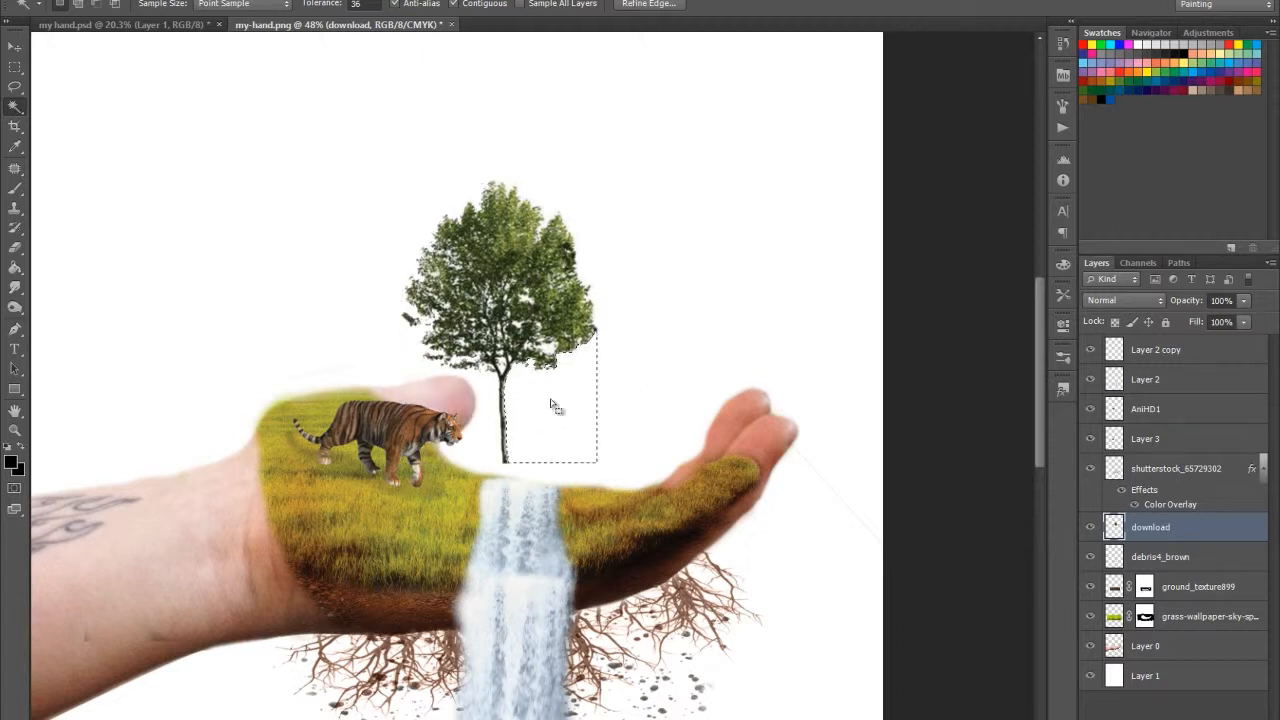
pyautogui.hotkey('ctrl', 'd')
# Step: Move the tree onto the grass between the waterfall and the fingers, and soften its trunk base with a smaller soft Eraser
pyautogui.moveTo(553, 403); pyautogui.dragTo(593, 412)
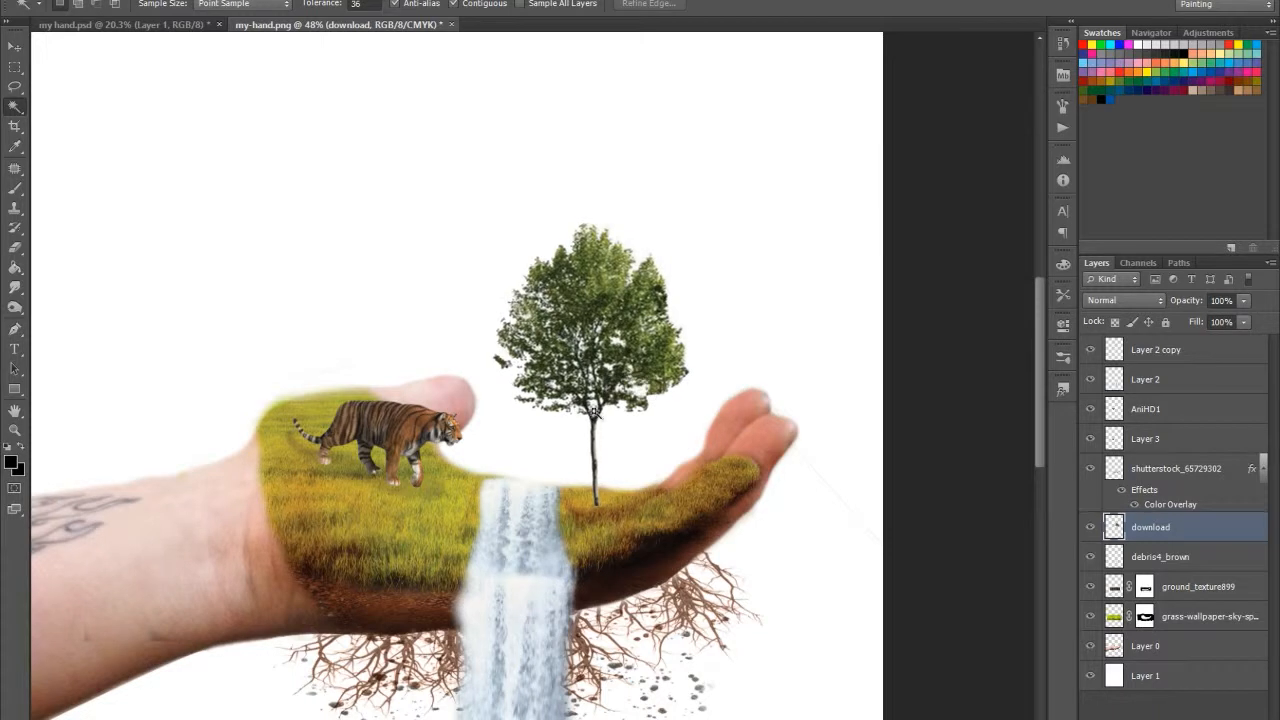
pyautogui.scroll(5, 545, 510)
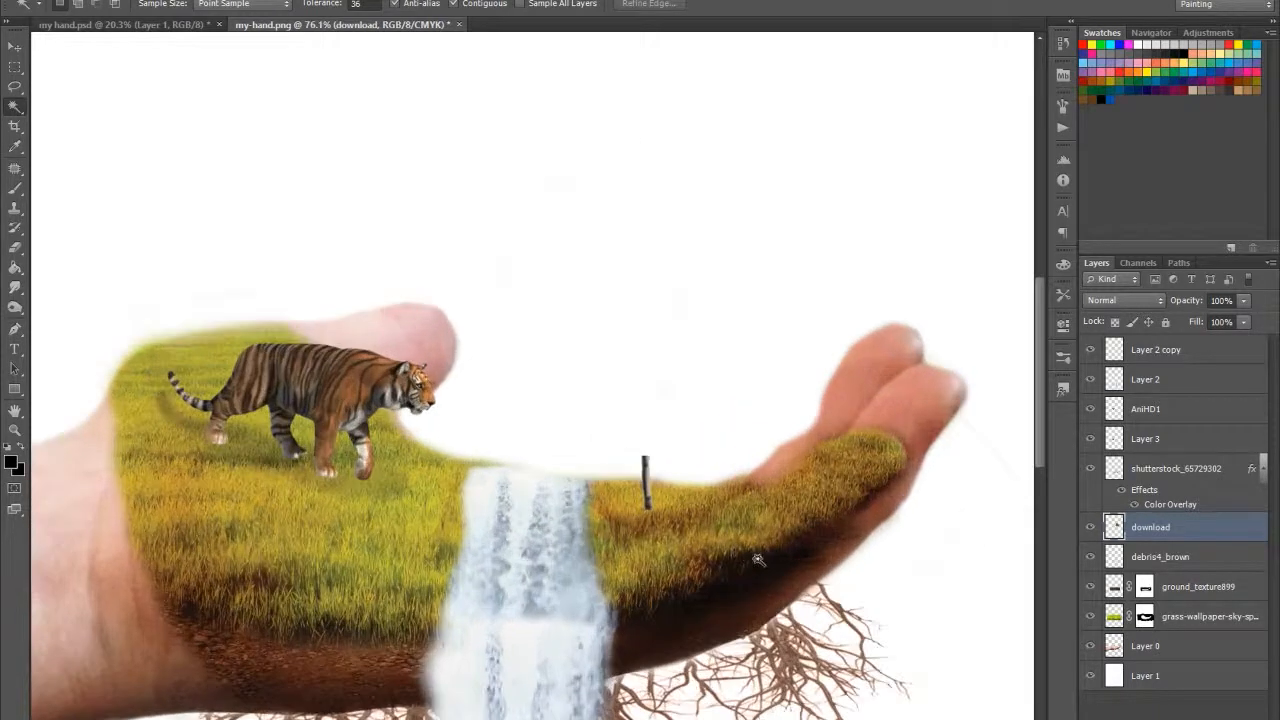
pyautogui.scroll(3, 758, 560)
pyautogui.press('e')
pyautogui.hotkey('alt', 'e')
pyautogui.press('Escape')
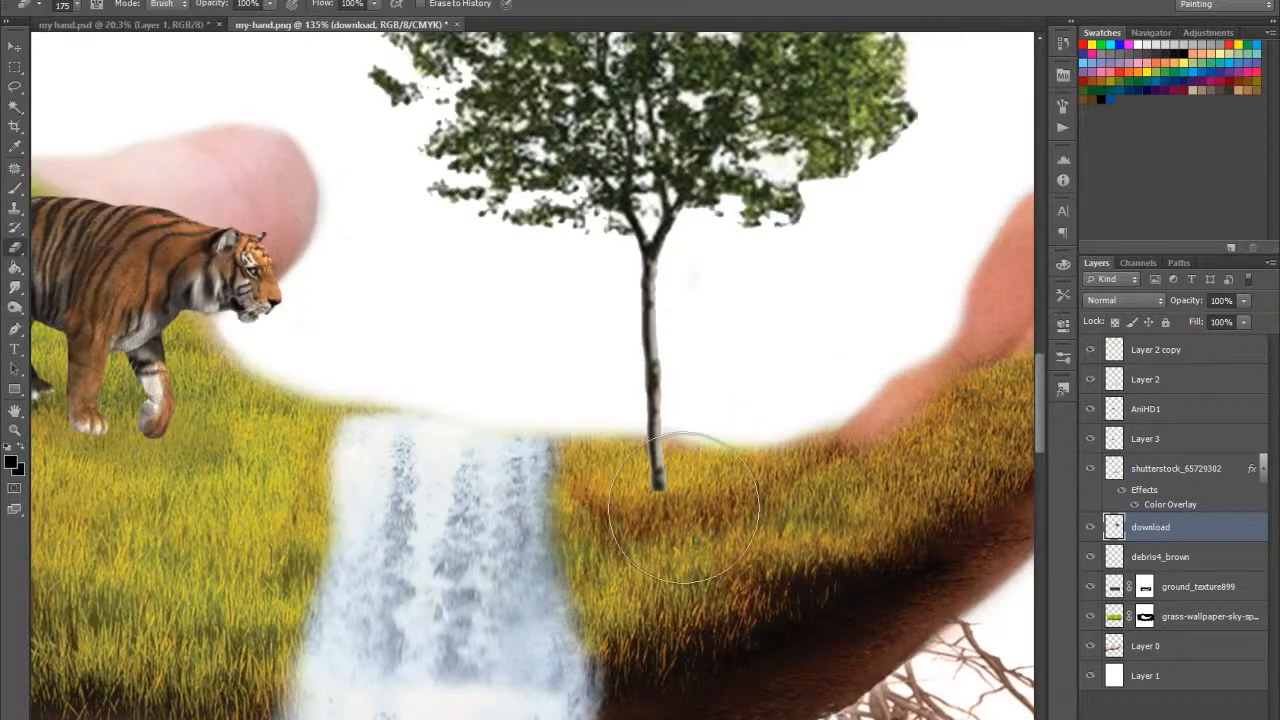
pyautogui.press('w')
pyautogui.press('e')
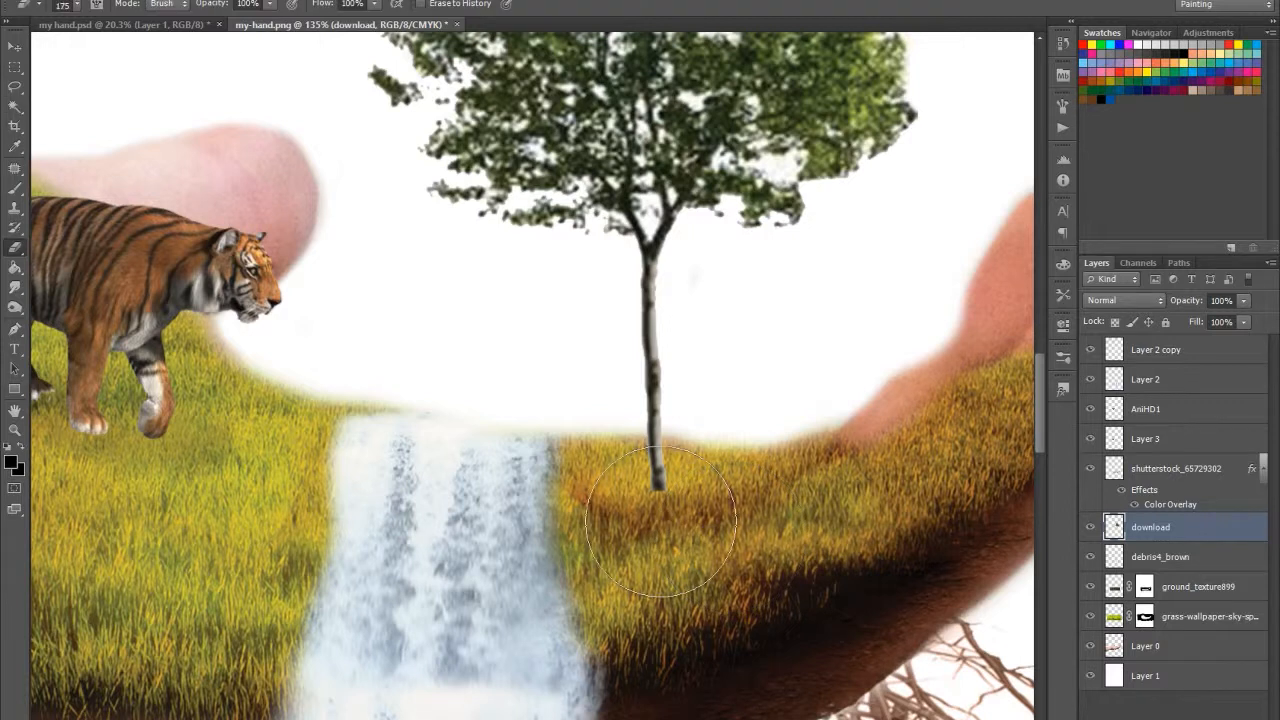
pyautogui.rightClick(660, 512)
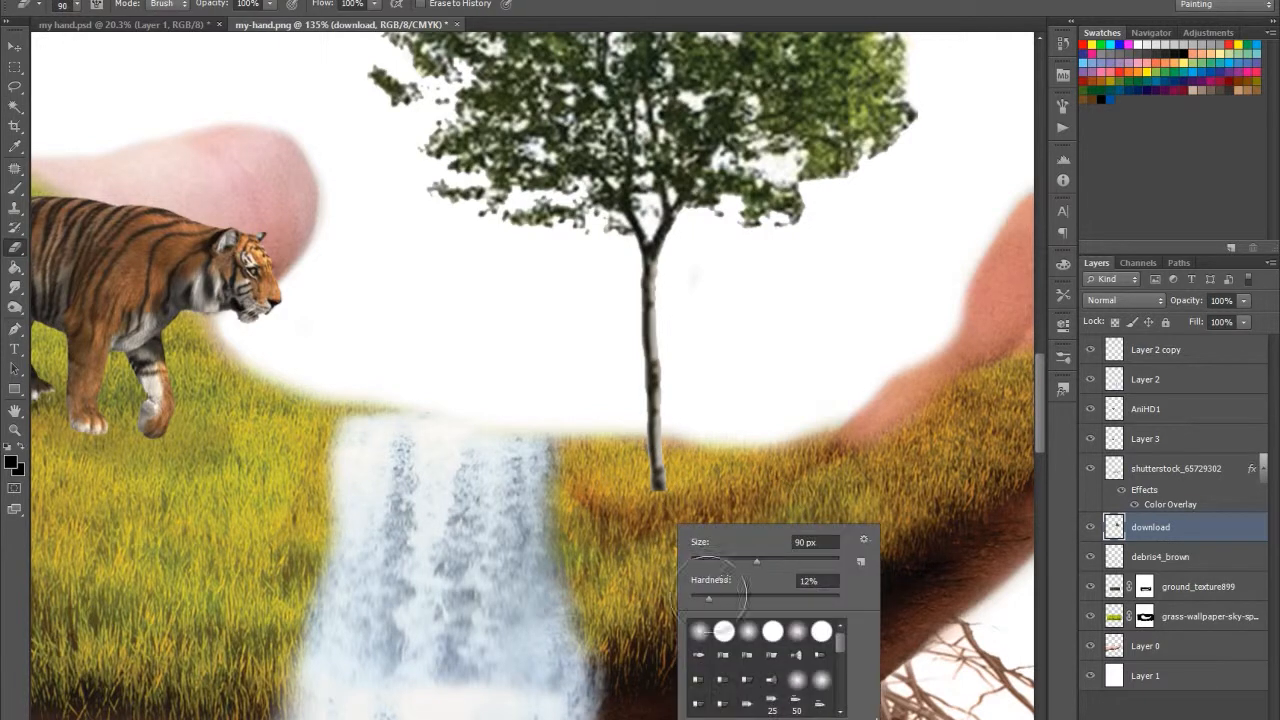
pyautogui.press('Escape')
pyautogui.press('[')
pyautogui.press('[')
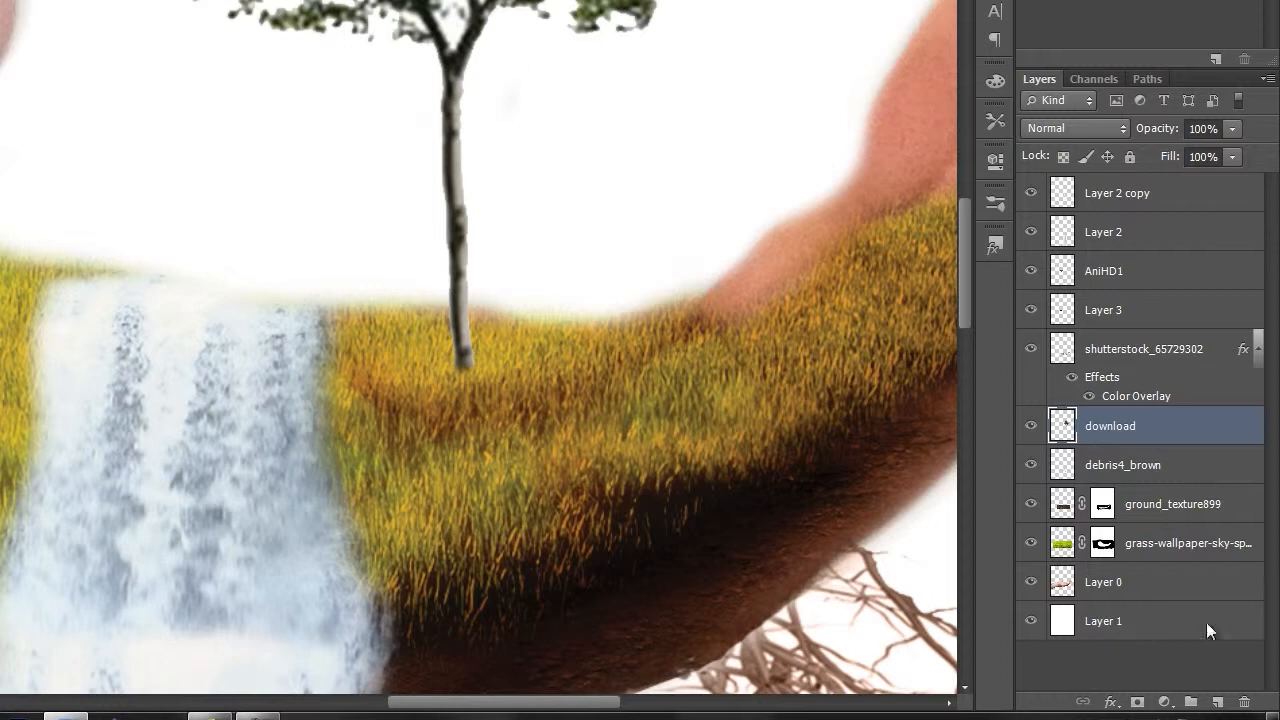
# Step: Add a new layer beneath the download tree layer and paint a soft black shadow over the grass around the trunk base
pyautogui.click(1220, 700)
pyautogui.moveTo(1094, 432); pyautogui.dragTo(1070, 483)
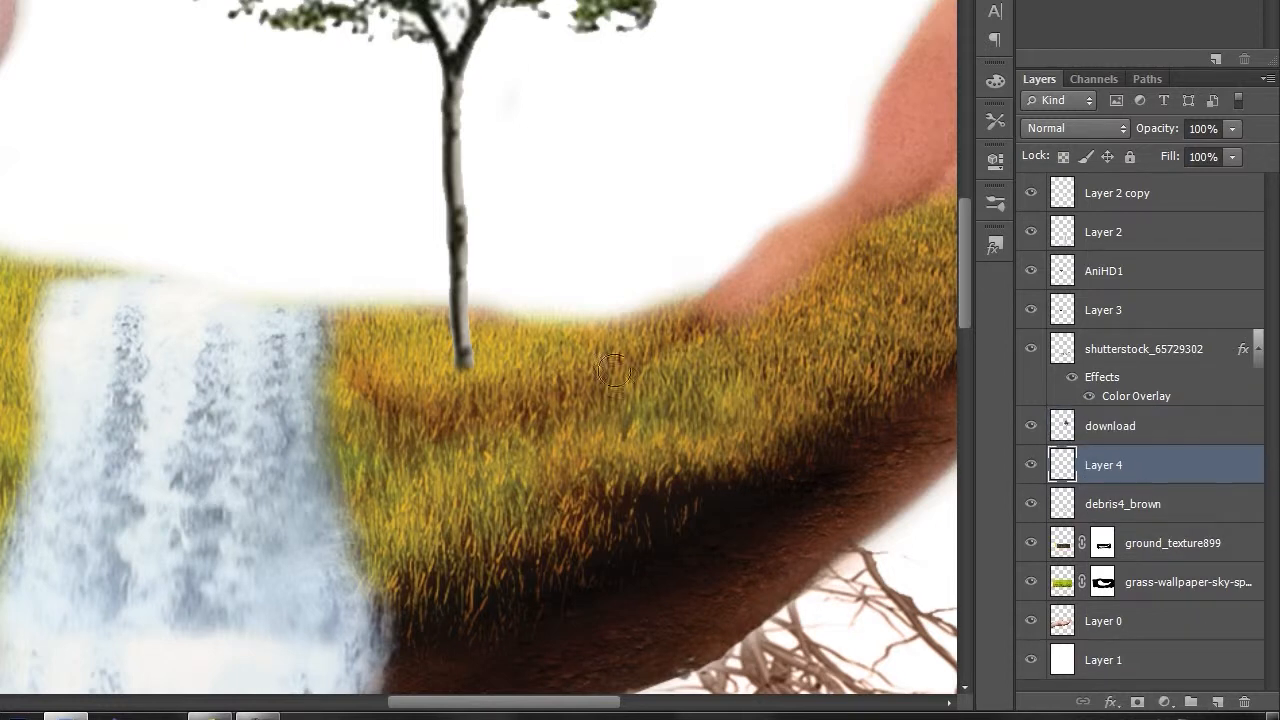
pyautogui.press(']')
pyautogui.press(']')
pyautogui.press(']')
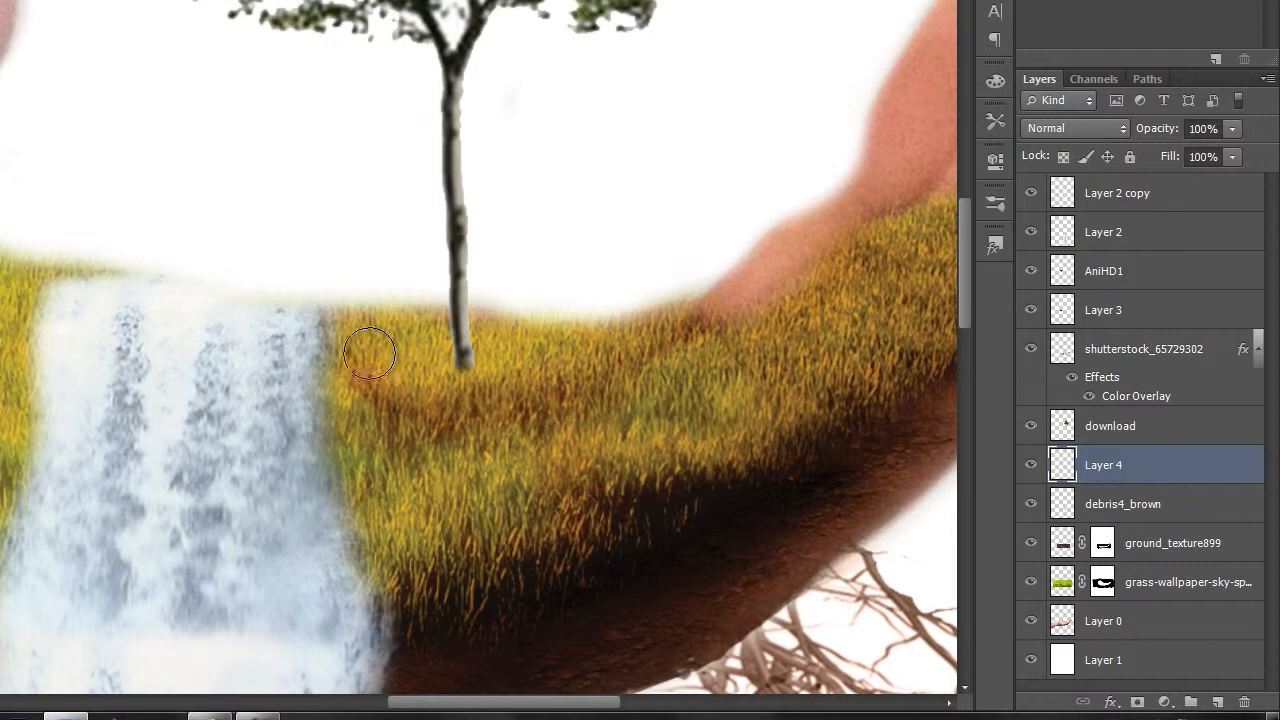
pyautogui.press('[')
pyautogui.moveTo(375, 365)
pyautogui.mouseDown()
pyautogui.moveTo(616, 349)
pyautogui.moveTo(697, 362)
pyautogui.moveTo(430, 375)
pyautogui.moveTo(380, 390)
pyautogui.moveTo(380, 415)
pyautogui.moveTo(471, 416)
pyautogui.moveTo(696, 367)
pyautogui.moveTo(417, 445)
pyautogui.moveTo(346, 426)
pyautogui.moveTo(333, 408)
pyautogui.moveTo(388, 359)
pyautogui.moveTo(336, 363)
pyautogui.moveTo(324, 394)
pyautogui.moveTo(341, 412)
pyautogui.moveTo(423, 429)
pyautogui.mouseUp()
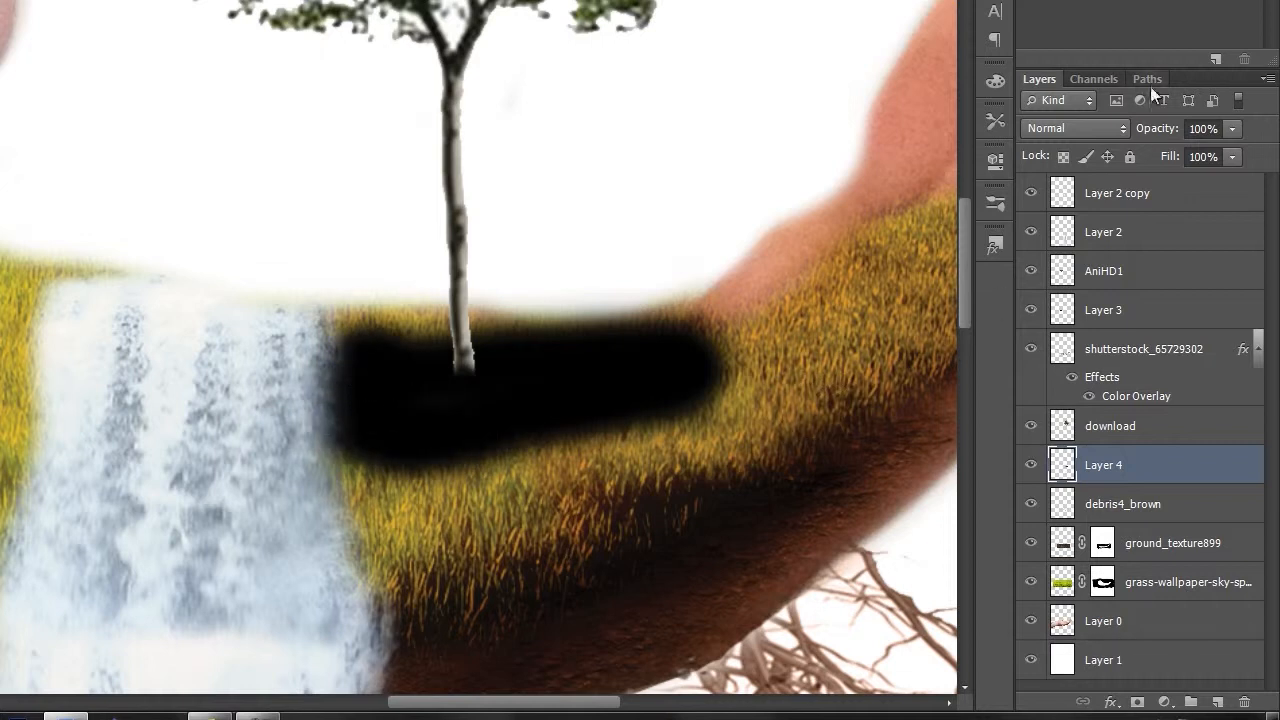
# Step: Lower the painted shadow layer's opacity to 19% and toggle its visibility to compare the grass with and without it
pyautogui.moveTo(1152, 138); pyautogui.dragTo(978, 132)
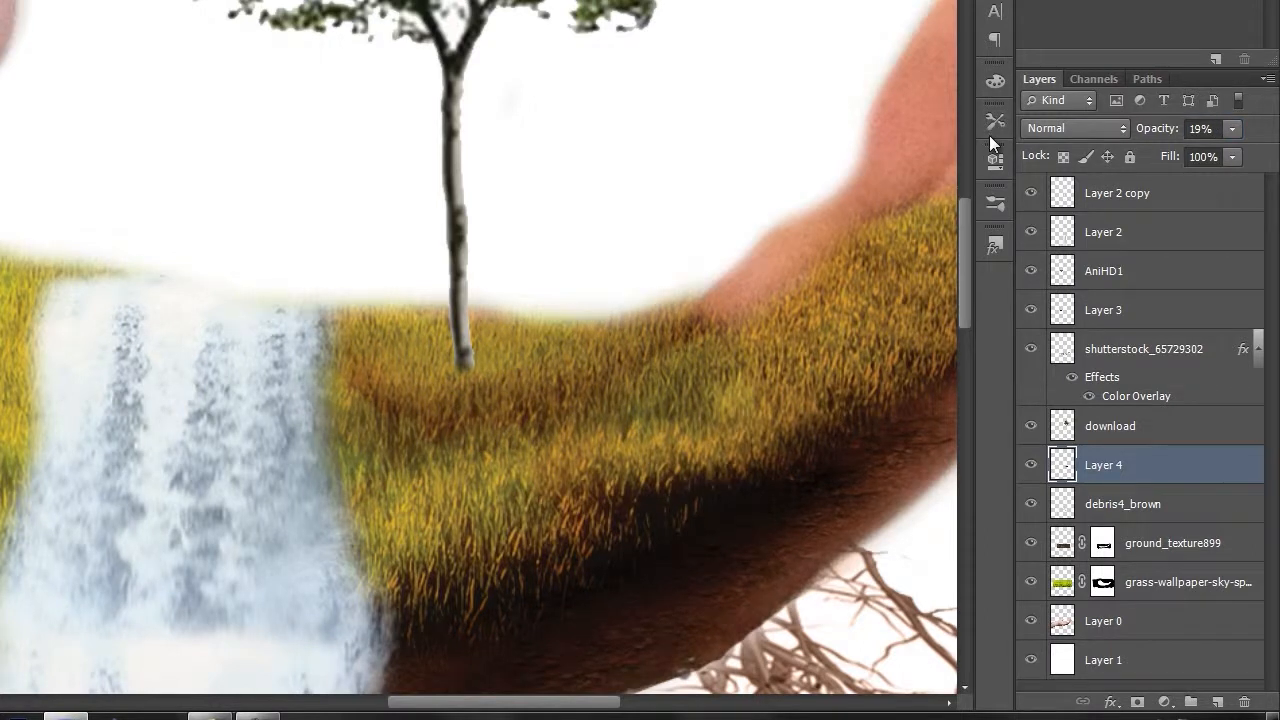
pyautogui.hotkey('ctrl', '0')
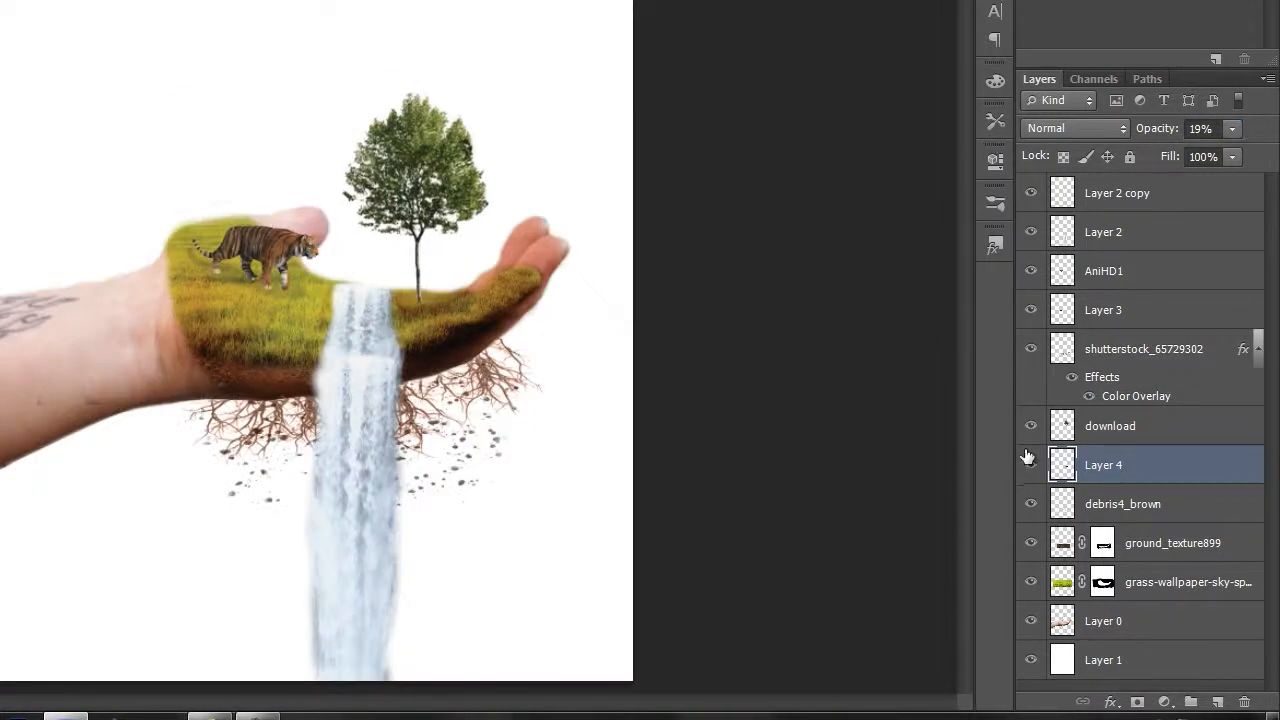
pyautogui.click(1033, 464)
pyautogui.click(1033, 464)
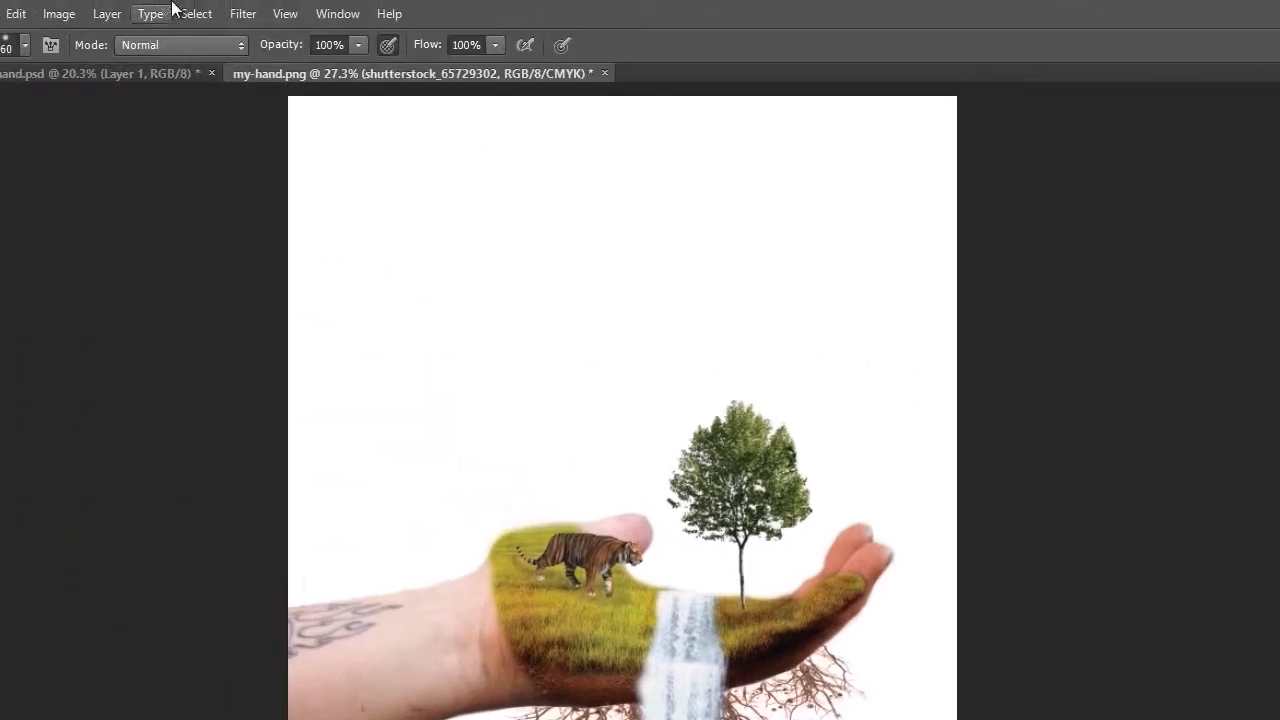
# Step: Darken the shutterstock_65729302 roots layer with Brightness/Contrast, using brightness -74 and slightly raised contrast, and set its opacity to 90%
pyautogui.click(59, 13)
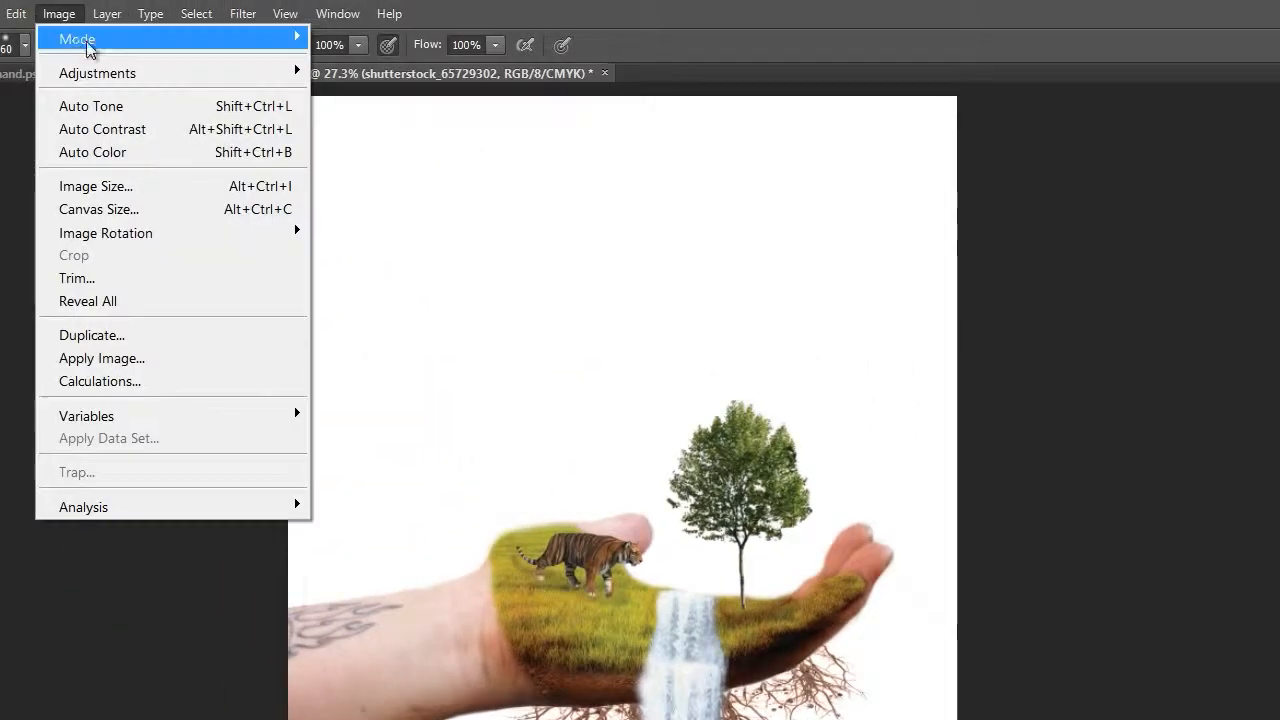
pyautogui.moveTo(89, 73)
pyautogui.click(345, 66)
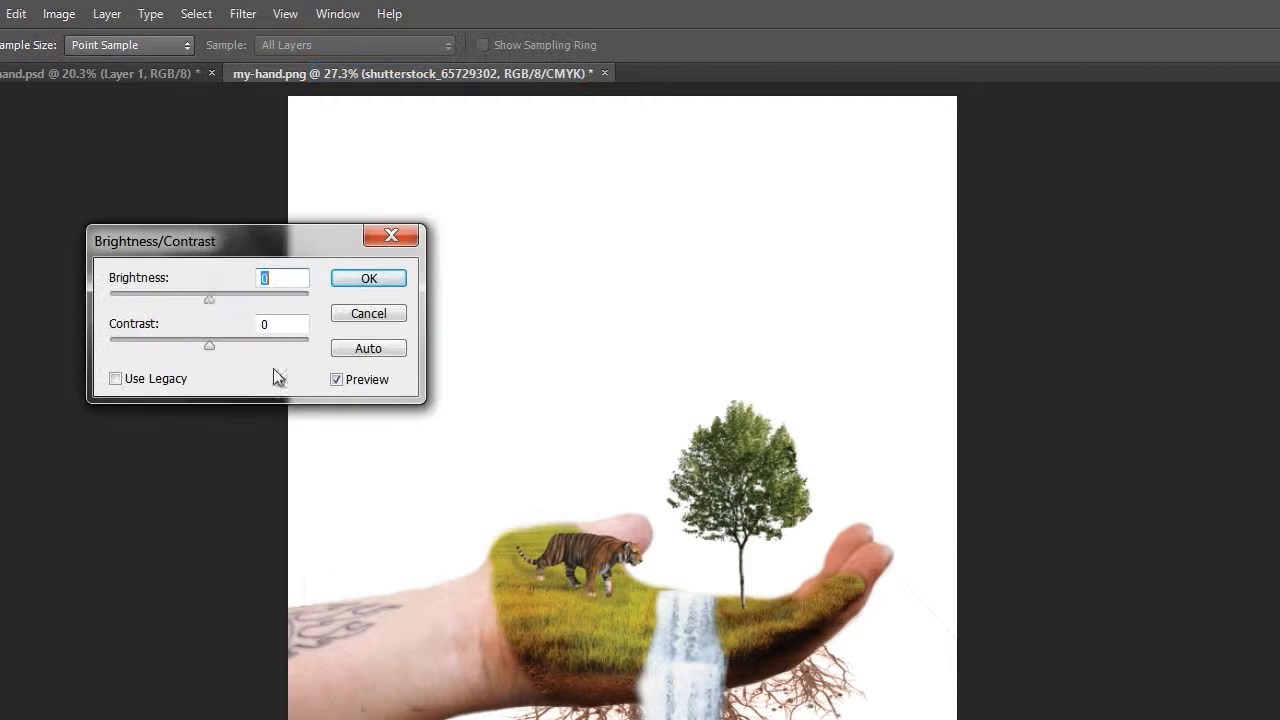
pyautogui.moveTo(198, 296); pyautogui.dragTo(160, 295)
pyautogui.moveTo(211, 344)
pyautogui.mouseDown()
pyautogui.moveTo(243, 339)
pyautogui.moveTo(172, 340)
pyautogui.moveTo(228, 346)
pyautogui.mouseUp()
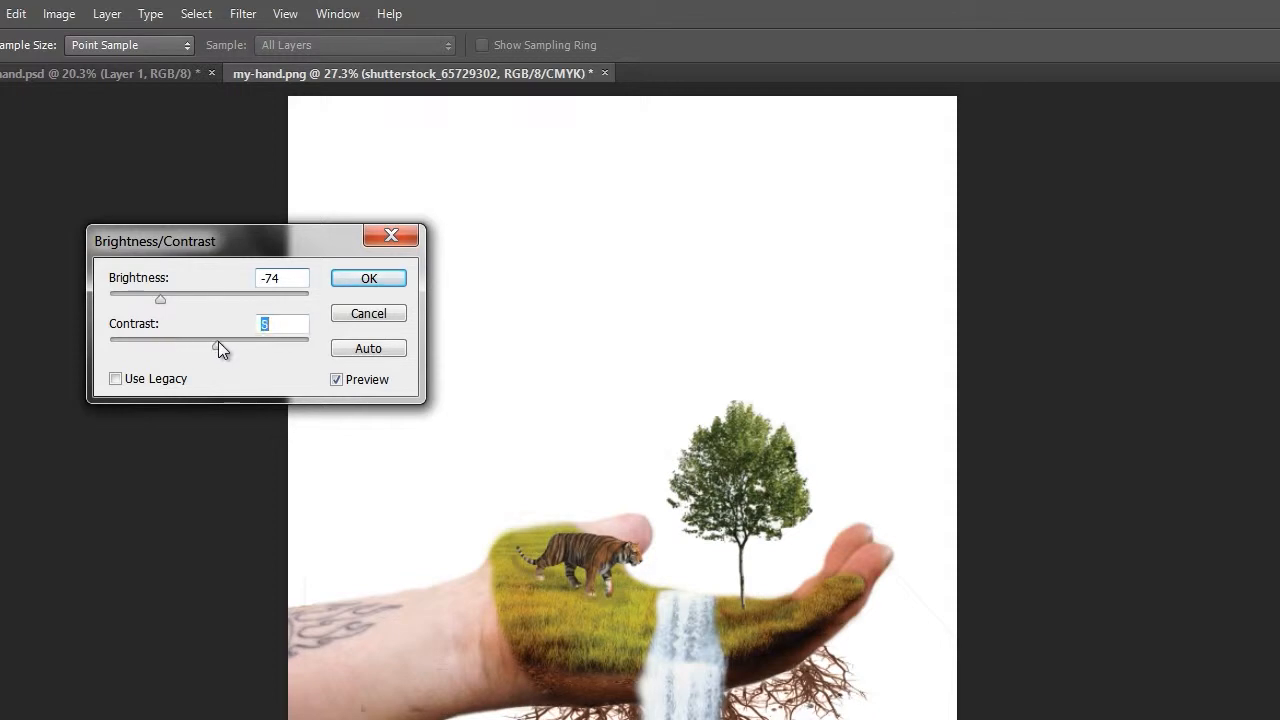
pyautogui.click(346, 280)
pyautogui.press('b')
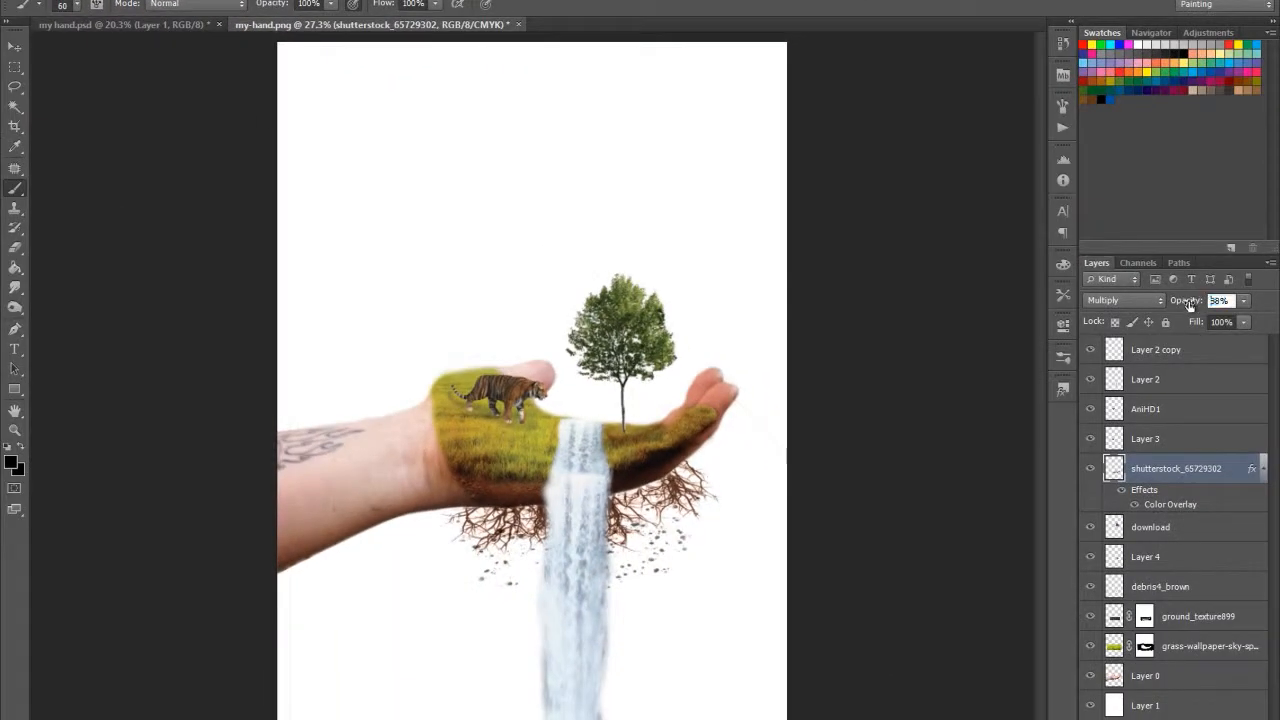
pyautogui.moveTo(1190, 304); pyautogui.dragTo(1187, 305)
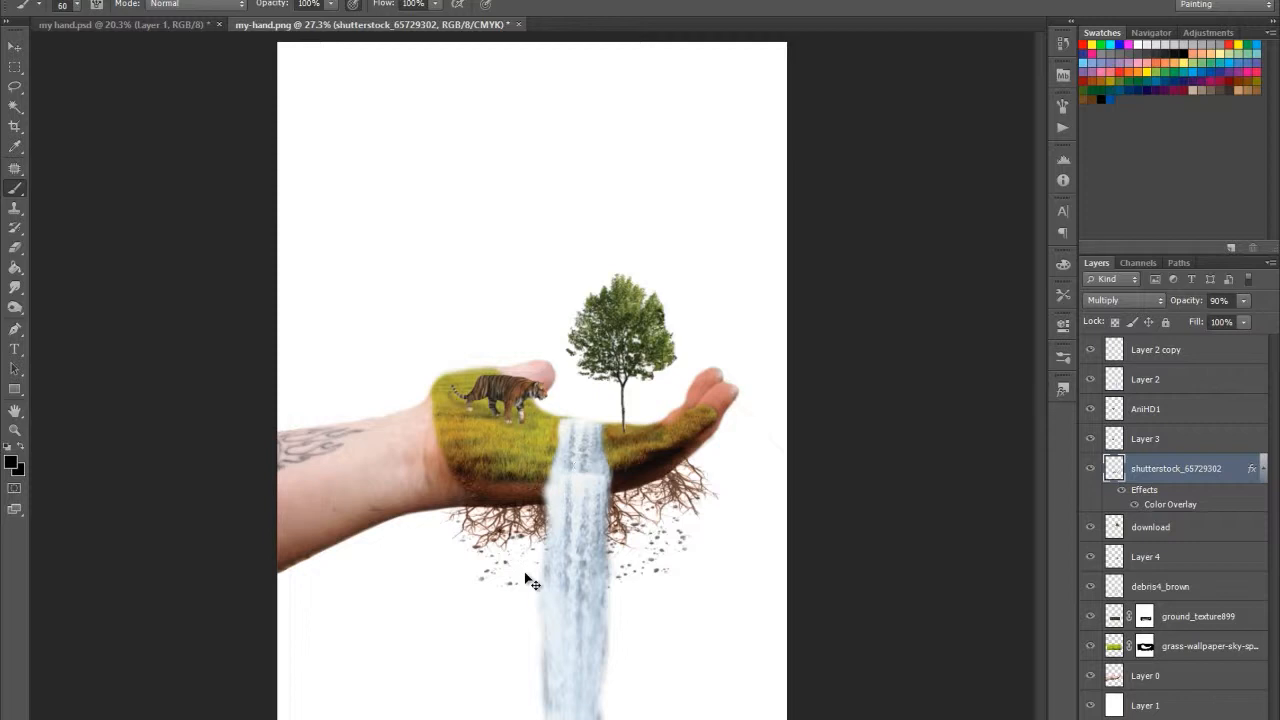
# Step: Free-transform the roots to 77.74% height at full width and nudge them into place against the underside of the hand
pyautogui.hotkey('ctrl', 't')
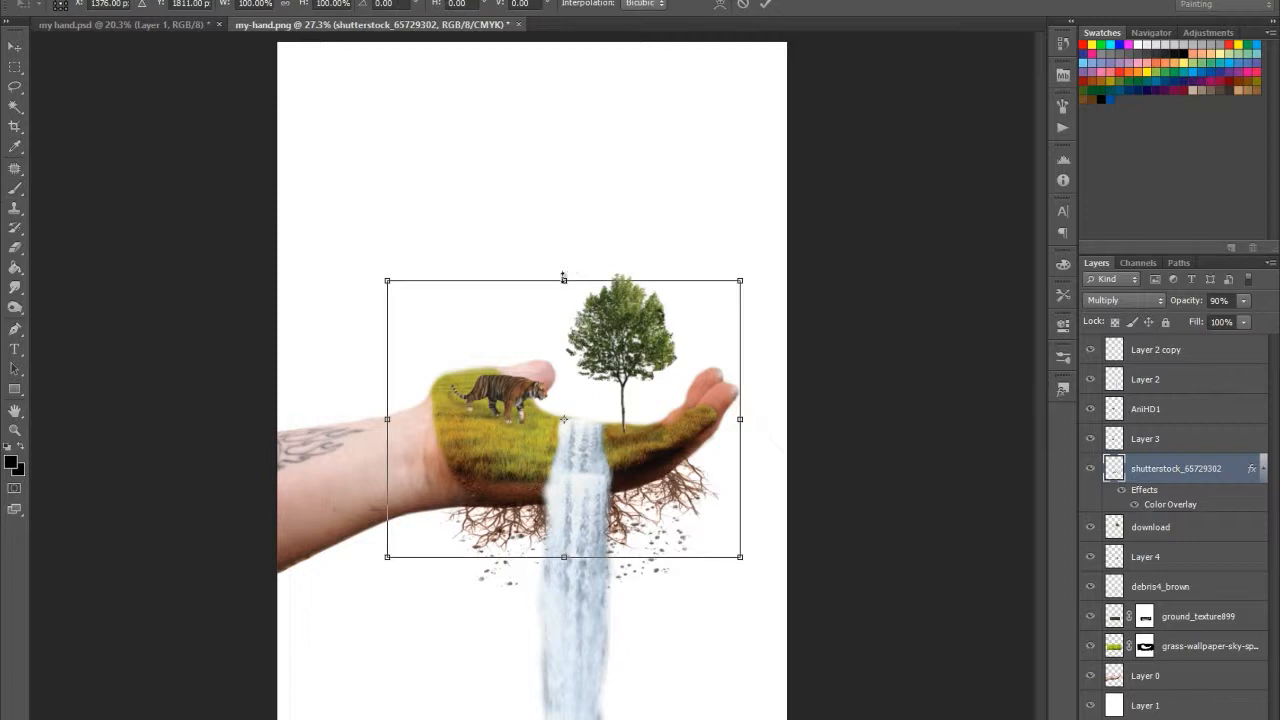
pyautogui.moveTo(563, 278); pyautogui.dragTo(564, 342)
pyautogui.moveTo(632, 523); pyautogui.dragTo(632, 505)
pyautogui.press('Up')
pyautogui.press('Up')
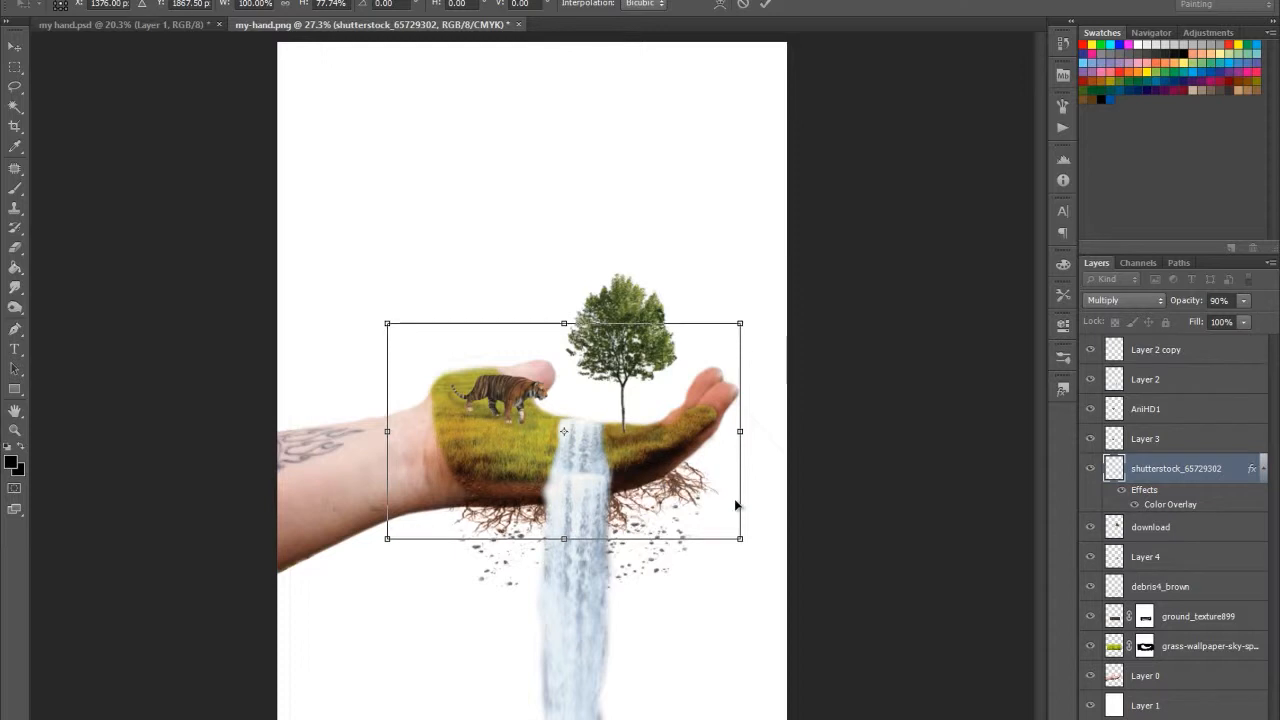
pyautogui.press('Right')
pyautogui.press('Right')
pyautogui.press('Return')
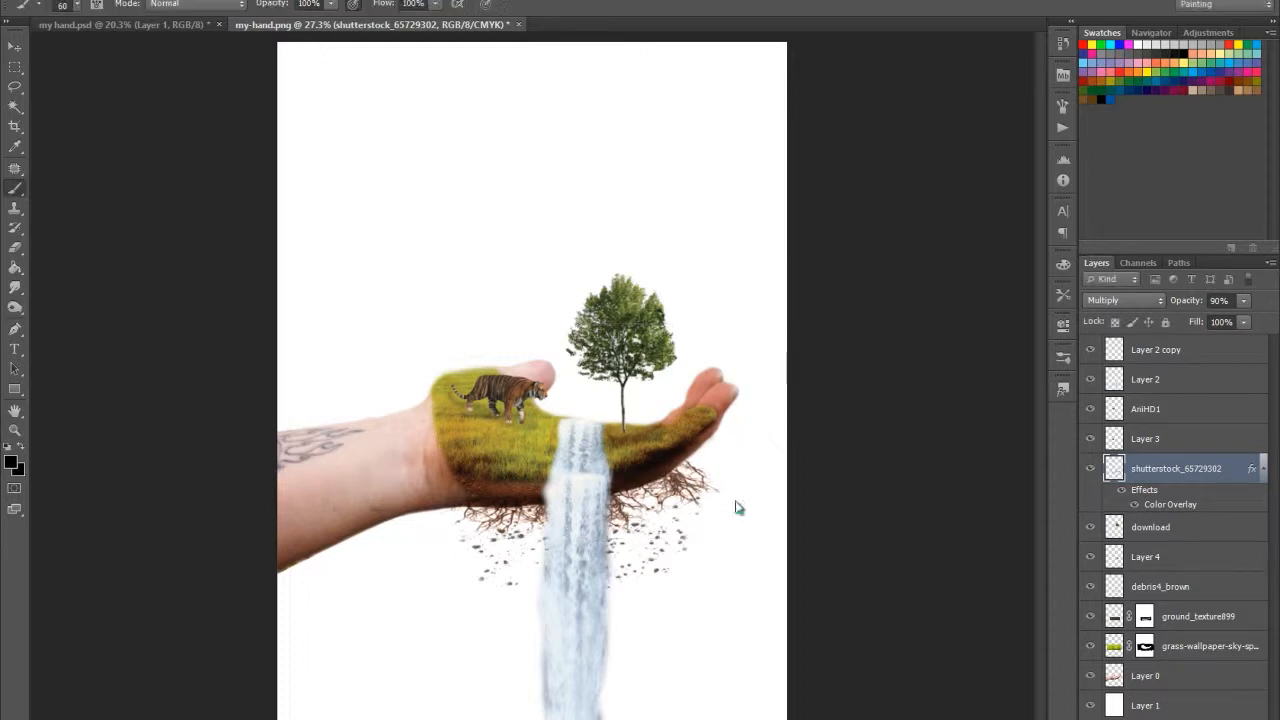
# Step: Erase the parts of the roots that overlap the soil on the wrist side of the waterfall
pyautogui.scroll(3, 463, 475)
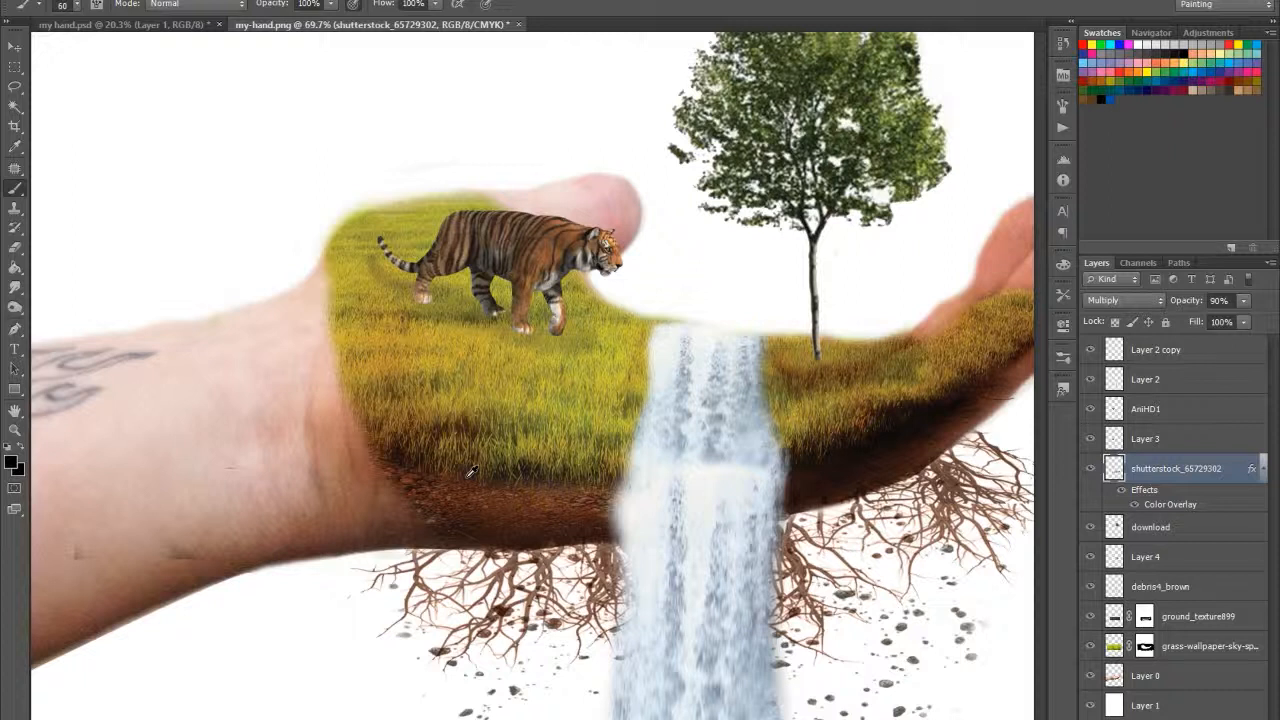
pyautogui.hotkey('alt', 'e')
pyautogui.press('Escape')
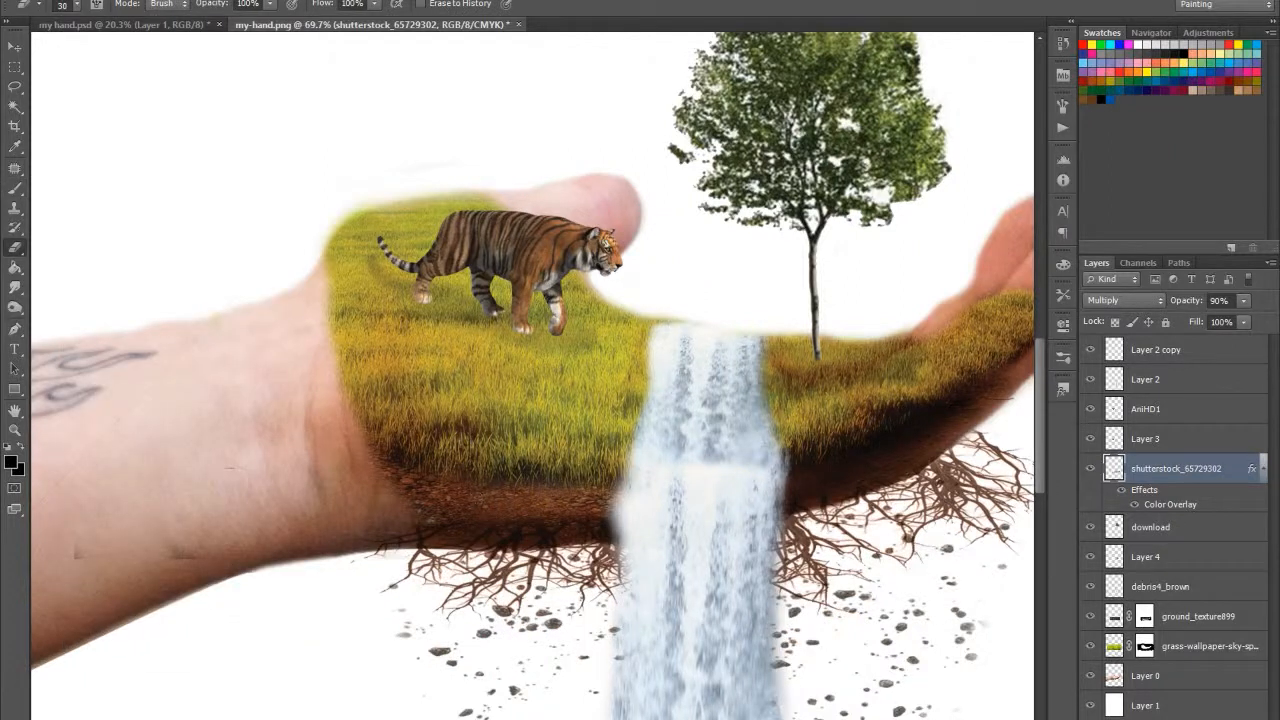
pyautogui.press('b')
pyautogui.moveTo(415, 535); pyautogui.dragTo(584, 518)
pyautogui.hotkey('ctrl', 'z')
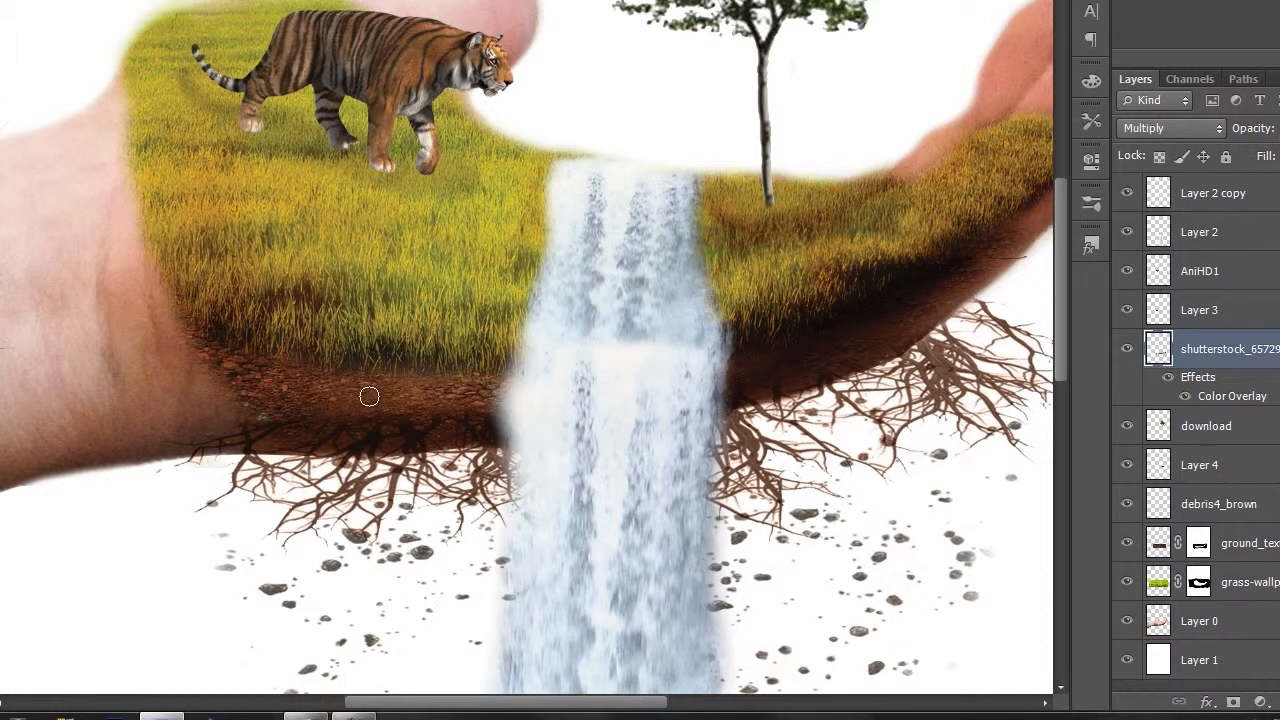
pyautogui.click(262, 428)
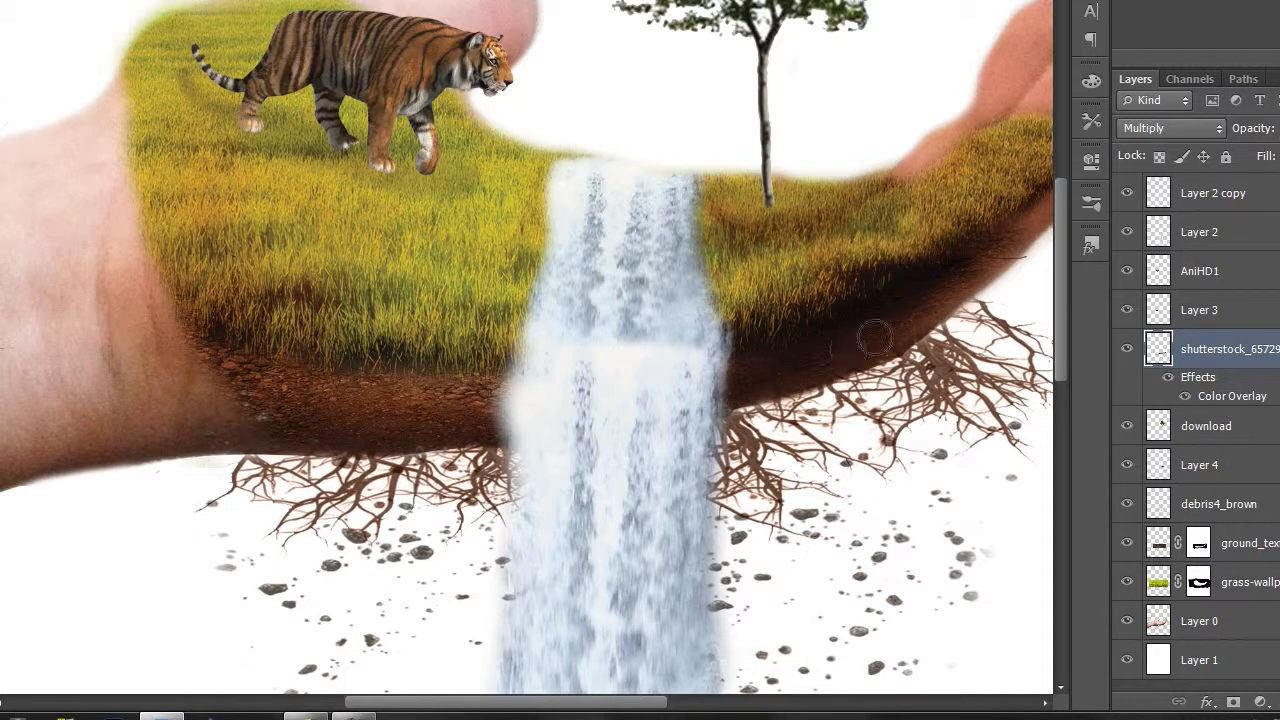
# Step: Erase the outer roots hanging beneath the fingers, keeping only the cluster beside the waterfall
pyautogui.scroll(-3, 798, 468)
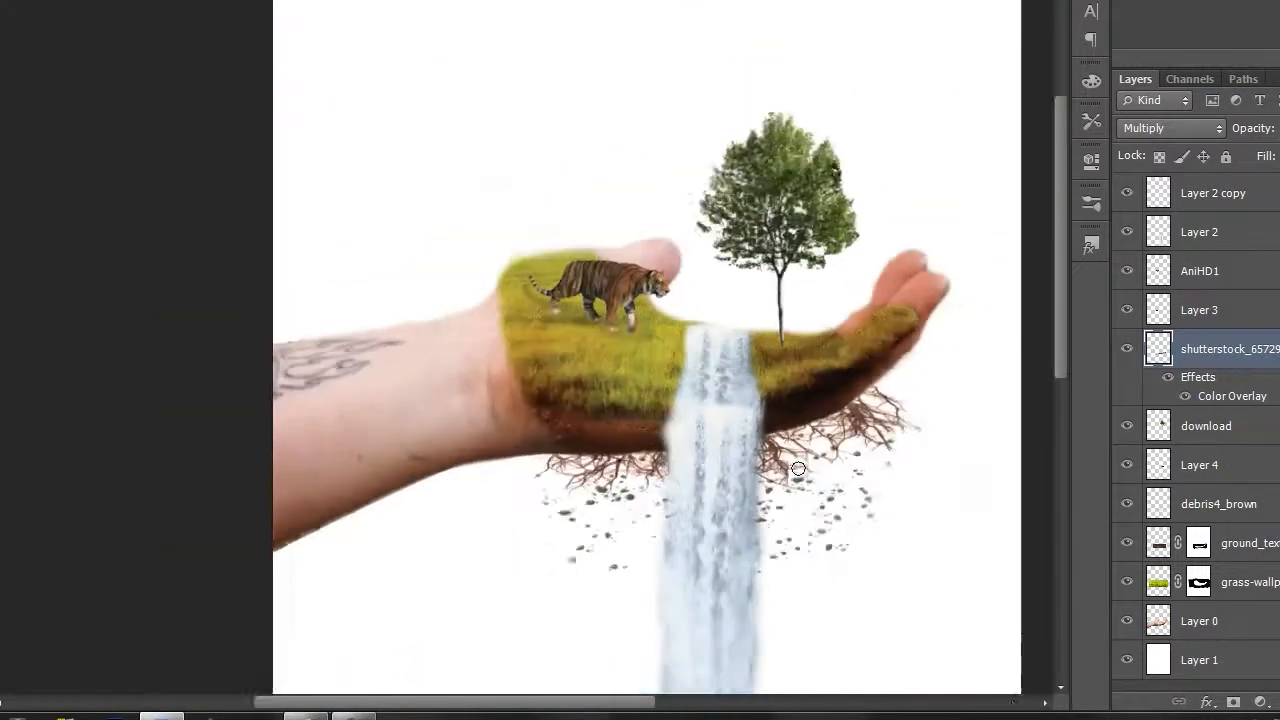
pyautogui.scroll(-1, 798, 468)
pyautogui.scroll(6, 800, 454)
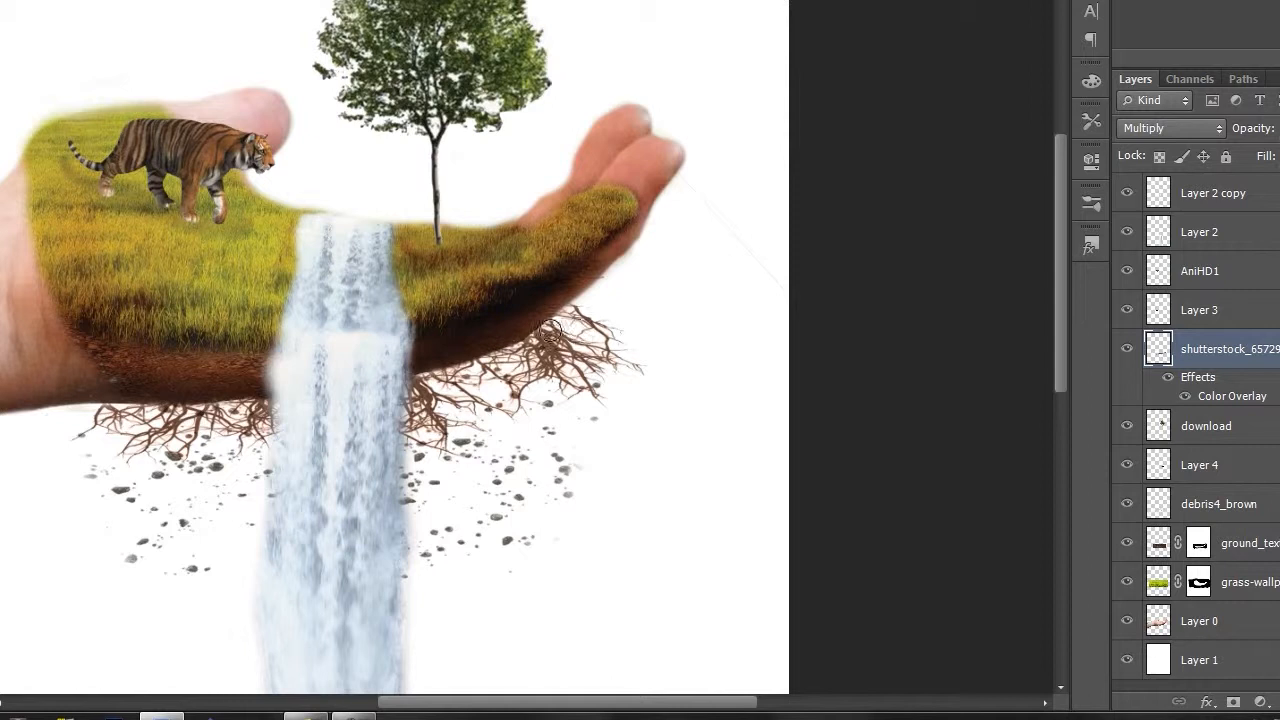
pyautogui.moveTo(562, 303)
pyautogui.mouseDown()
pyautogui.moveTo(636, 336)
pyautogui.moveTo(639, 352)
pyautogui.moveTo(595, 302)
pyautogui.moveTo(637, 332)
pyautogui.moveTo(620, 356)
pyautogui.moveTo(581, 304)
pyautogui.moveTo(607, 325)
pyautogui.moveTo(625, 372)
pyautogui.moveTo(560, 311)
pyautogui.moveTo(616, 411)
pyautogui.moveTo(527, 313)
pyautogui.moveTo(552, 378)
pyautogui.moveTo(551, 392)
pyautogui.moveTo(526, 322)
pyautogui.moveTo(536, 407)
pyautogui.moveTo(538, 331)
pyautogui.moveTo(549, 355)
pyautogui.moveTo(531, 390)
pyautogui.moveTo(505, 348)
pyautogui.mouseUp()
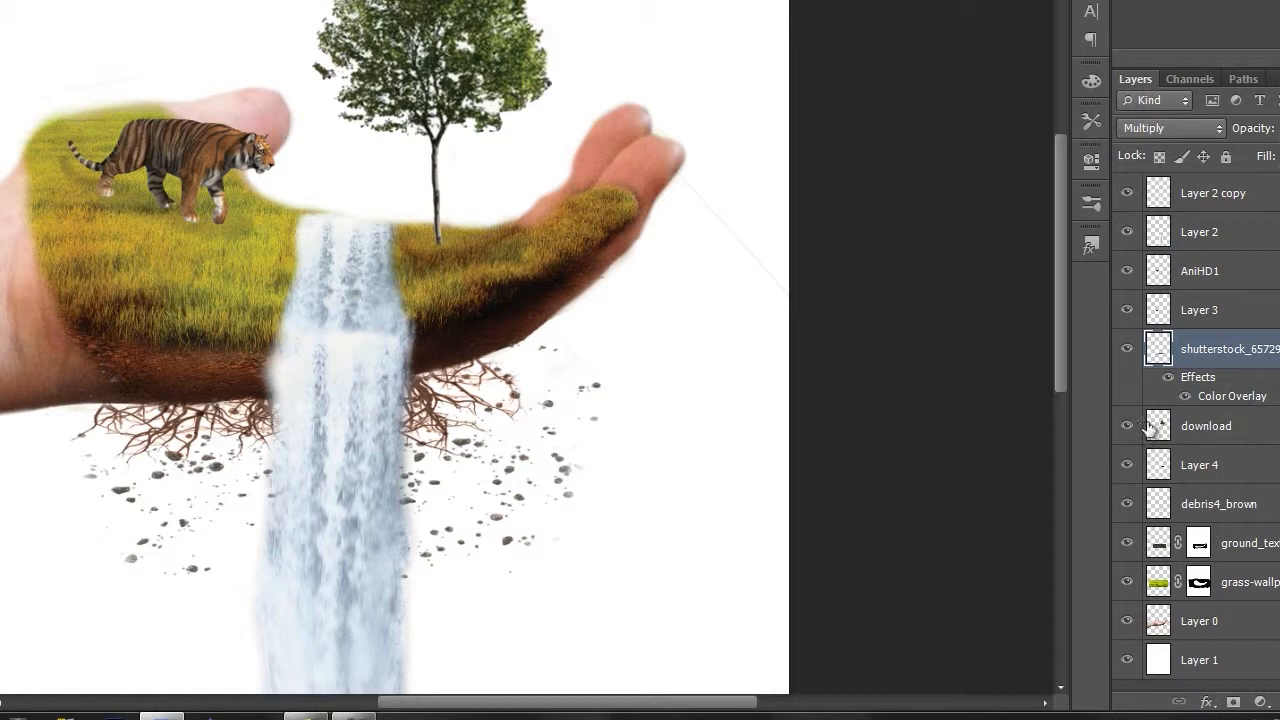
# Step: Erase the outer debris on the finger side of the debris4_brown layer
pyautogui.click(1188, 512)
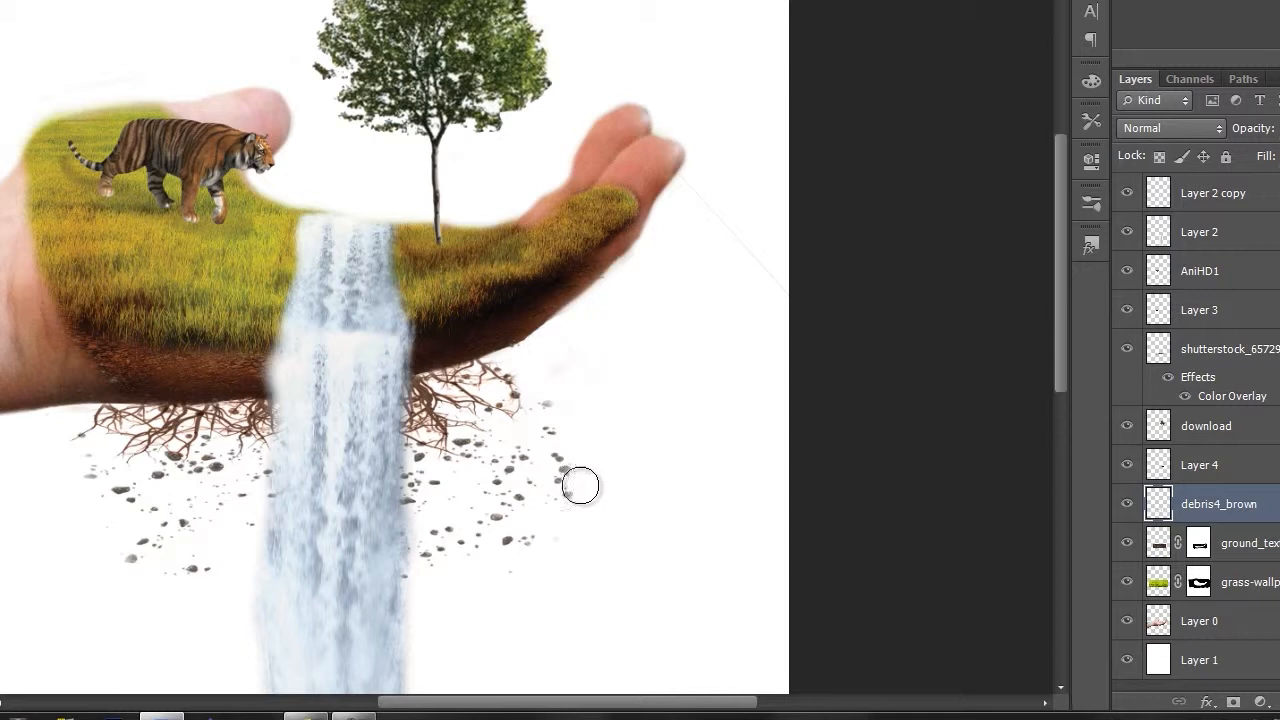
pyautogui.moveTo(580, 485); pyautogui.dragTo(535, 360)
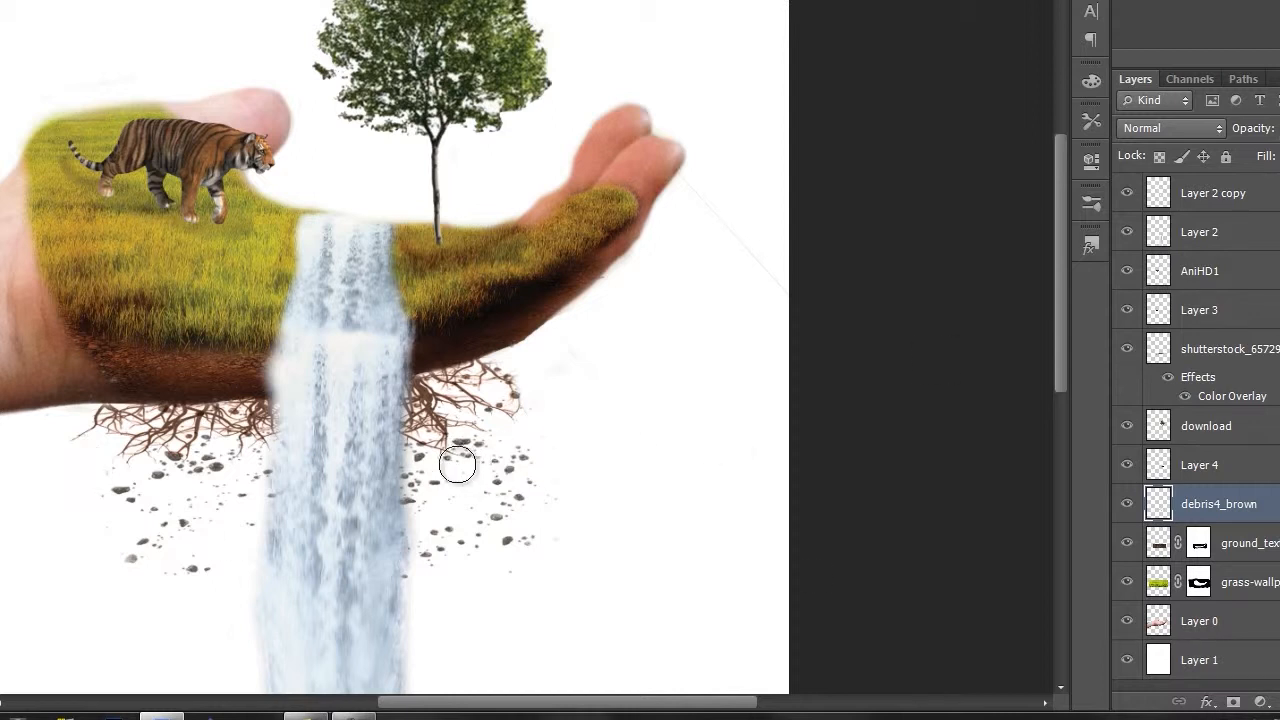
# Step: Move the debris up closer to the roots under the hand and set the debris4_brown layer's opacity to 80%
pyautogui.press('v')
pyautogui.moveTo(457, 463)
pyautogui.mouseDown()
pyautogui.moveTo(453, 404)
pyautogui.moveTo(438, 421)
pyautogui.mouseUp()
pyautogui.press('b')
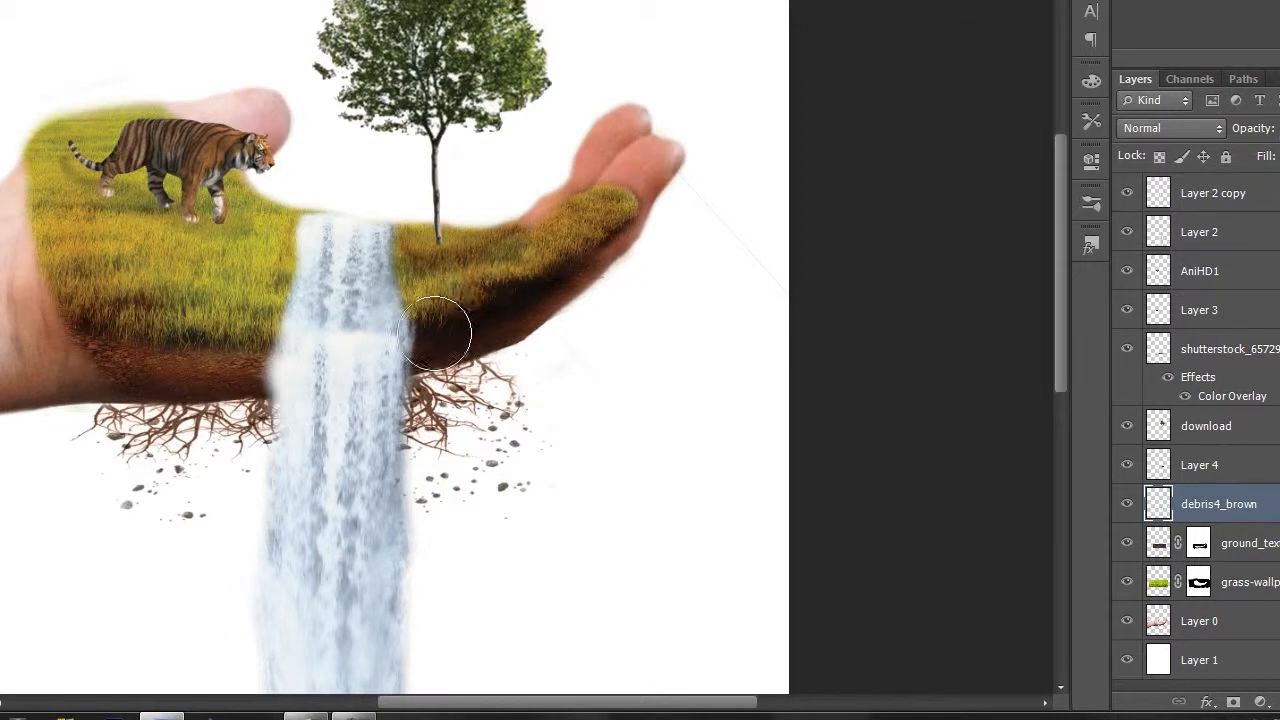
pyautogui.scroll(-3, 492, 307)
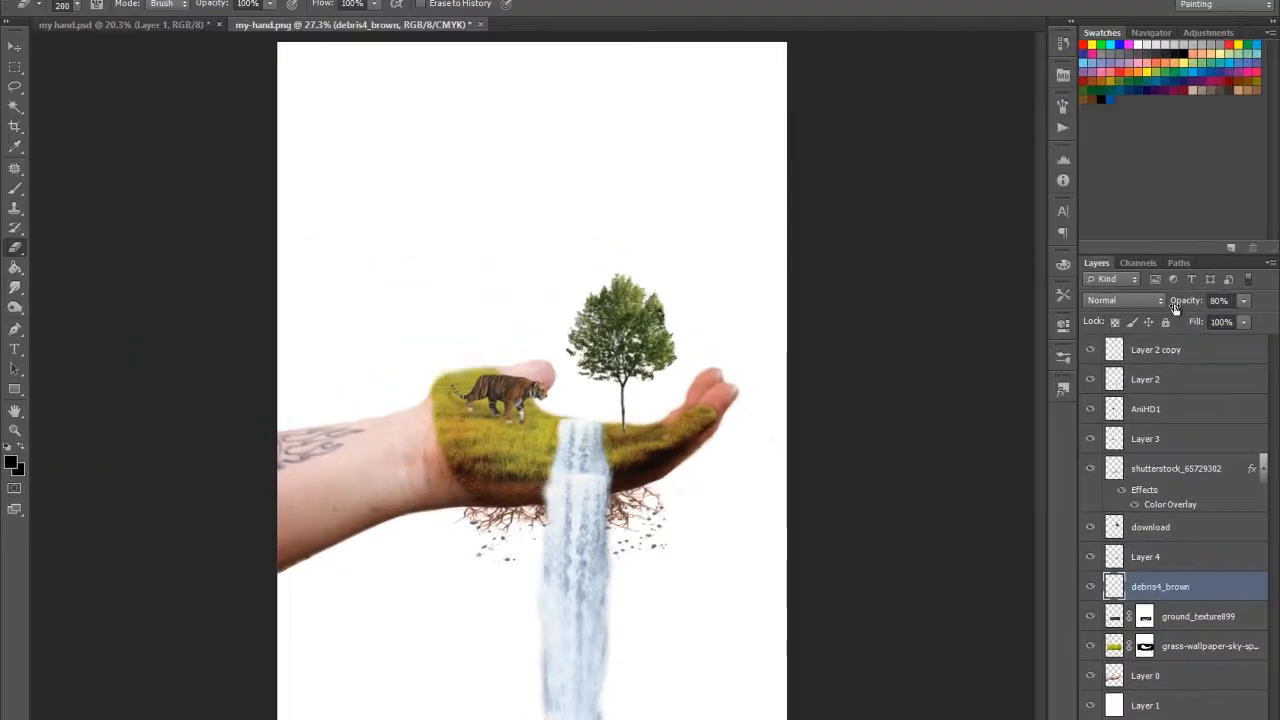
pyautogui.click(1175, 307)
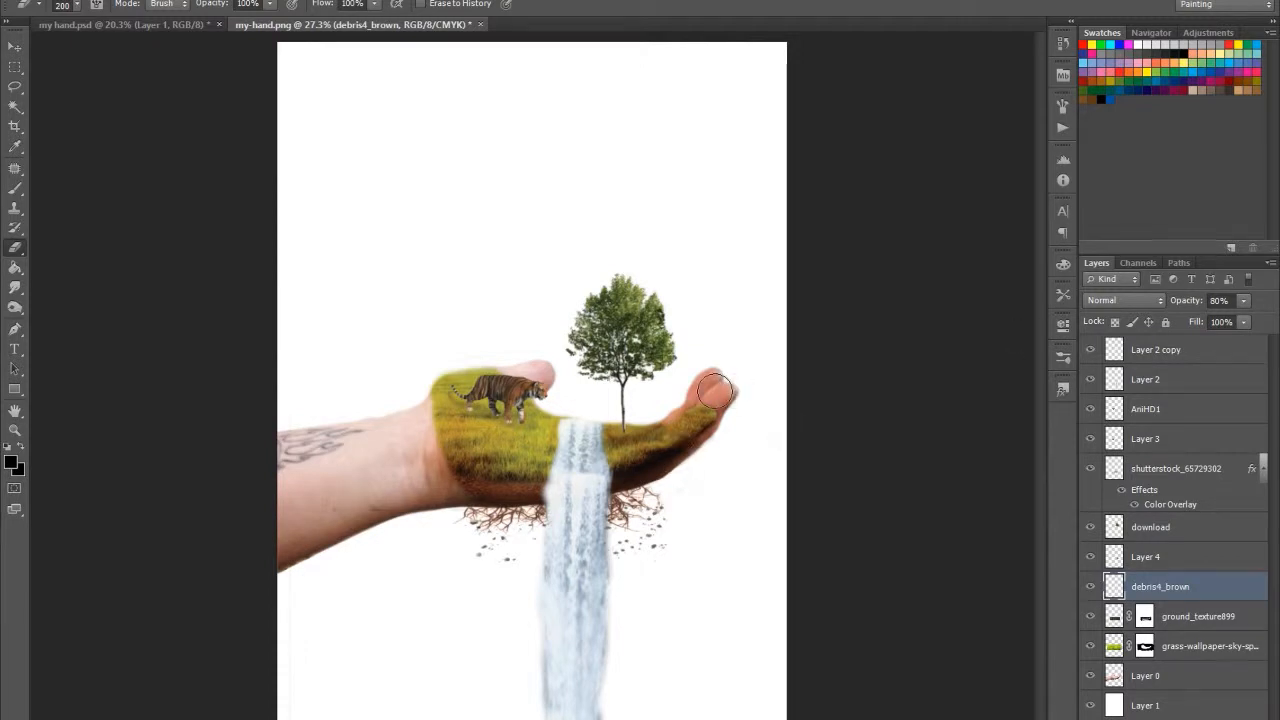
# Step: Compare the my-hand.png composite with the finished my hand.psd version by switching between the two documents
pyautogui.click(115, 24)
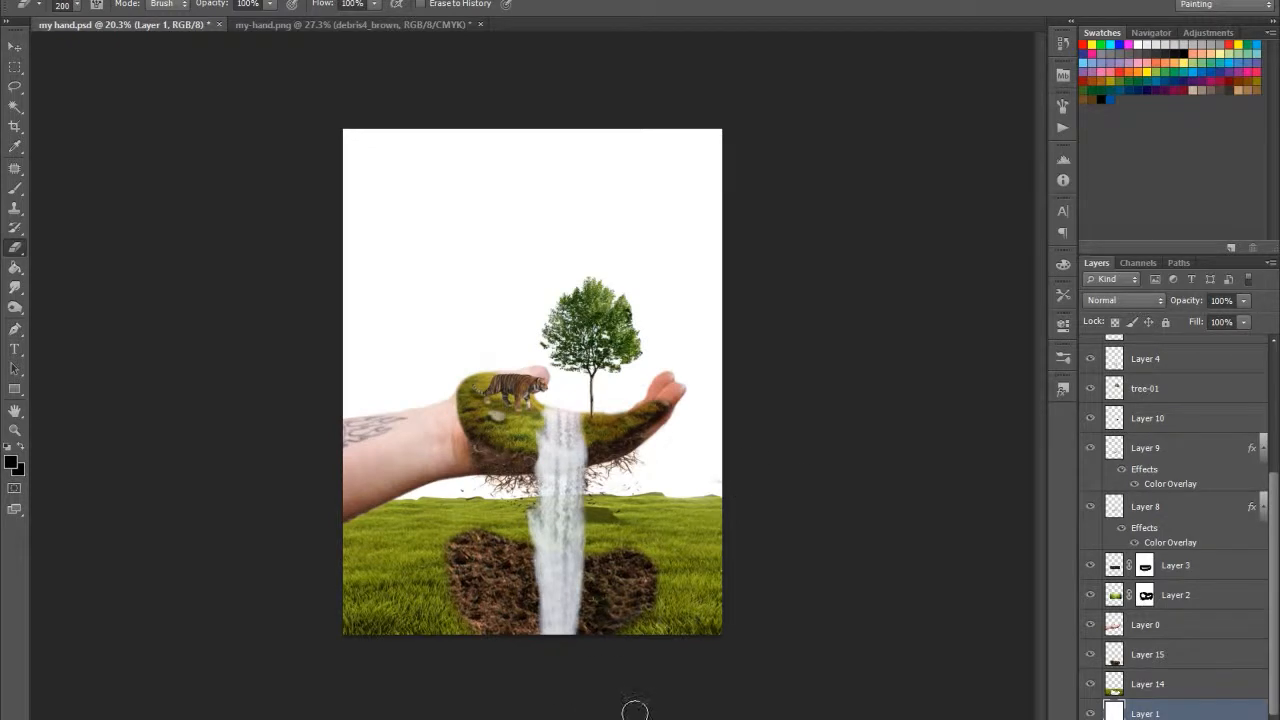
pyautogui.scroll(3, 635, 712)
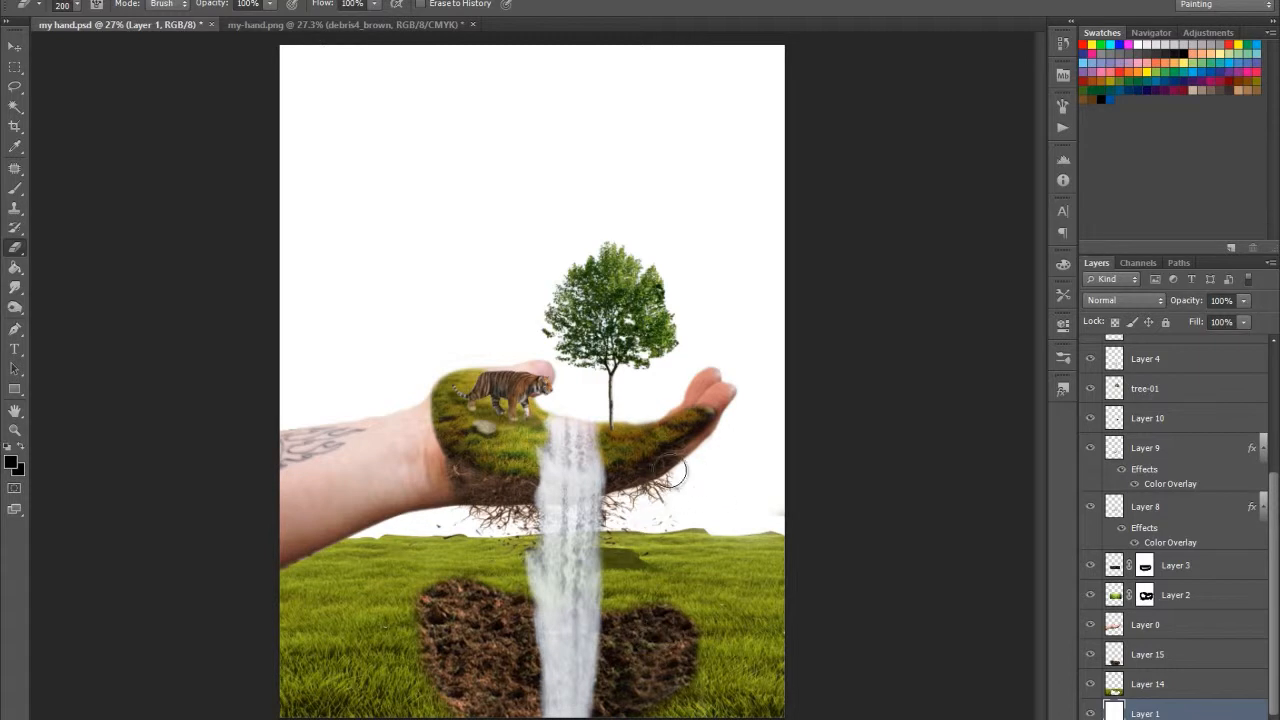
pyautogui.click(303, 22)
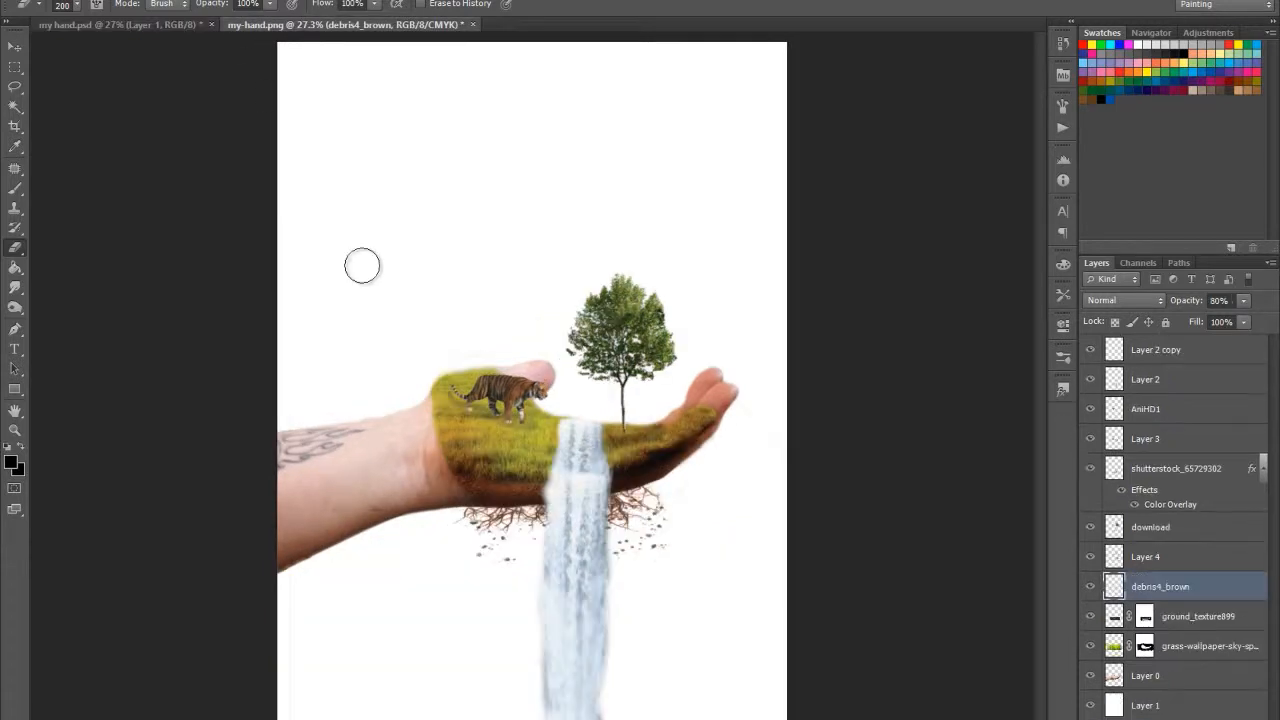
pyautogui.click(145, 24)
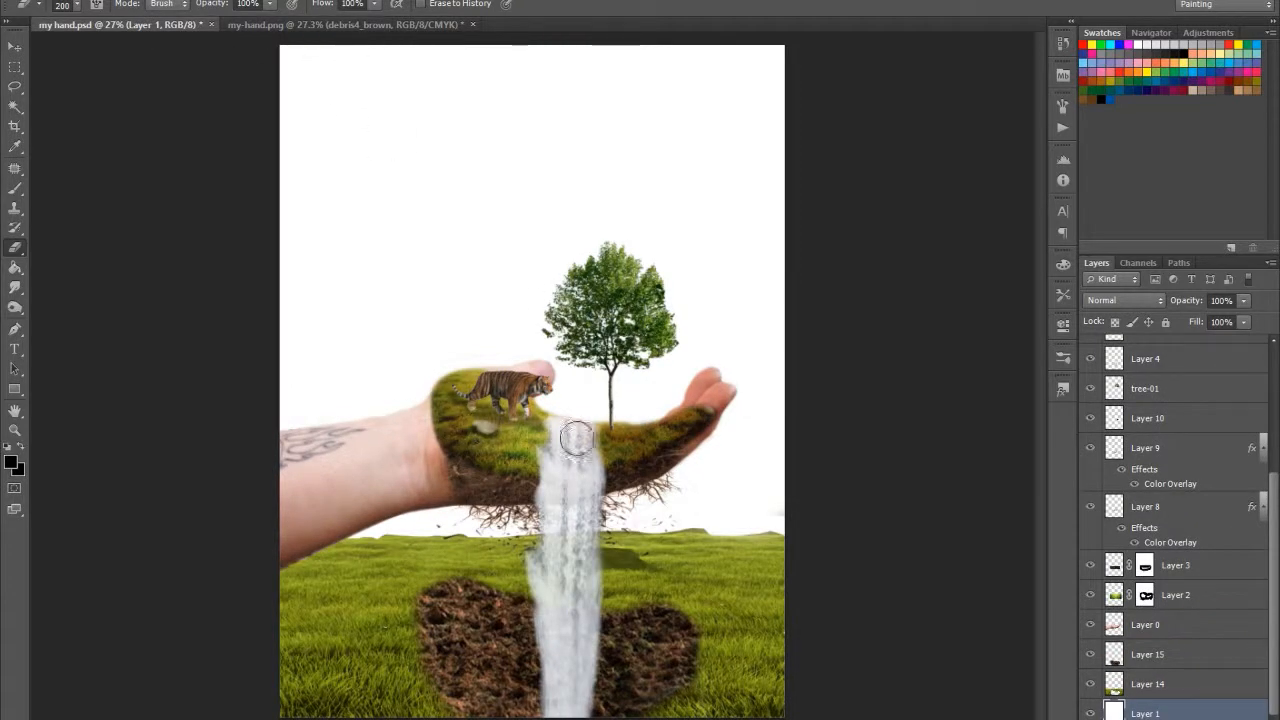
pyautogui.click(287, 25)
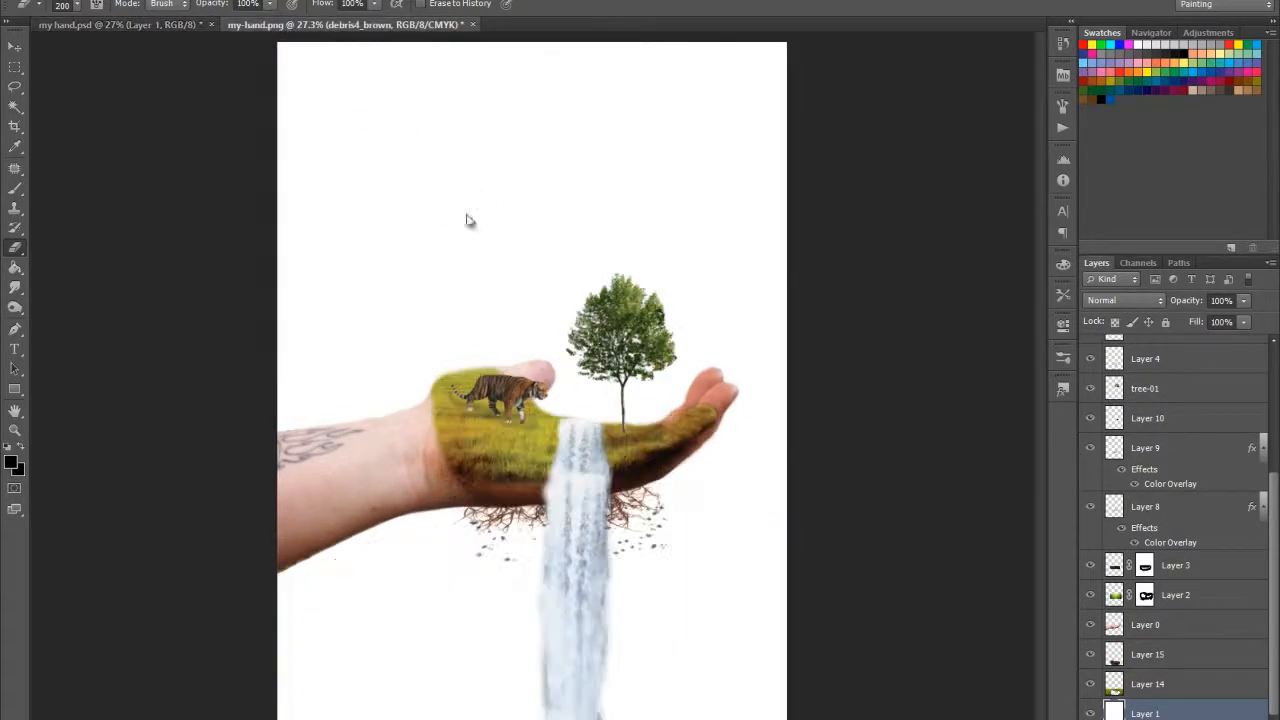